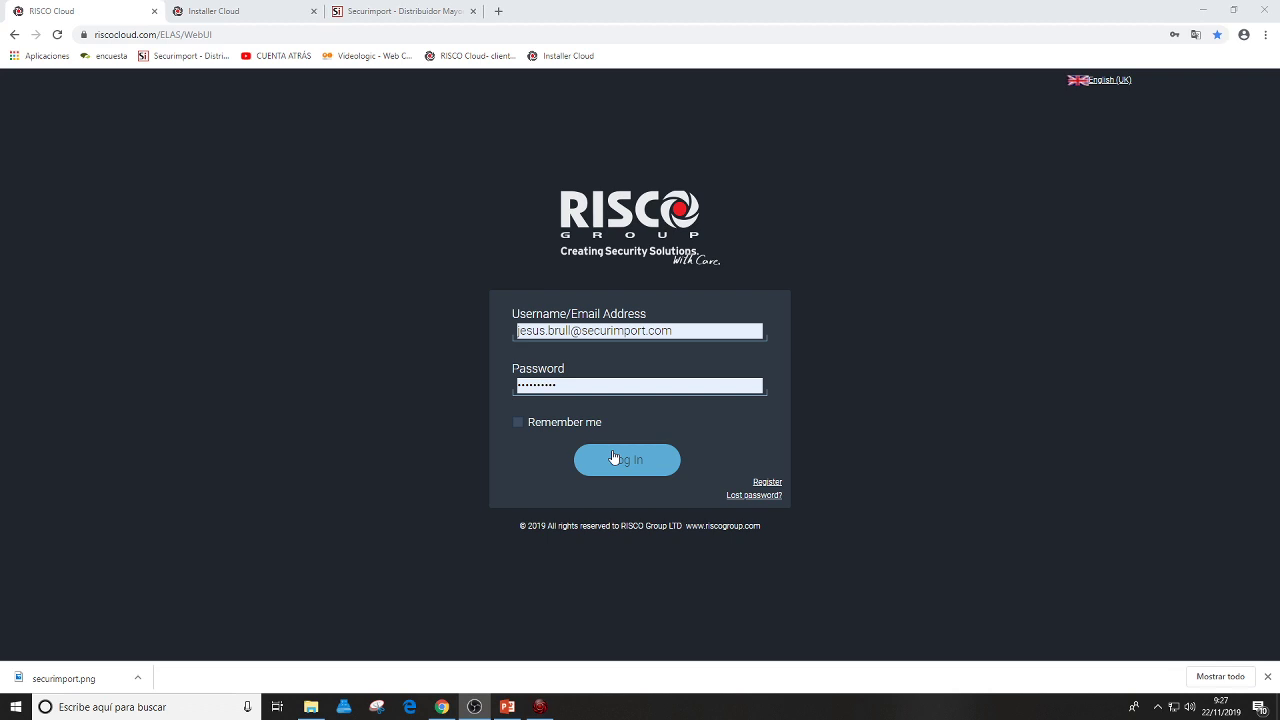
Log in with the saved account credentials and enter the site PIN code to open the Risco Vupoint site.
{"action": "left_click", "coordinate": [624, 465]}
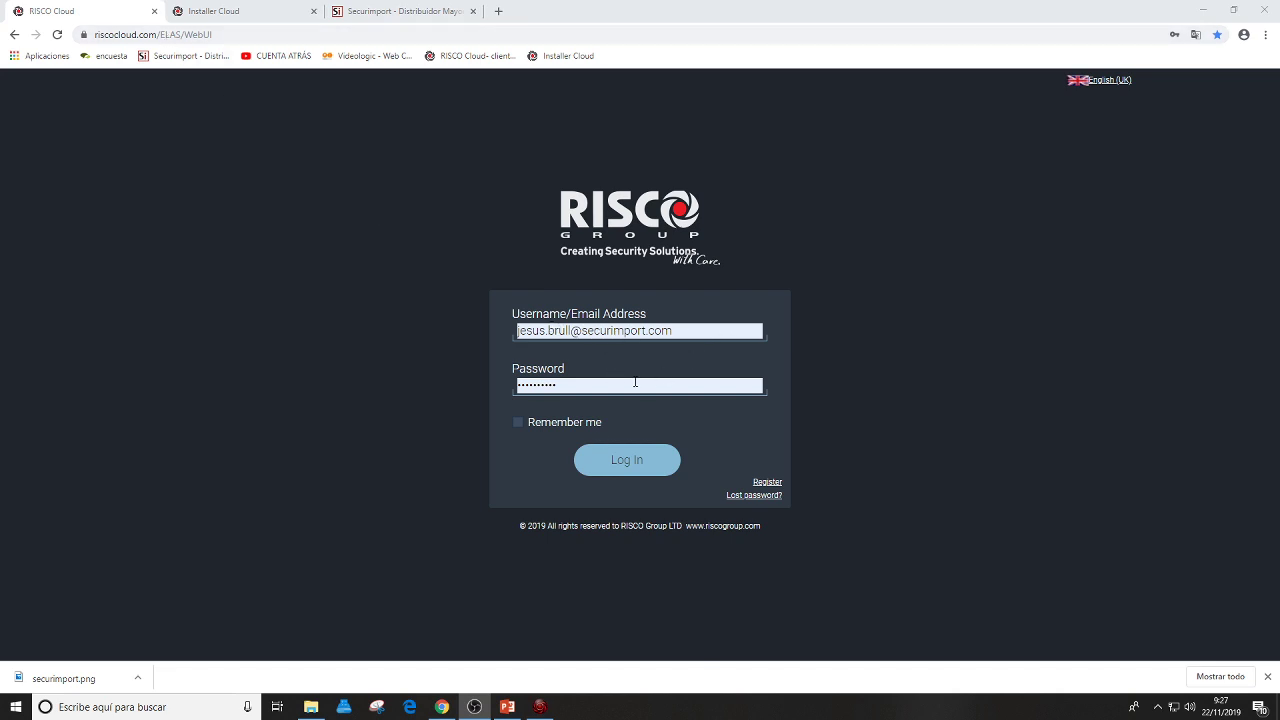
{"action": "left_click", "coordinate": [620, 460]}
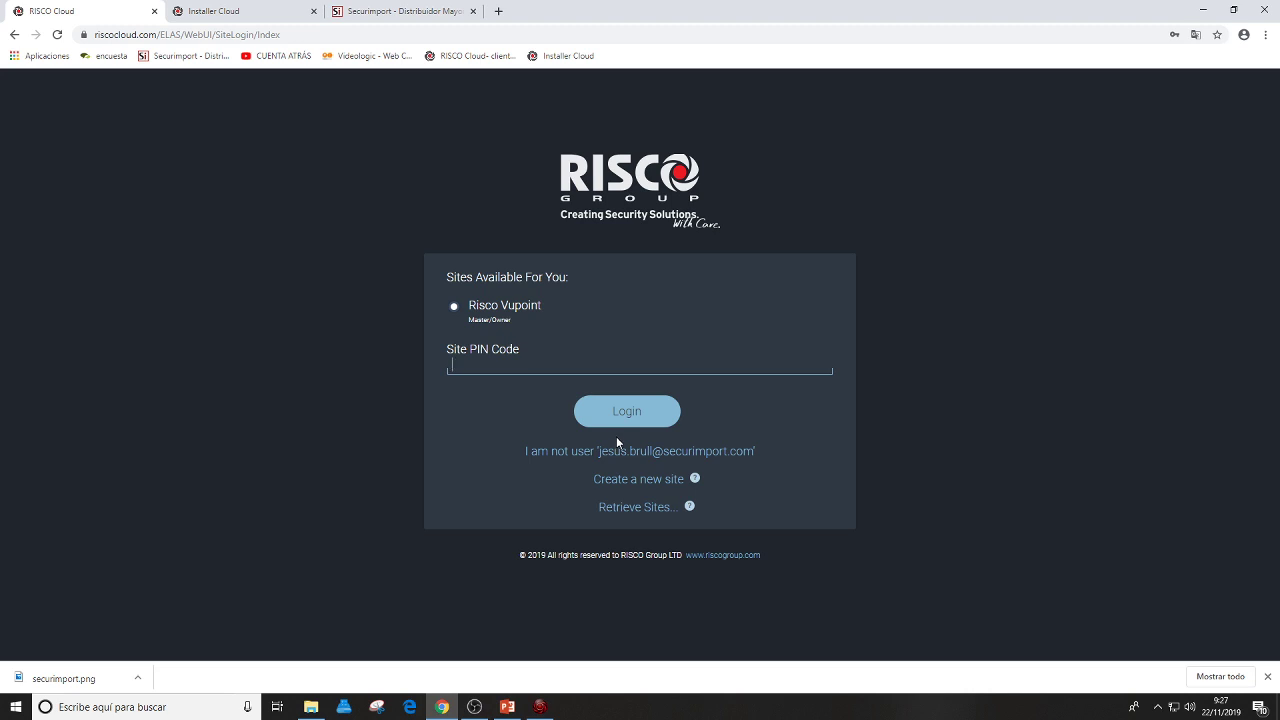
{"action": "left_click", "coordinate": [661, 368]}
{"action": "type", "text": "****"}
{"action": "left_click", "coordinate": [630, 412]}
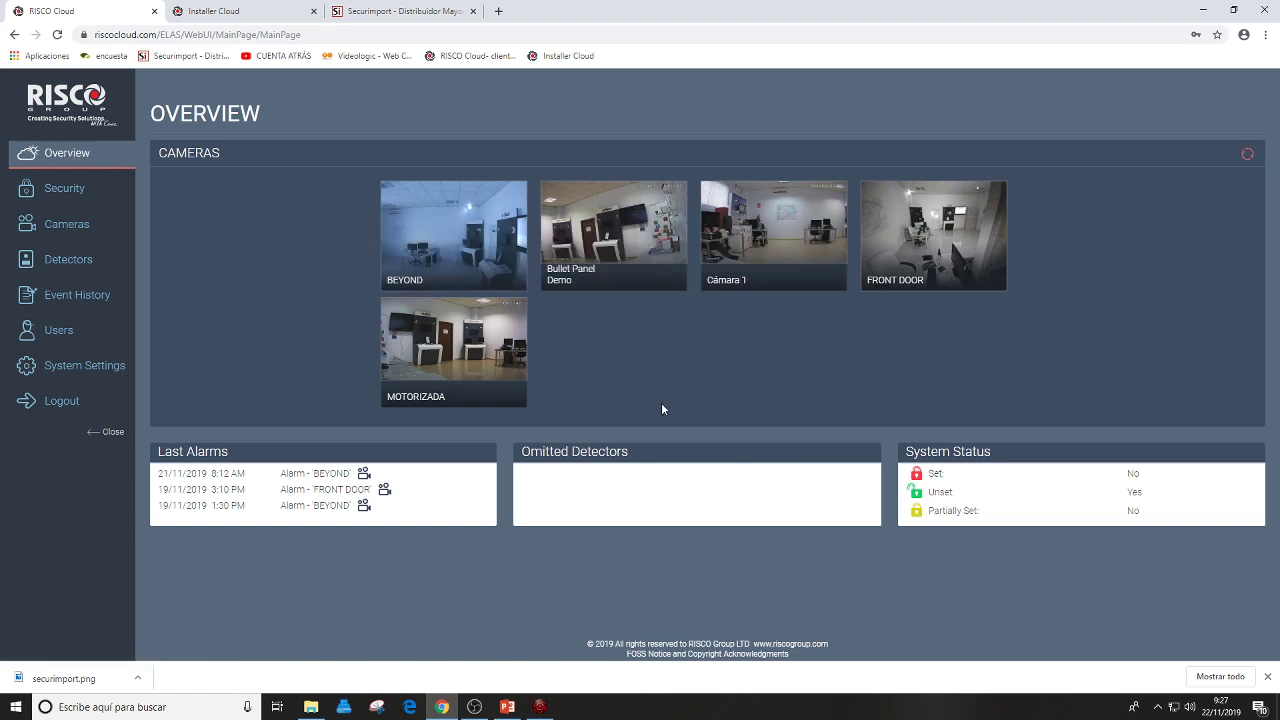
Arm the system in Full+Perim. mode, and disarm it again.
{"action": "left_click", "coordinate": [68, 196]}
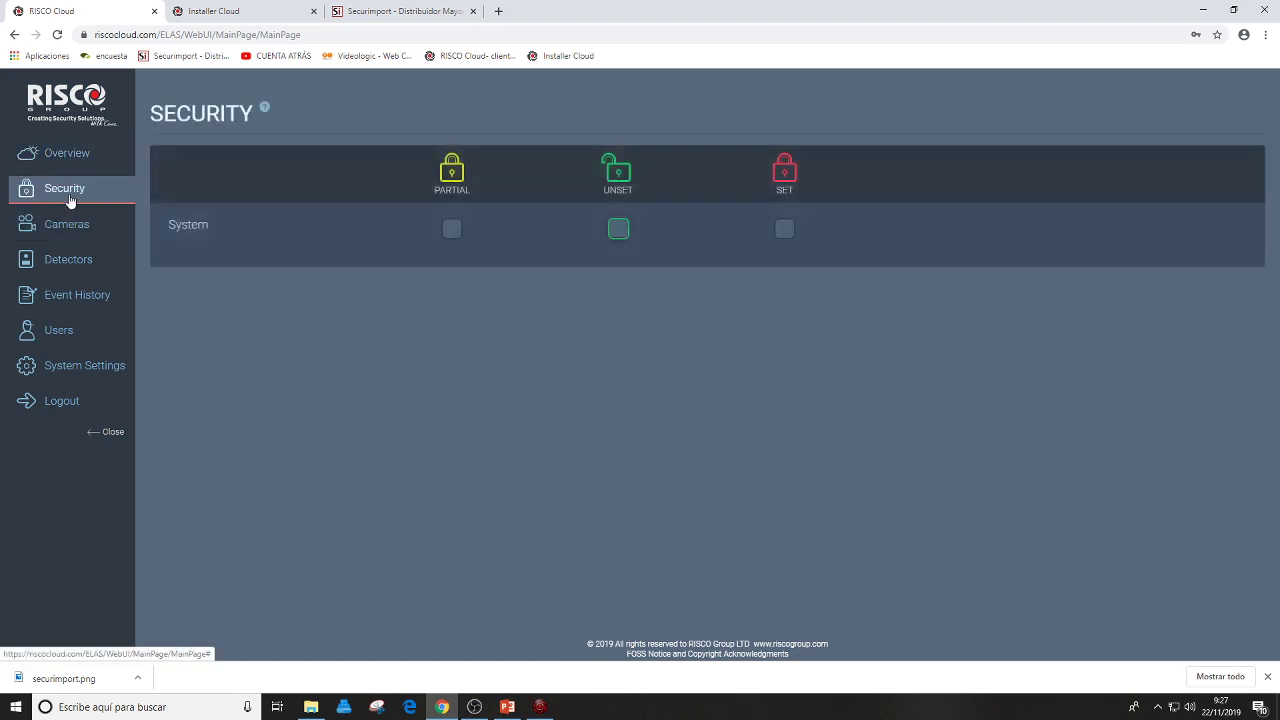
{"action": "left_click", "coordinate": [789, 230]}
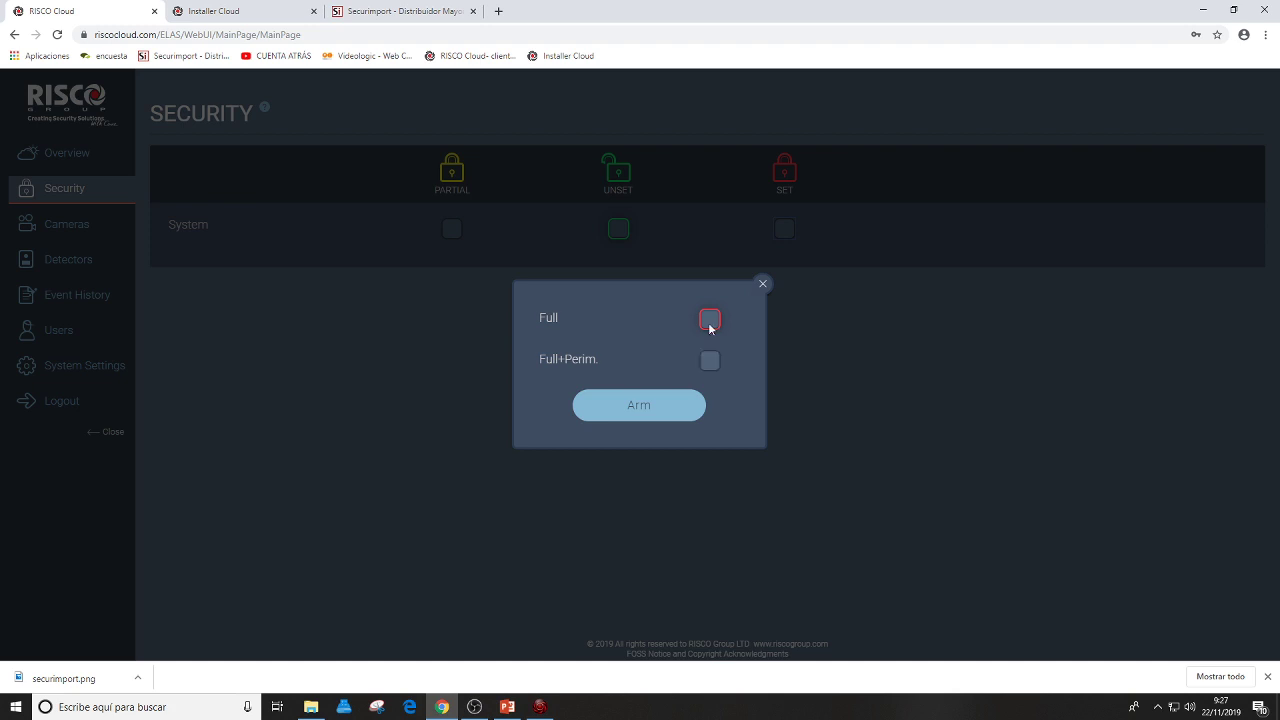
{"action": "left_click", "coordinate": [708, 362]}
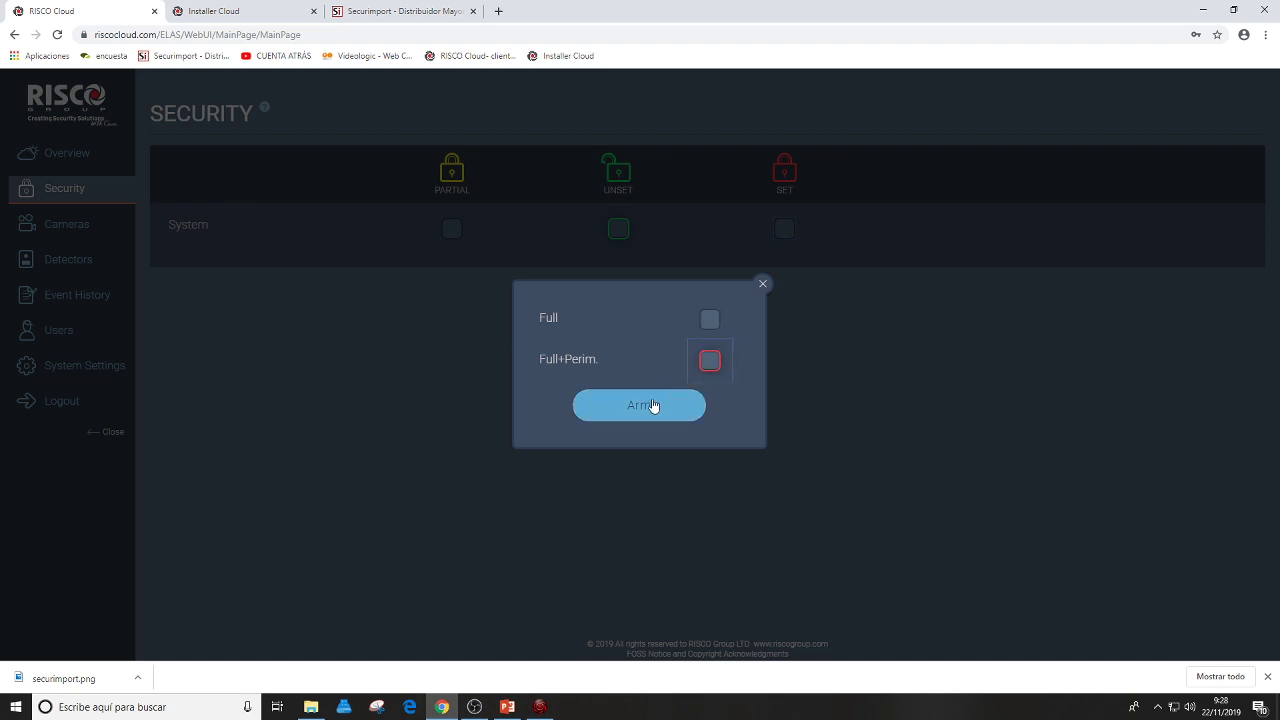
{"action": "left_click", "coordinate": [668, 413]}
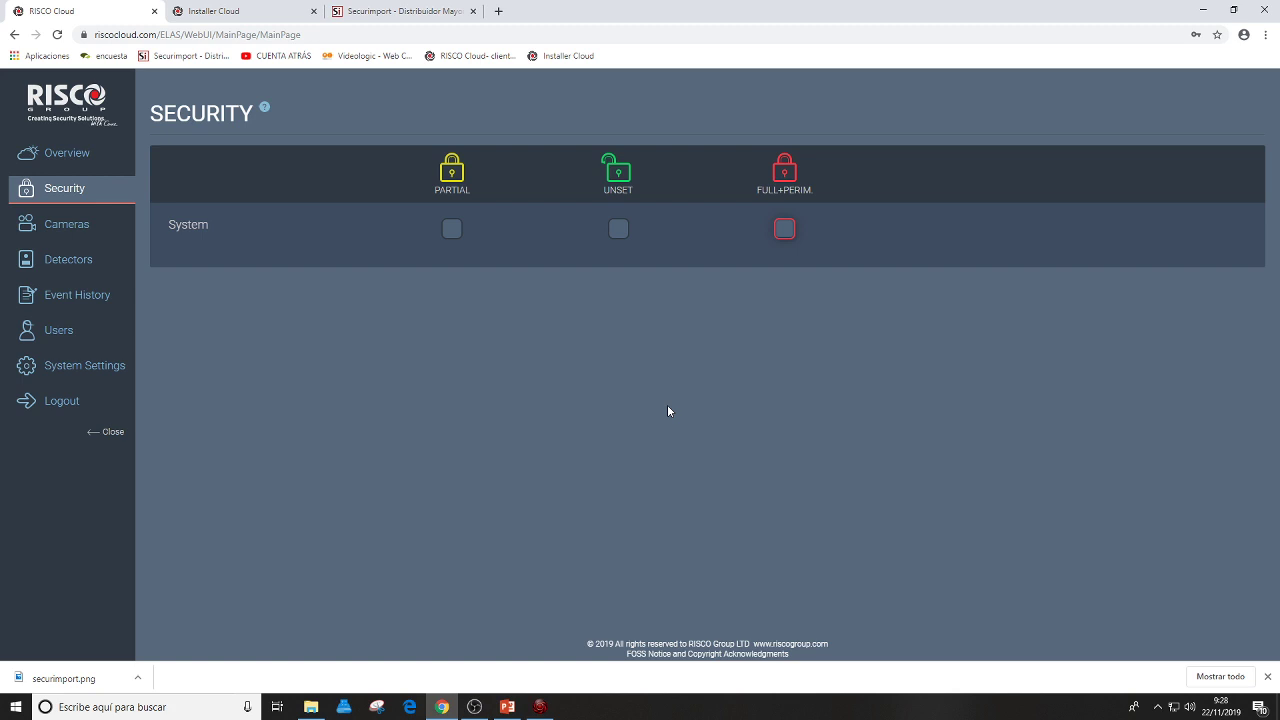
{"action": "left_click", "coordinate": [620, 229]}
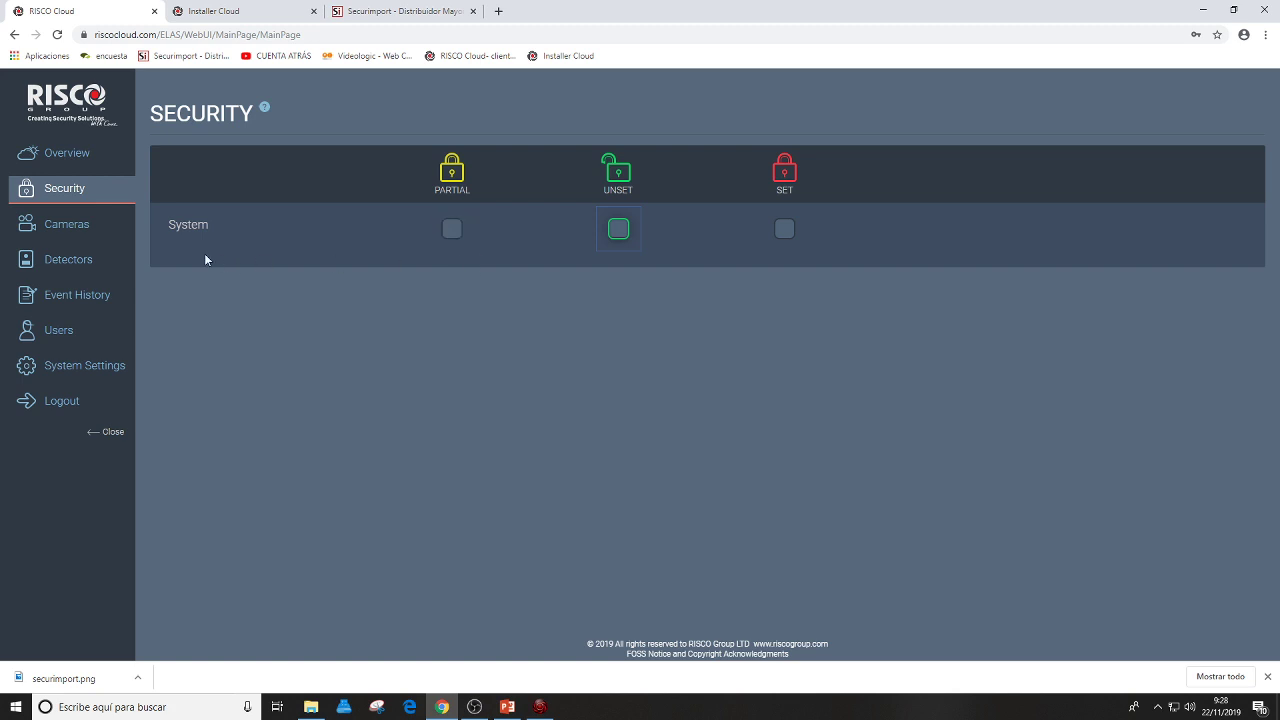
Take a new image from Cámara 1 on the Cameras page.
{"action": "left_click", "coordinate": [84, 231]}
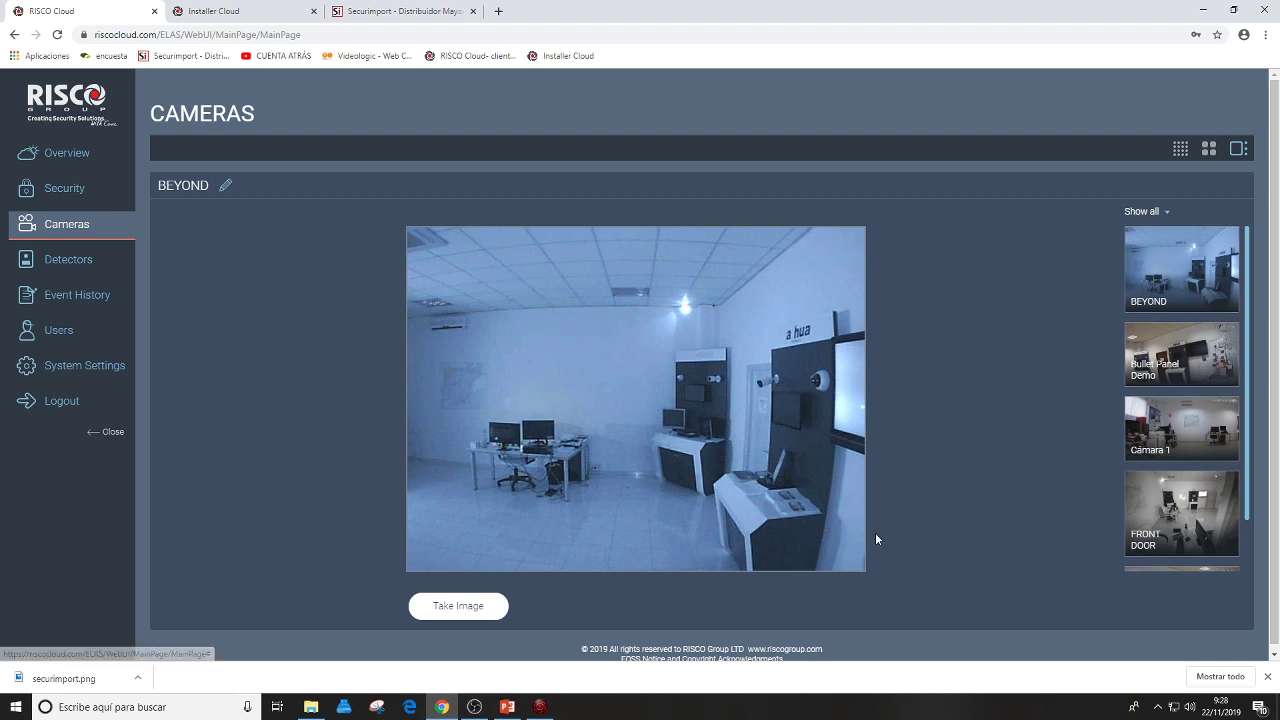
{"action": "scroll", "coordinate": [879, 400], "scroll_direction": "down", "scroll_amount": 1}
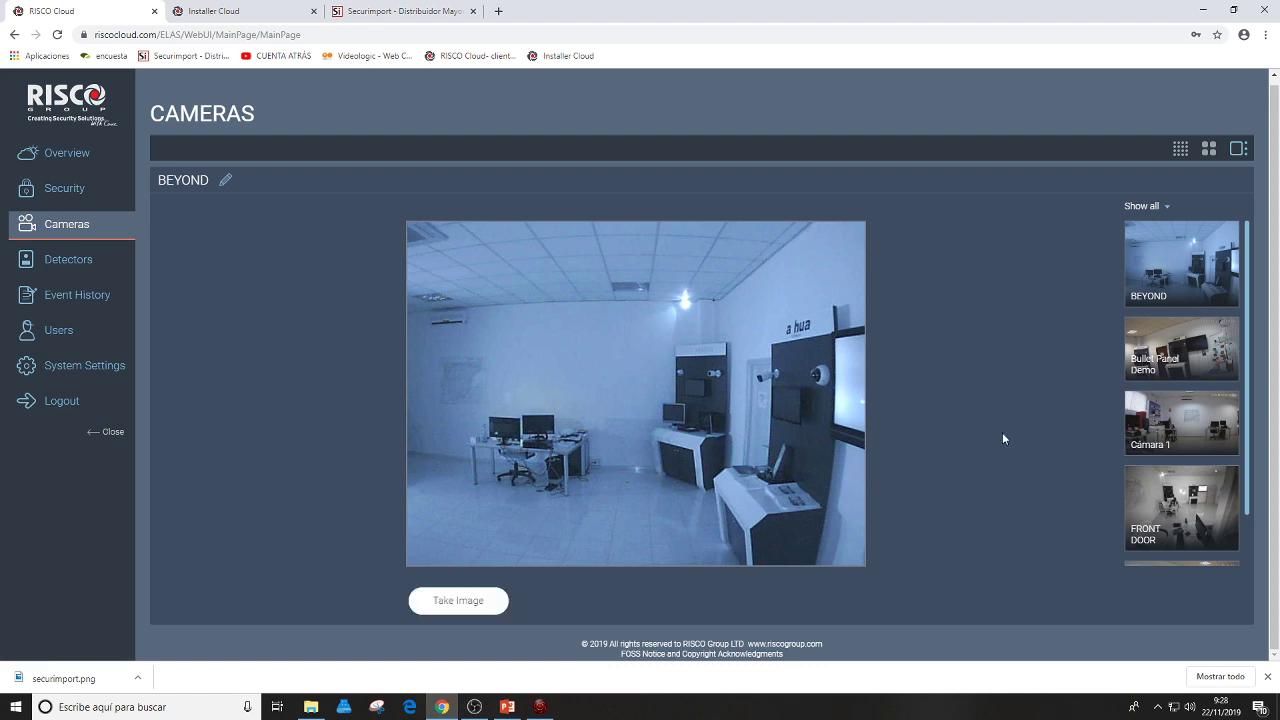
{"action": "left_click", "coordinate": [1176, 436]}
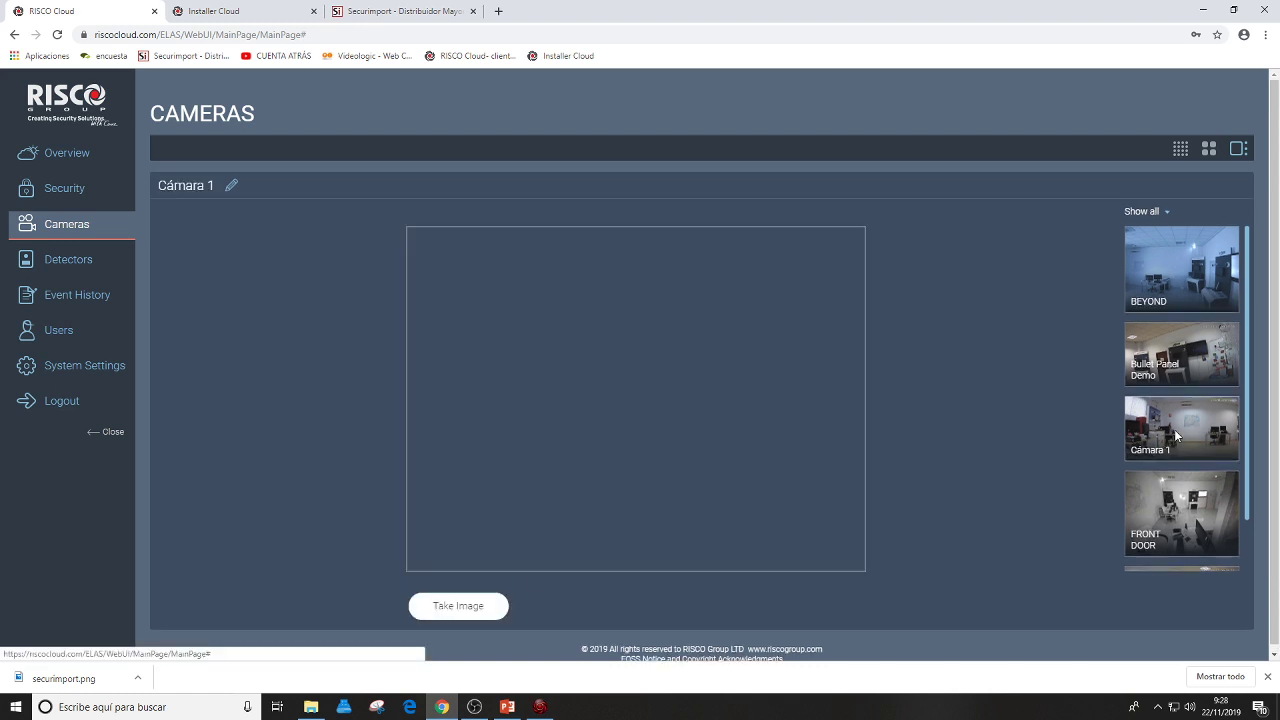
{"action": "left_click", "coordinate": [486, 603]}
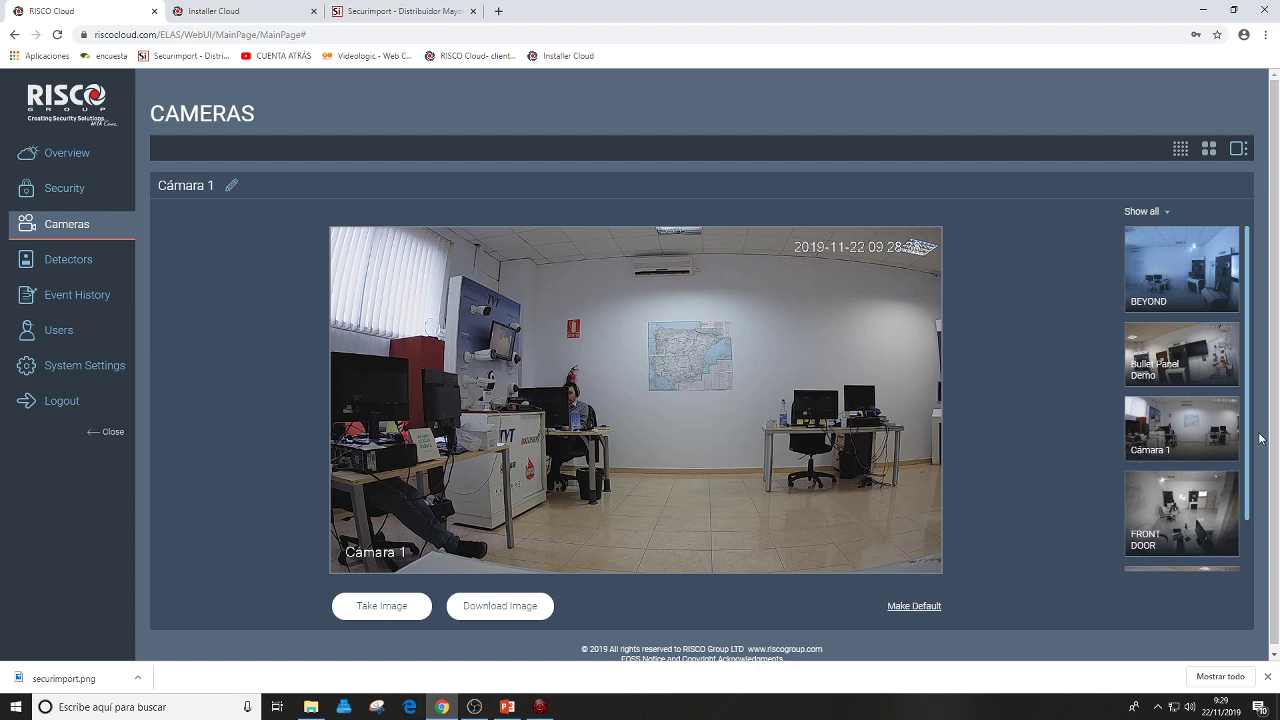
Take new images from the BEYOND and FRONT DOOR cameras.
{"action": "left_click", "coordinate": [1191, 288]}
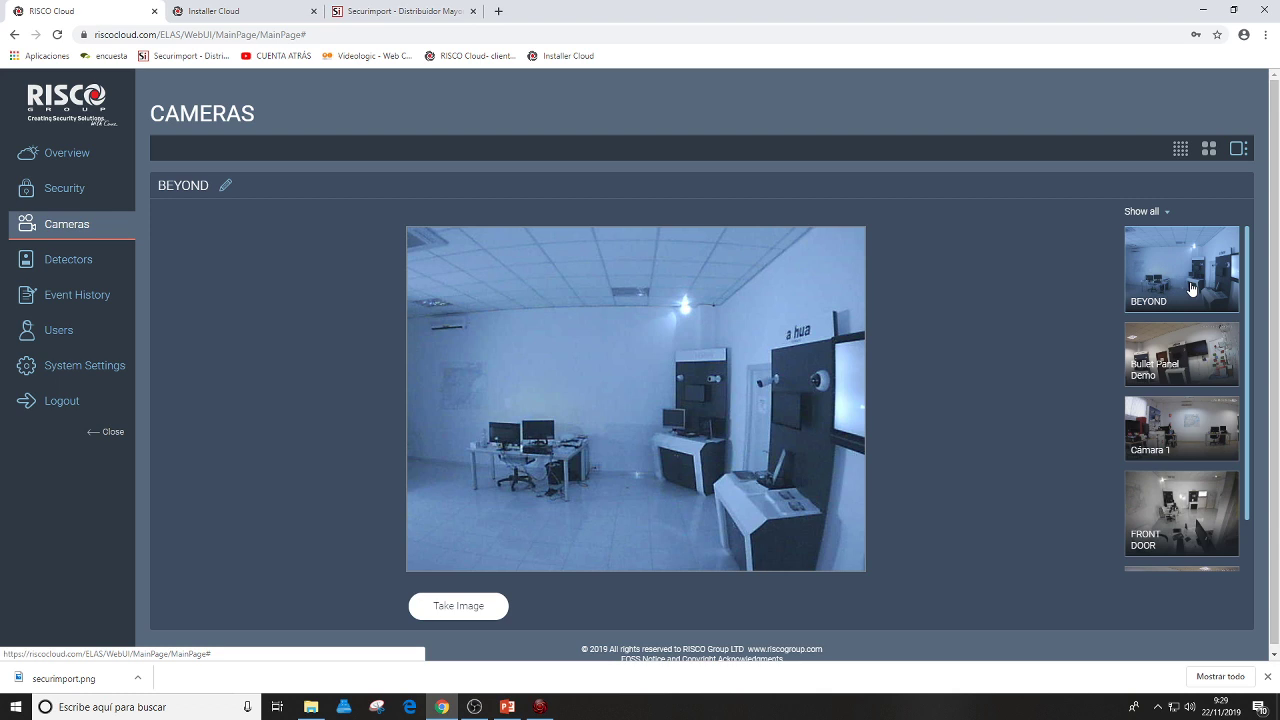
{"action": "left_click", "coordinate": [490, 608]}
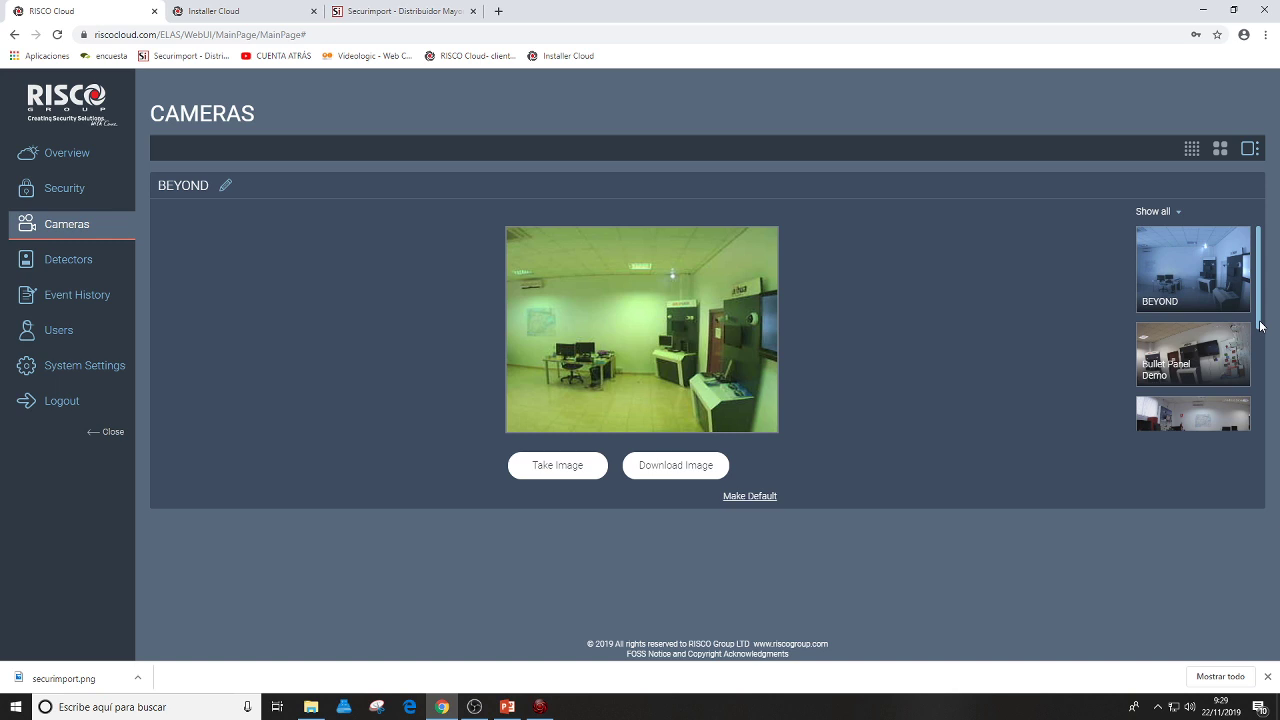
{"action": "left_click_drag", "start_coordinate": [1260, 325], "coordinate": [1268, 418]}
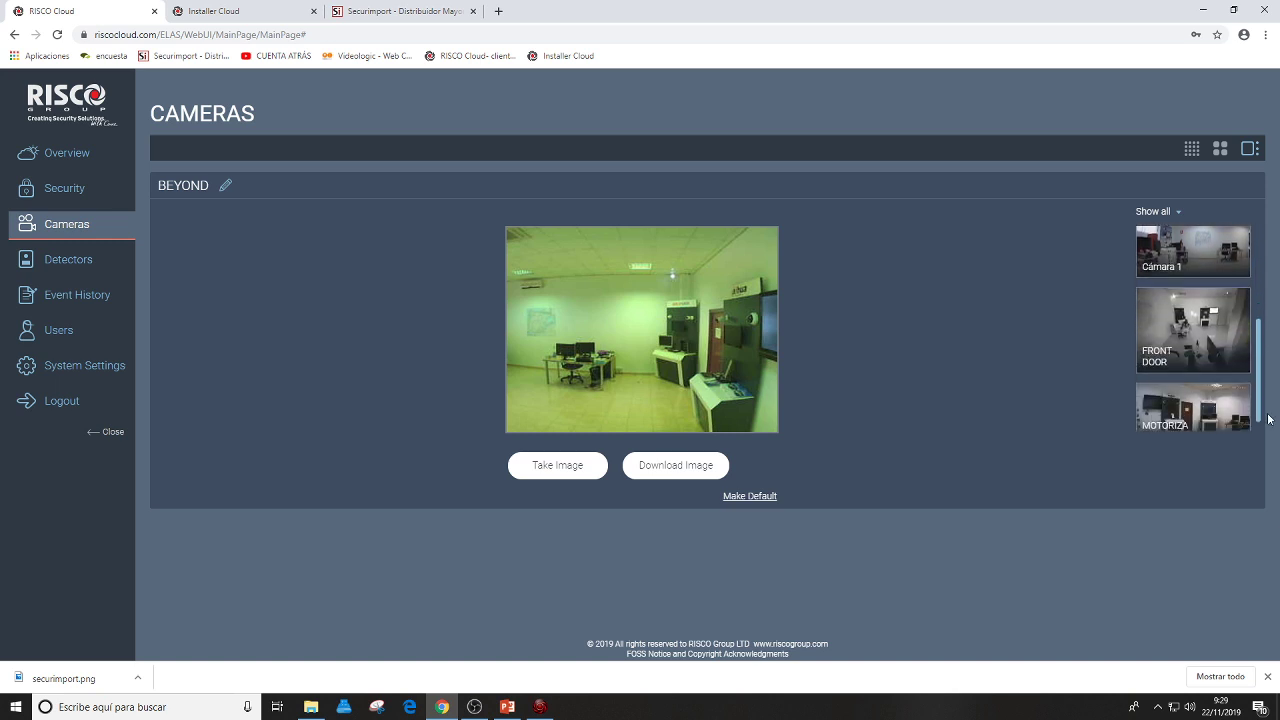
{"action": "left_click", "coordinate": [1192, 355]}
{"action": "left_click", "coordinate": [482, 603]}
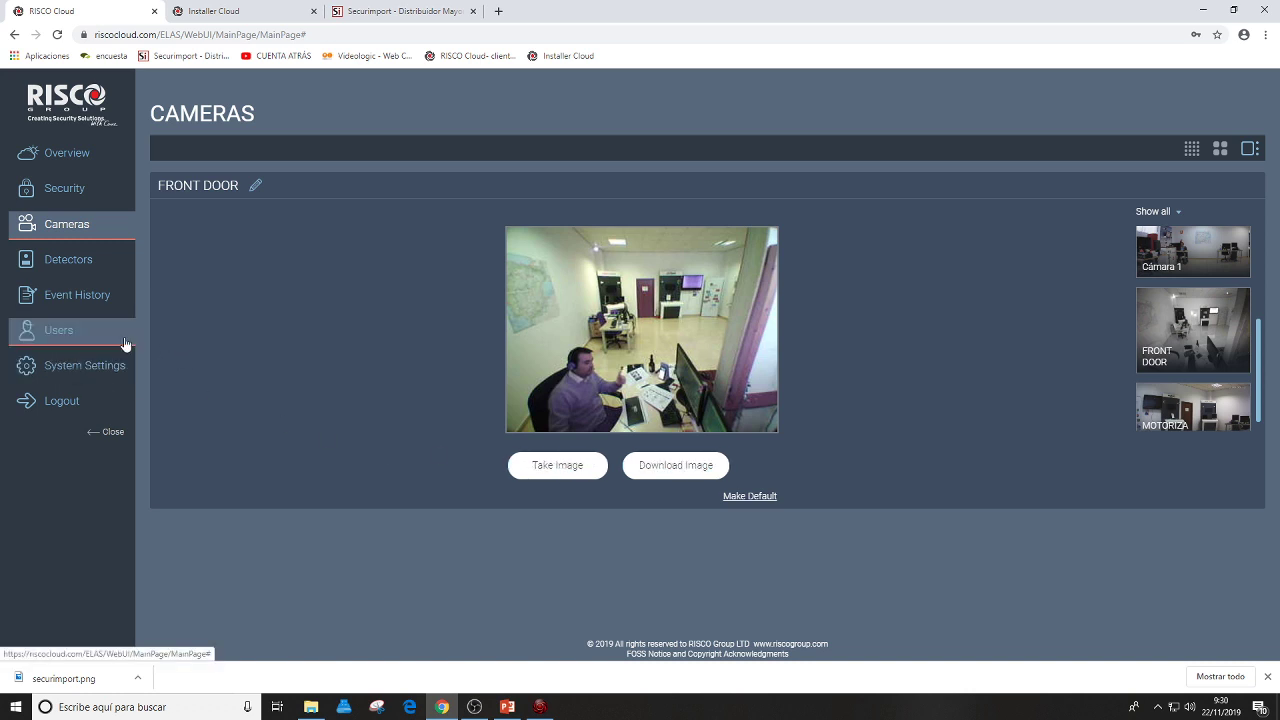
Look through the triggered and omitted detector lists, and return to the list of all detectors.
{"action": "left_click", "coordinate": [80, 272]}
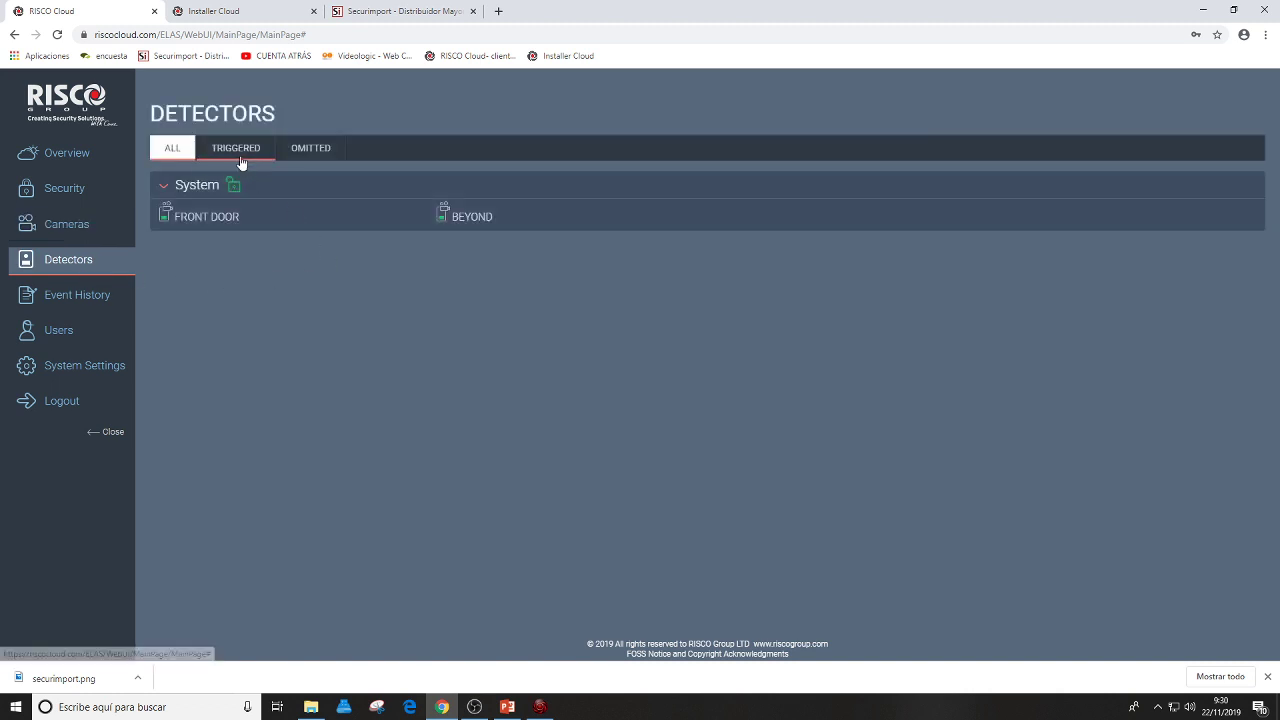
{"action": "left_click", "coordinate": [241, 162]}
{"action": "left_click", "coordinate": [303, 158]}
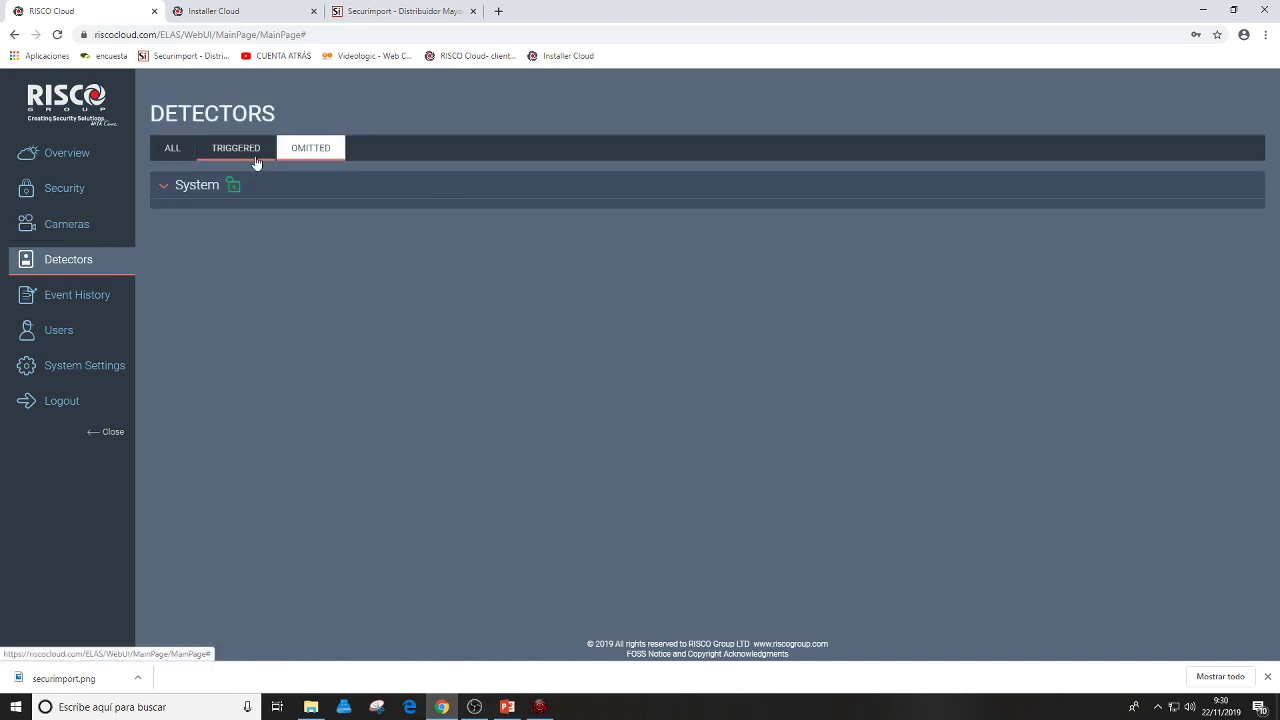
{"action": "left_click", "coordinate": [254, 160]}
{"action": "left_click", "coordinate": [168, 158]}
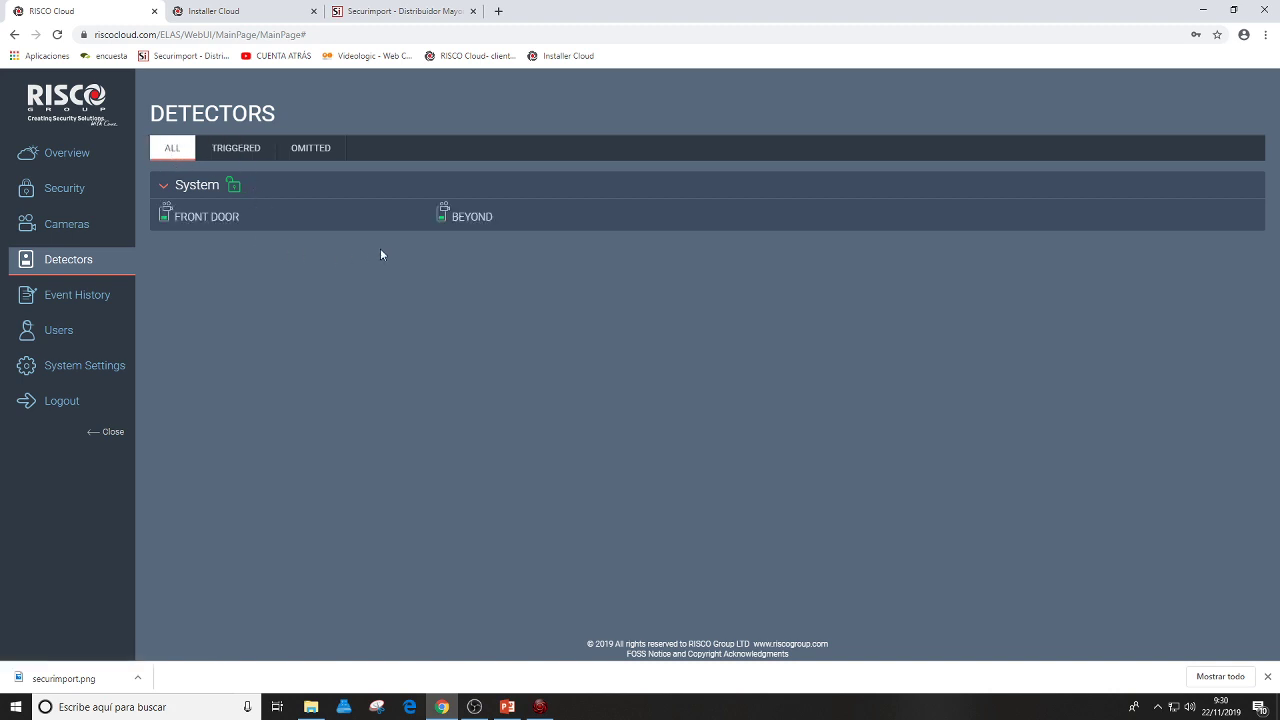
View the details of the BEYOND and FRONT DOOR detectors, closing each without omitting it.
{"action": "left_click", "coordinate": [469, 219]}
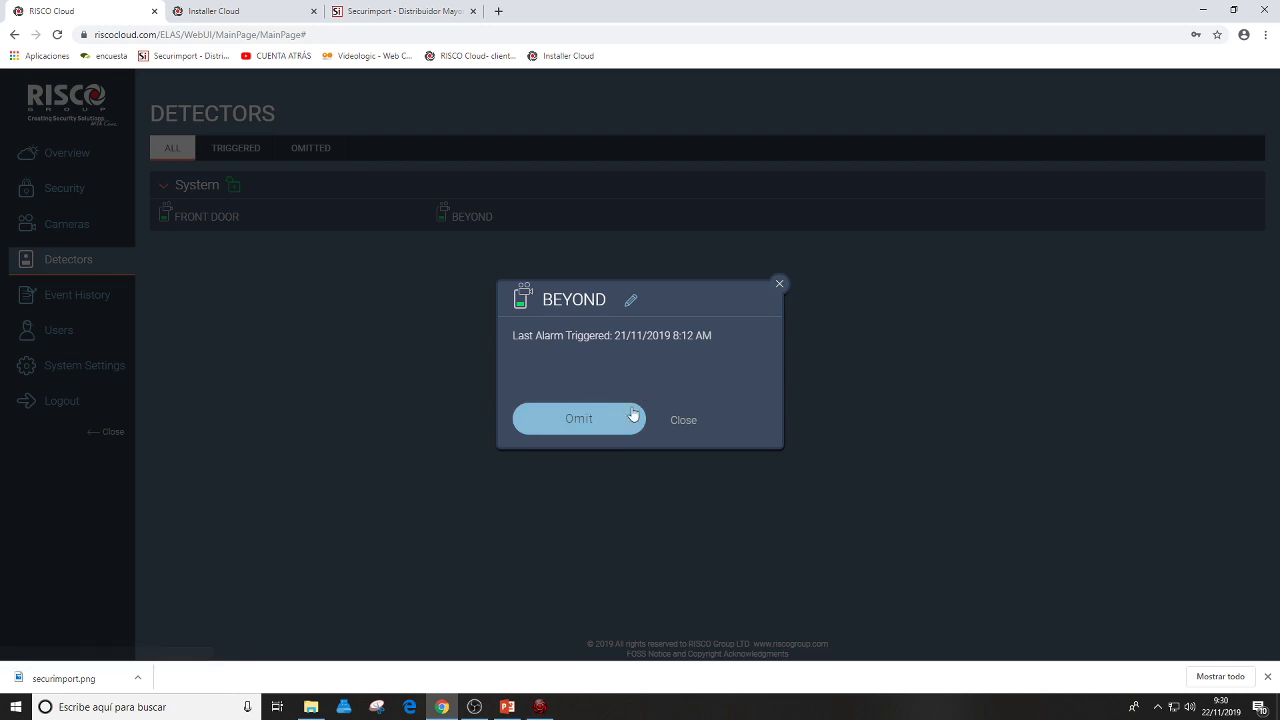
{"action": "left_click", "coordinate": [777, 287]}
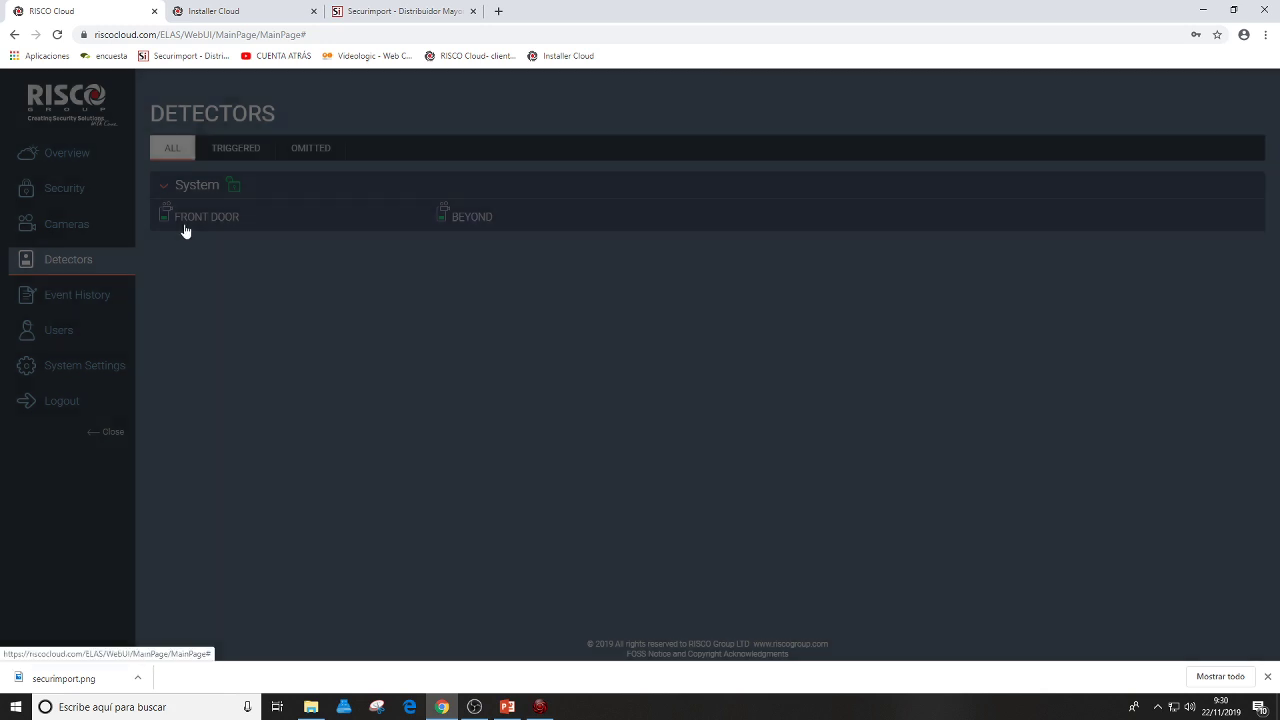
{"action": "left_click", "coordinate": [184, 220]}
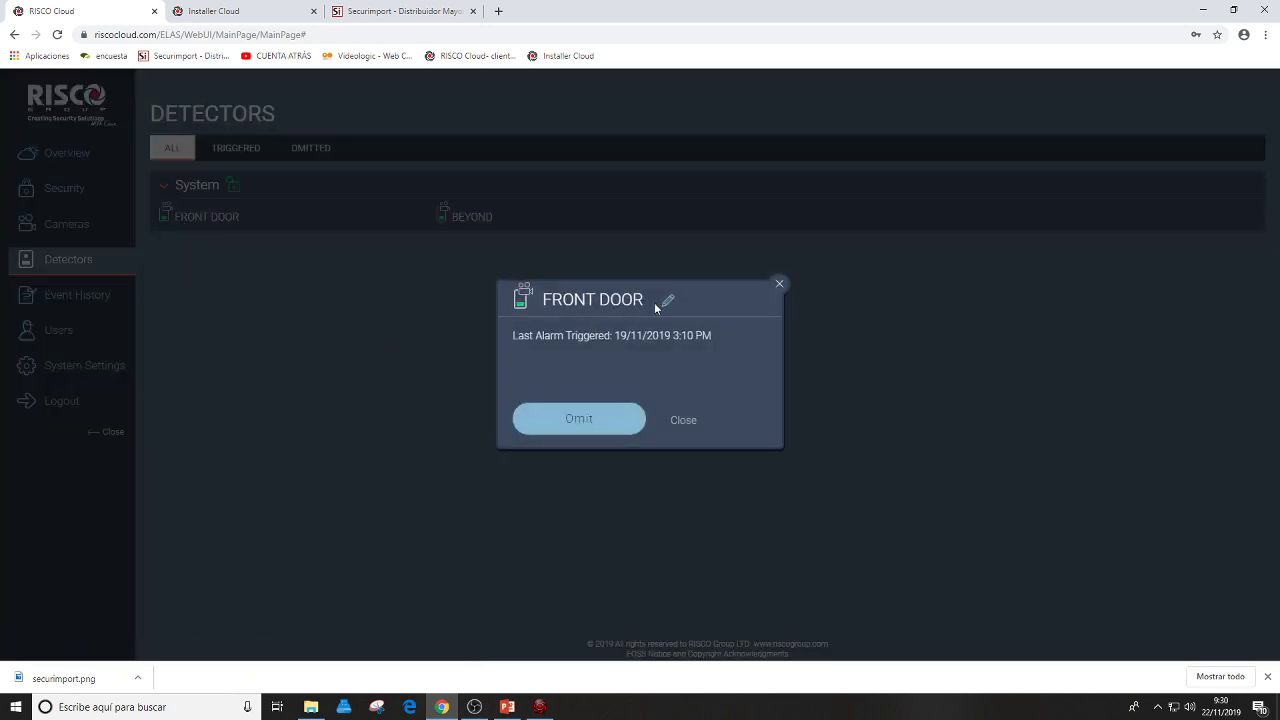
{"action": "left_click", "coordinate": [779, 285]}
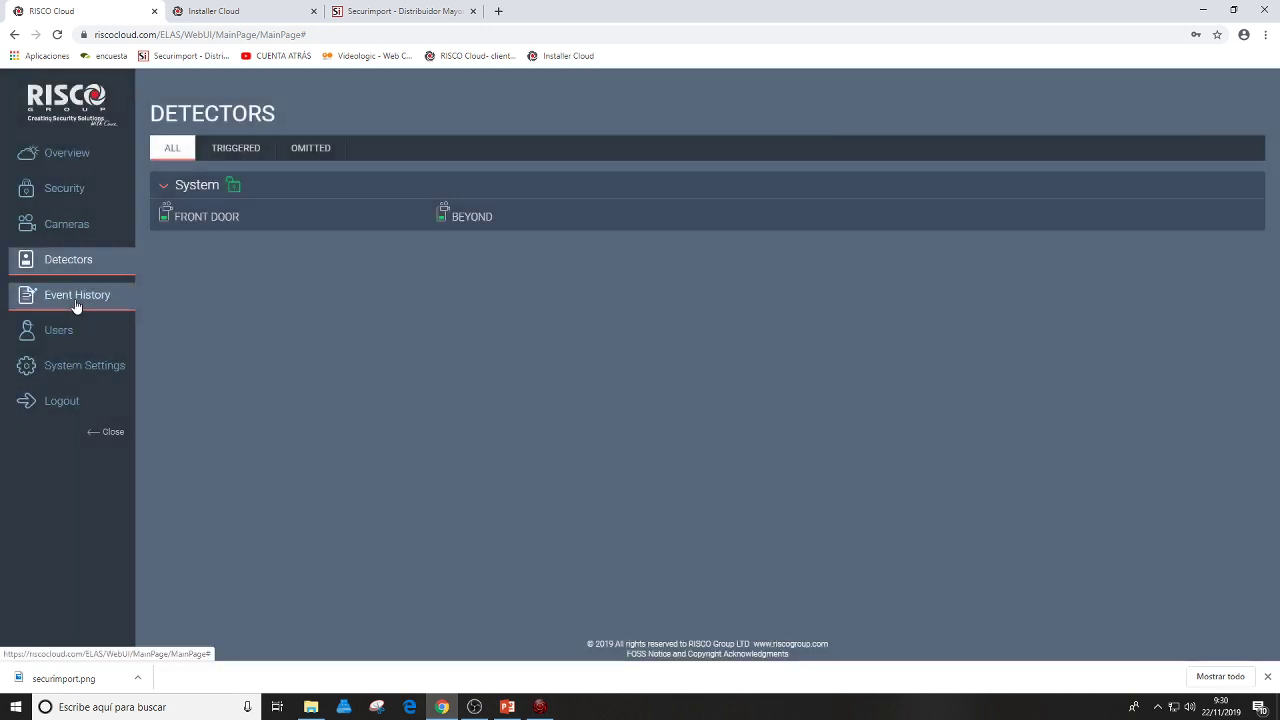
Review the event history and open the recorded images of yesterday's 8:12 AM BEYOND alarm.
{"action": "left_click", "coordinate": [90, 306]}
{"action": "scroll", "coordinate": [470, 319], "scroll_direction": "down", "scroll_amount": 2}
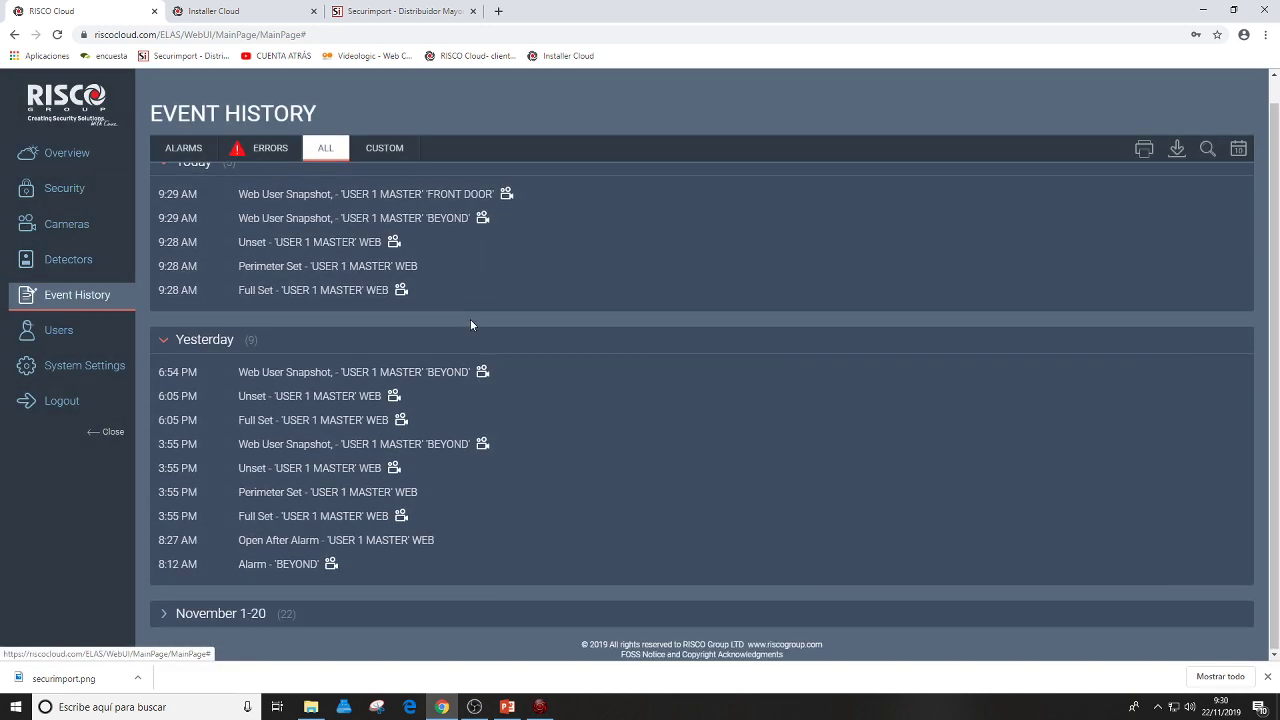
{"action": "scroll", "coordinate": [470, 319], "scroll_direction": "up", "scroll_amount": 2}
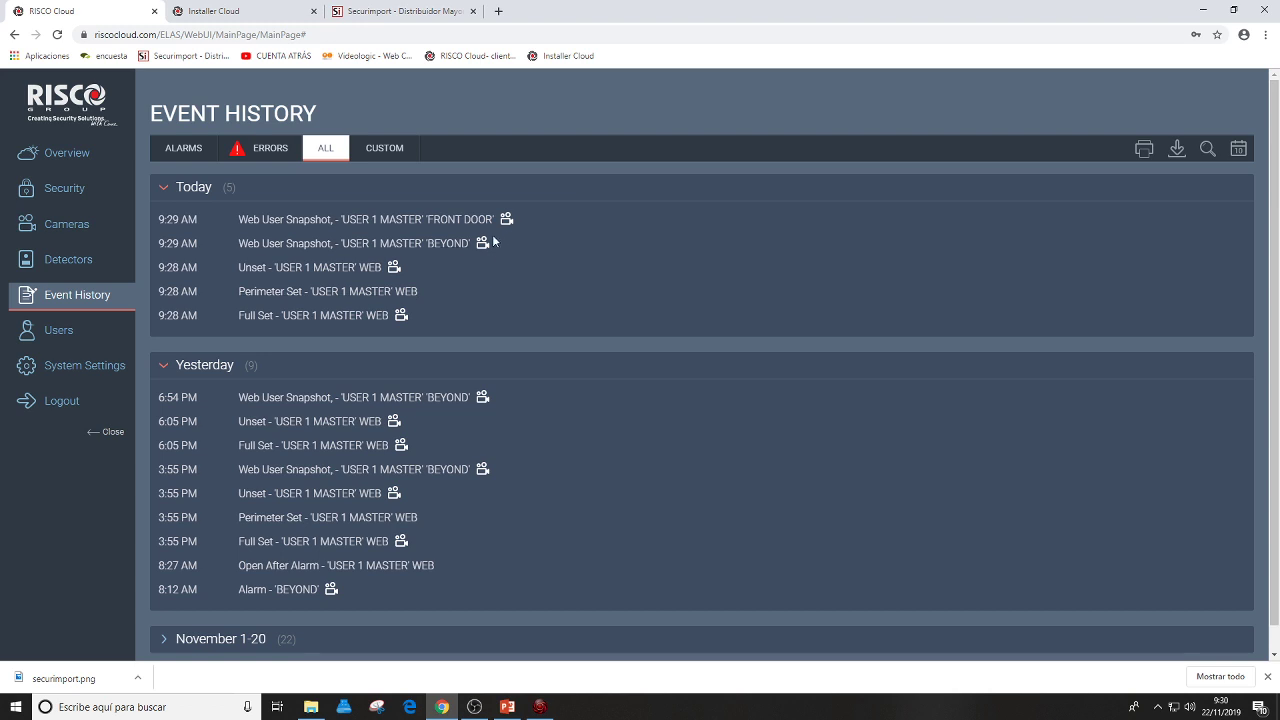
{"action": "scroll", "coordinate": [387, 574], "scroll_direction": "down", "scroll_amount": 2}
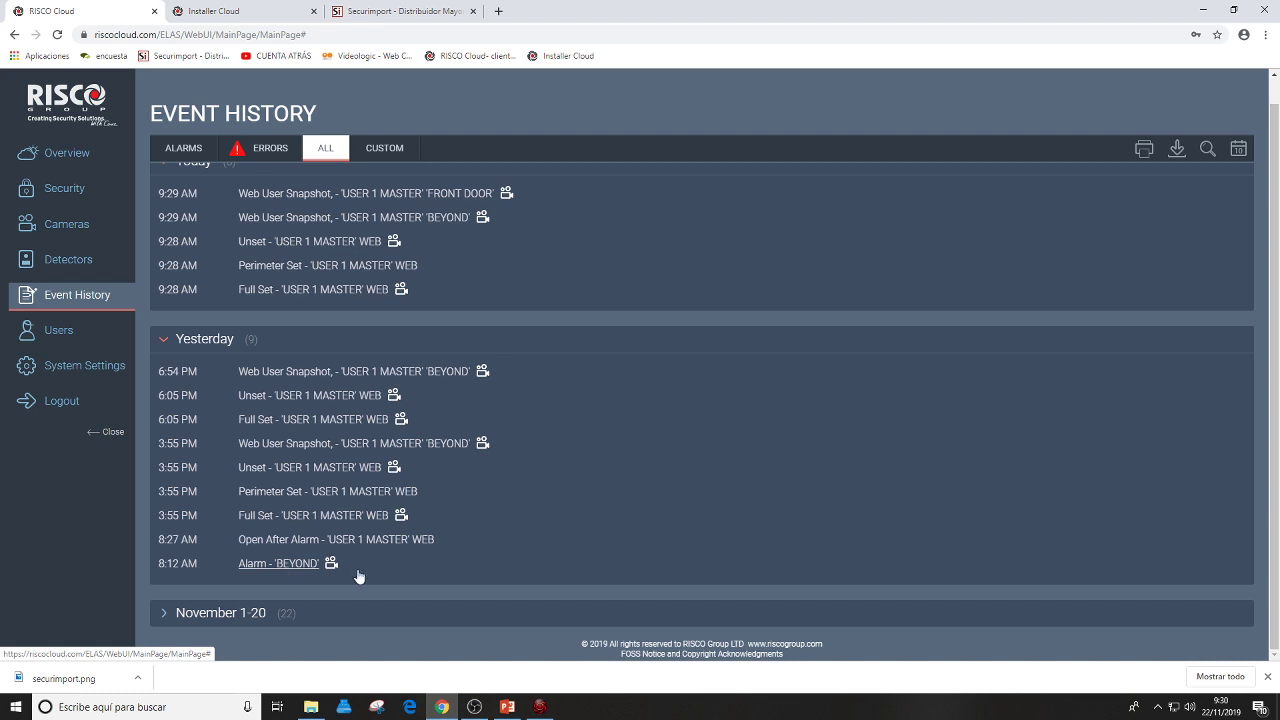
{"action": "left_click", "coordinate": [330, 564]}
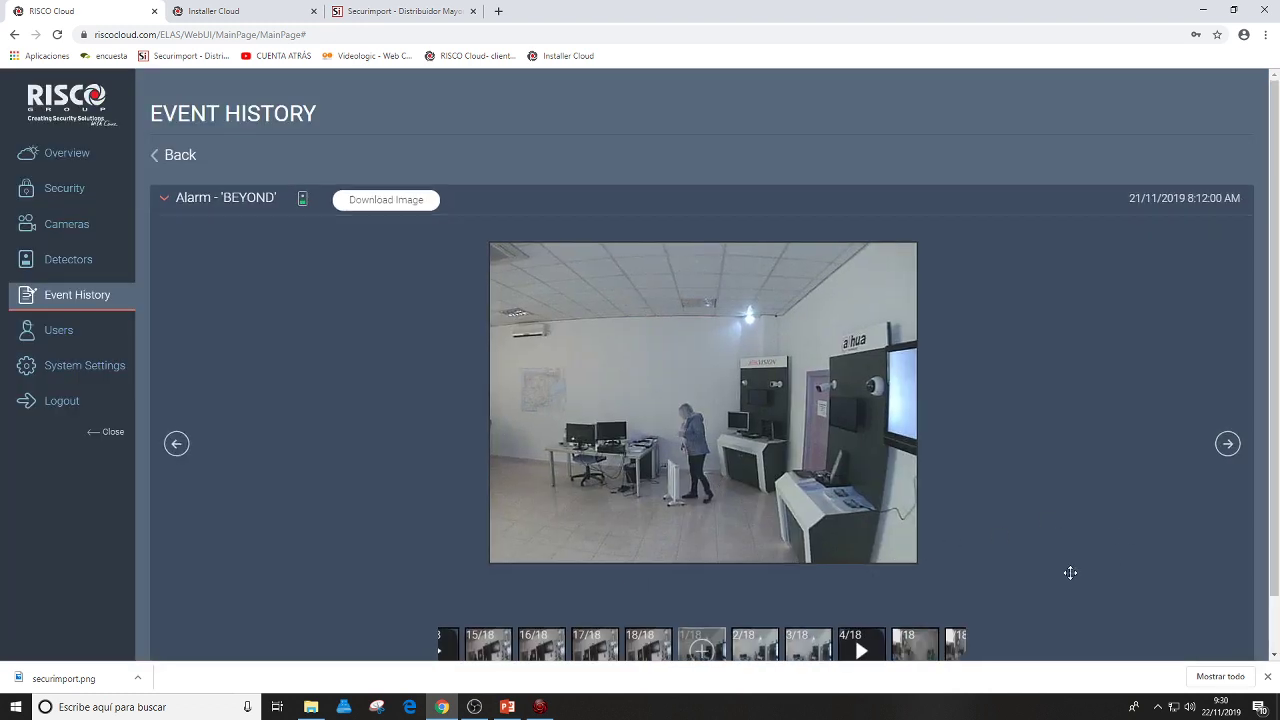
{"action": "scroll", "coordinate": [1071, 571], "scroll_direction": "down", "scroll_amount": 1}
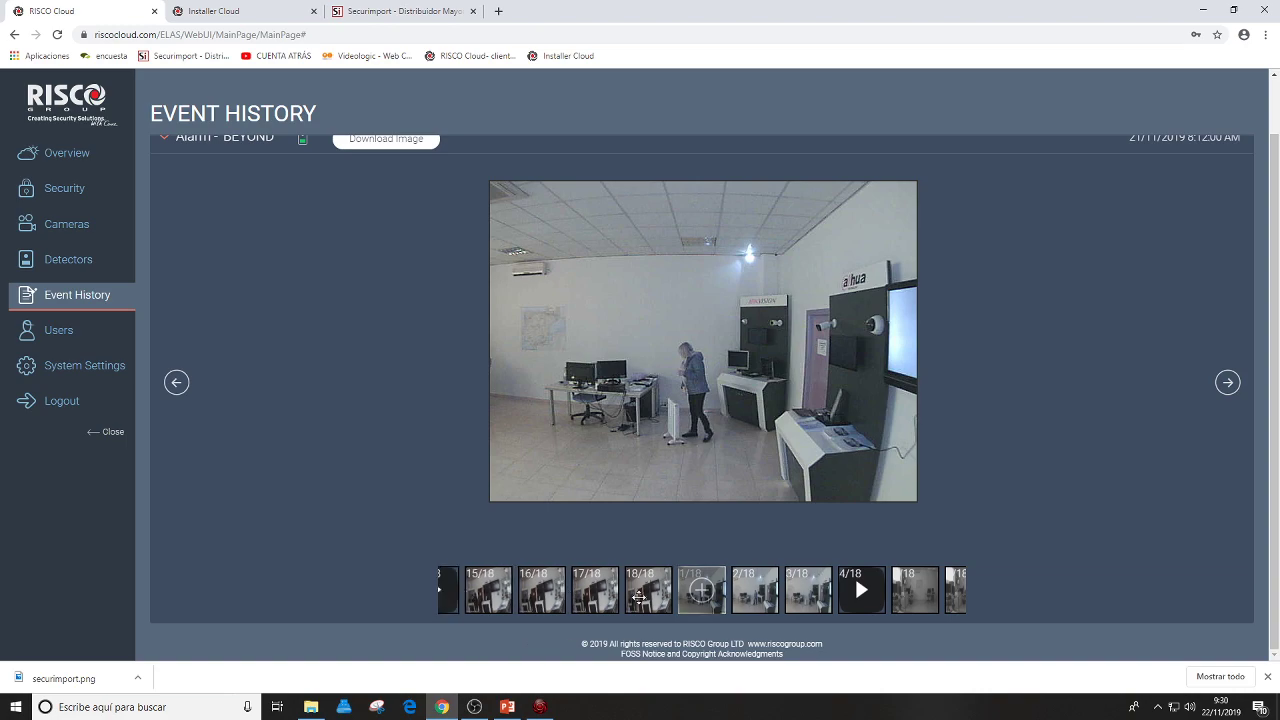
Browse the alarm's captured images, viewing those from the different cameras and returning to the first one.
{"action": "left_click", "coordinate": [500, 595]}
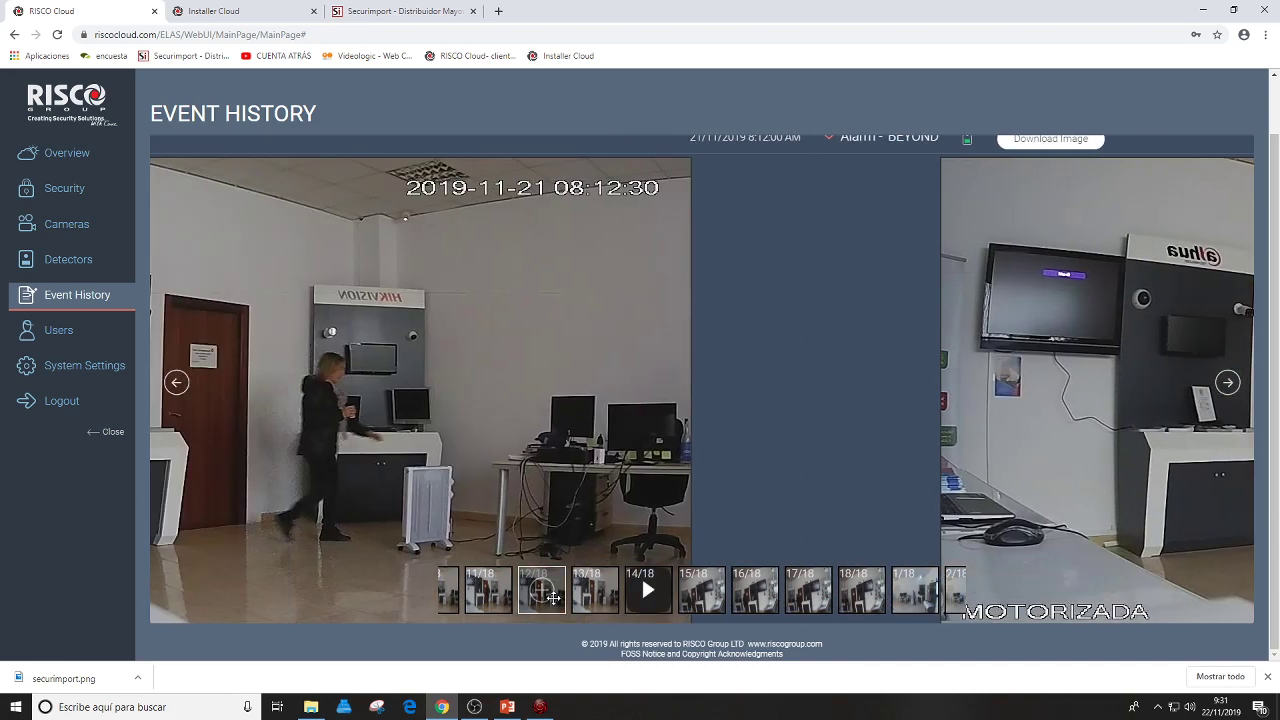
{"action": "left_click", "coordinate": [553, 597]}
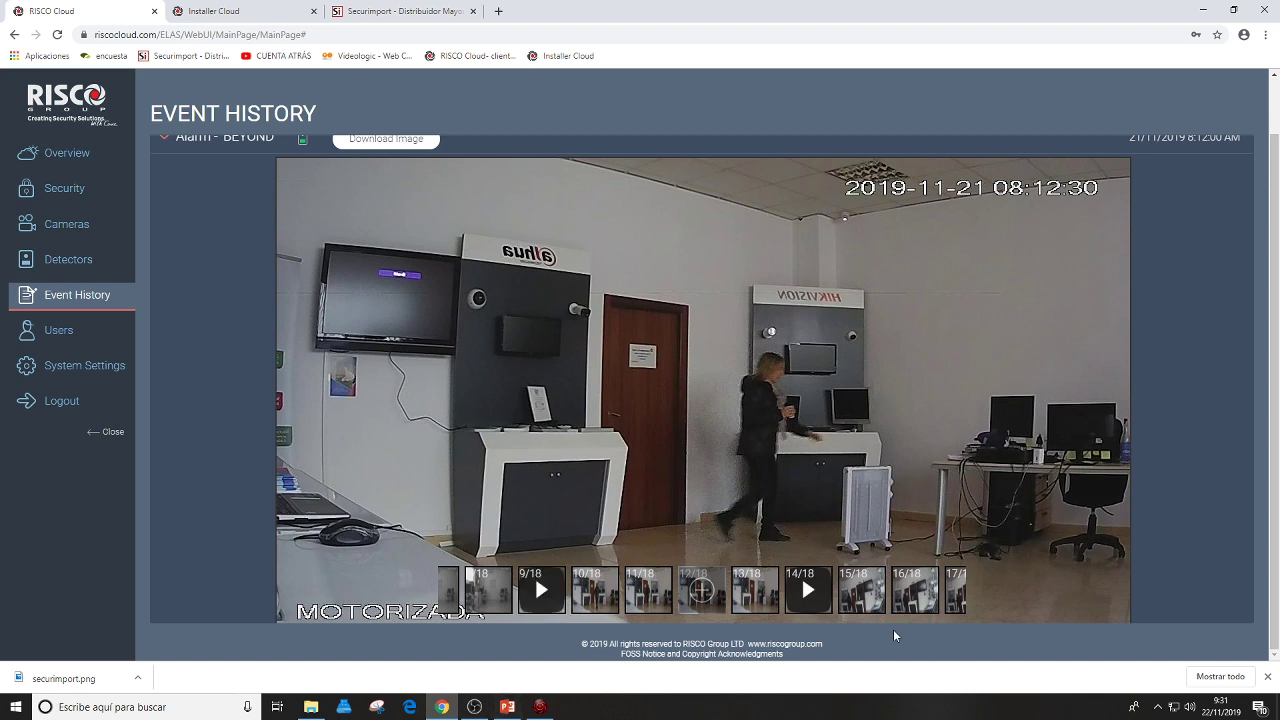
{"action": "left_click", "coordinate": [876, 600]}
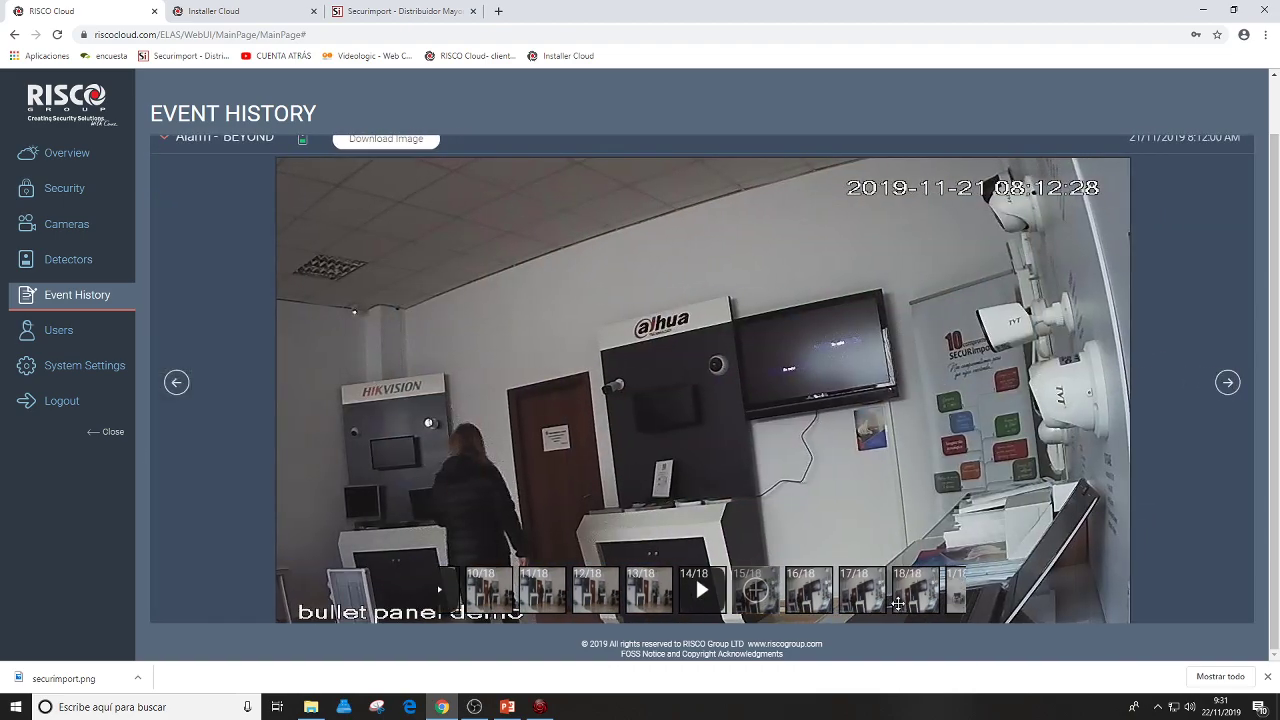
{"action": "left_click", "coordinate": [925, 598]}
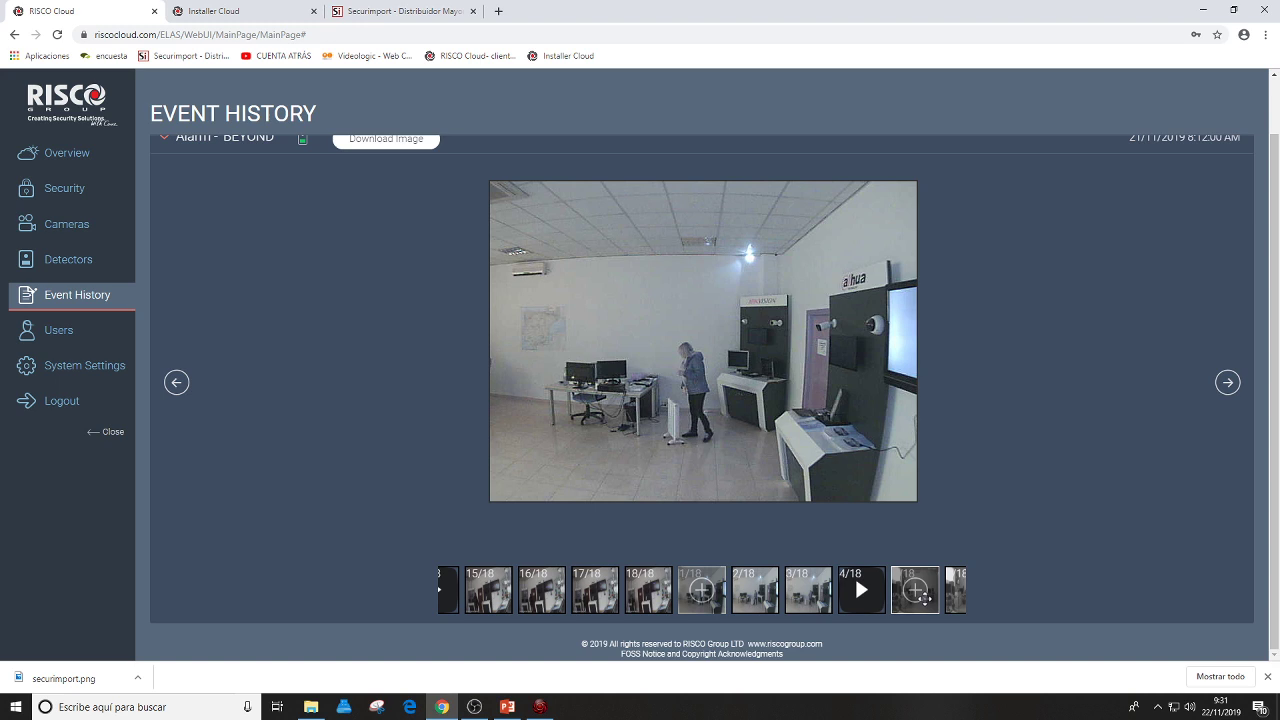
View the site's users and permissions, and inspect the general and camera pages of the system settings.
{"action": "left_click", "coordinate": [60, 332]}
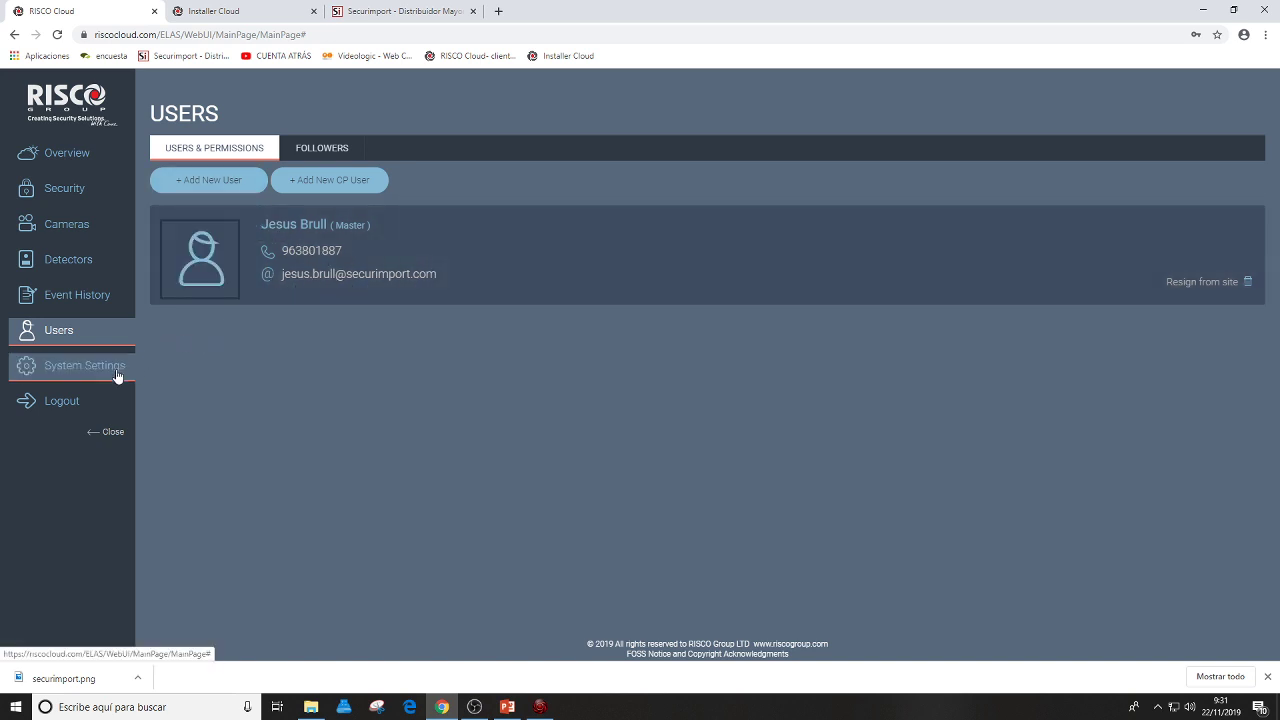
{"action": "left_click", "coordinate": [118, 375]}
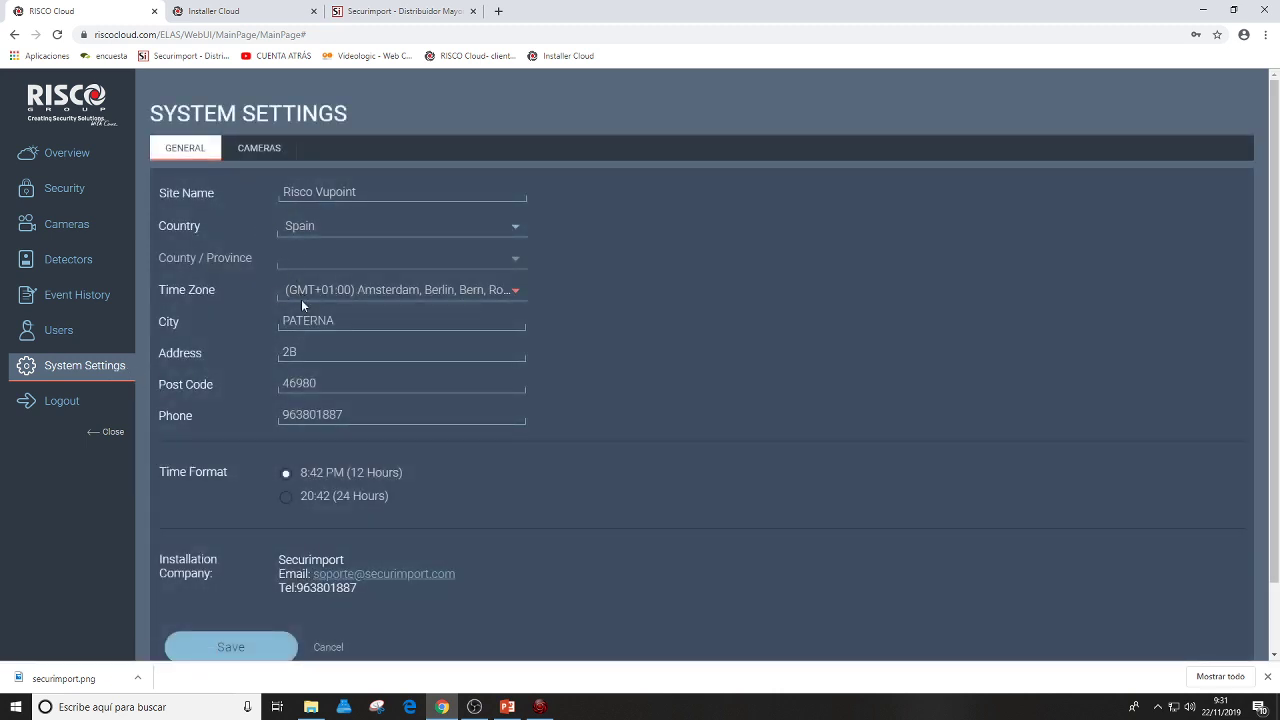
{"action": "left_click", "coordinate": [258, 152]}
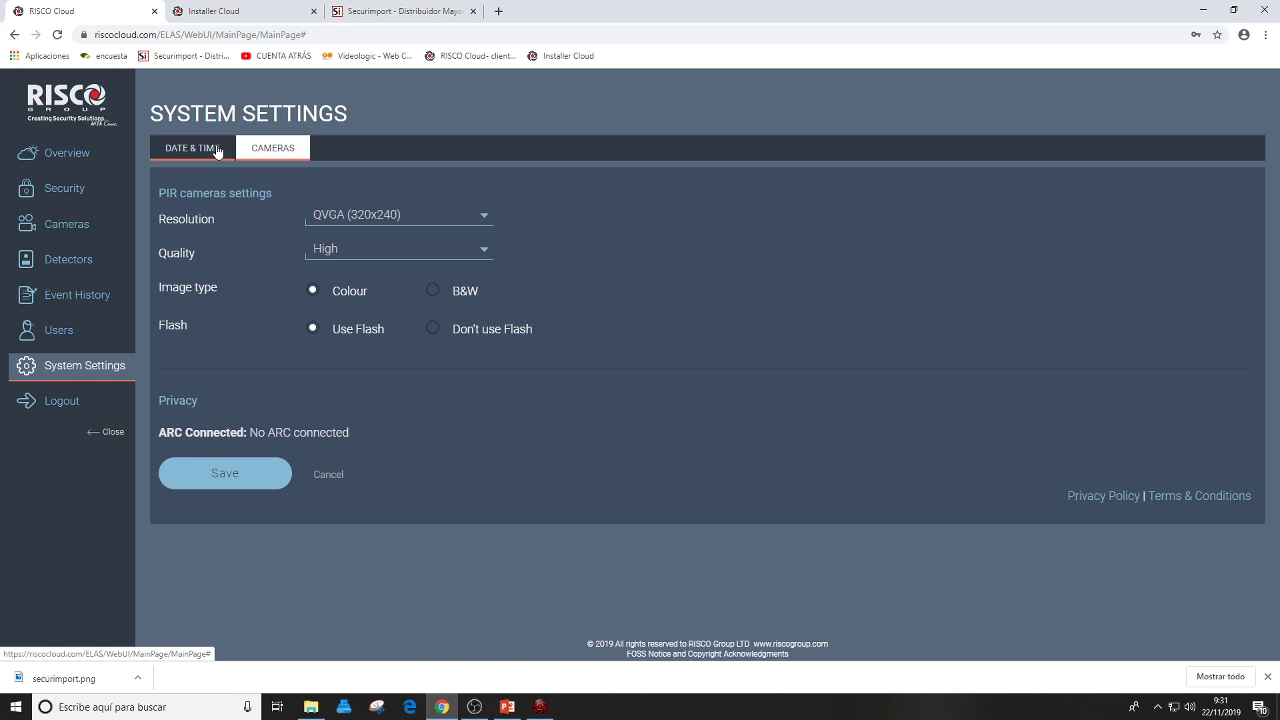
Close the RISCO Cloud user portal and log in to the Installer Cloud with the saved credentials.
{"action": "left_click", "coordinate": [217, 150]}
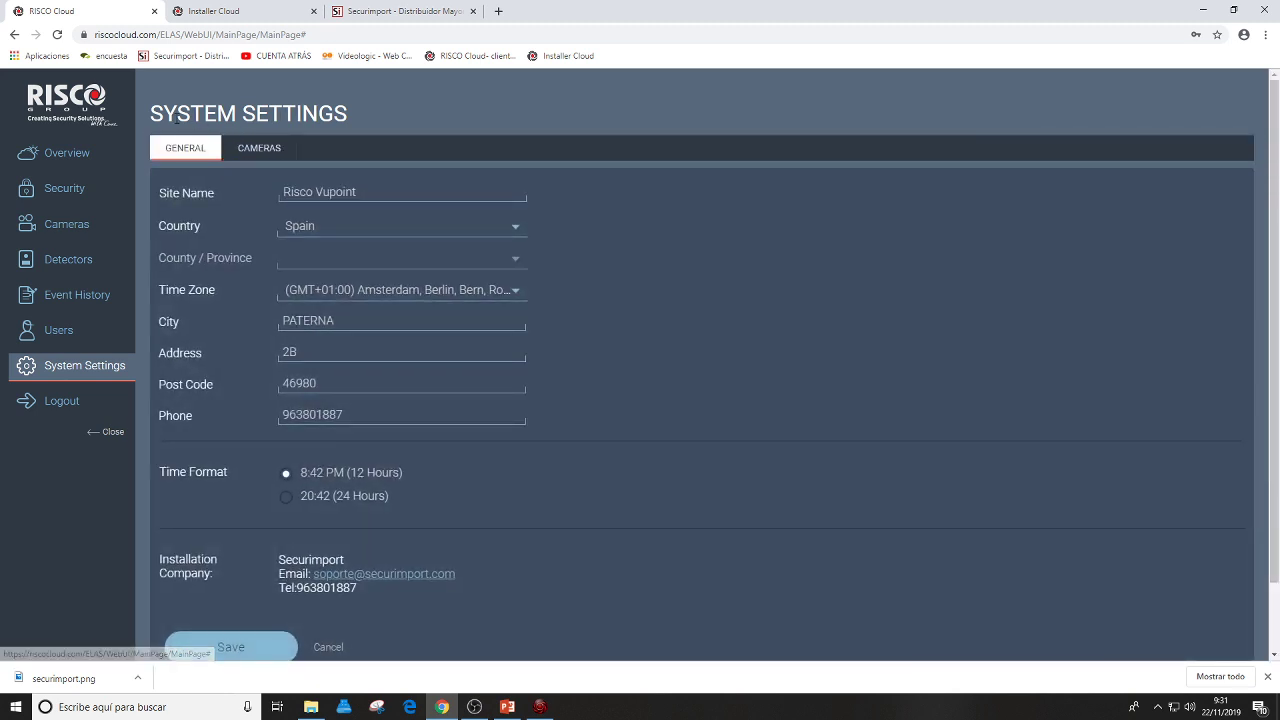
{"action": "left_click", "coordinate": [154, 12]}
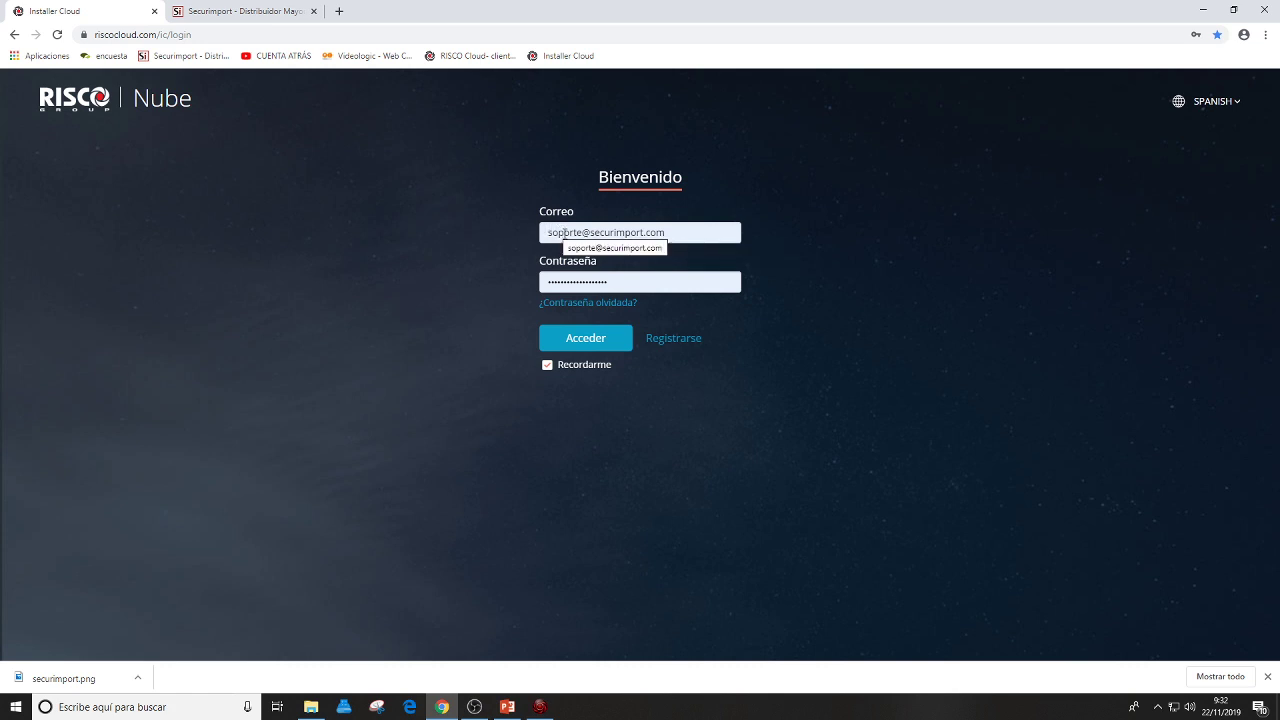
{"action": "left_click", "coordinate": [609, 348]}
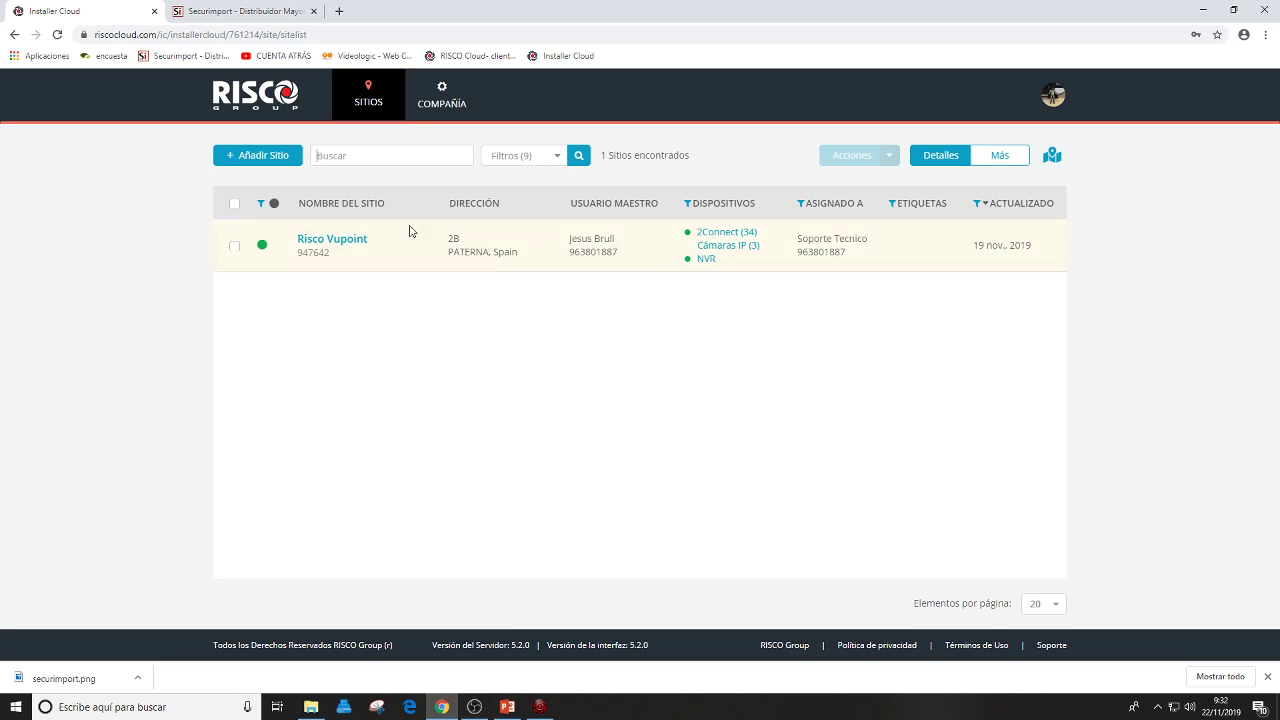
View the installer company's details, its employees and its product list.
{"action": "left_click", "coordinate": [445, 107]}
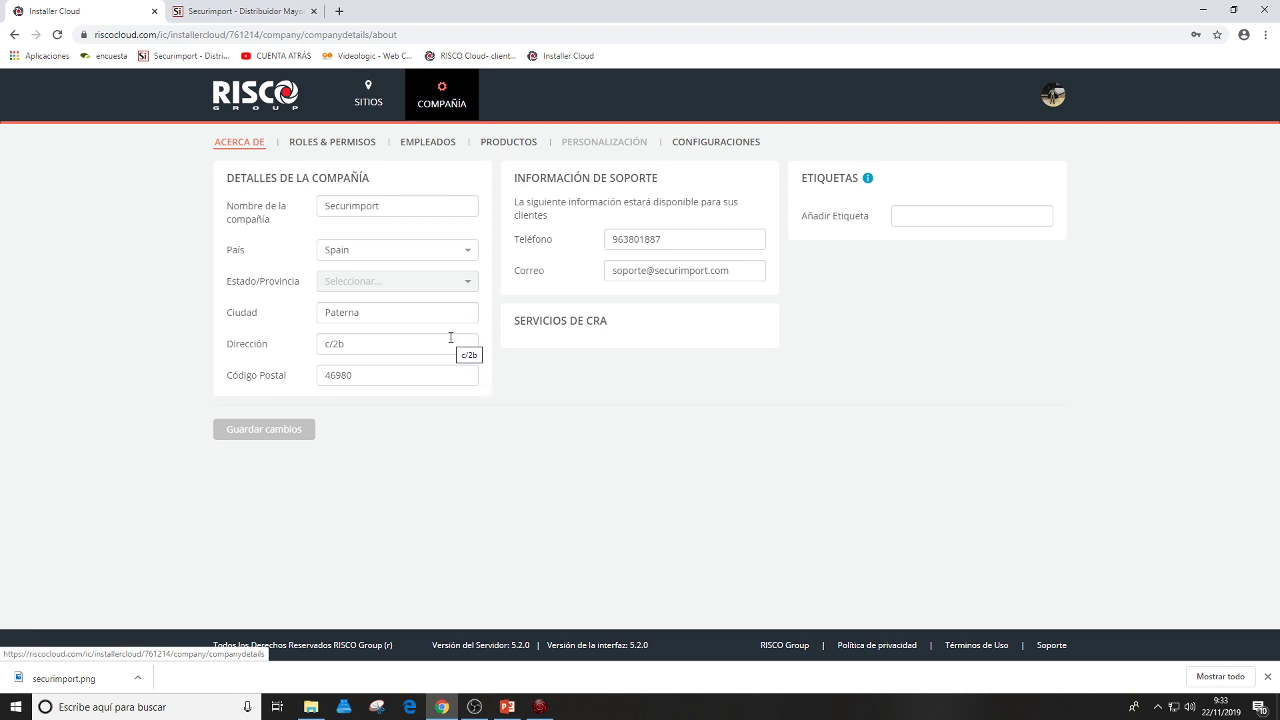
{"action": "left_click", "coordinate": [437, 146]}
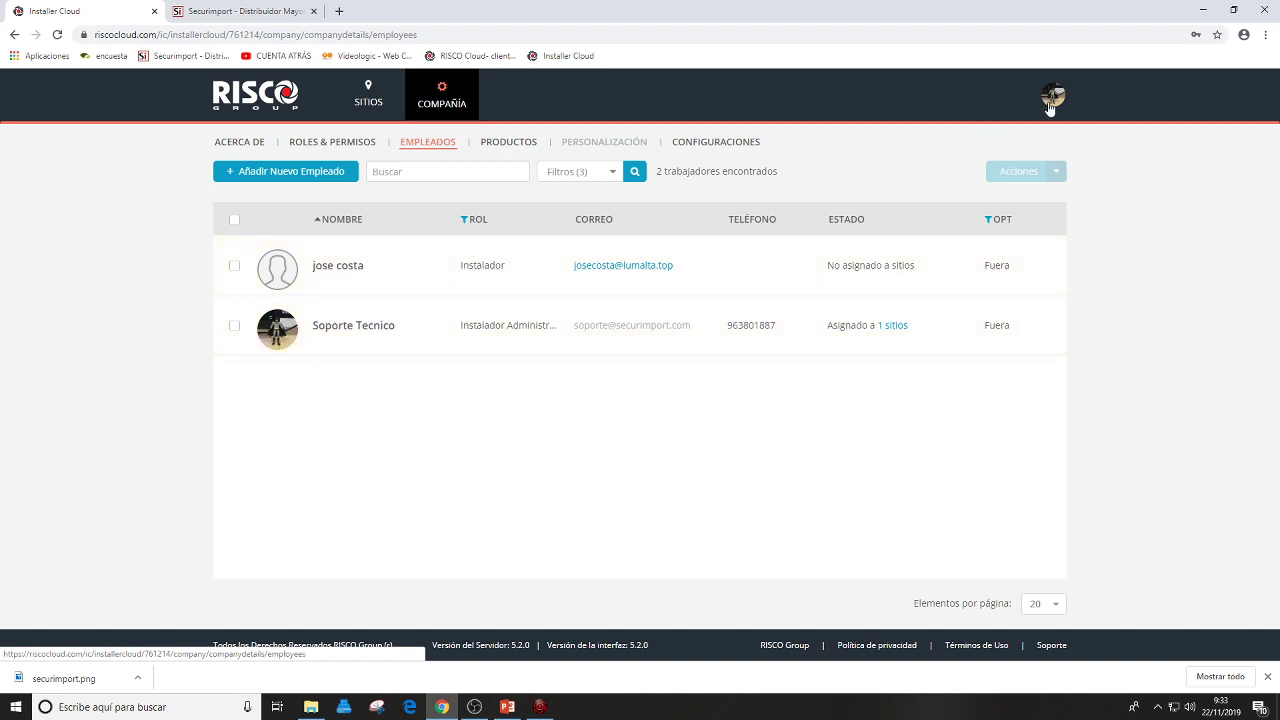
{"action": "left_click", "coordinate": [505, 146]}
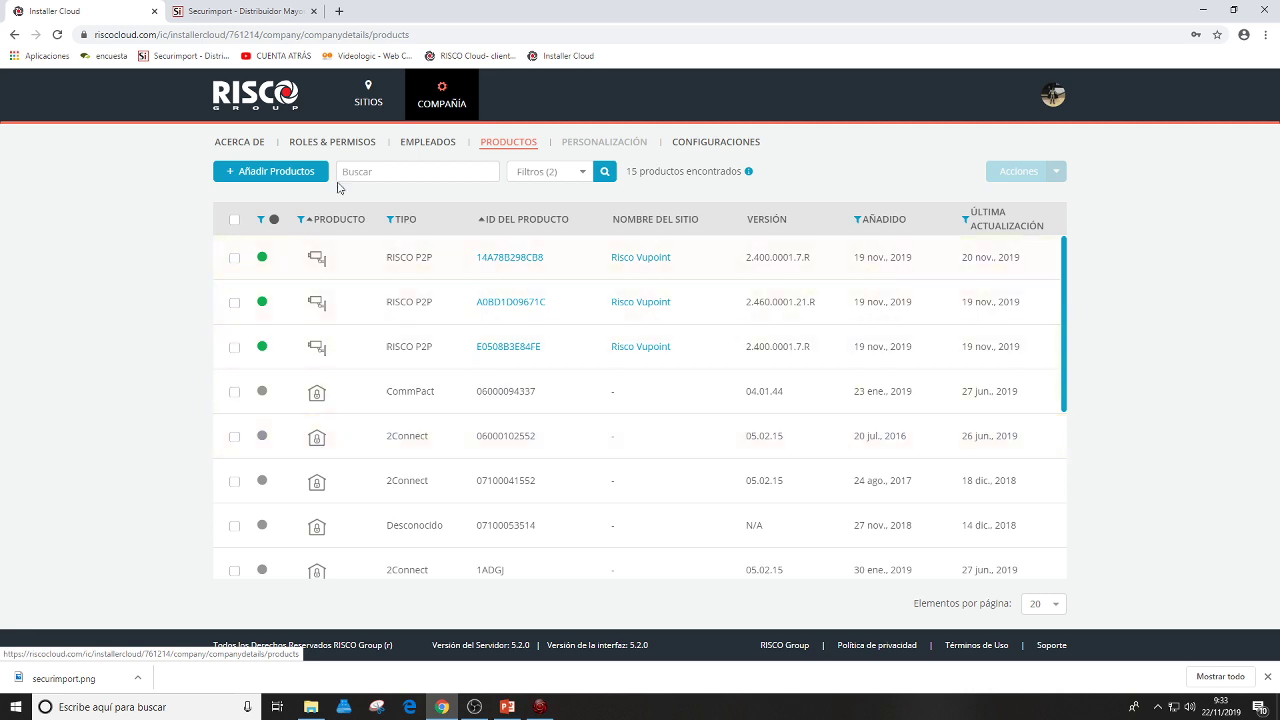
Revisit the site list, and browse through the company's registered products.
{"action": "left_click", "coordinate": [368, 101]}
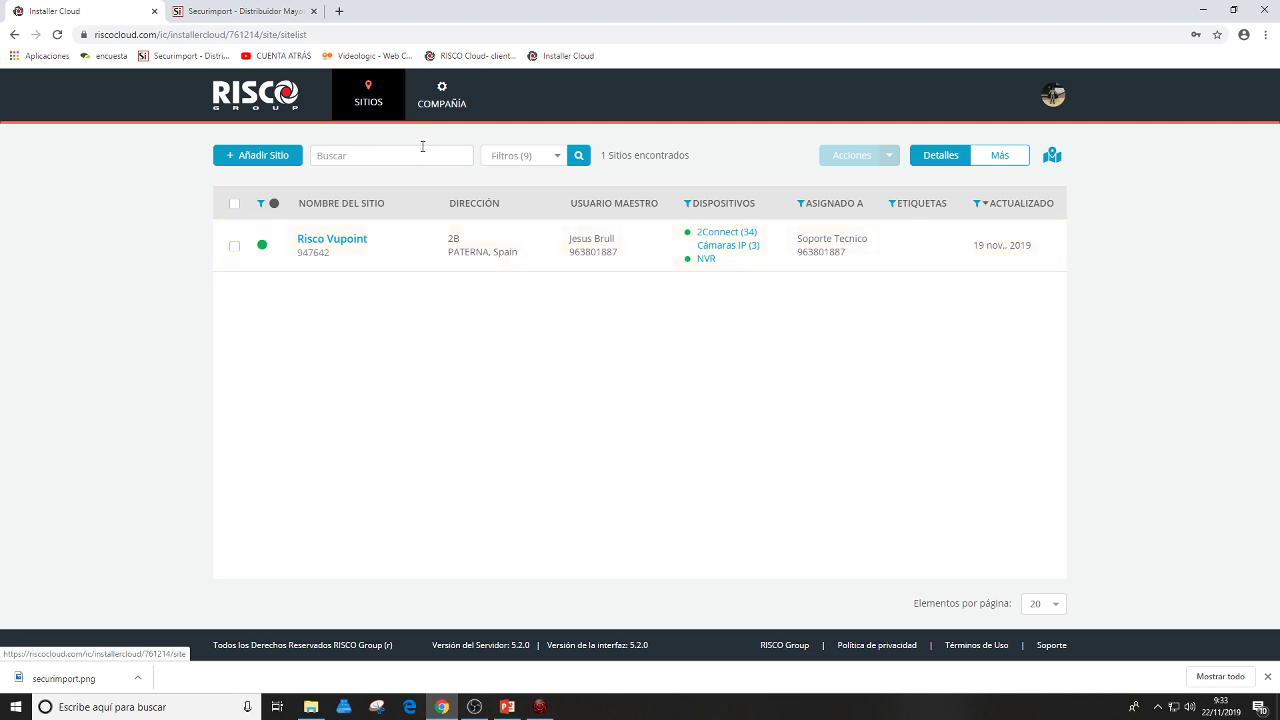
{"action": "left_click", "coordinate": [441, 95]}
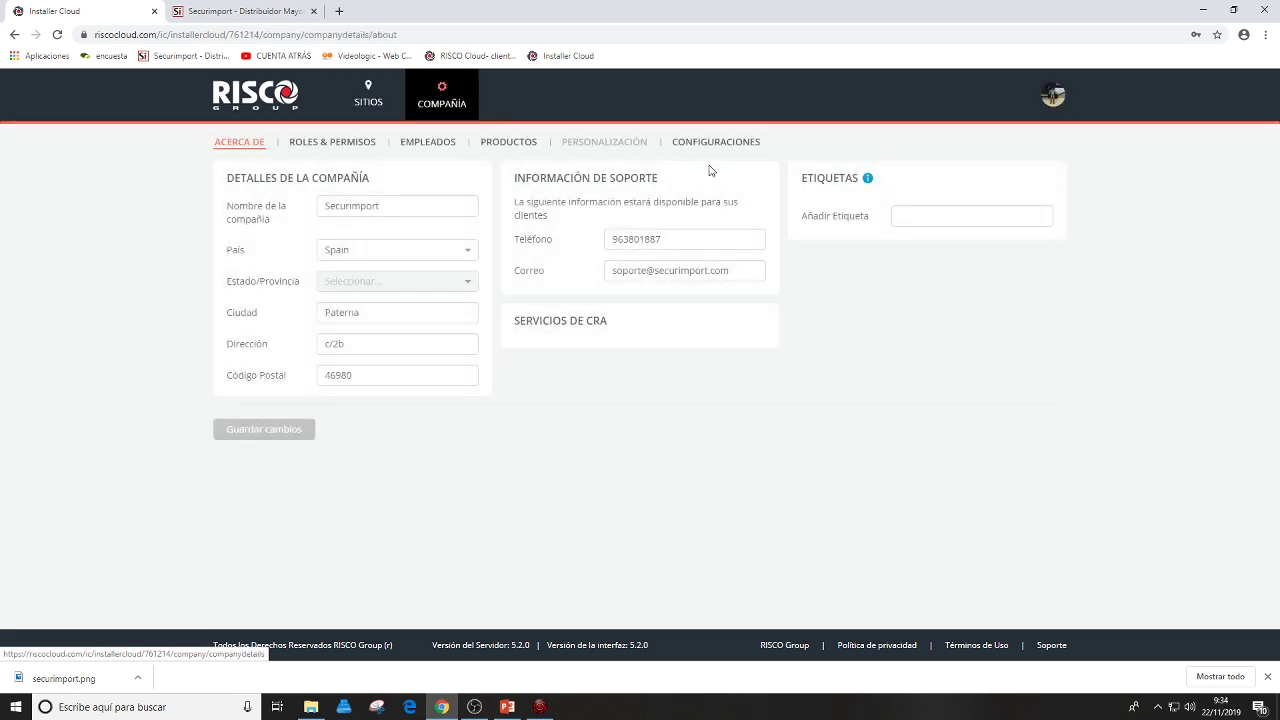
{"action": "left_click", "coordinate": [510, 145]}
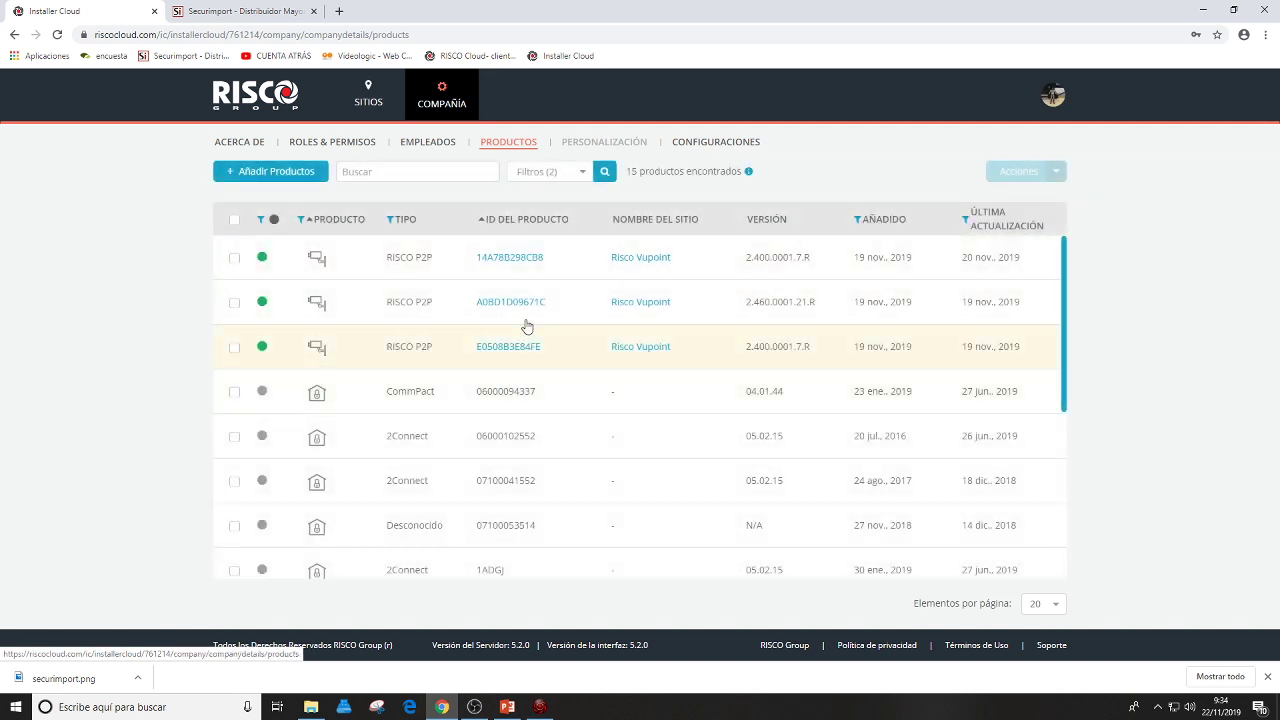
{"action": "scroll", "coordinate": [529, 409], "scroll_direction": "down", "scroll_amount": 3}
{"action": "scroll", "coordinate": [531, 424], "scroll_direction": "up", "scroll_amount": 1}
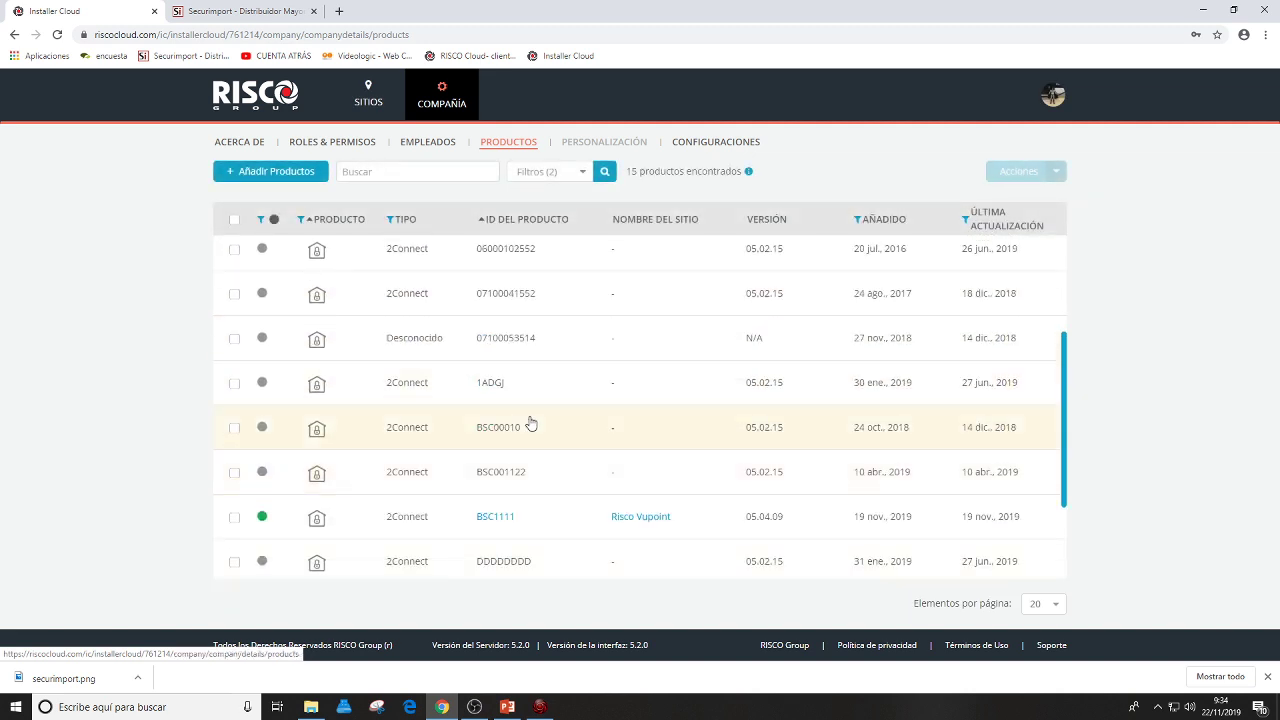
{"action": "scroll", "coordinate": [531, 424], "scroll_direction": "up", "scroll_amount": 2}
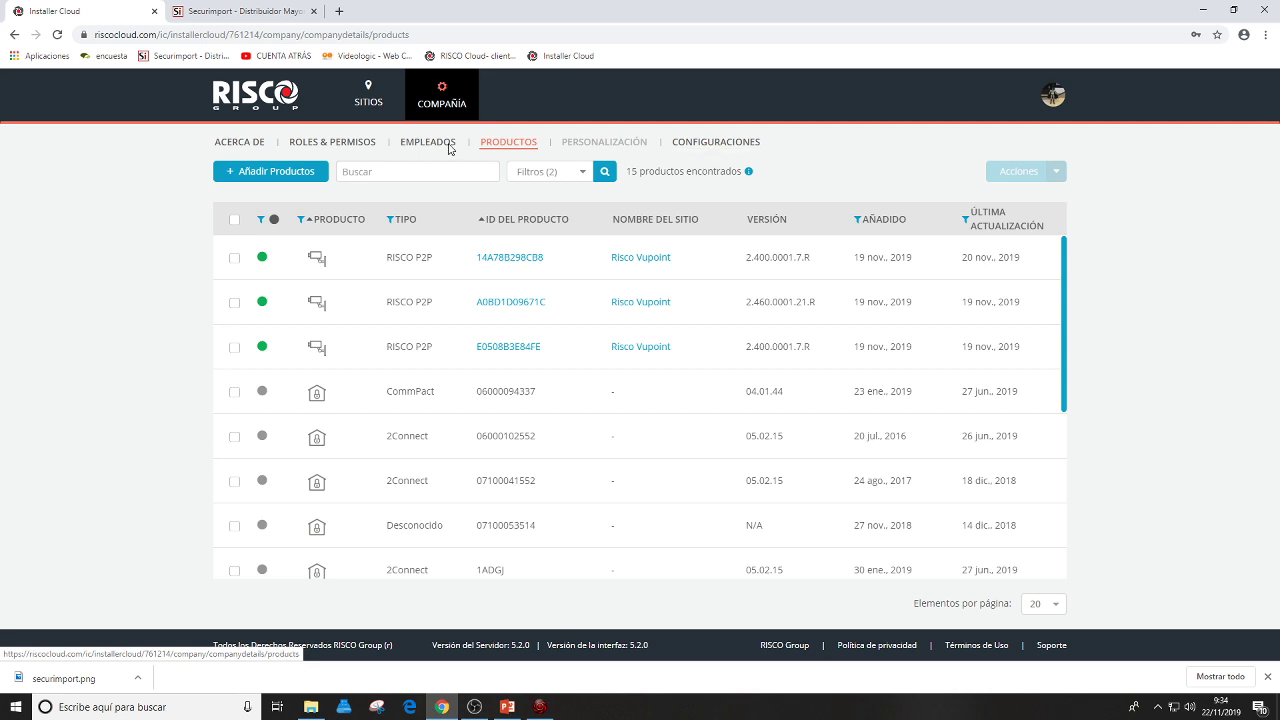
Review the company's general details, roles and permissions, employees and products, ending with the site notification settings.
{"action": "left_click", "coordinate": [253, 150]}
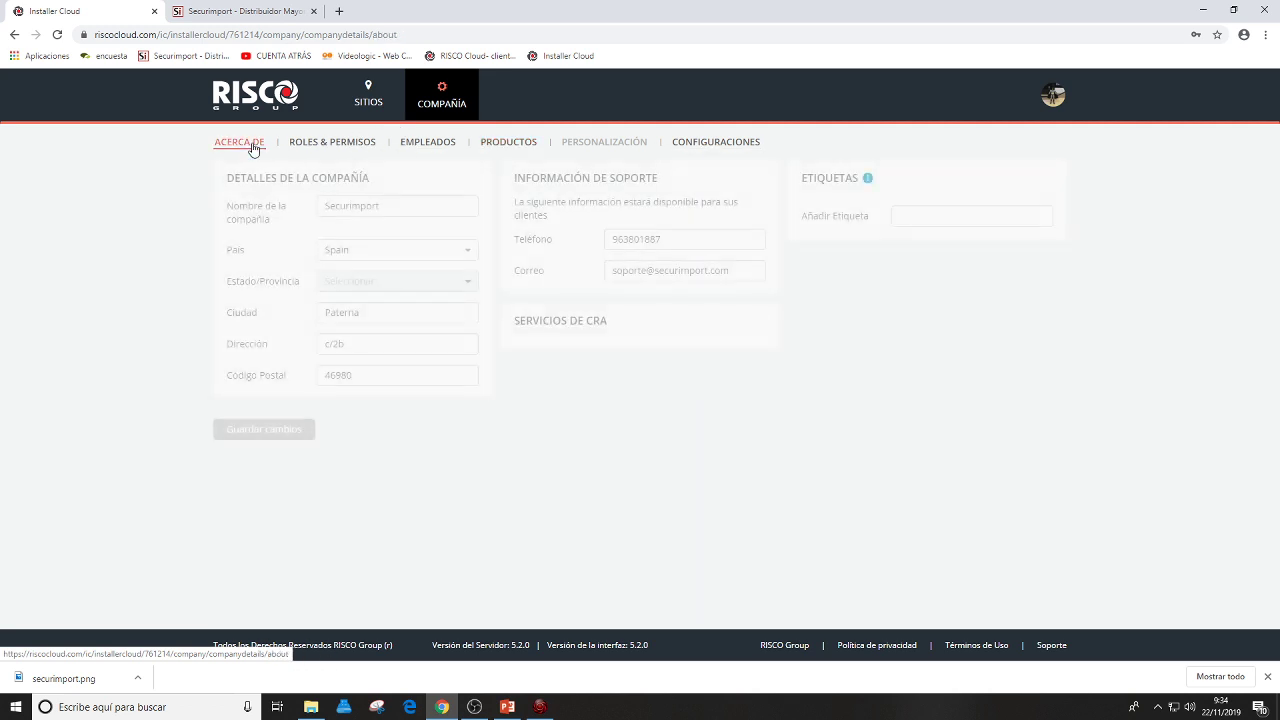
{"action": "left_click", "coordinate": [334, 145]}
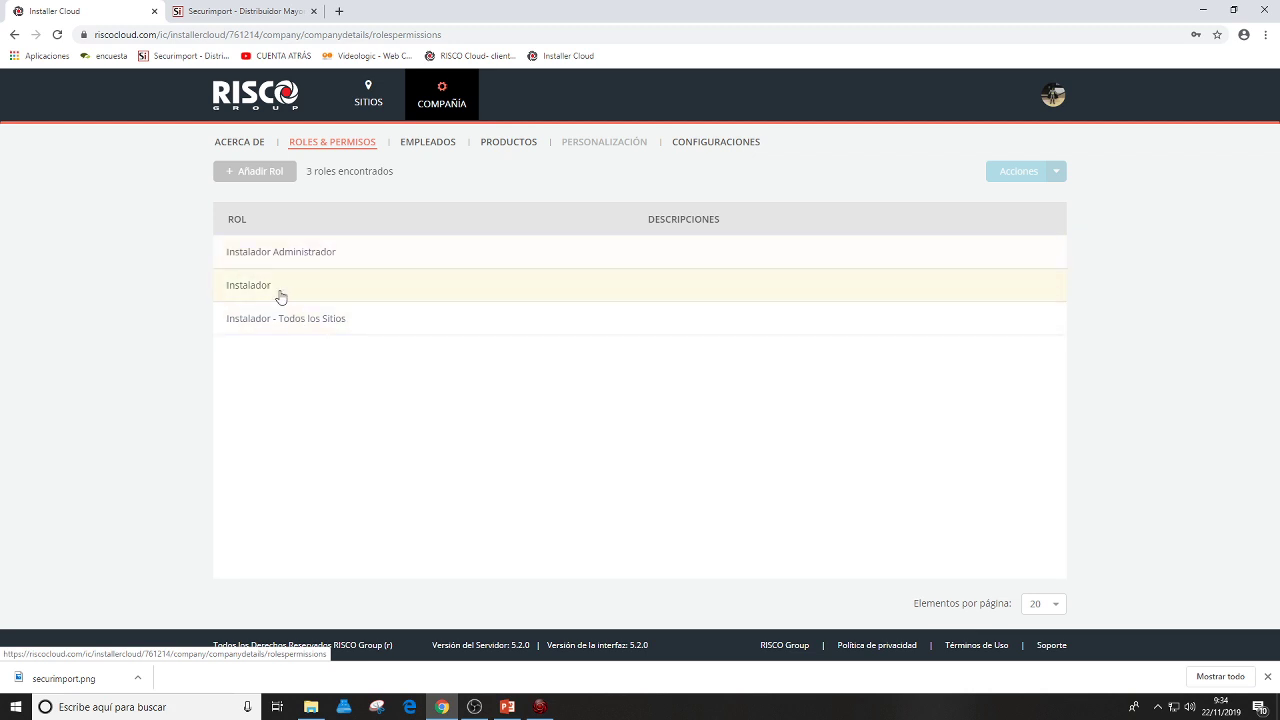
{"action": "left_click", "coordinate": [418, 147]}
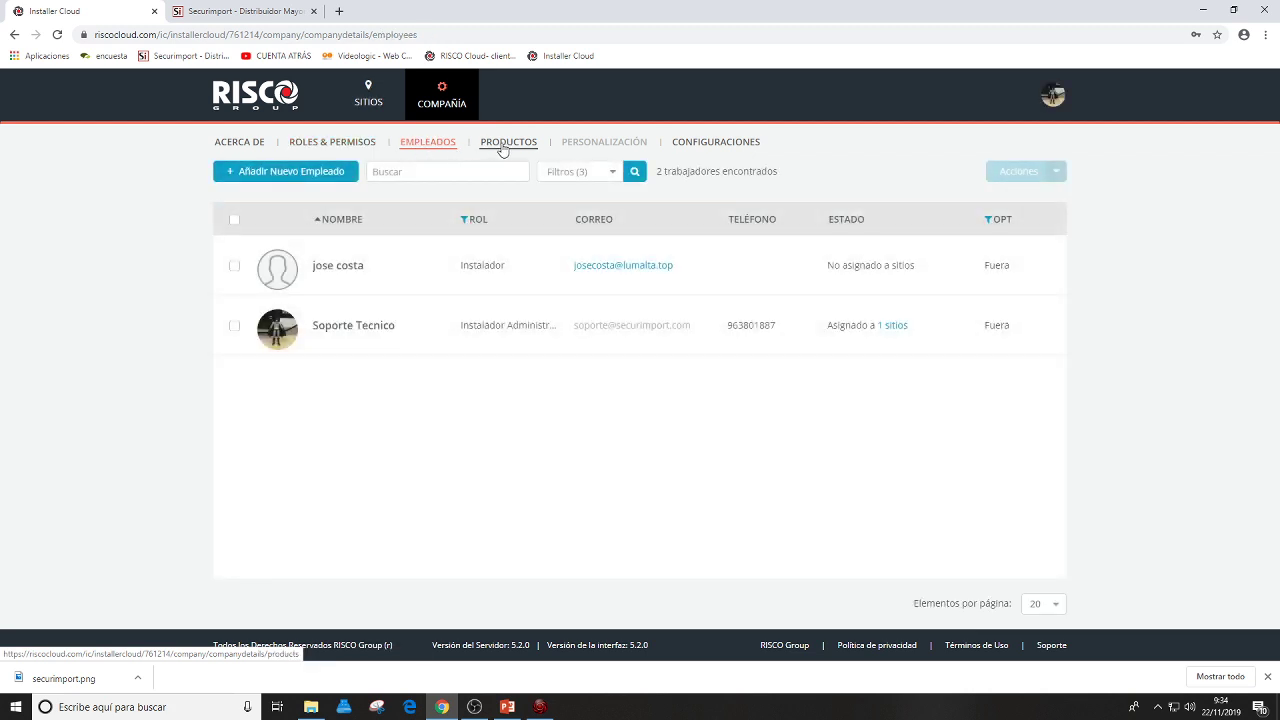
{"action": "left_click", "coordinate": [505, 147]}
{"action": "left_click", "coordinate": [677, 144]}
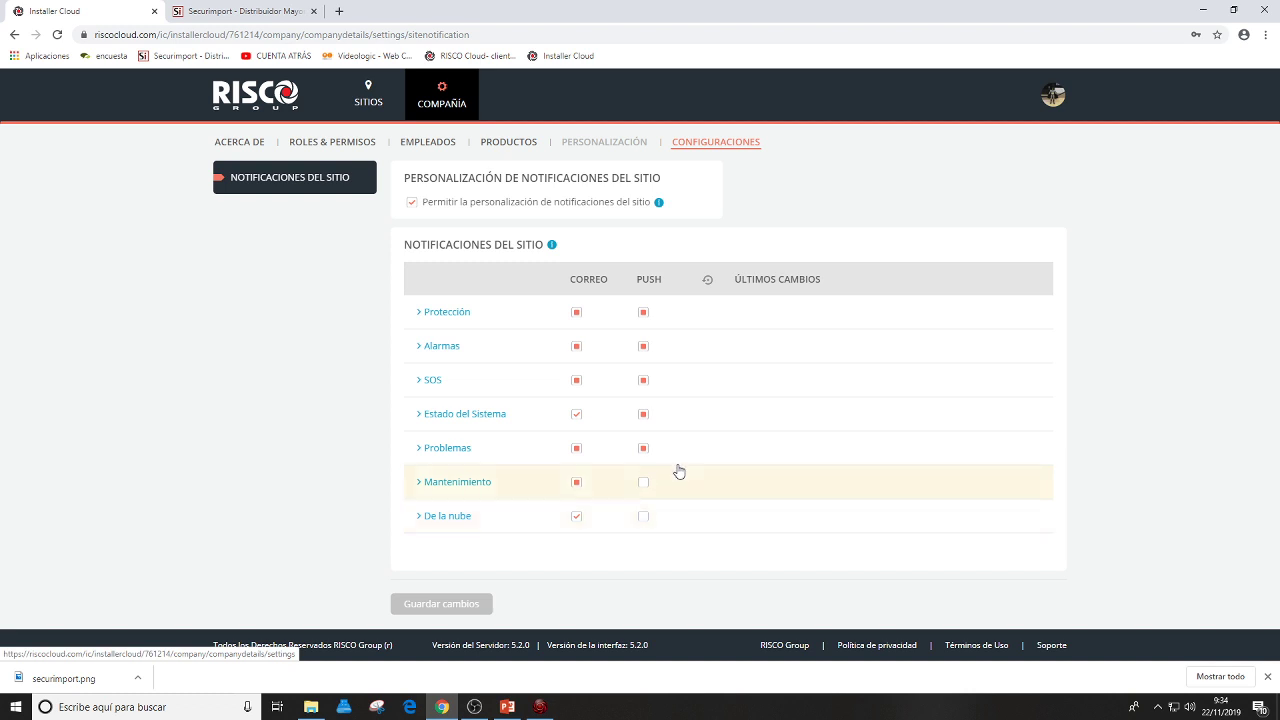
Return to the site list and inspect the available search filters without changing them.
{"action": "left_click", "coordinate": [370, 110]}
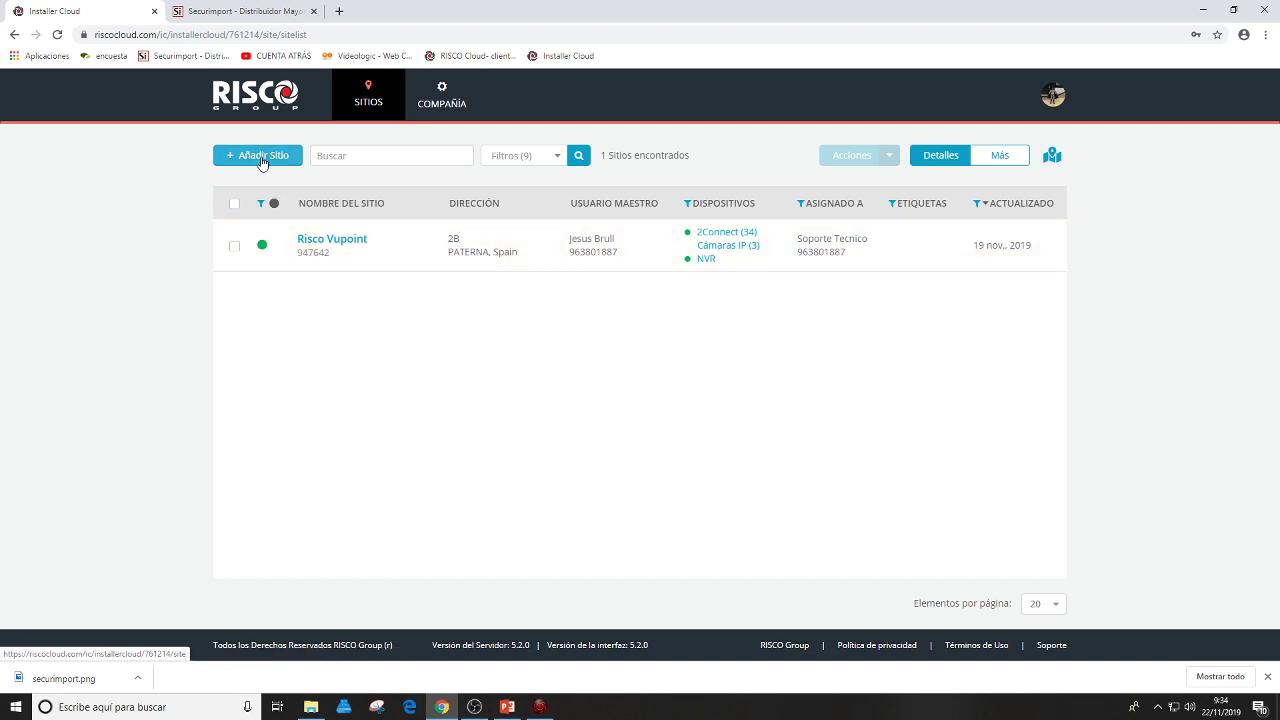
{"action": "left_click", "coordinate": [532, 158]}
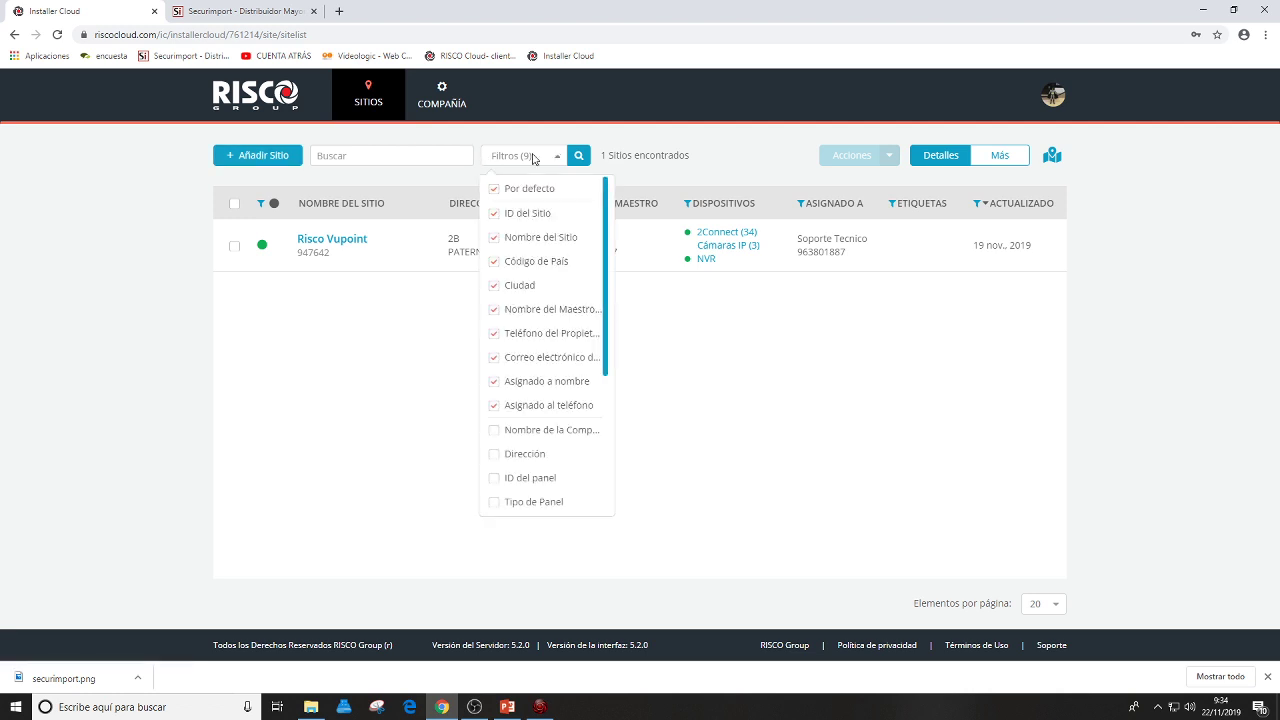
{"action": "left_click", "coordinate": [534, 158]}
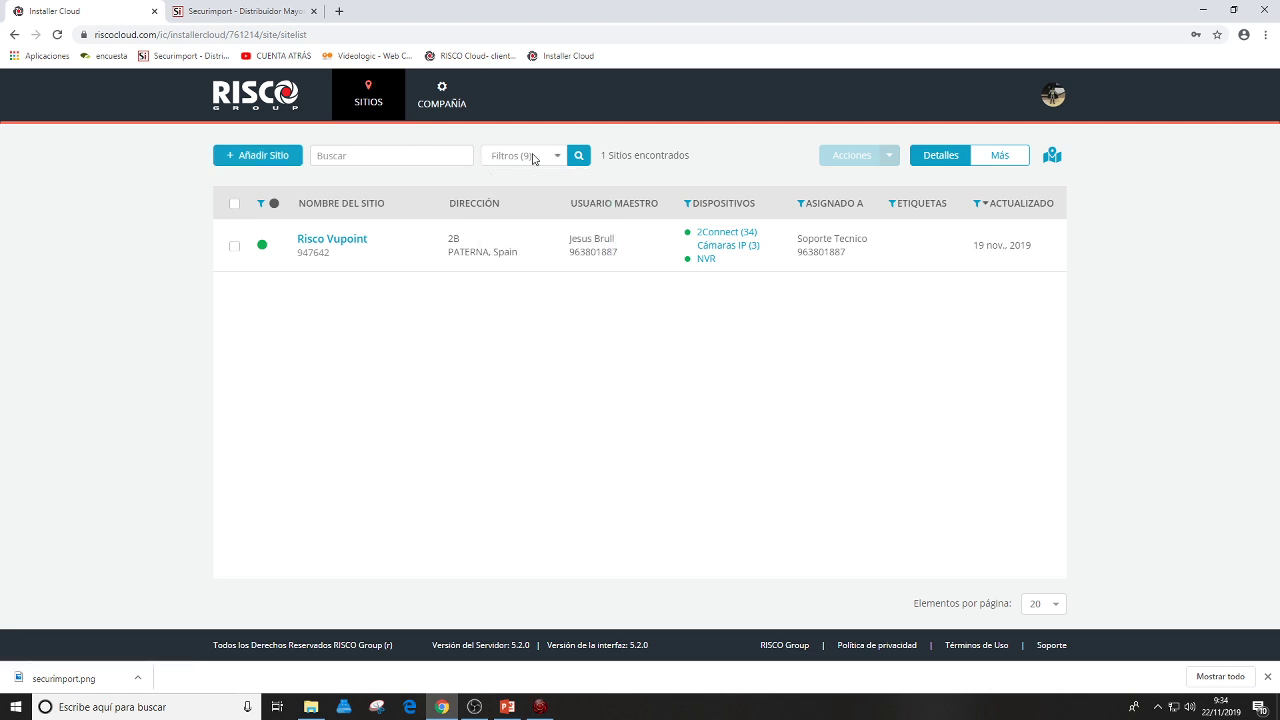
Inspect the form for adding a new site, including location, owner and cloud service fields, and close it without adding one.
{"action": "left_click", "coordinate": [260, 160]}
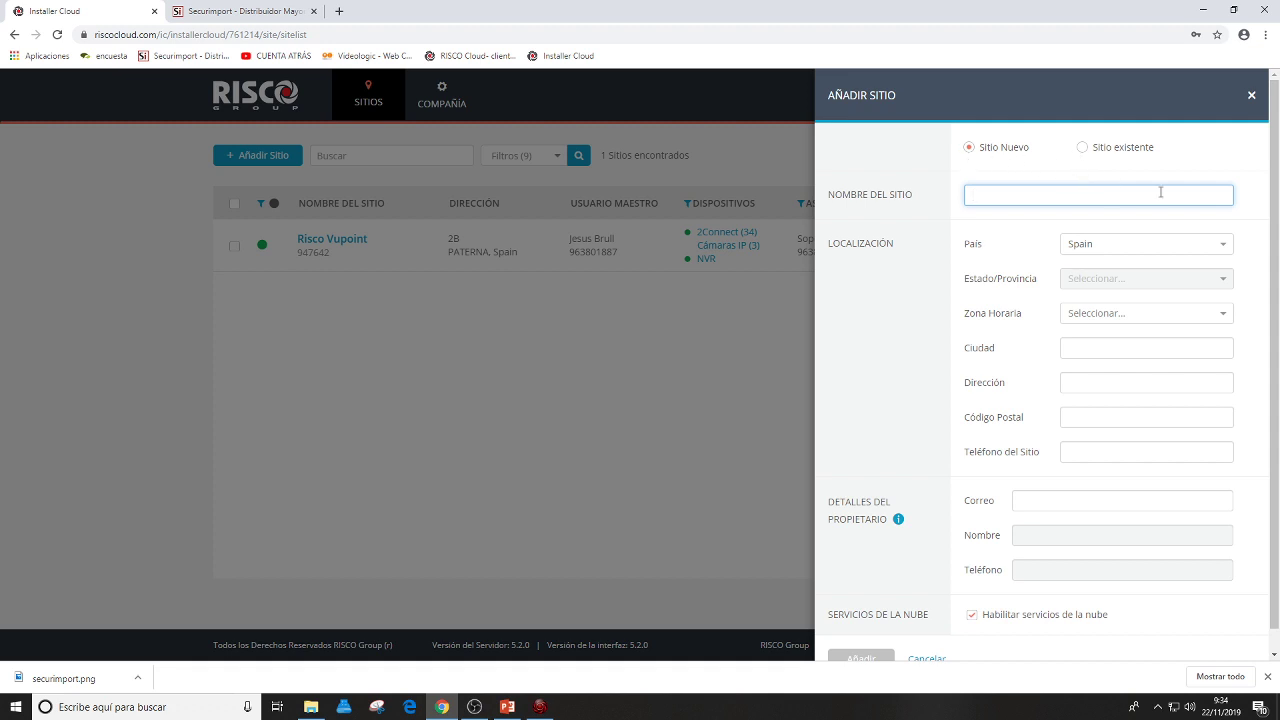
{"action": "scroll", "coordinate": [1175, 373], "scroll_direction": "down", "scroll_amount": 1}
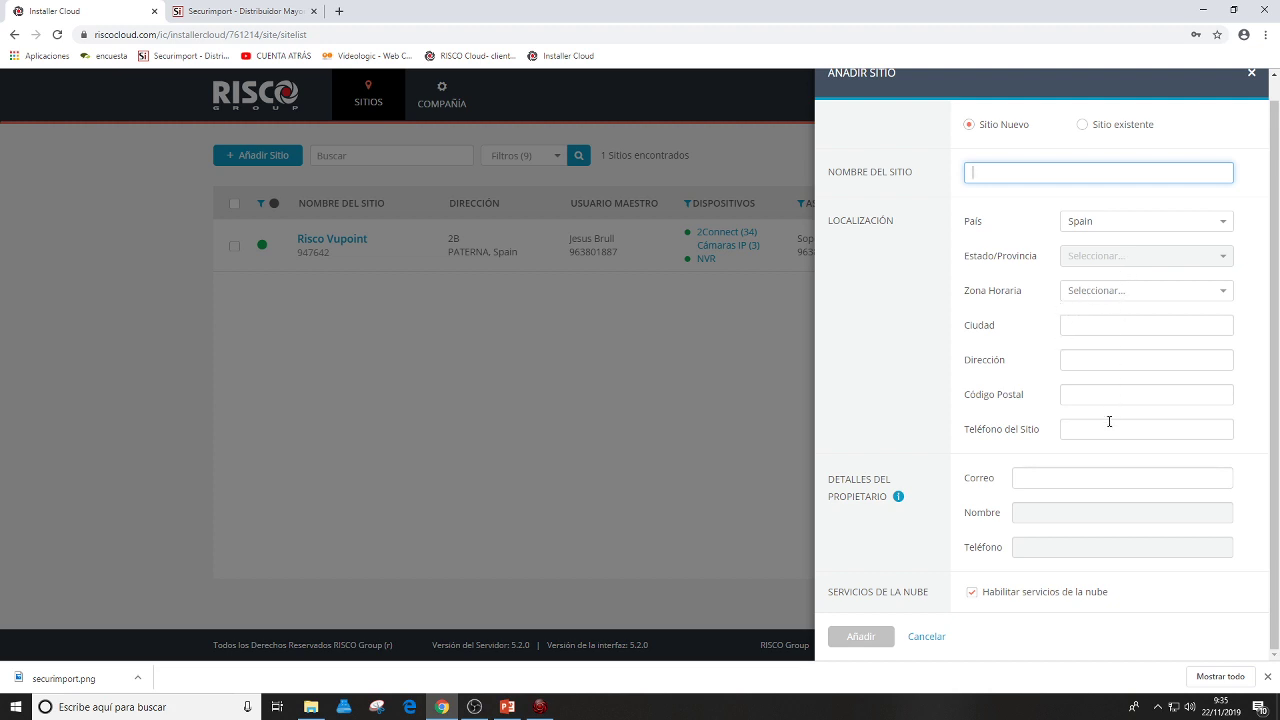
{"action": "left_click", "coordinate": [1251, 73]}
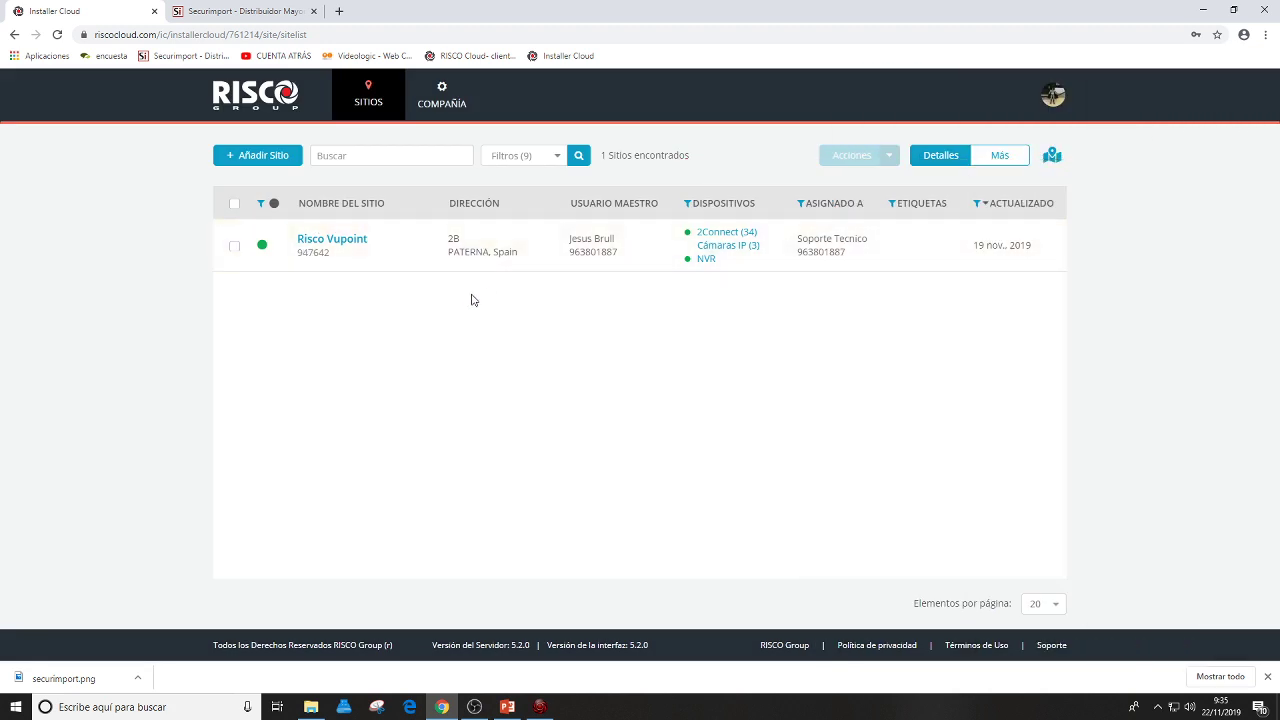
View the Risco Vupoint site's information and inspect its licence and document options, dismissing the file selection without uploading.
{"action": "left_click", "coordinate": [361, 246]}
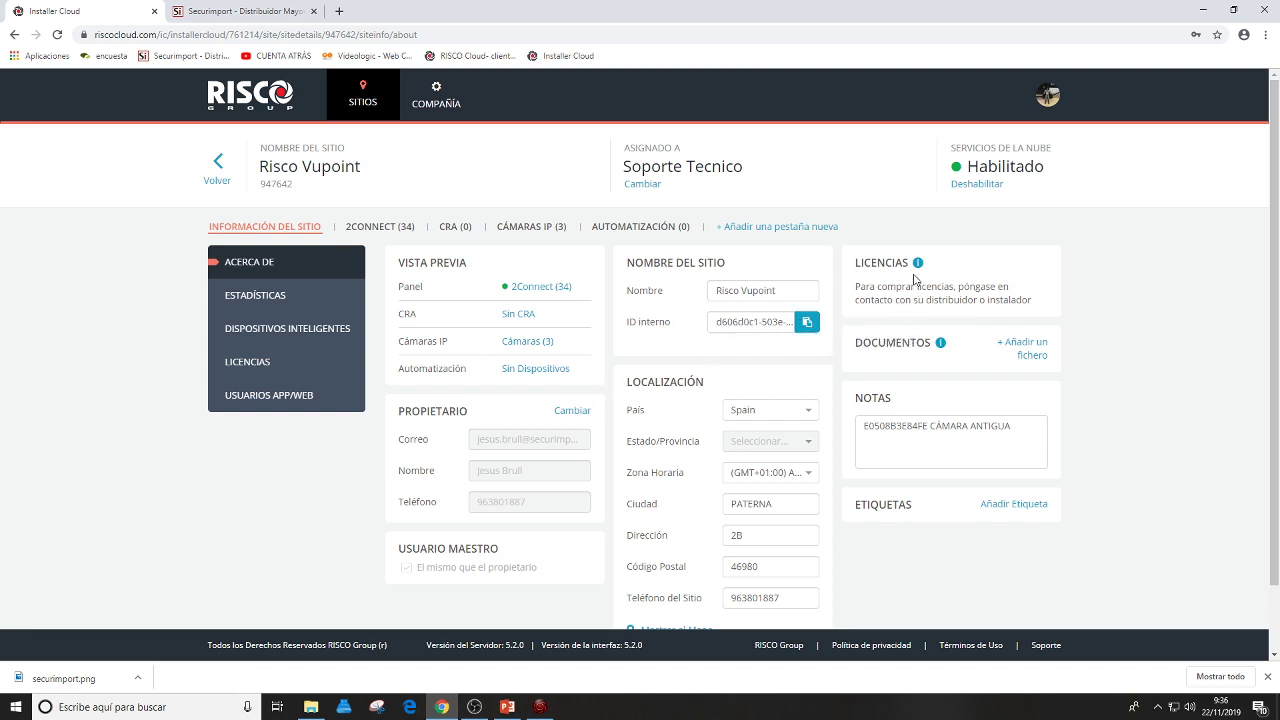
{"action": "mouse_move", "coordinate": [916, 265]}
{"action": "mouse_move", "coordinate": [941, 348]}
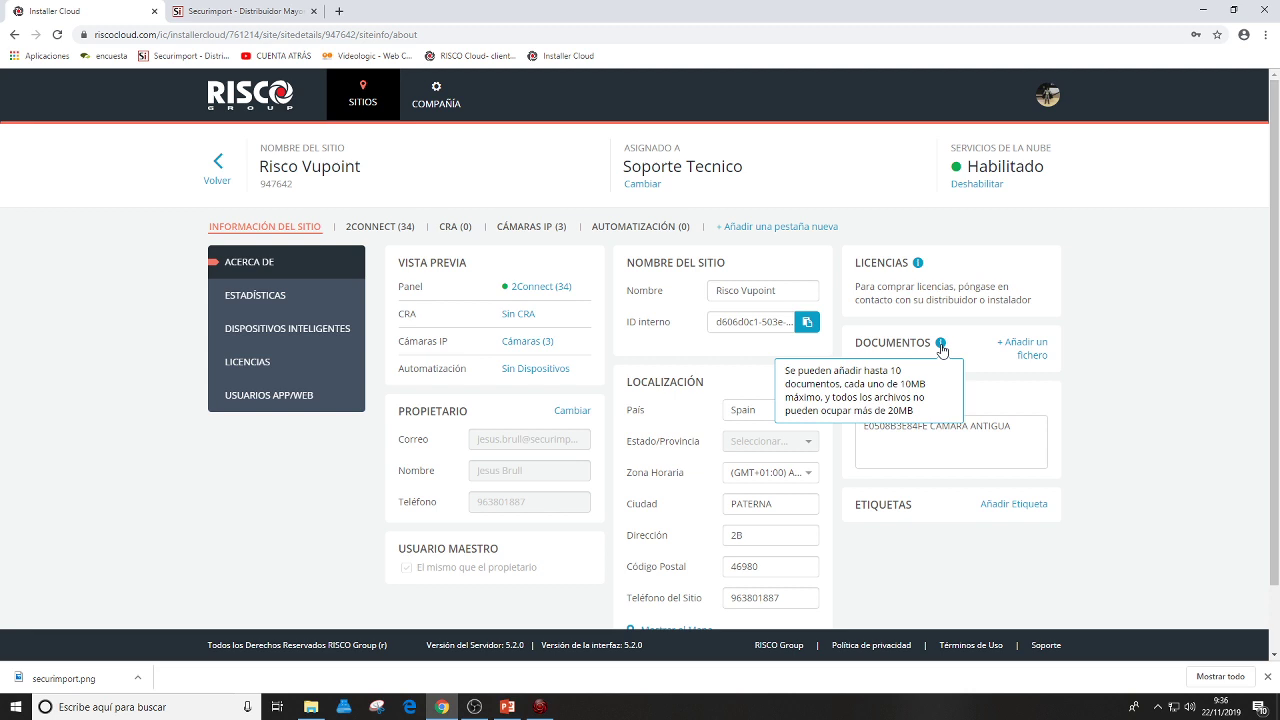
{"action": "left_click", "coordinate": [1038, 348]}
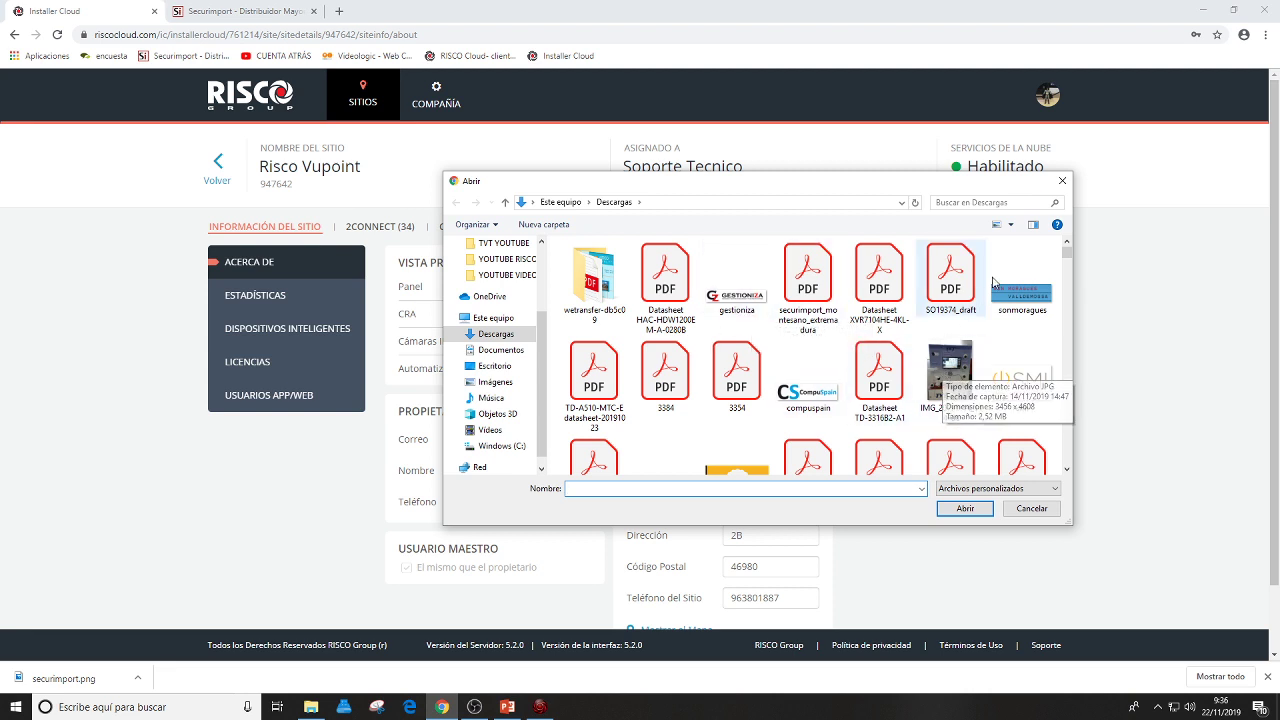
{"action": "left_click", "coordinate": [1062, 181]}
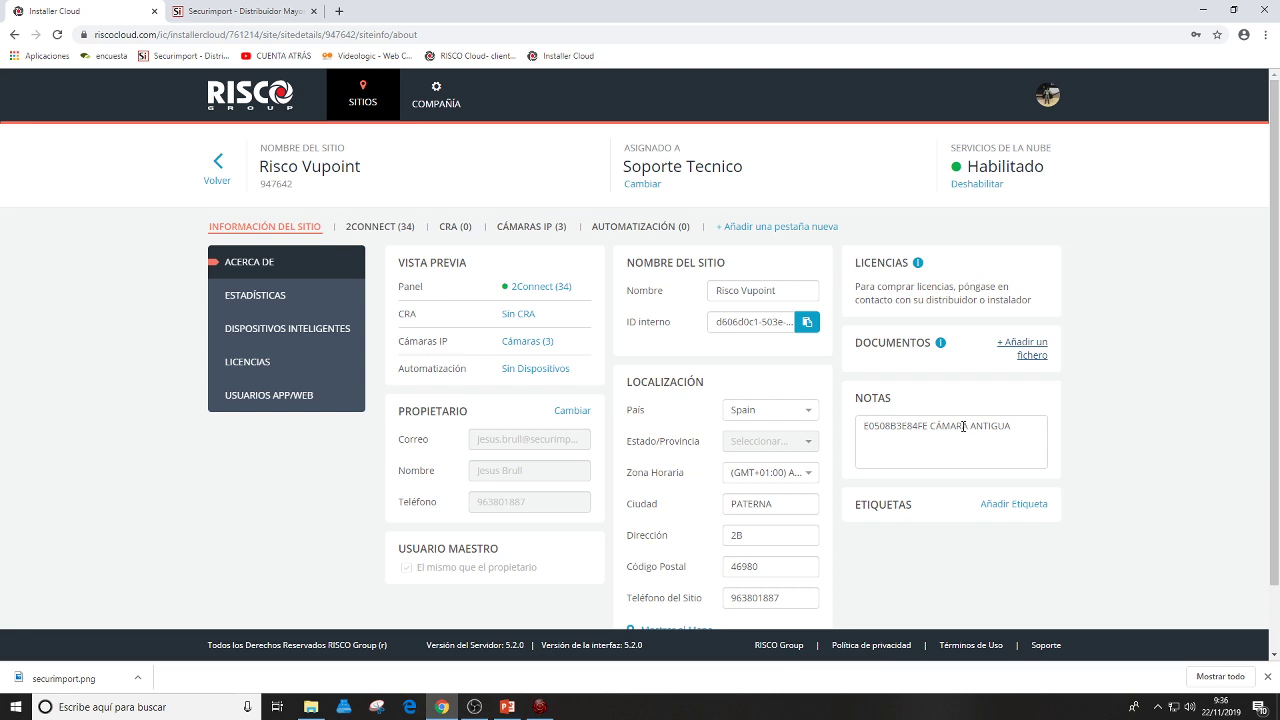
Check the option for adding tags to the site, dismiss it and return to the site list.
{"action": "left_click", "coordinate": [1013, 505]}
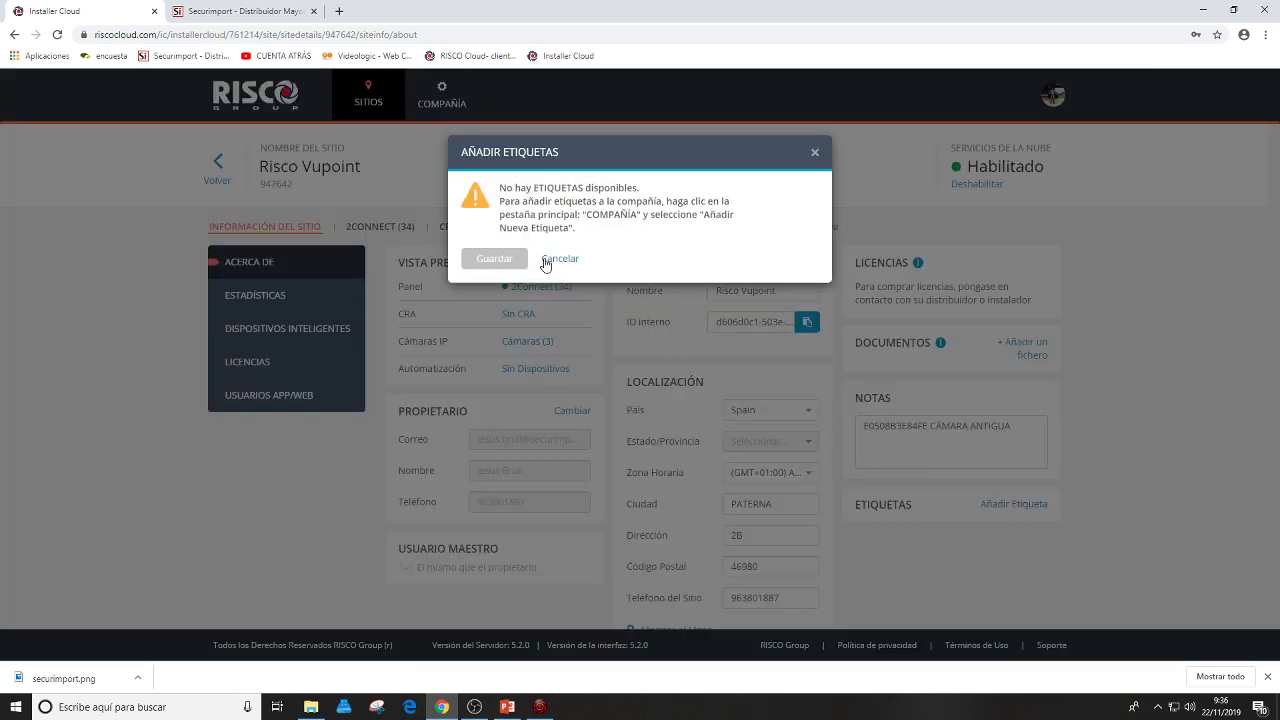
{"action": "left_click", "coordinate": [815, 154]}
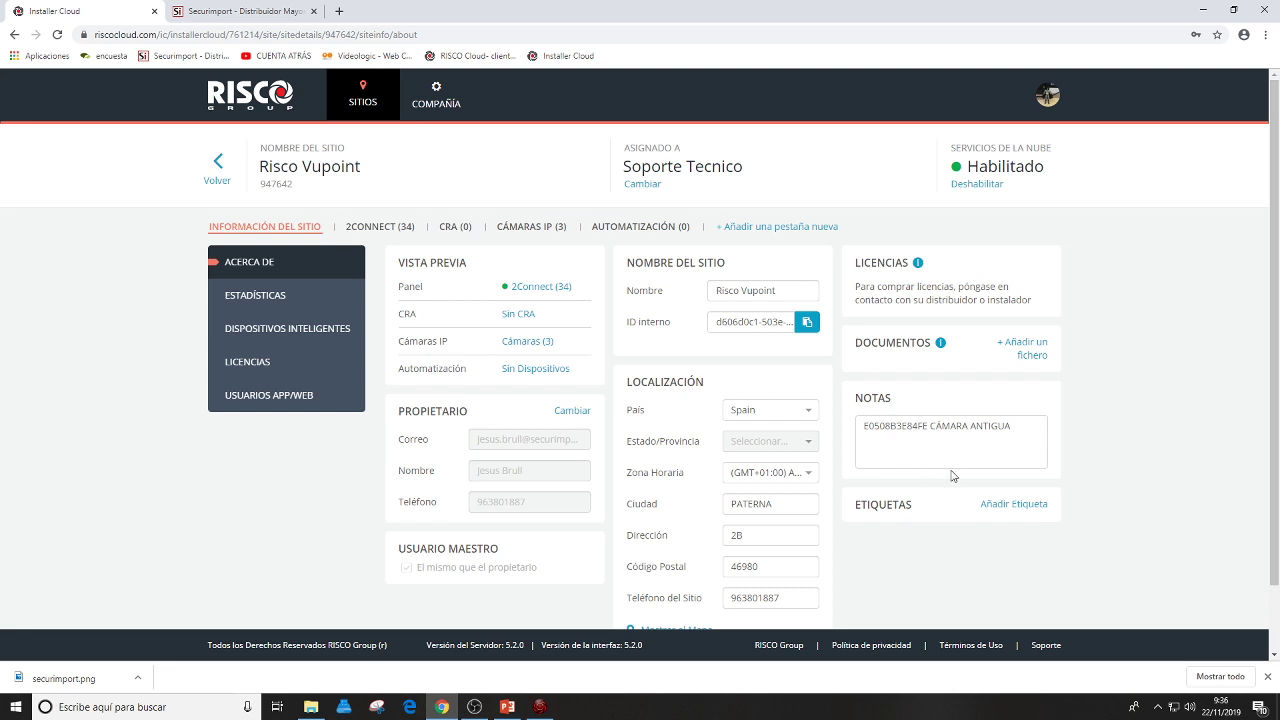
{"action": "left_click", "coordinate": [222, 168]}
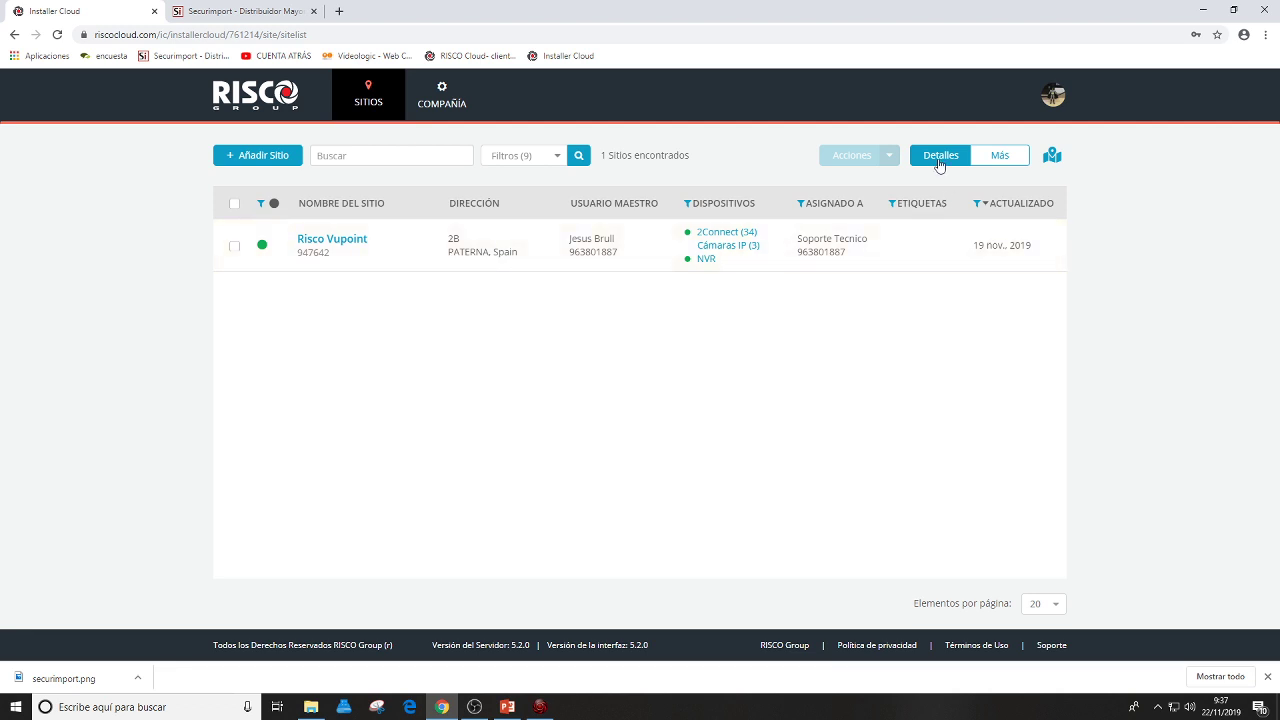
Display the sites map and select the Risco Vupoint site to view its location at a wider scale.
{"action": "left_click", "coordinate": [1052, 158]}
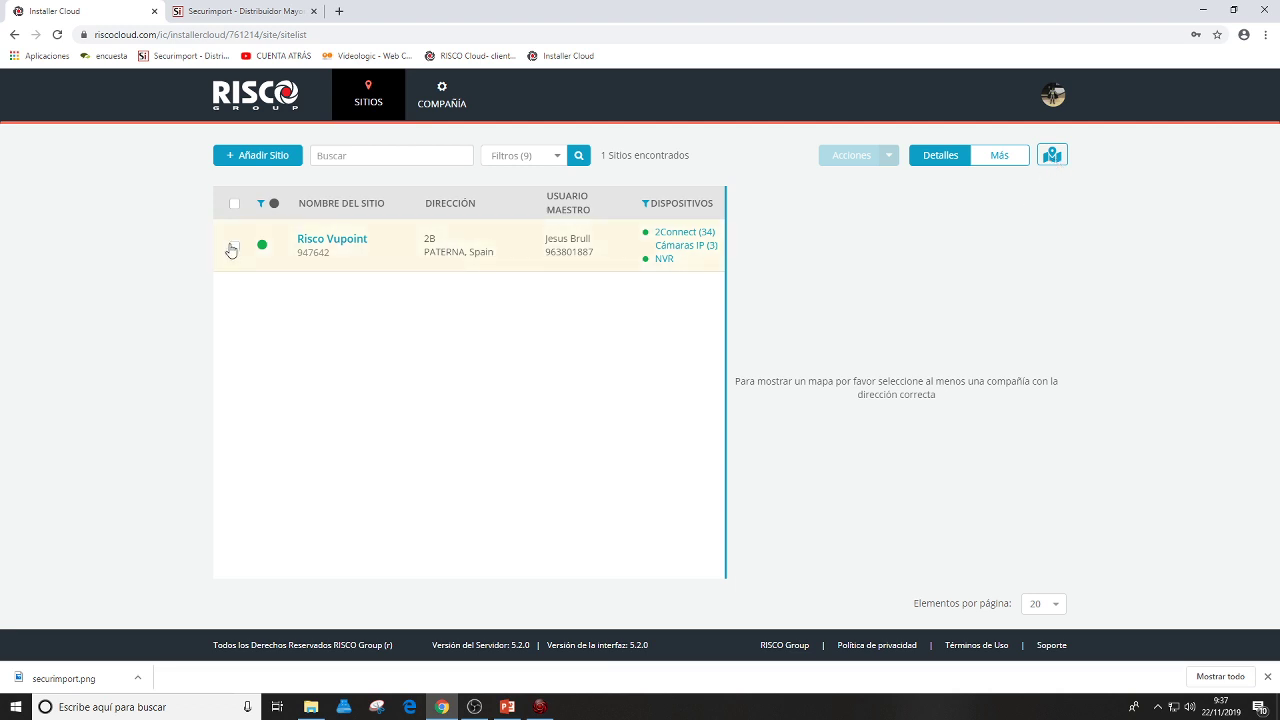
{"action": "left_click", "coordinate": [234, 247]}
{"action": "left_click", "coordinate": [1052, 158]}
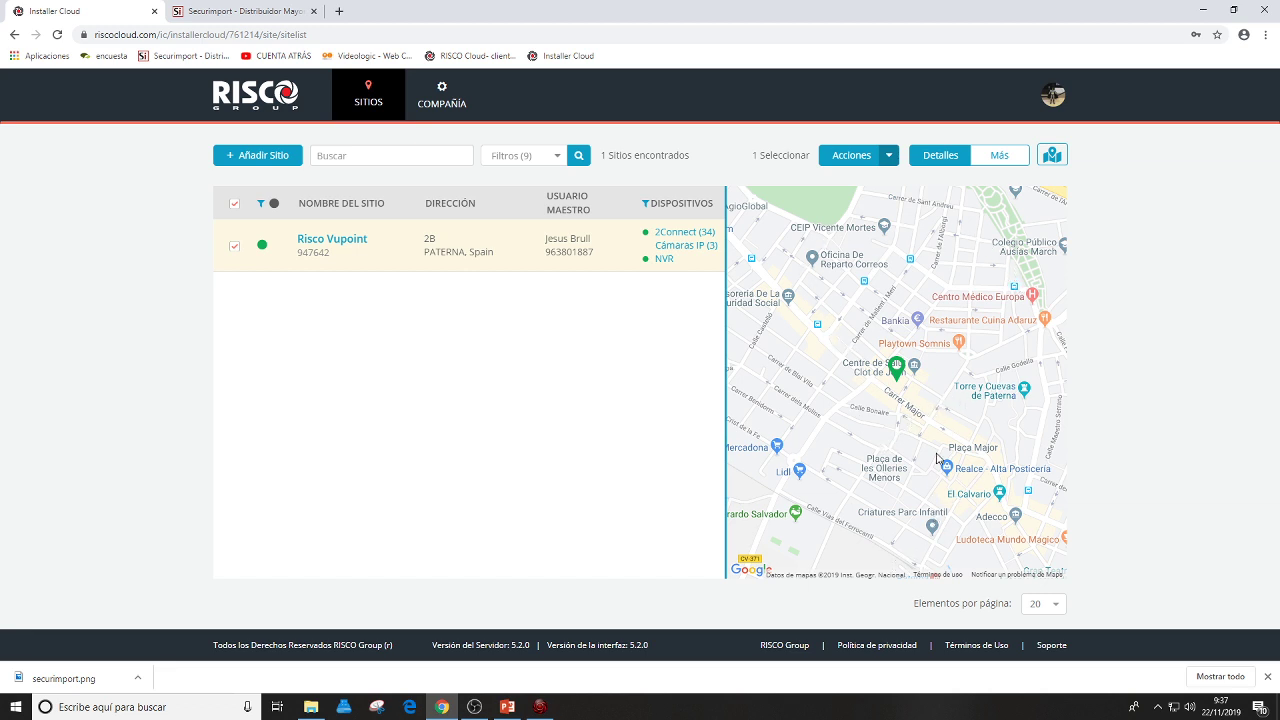
{"action": "scroll", "coordinate": [940, 452], "scroll_direction": "up", "scroll_amount": 1}
{"action": "scroll", "coordinate": [937, 452], "scroll_direction": "down", "scroll_amount": 4}
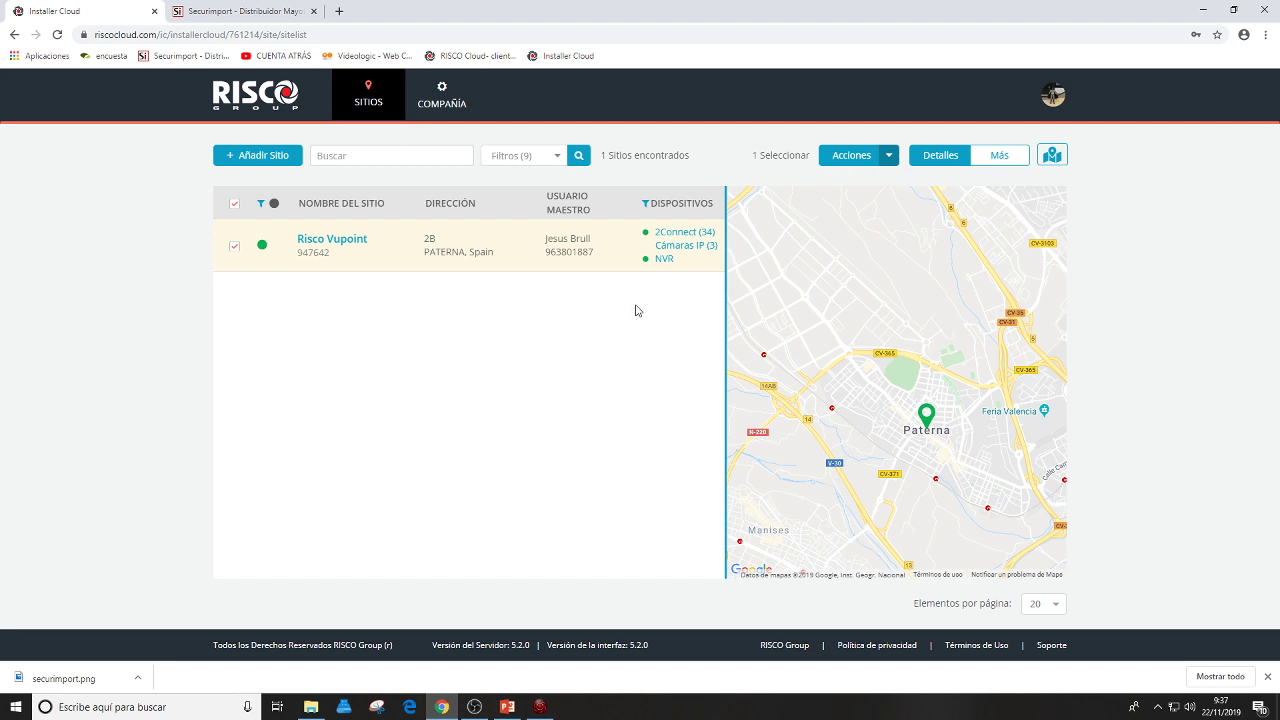
View the Risco Vupoint site's 2Connect panel information and configuration, checking the user functionality profile options without changing them.
{"action": "left_click", "coordinate": [345, 242]}
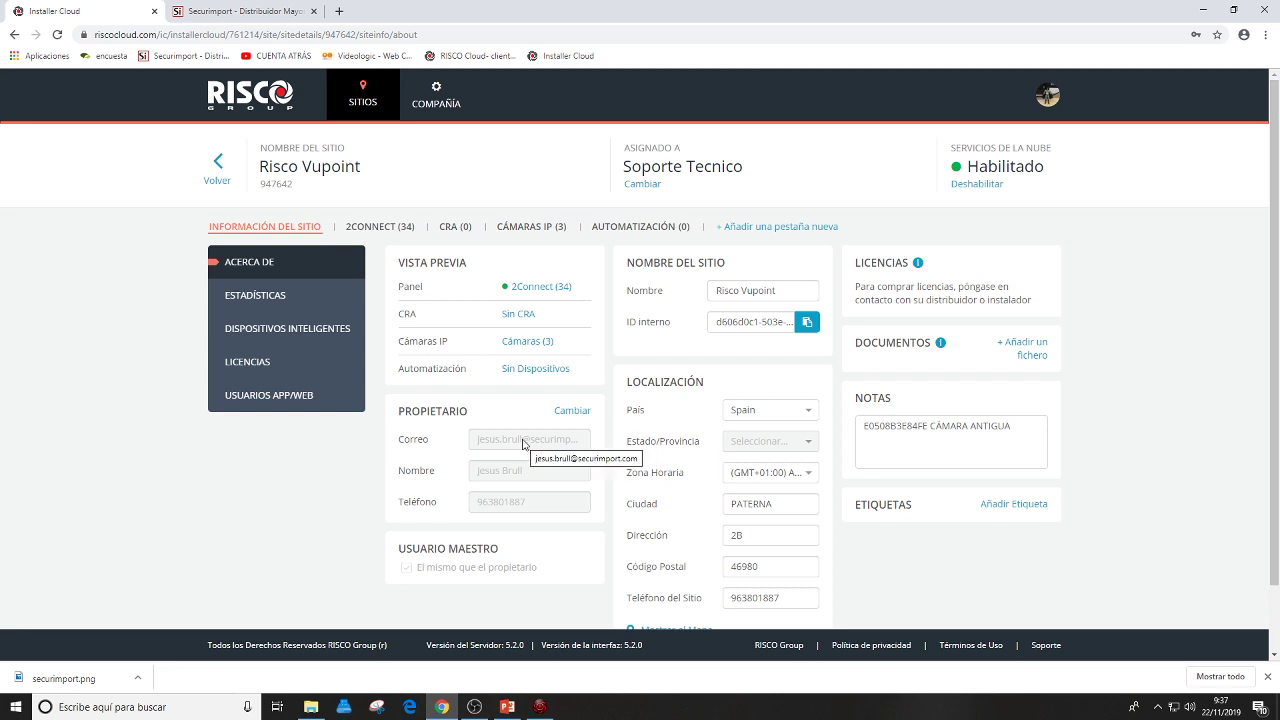
{"action": "left_click", "coordinate": [396, 232]}
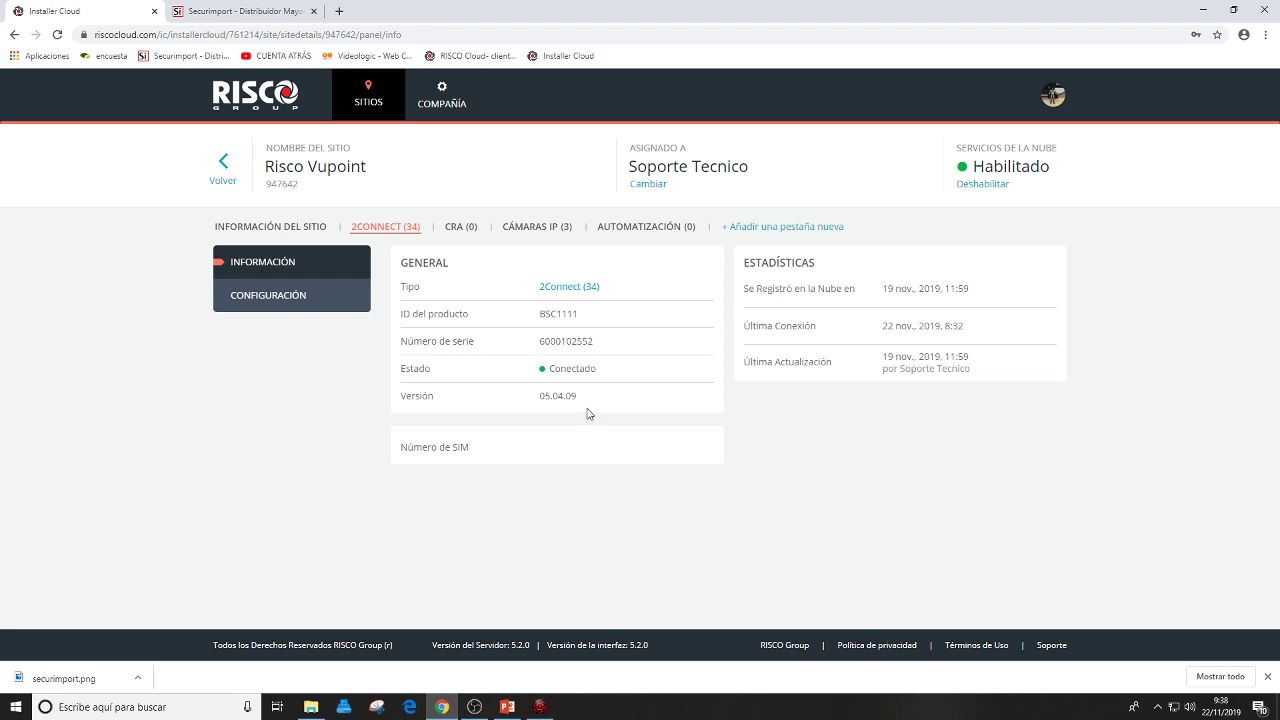
{"action": "left_click", "coordinate": [276, 296]}
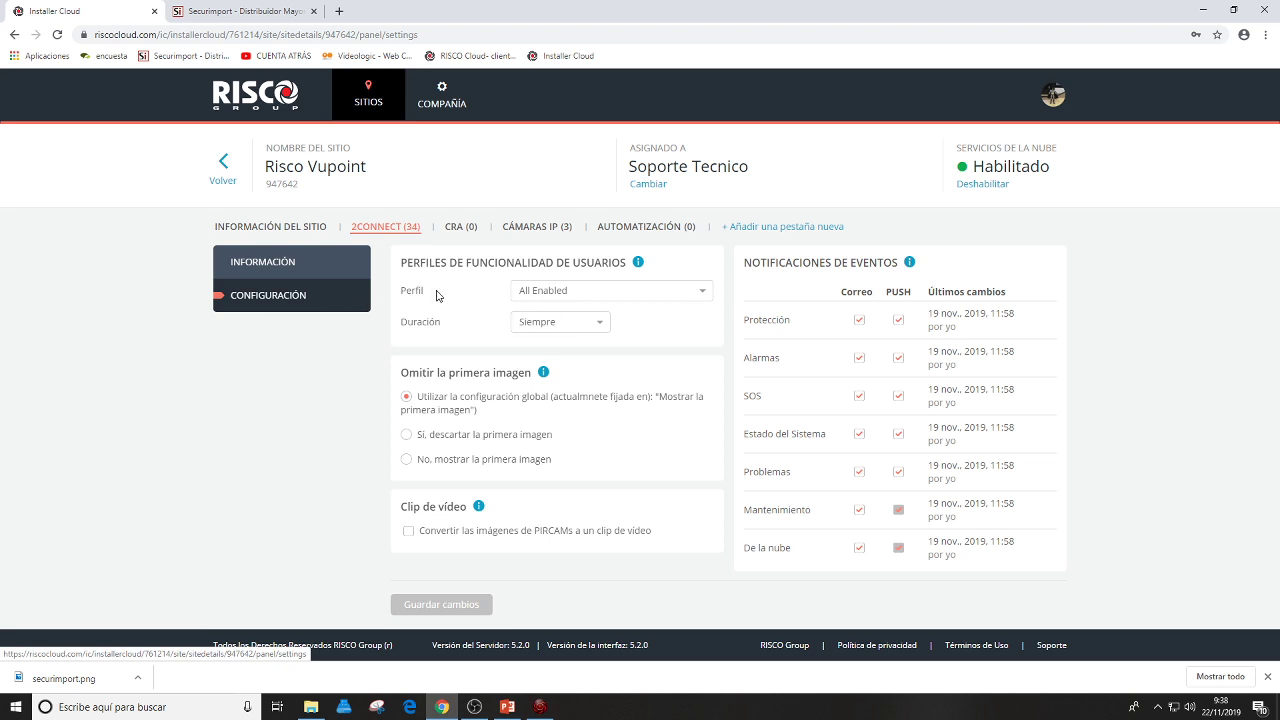
{"action": "left_click", "coordinate": [704, 296]}
{"action": "left_click", "coordinate": [704, 296]}
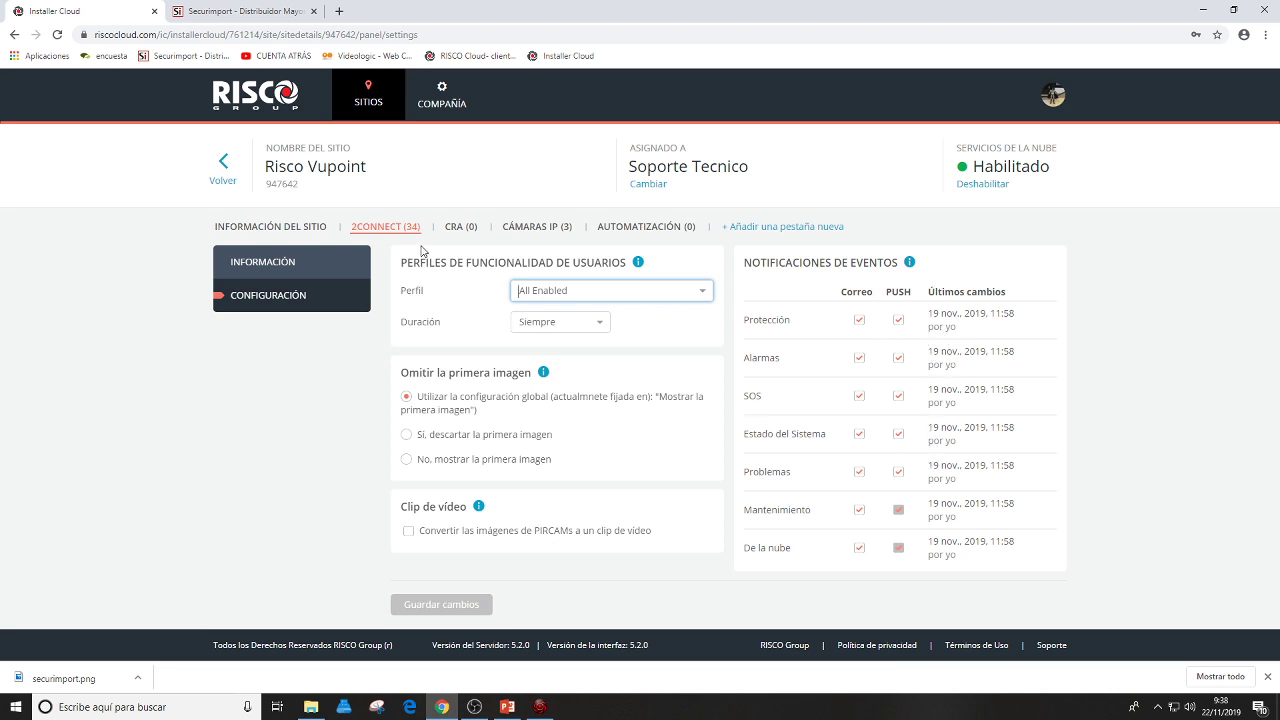
View the Risco Vupoint site's CRA accounts and inspect the form for adding a new one, cancelling it without saving.
{"action": "left_click", "coordinate": [460, 227]}
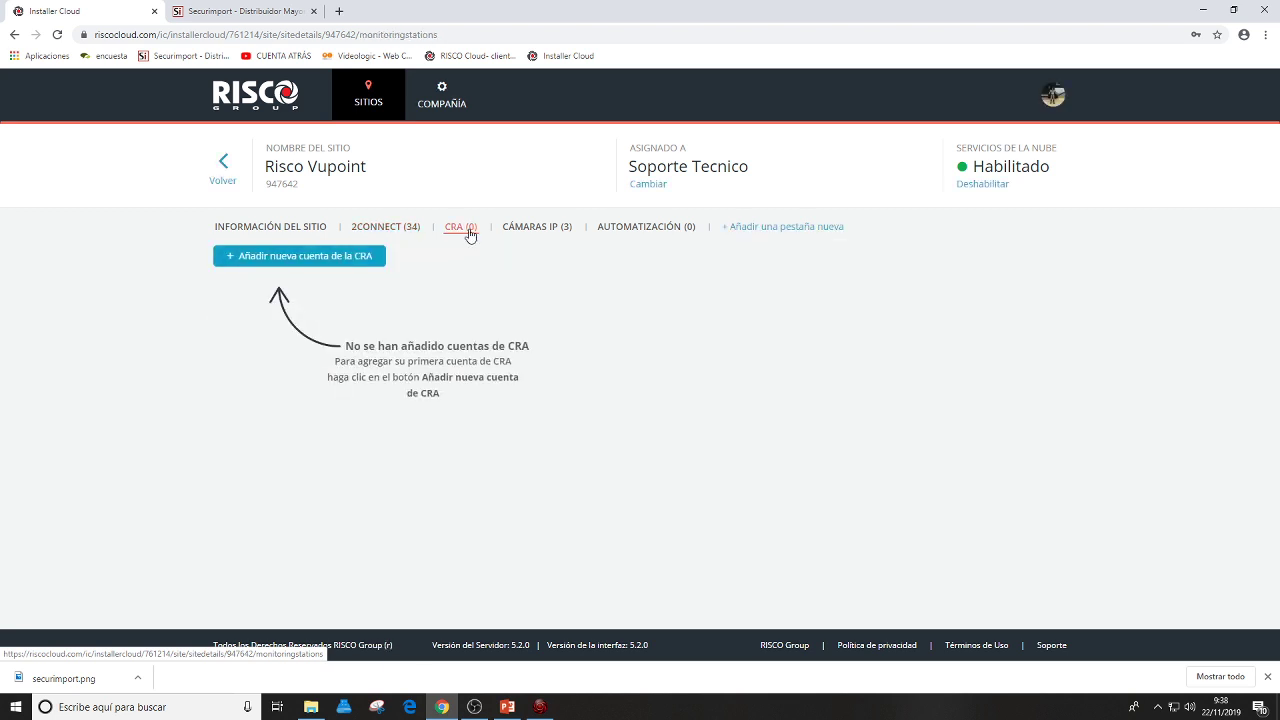
{"action": "left_click", "coordinate": [339, 258]}
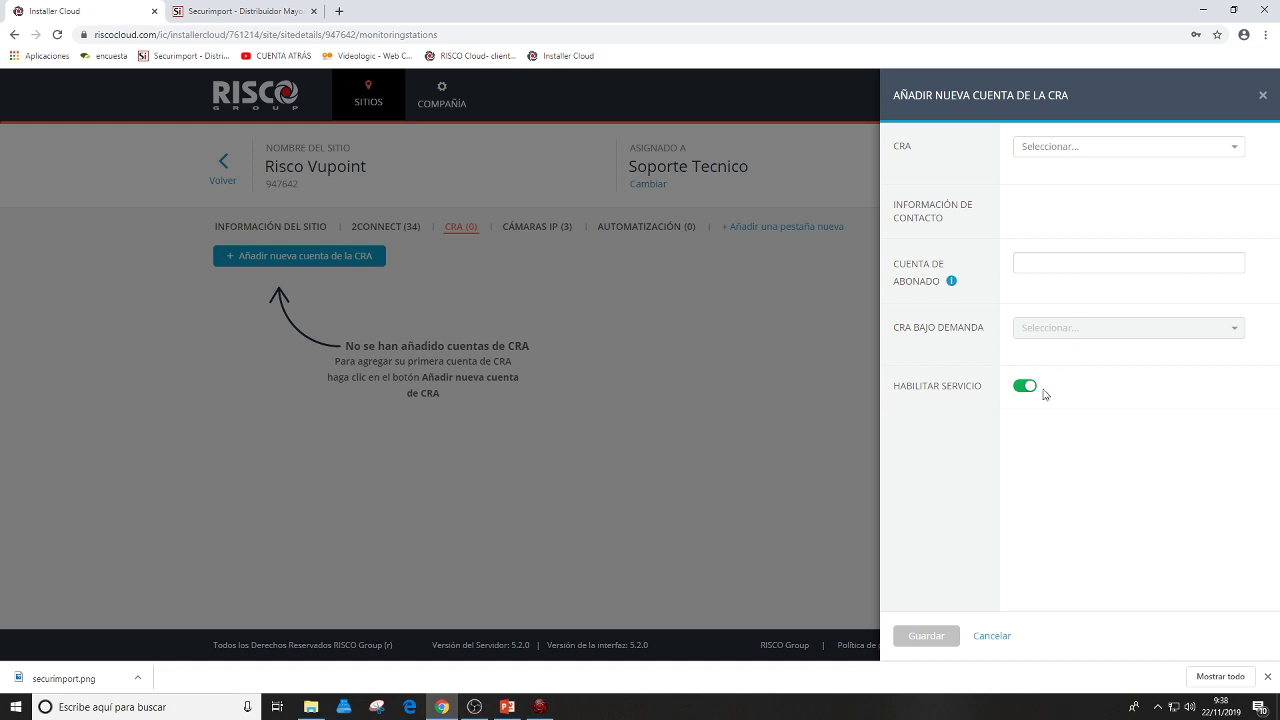
{"action": "left_click", "coordinate": [995, 641]}
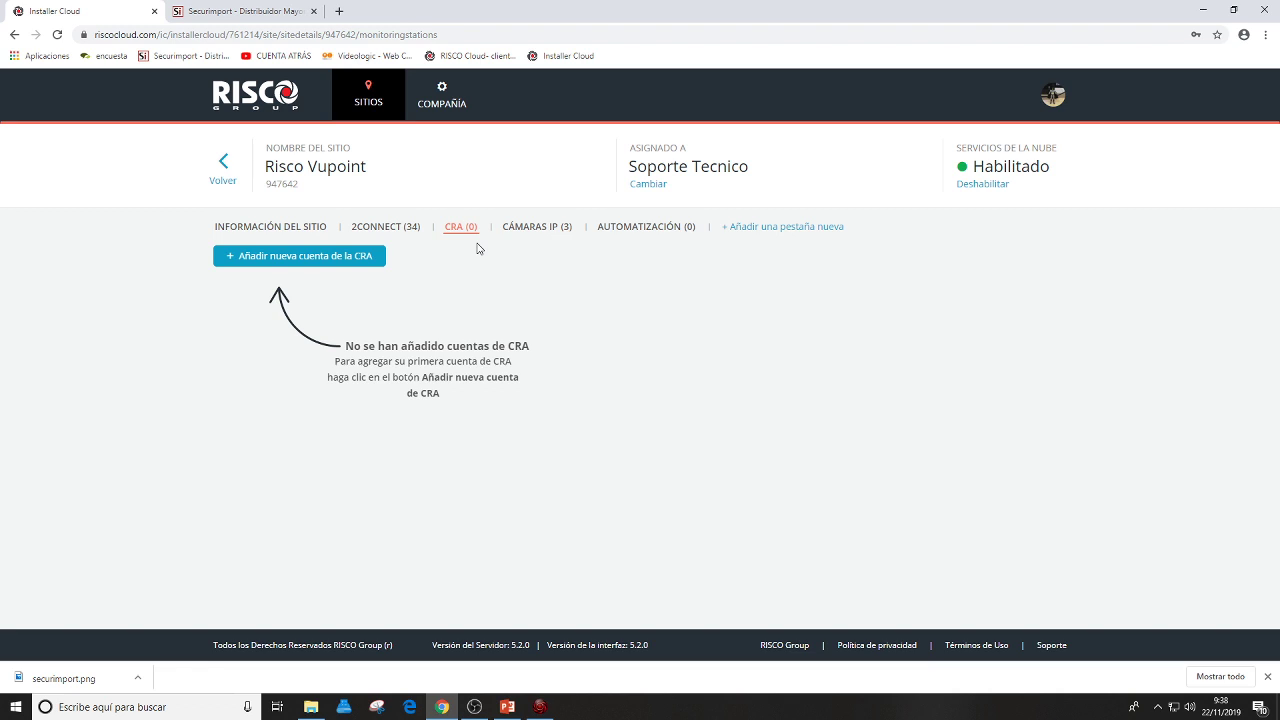
View the site's IP cameras and inspect the camera type and ID options for adding a new camera, closing without adding one.
{"action": "left_click", "coordinate": [516, 227]}
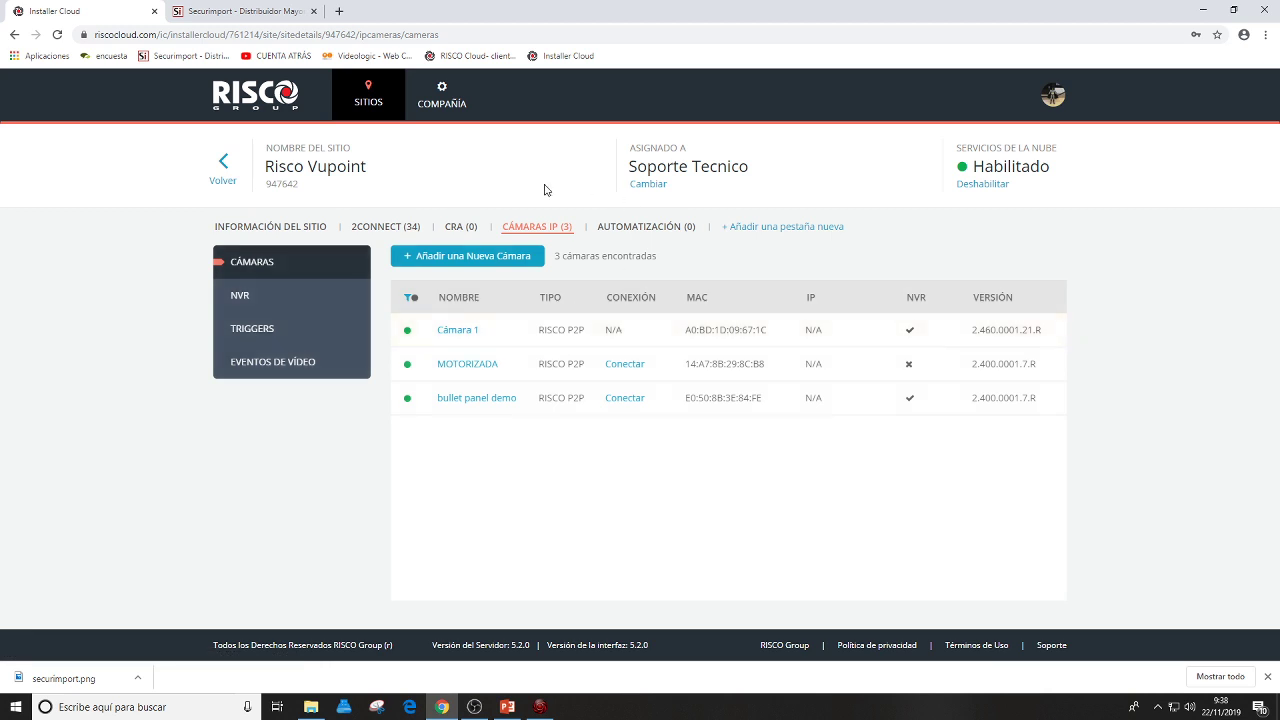
{"action": "left_click", "coordinate": [440, 257]}
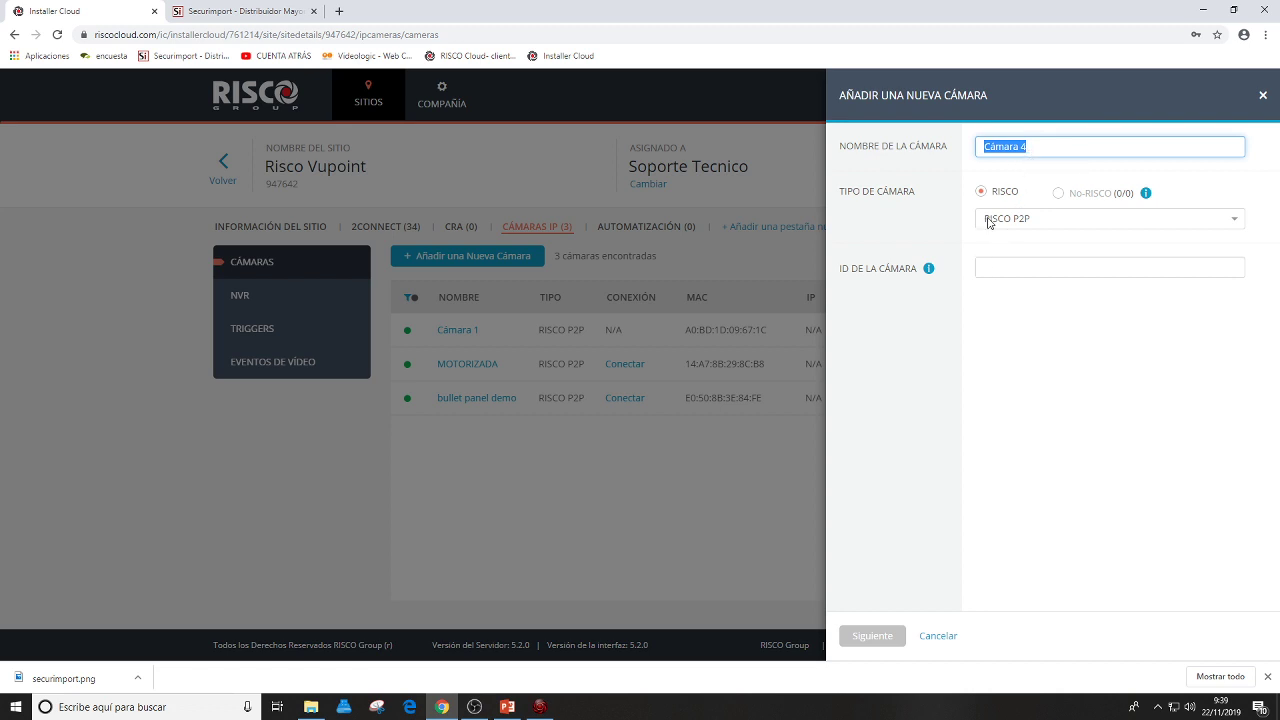
{"action": "left_click", "coordinate": [1118, 222]}
{"action": "left_click", "coordinate": [1115, 221]}
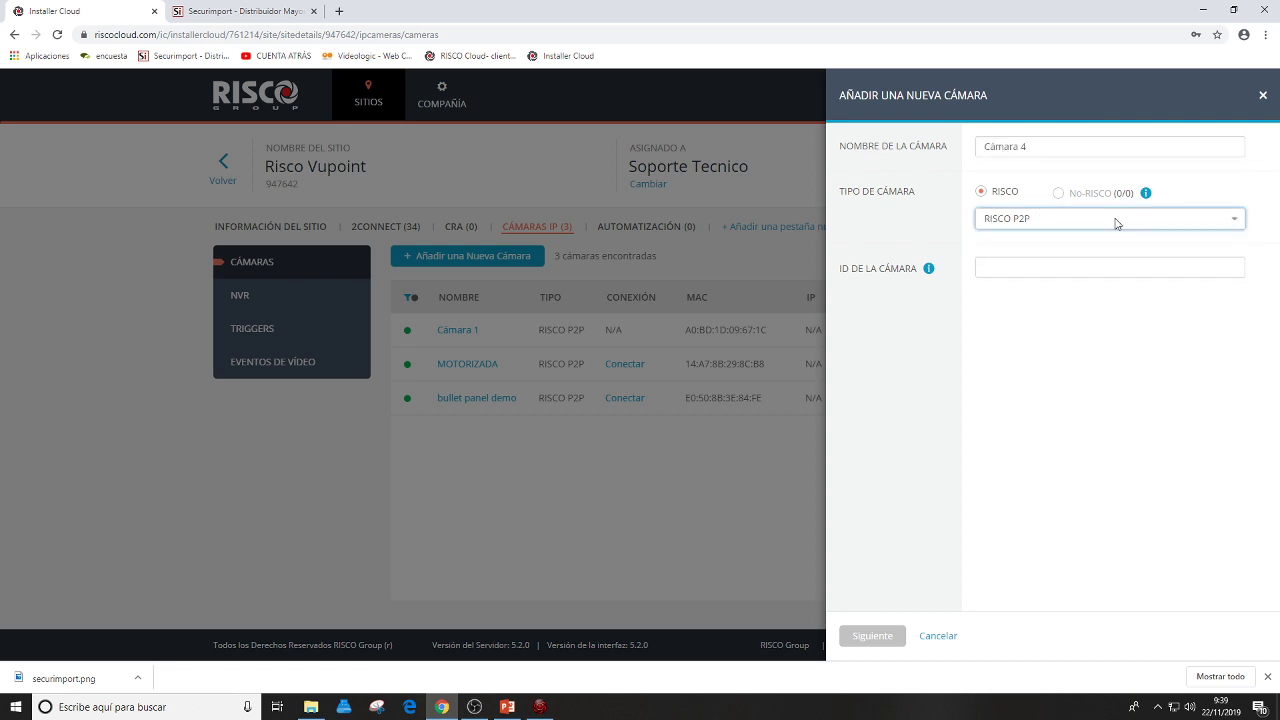
{"action": "left_click", "coordinate": [1117, 222]}
{"action": "left_click", "coordinate": [1117, 222]}
{"action": "mouse_move", "coordinate": [1145, 195]}
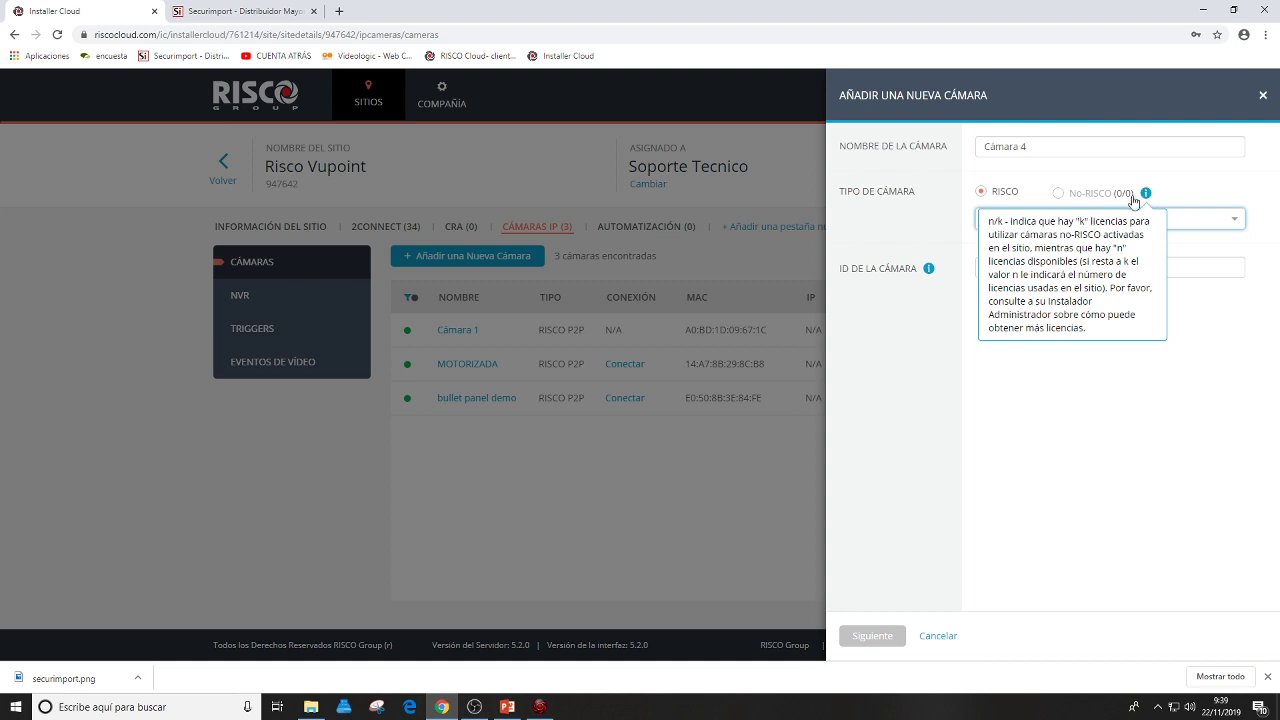
{"action": "mouse_move", "coordinate": [929, 270]}
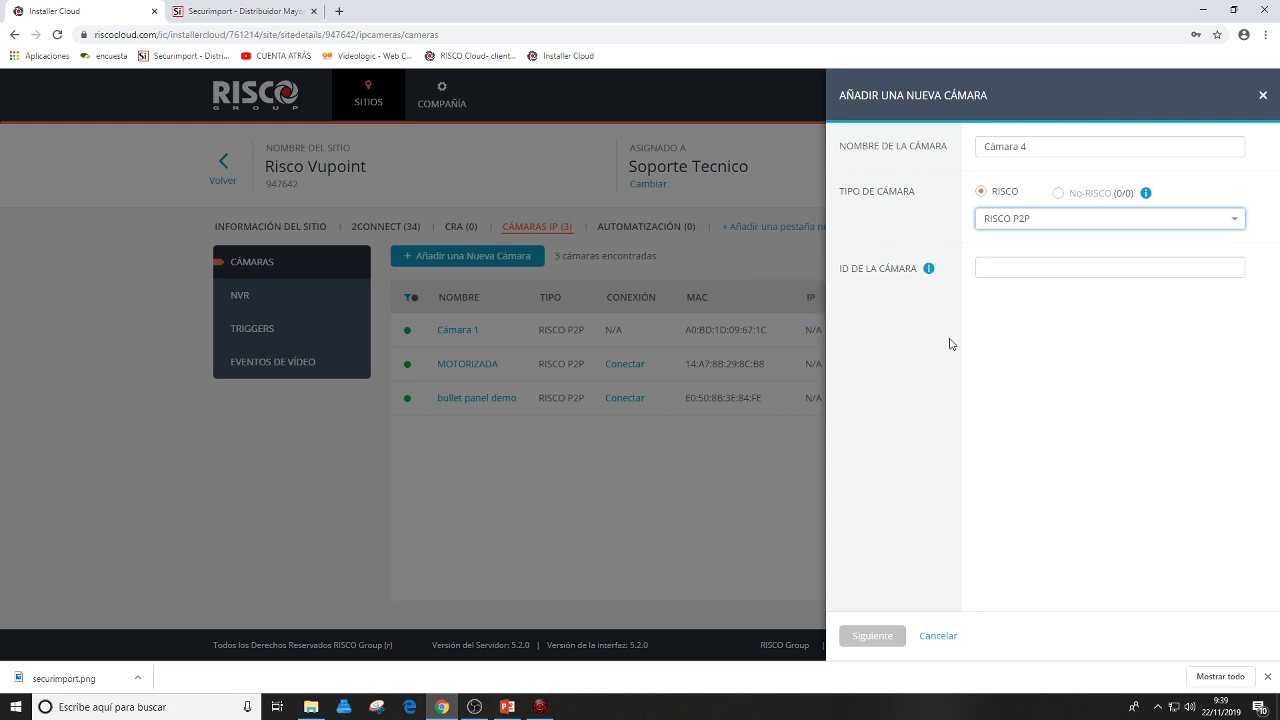
{"action": "left_click", "coordinate": [196, 517]}
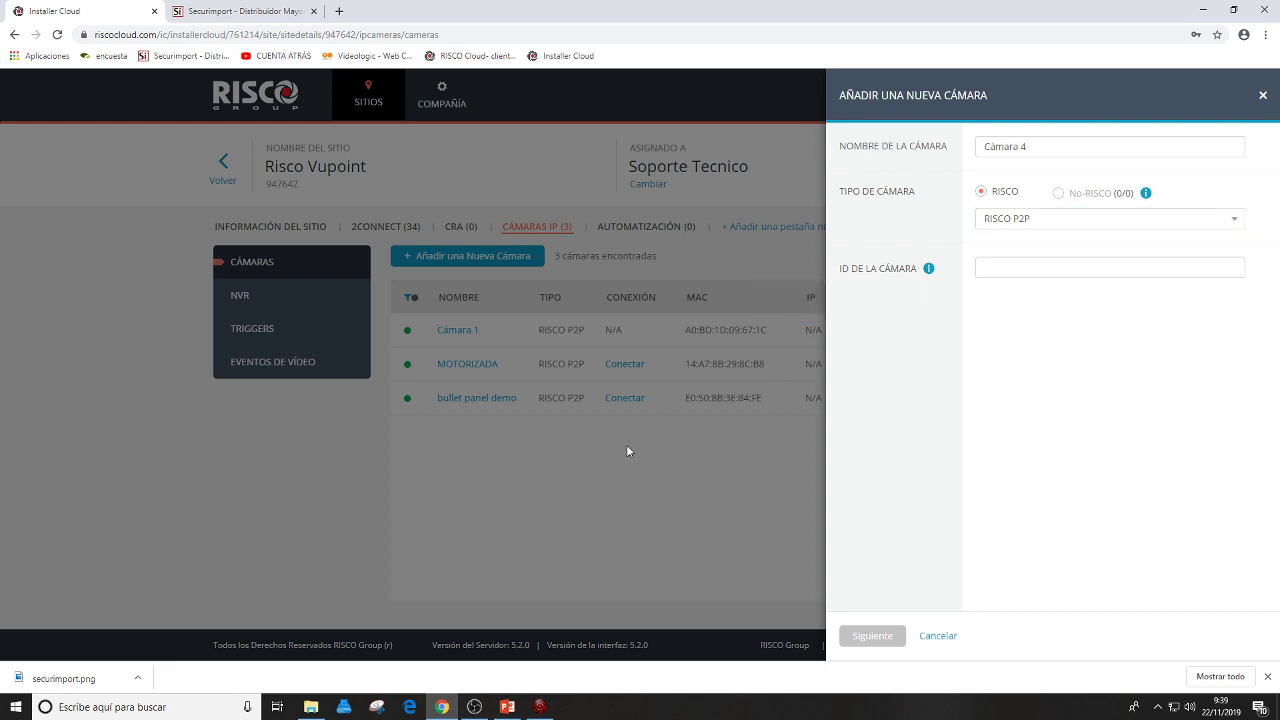
{"action": "left_click", "coordinate": [1262, 97]}
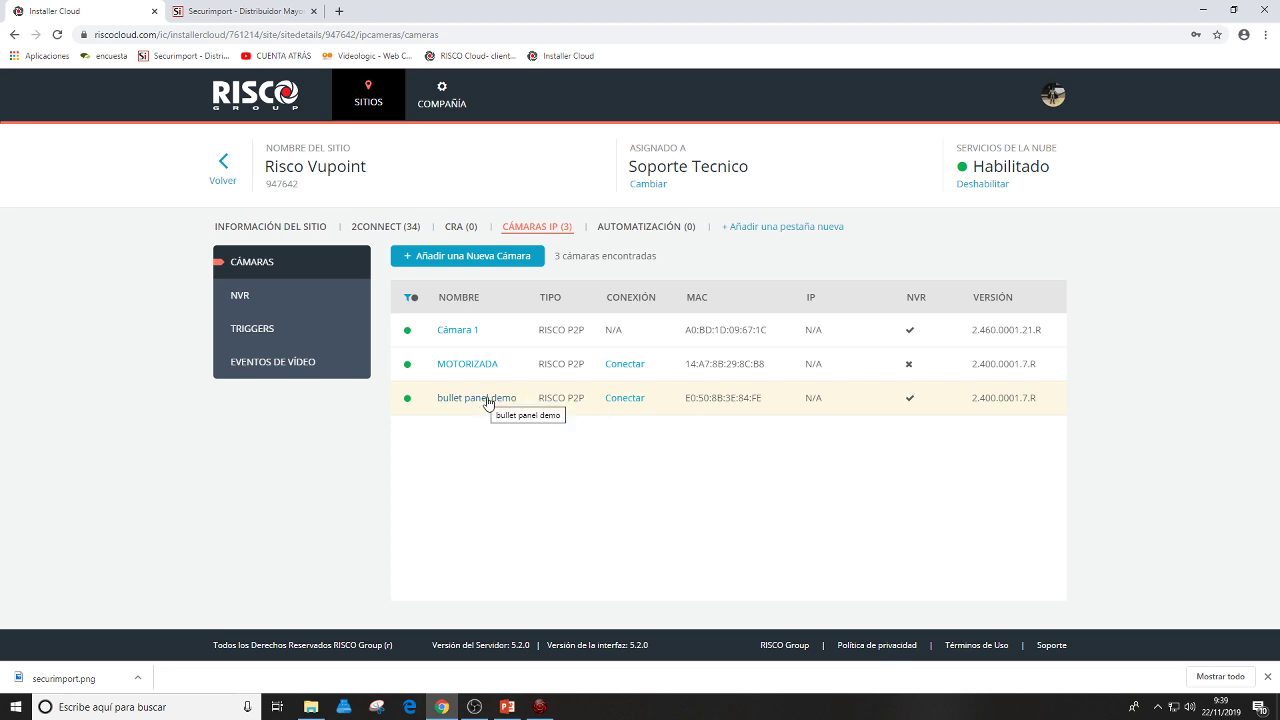
Inspect the details of Cámara 1, check its firmware version and return to the camera list without changes.
{"action": "left_click", "coordinate": [467, 329]}
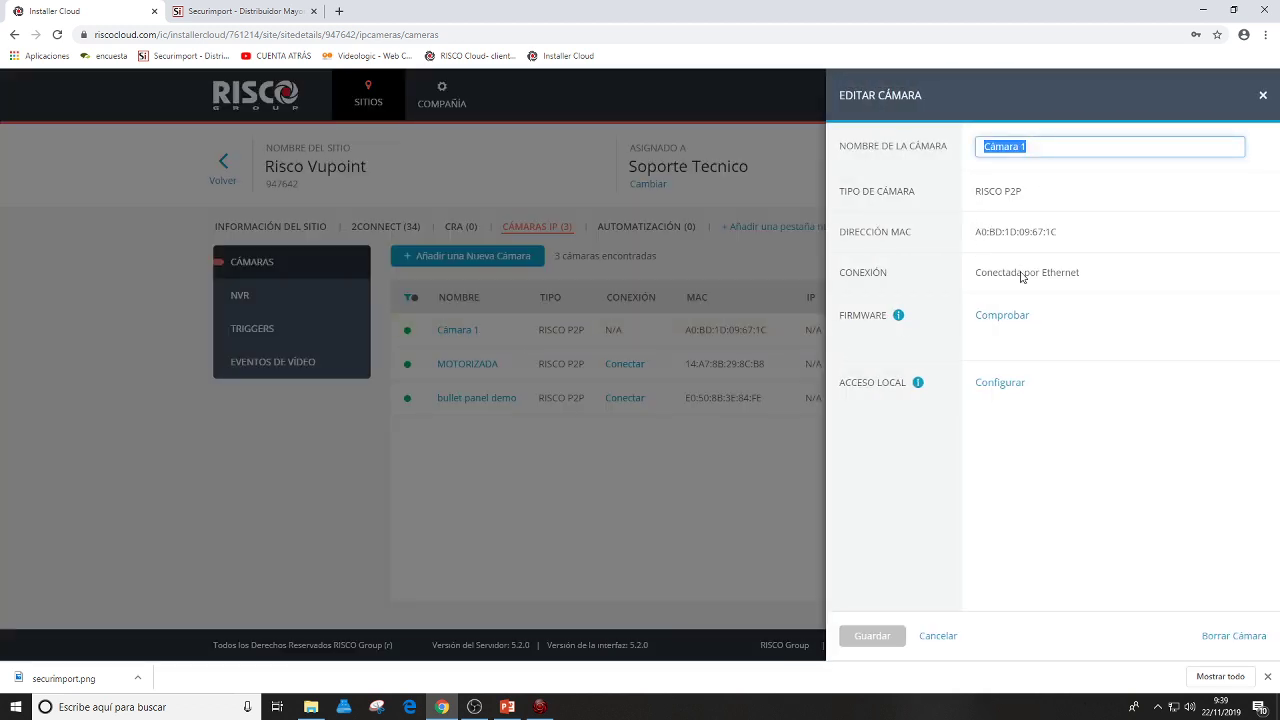
{"action": "left_click", "coordinate": [990, 316]}
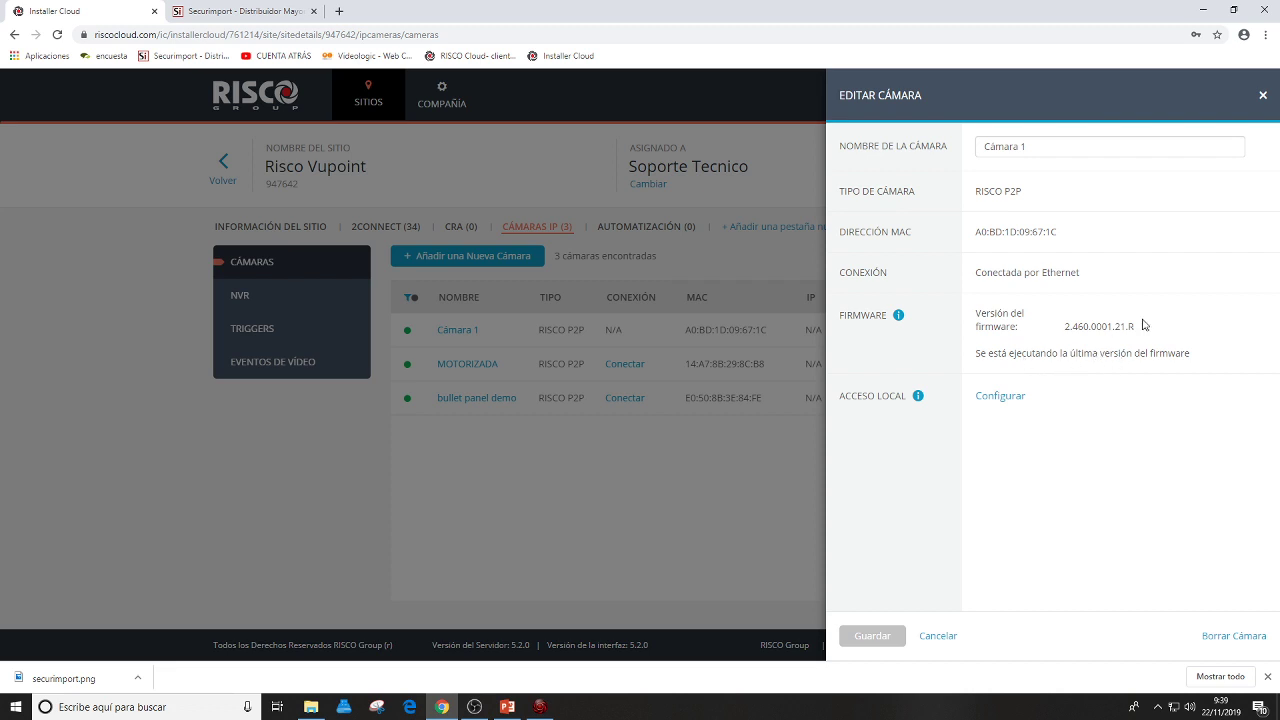
{"action": "left_click", "coordinate": [1262, 95]}
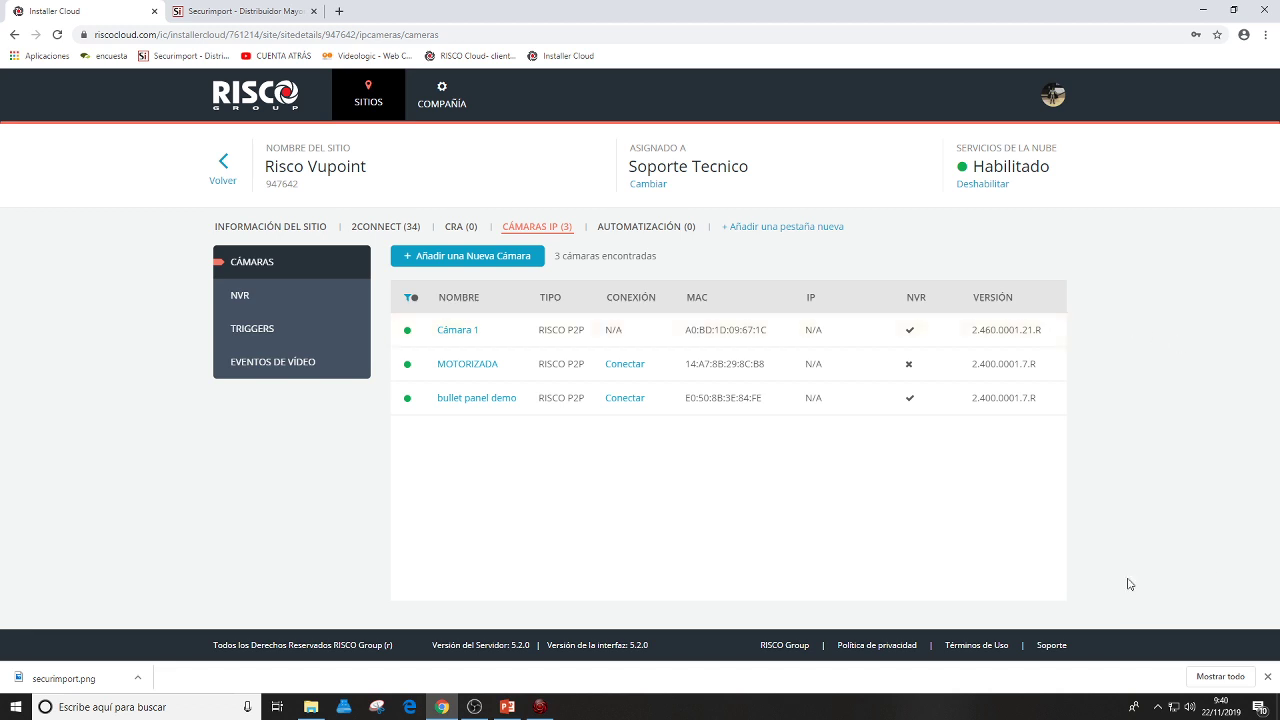
{"action": "left_click", "coordinate": [454, 330]}
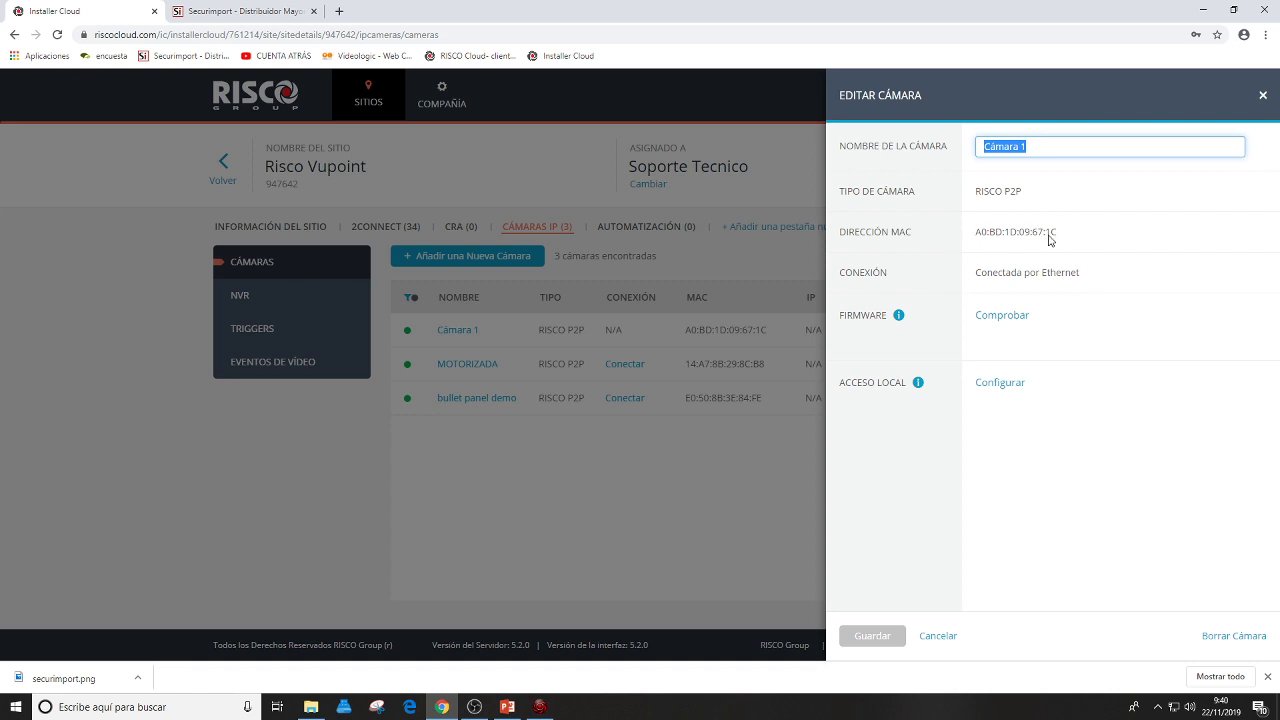
{"action": "left_click", "coordinate": [1266, 96]}
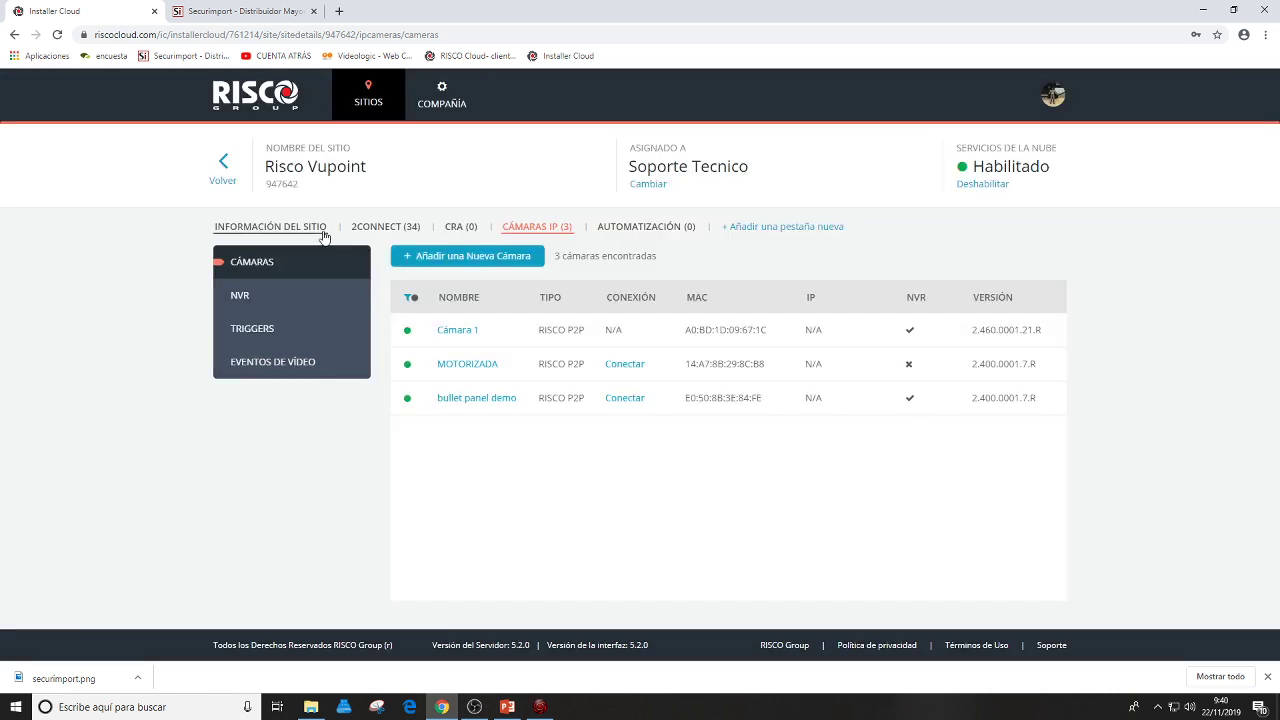
{"action": "left_click", "coordinate": [320, 229]}
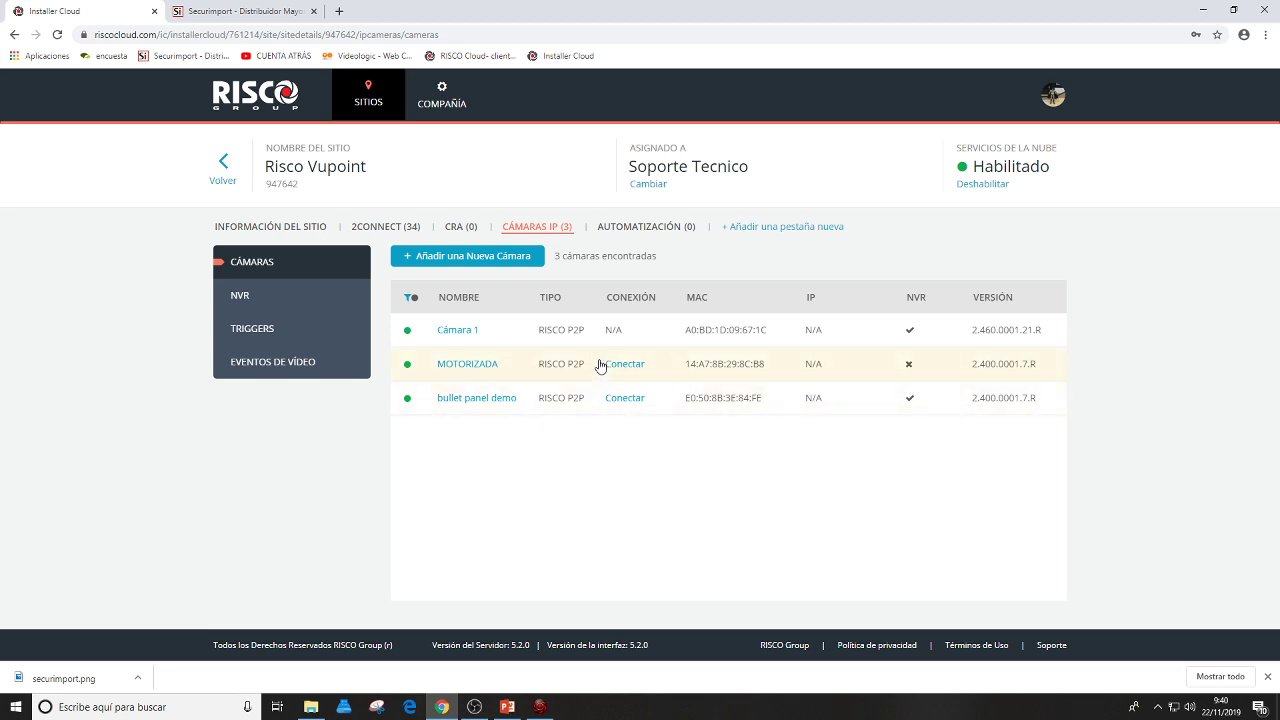
View the NVR SECURIMPORT settings and examine its connected cameras and the full list of cameras discovered on its network.
{"action": "left_click", "coordinate": [264, 299]}
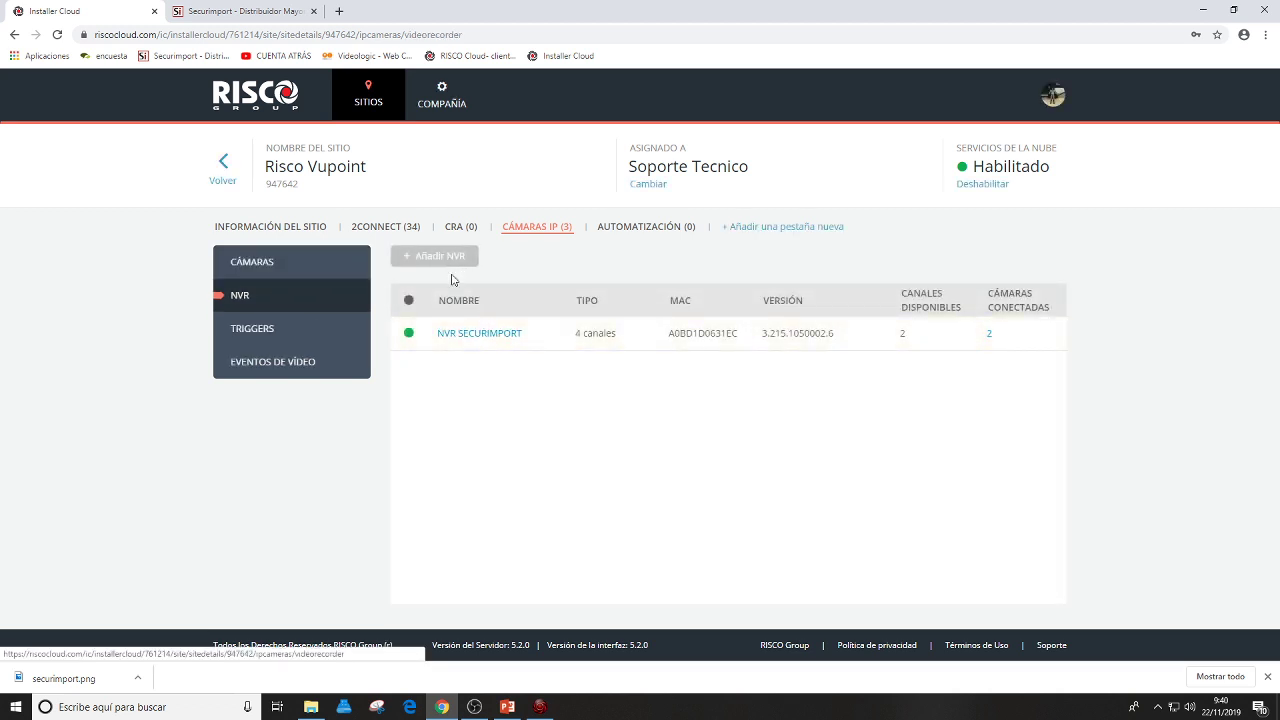
{"action": "left_click", "coordinate": [475, 335]}
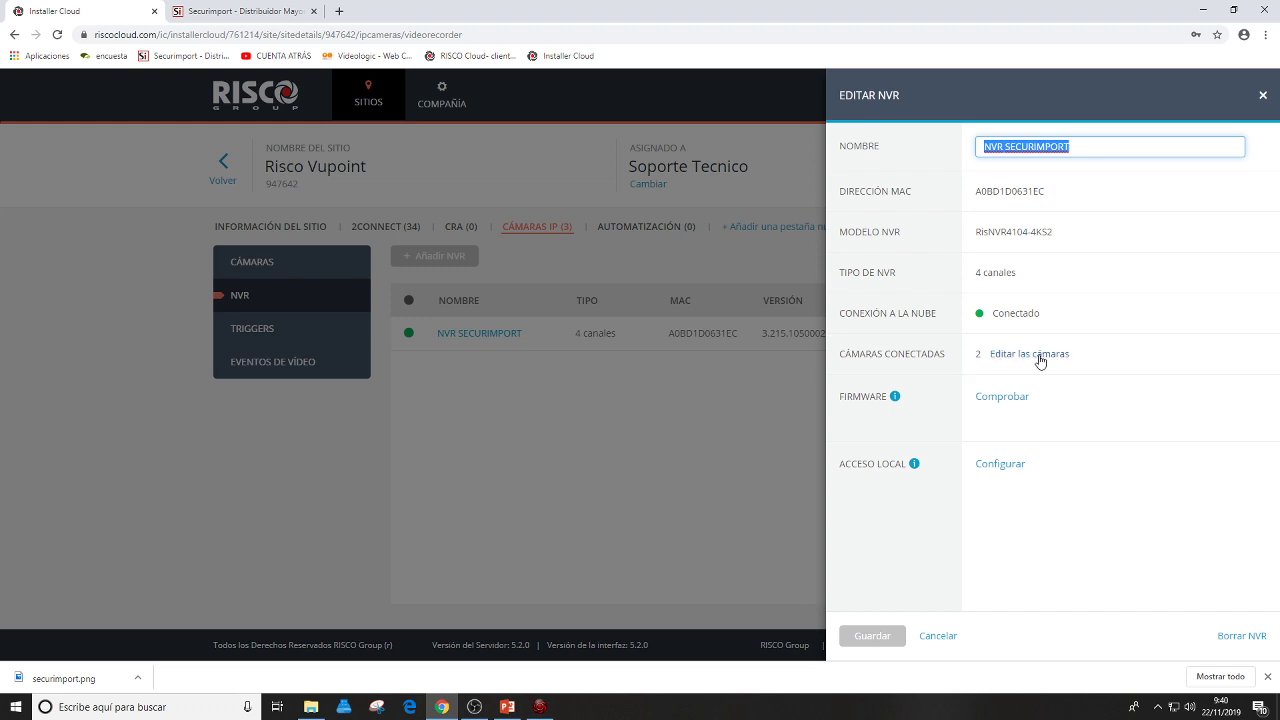
{"action": "left_click", "coordinate": [1040, 355]}
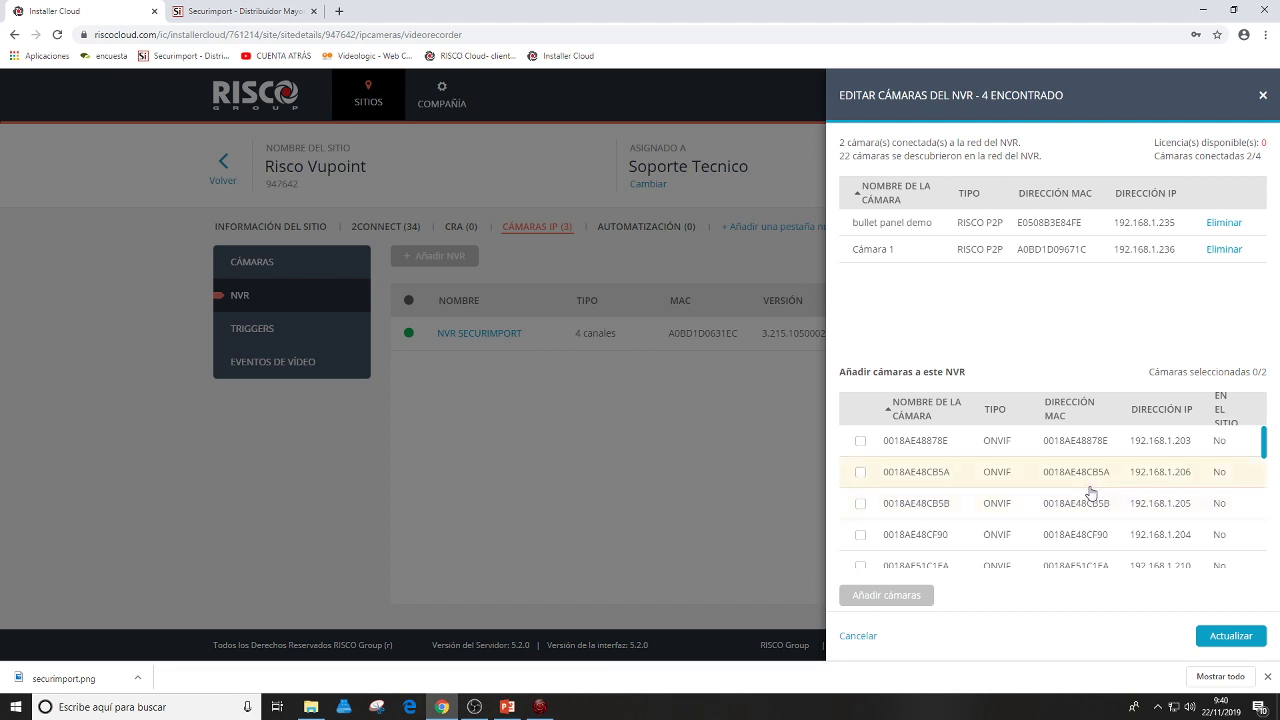
{"action": "scroll", "coordinate": [1091, 490], "scroll_direction": "down", "scroll_amount": 3}
{"action": "scroll", "coordinate": [1091, 494], "scroll_direction": "down", "scroll_amount": 4}
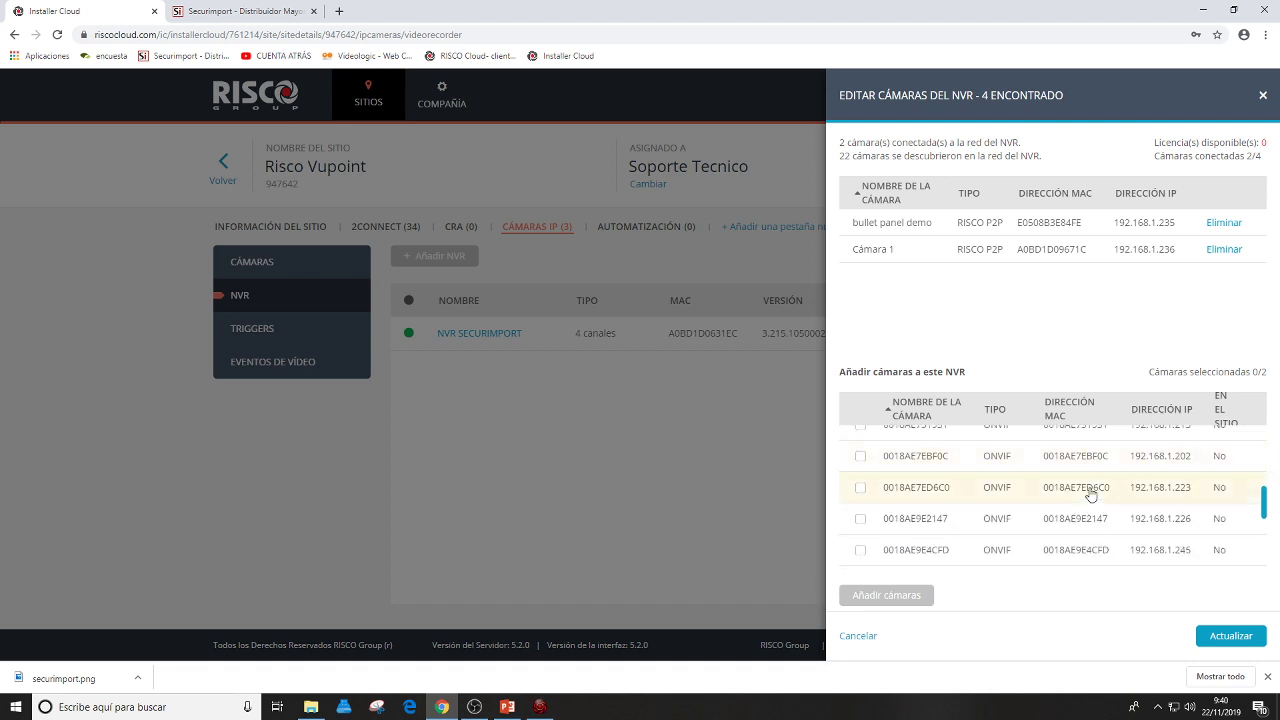
{"action": "scroll", "coordinate": [1091, 494], "scroll_direction": "down", "scroll_amount": 1}
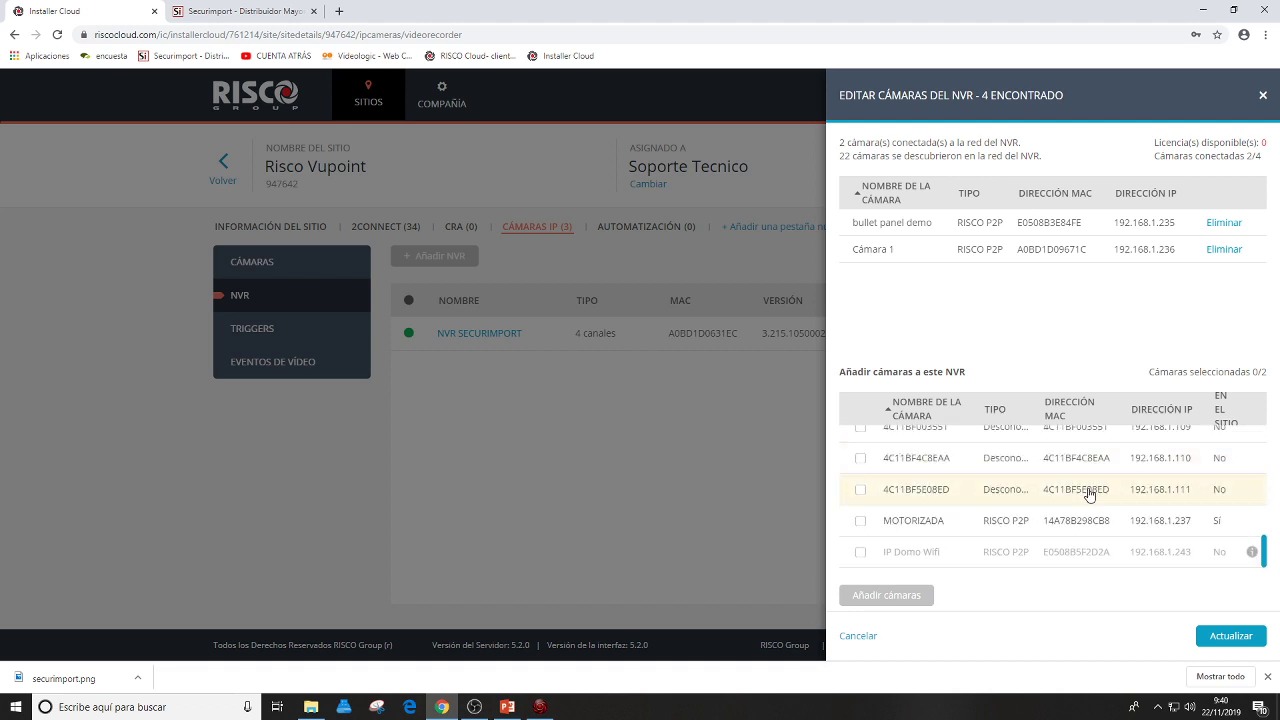
{"action": "scroll", "coordinate": [1083, 516], "scroll_direction": "up", "scroll_amount": 5}
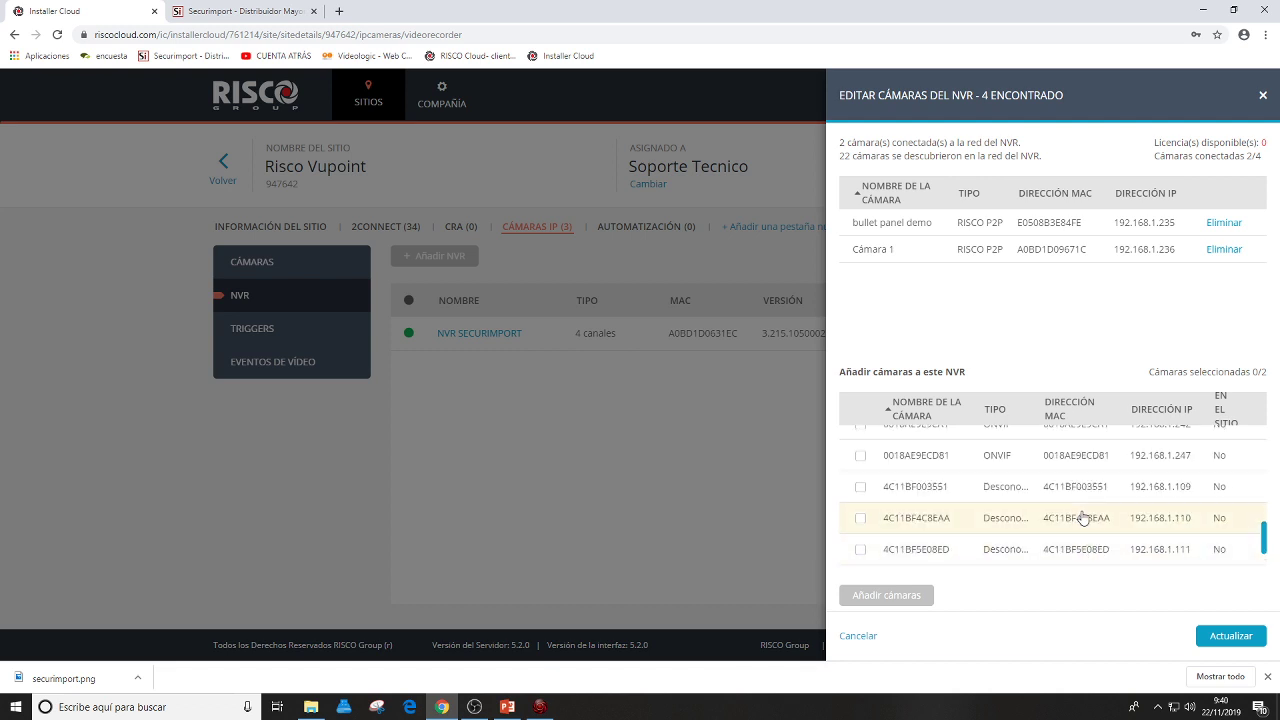
{"action": "scroll", "coordinate": [1083, 516], "scroll_direction": "up", "scroll_amount": 3}
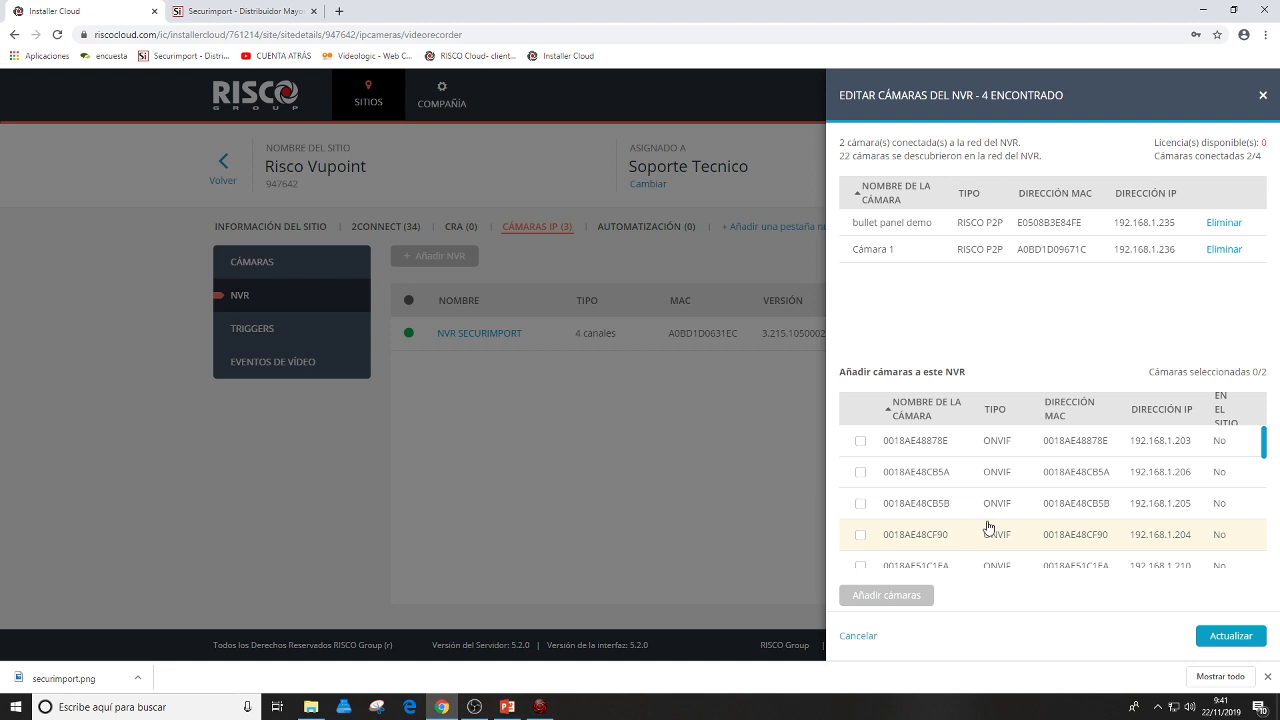
Try to select the ONVIF camera at 192.168.1.203 for the NVR, dismiss the error and refresh the camera list.
{"action": "left_click", "coordinate": [862, 443]}
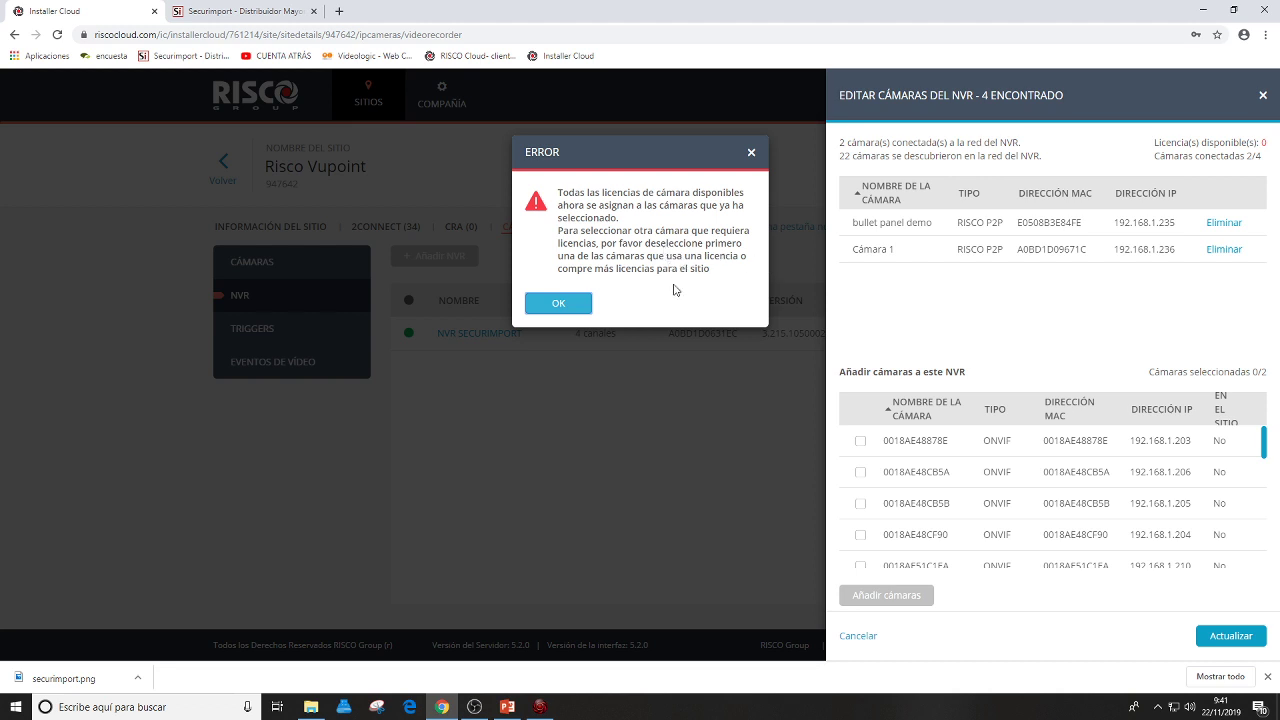
{"action": "left_click", "coordinate": [750, 155]}
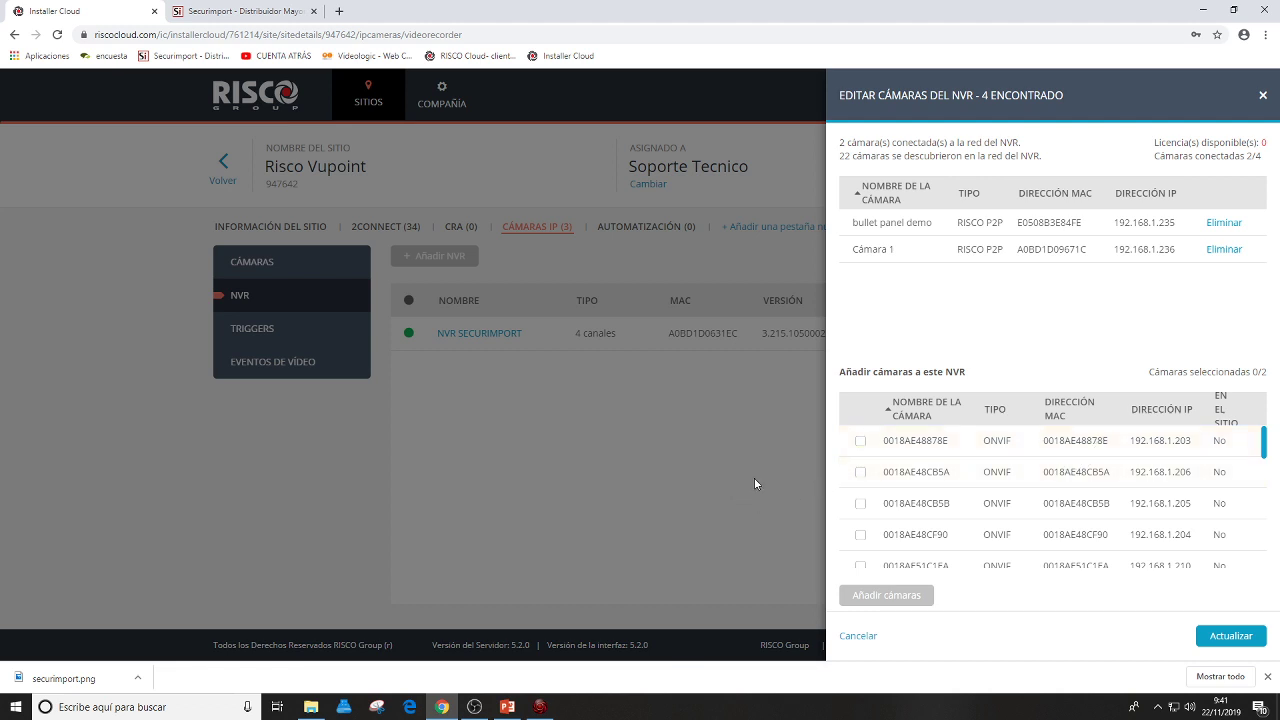
{"action": "left_click", "coordinate": [1231, 636]}
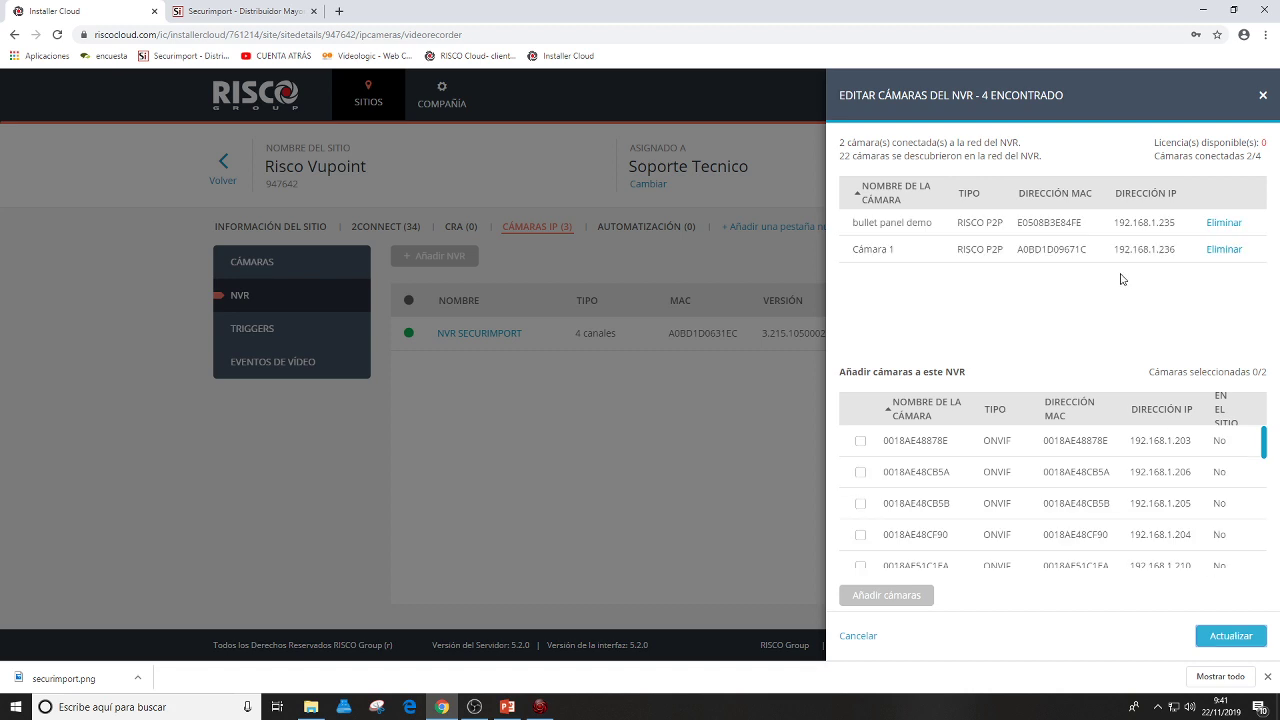
Add the MOTORIZADA camera to NVR SECURIMPORT with the continuous recording format and close the camera editor.
{"action": "scroll", "coordinate": [1100, 455], "scroll_direction": "down", "scroll_amount": 5}
{"action": "scroll", "coordinate": [1100, 460], "scroll_direction": "down", "scroll_amount": 5}
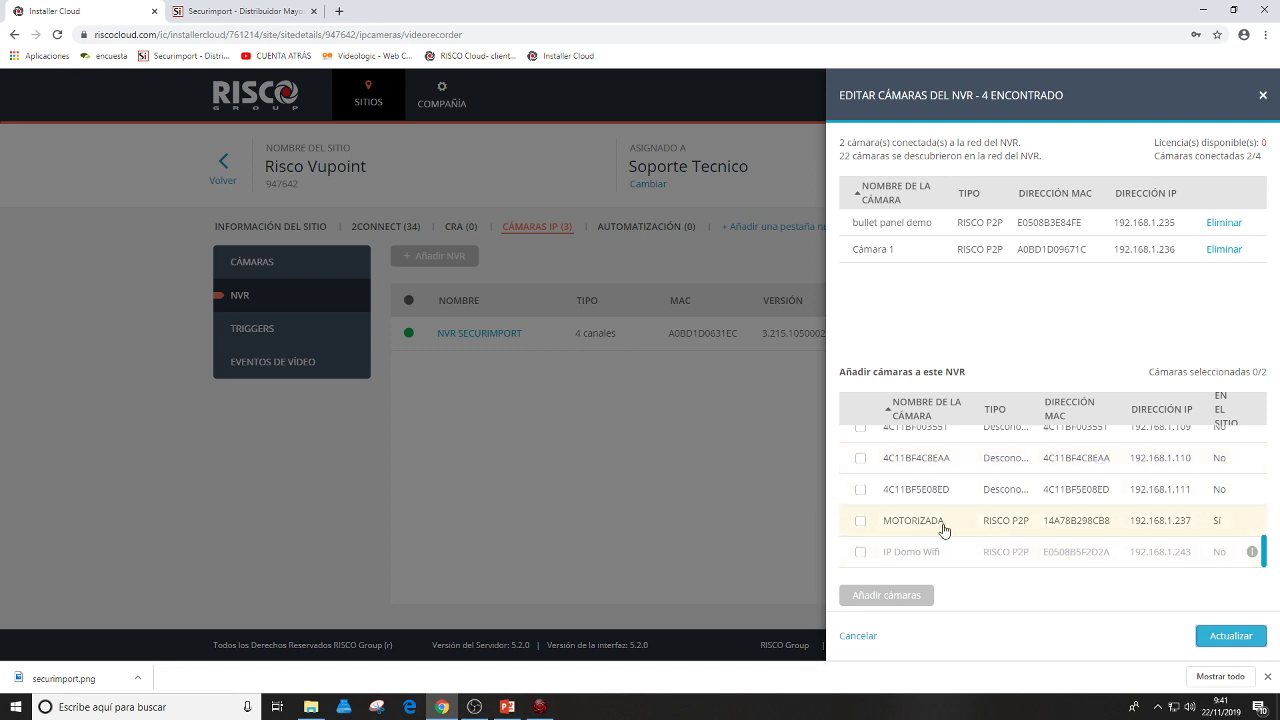
{"action": "left_click", "coordinate": [861, 522]}
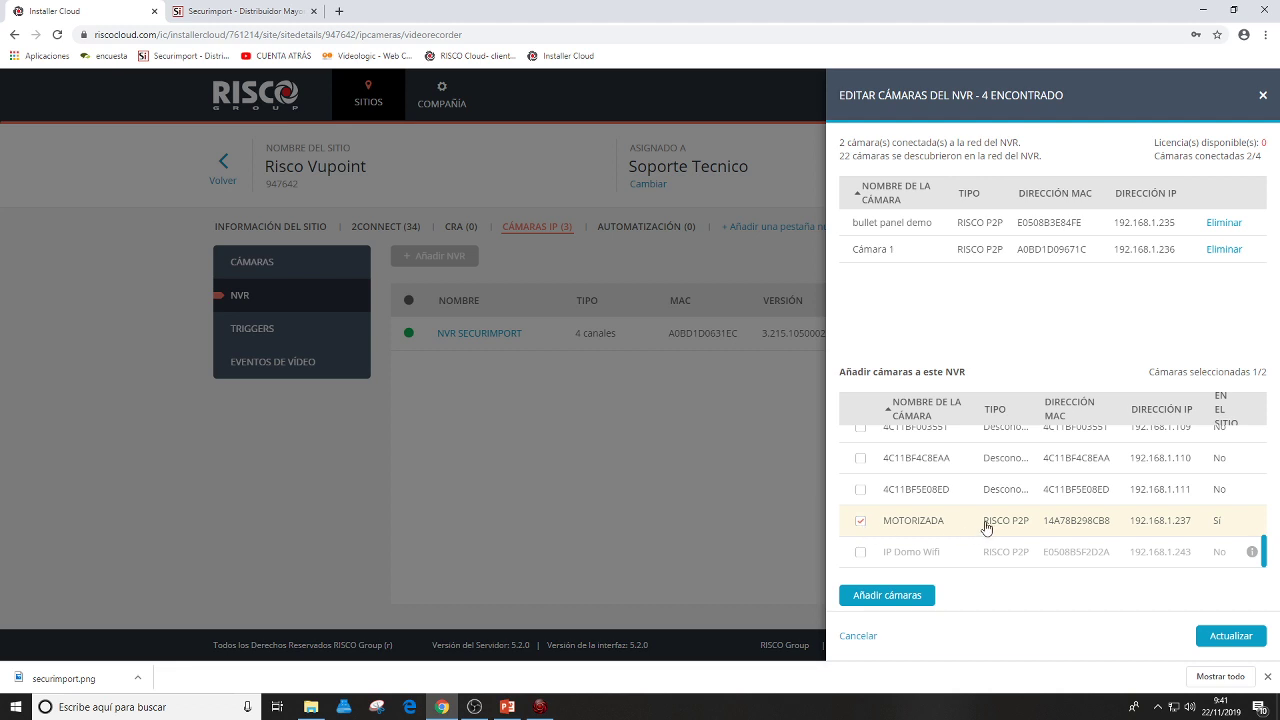
{"action": "left_click", "coordinate": [908, 598]}
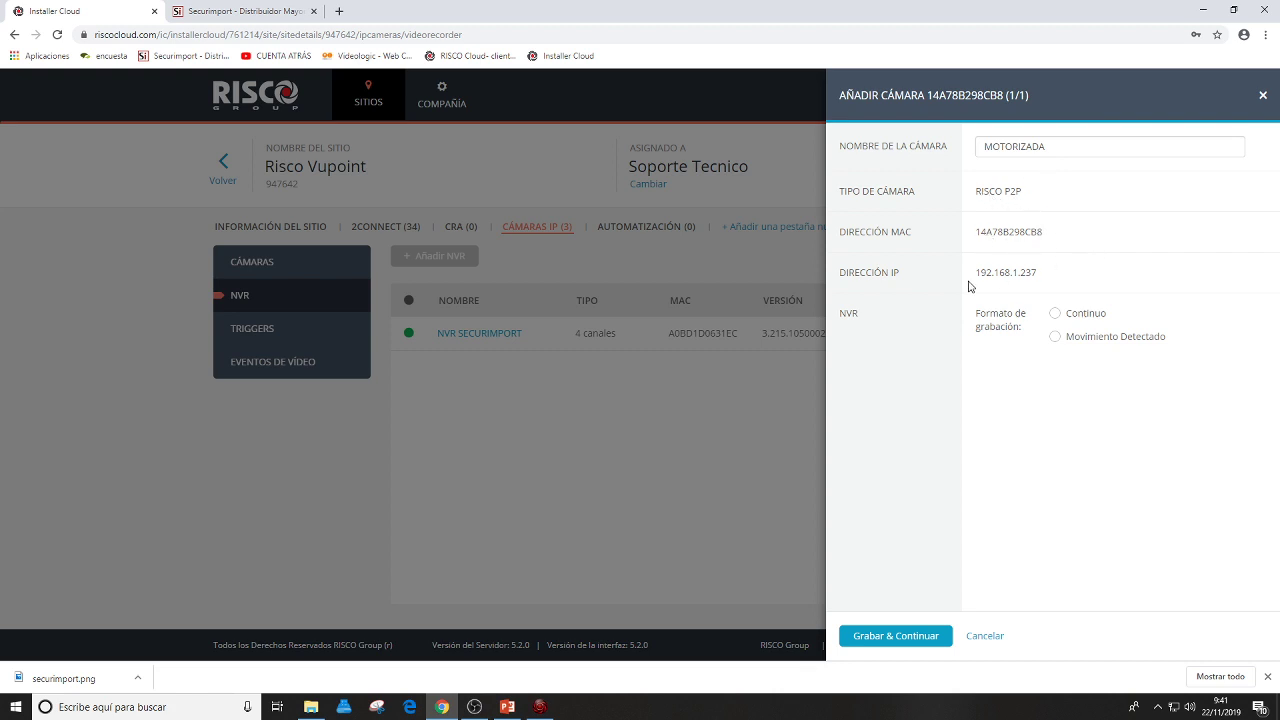
{"action": "left_click", "coordinate": [1056, 317]}
{"action": "left_click", "coordinate": [1056, 336]}
{"action": "left_click", "coordinate": [1055, 318]}
{"action": "left_click", "coordinate": [922, 638]}
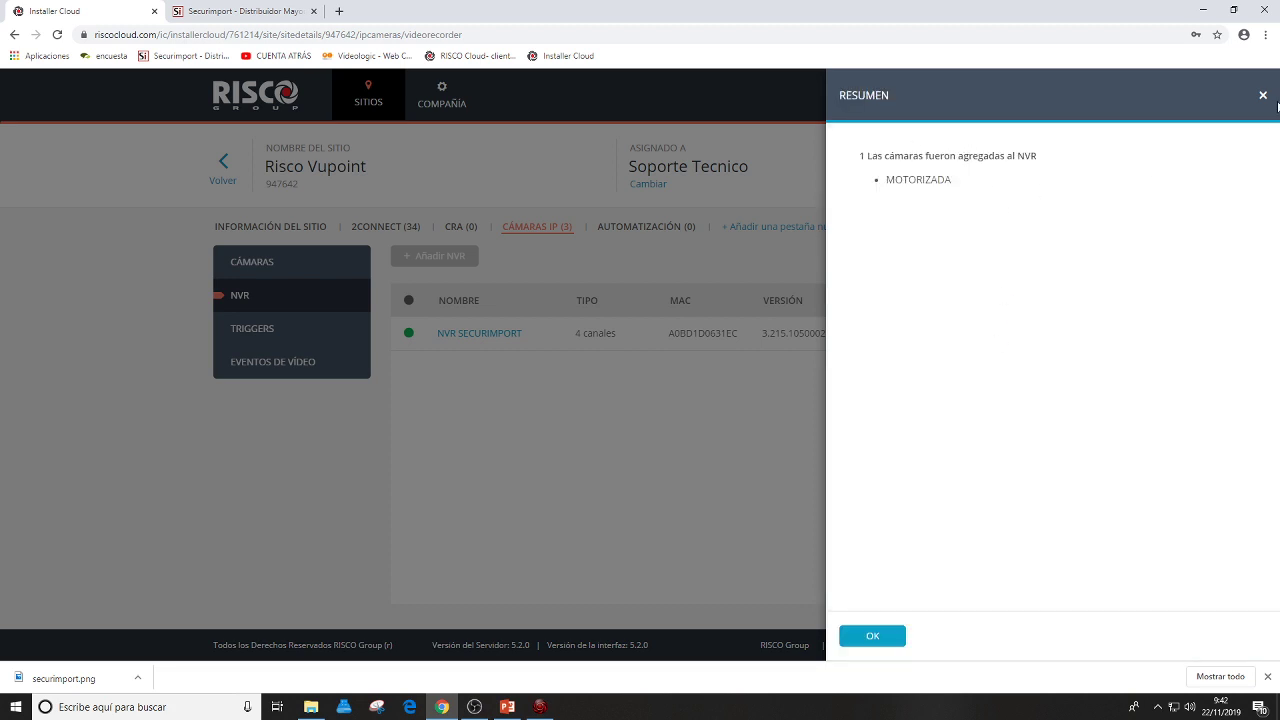
{"action": "left_click", "coordinate": [875, 638]}
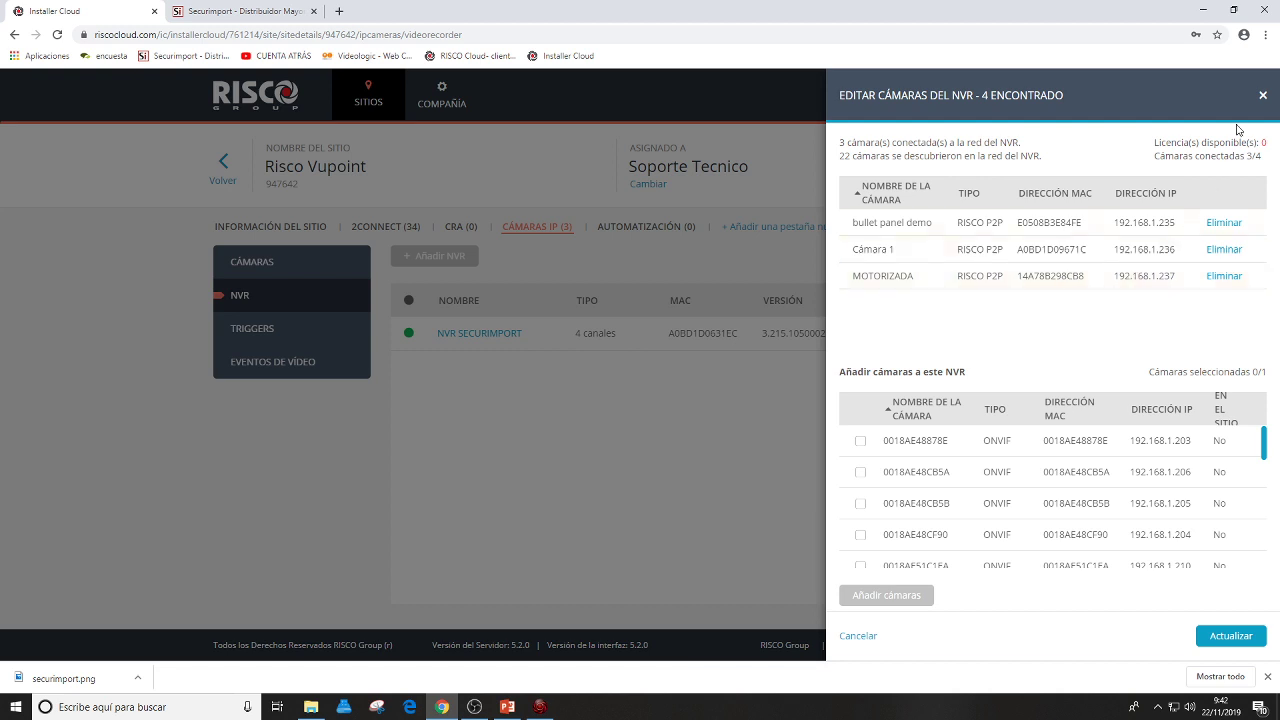
{"action": "left_click", "coordinate": [1261, 97]}
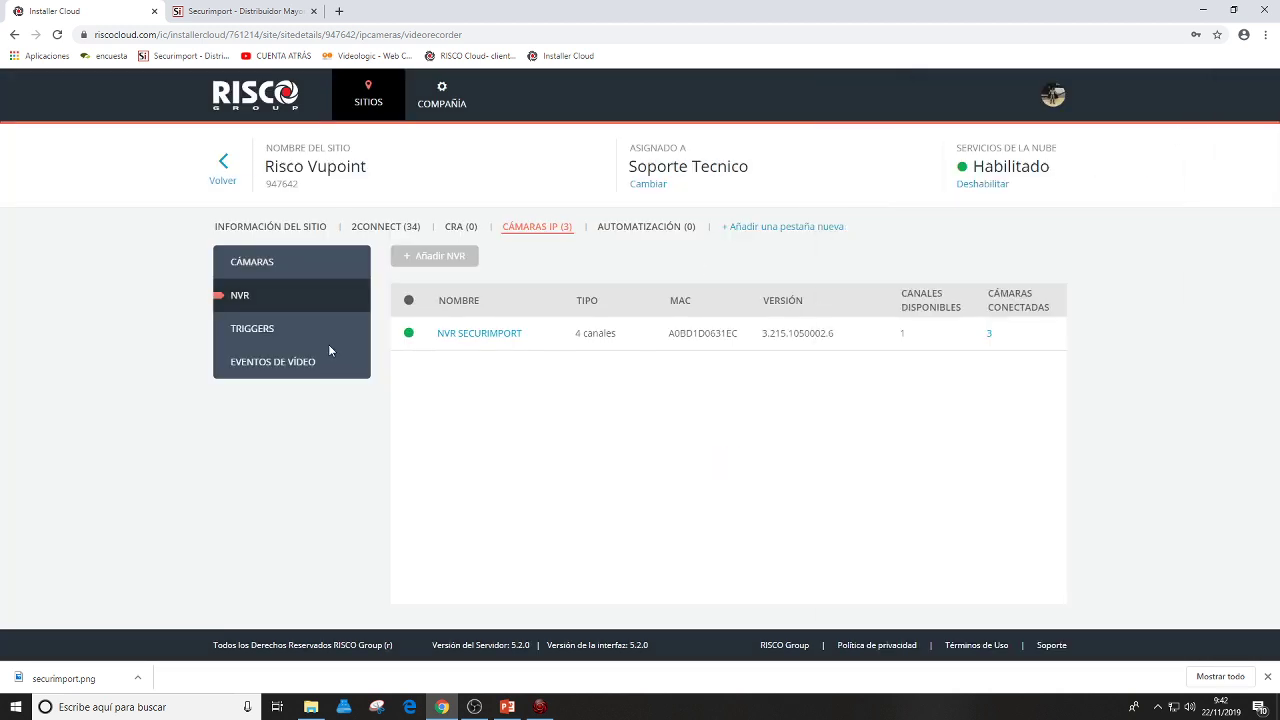
Open the site's triggers, try renaming Trigger1 to "prueba" and look through its partitions and partition events.
{"action": "left_click", "coordinate": [277, 337]}
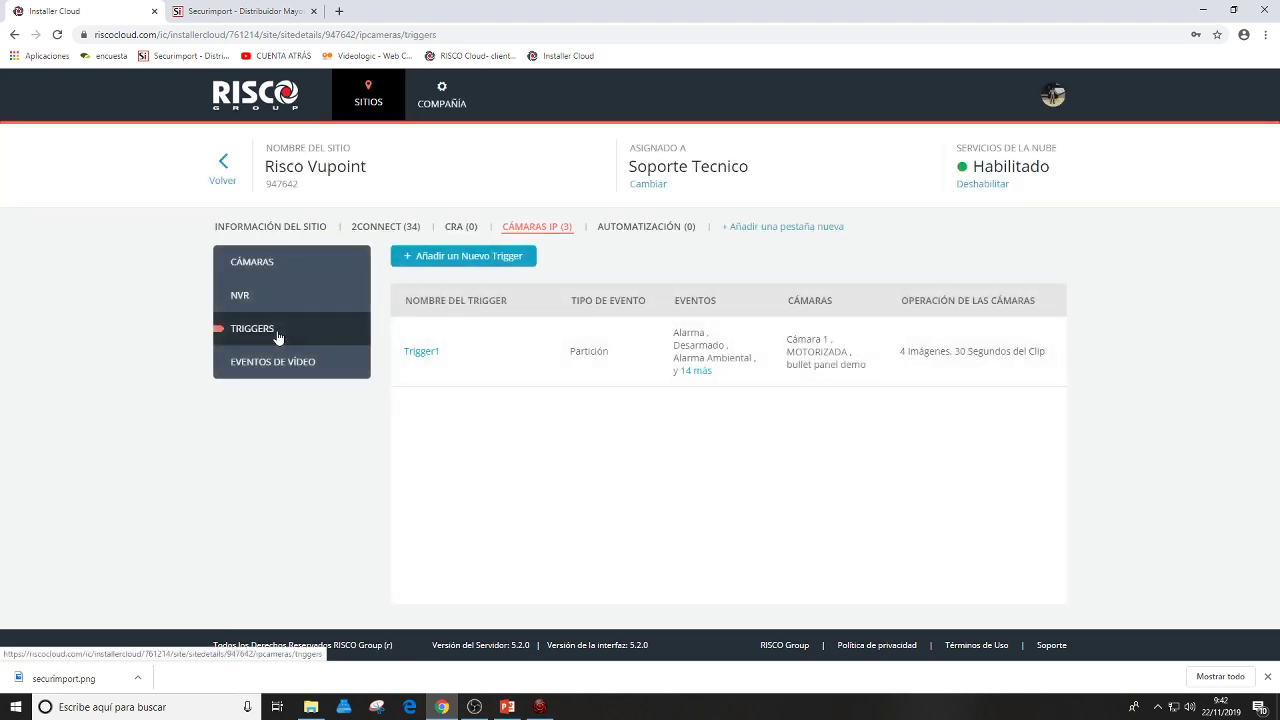
{"action": "left_click", "coordinate": [437, 353]}
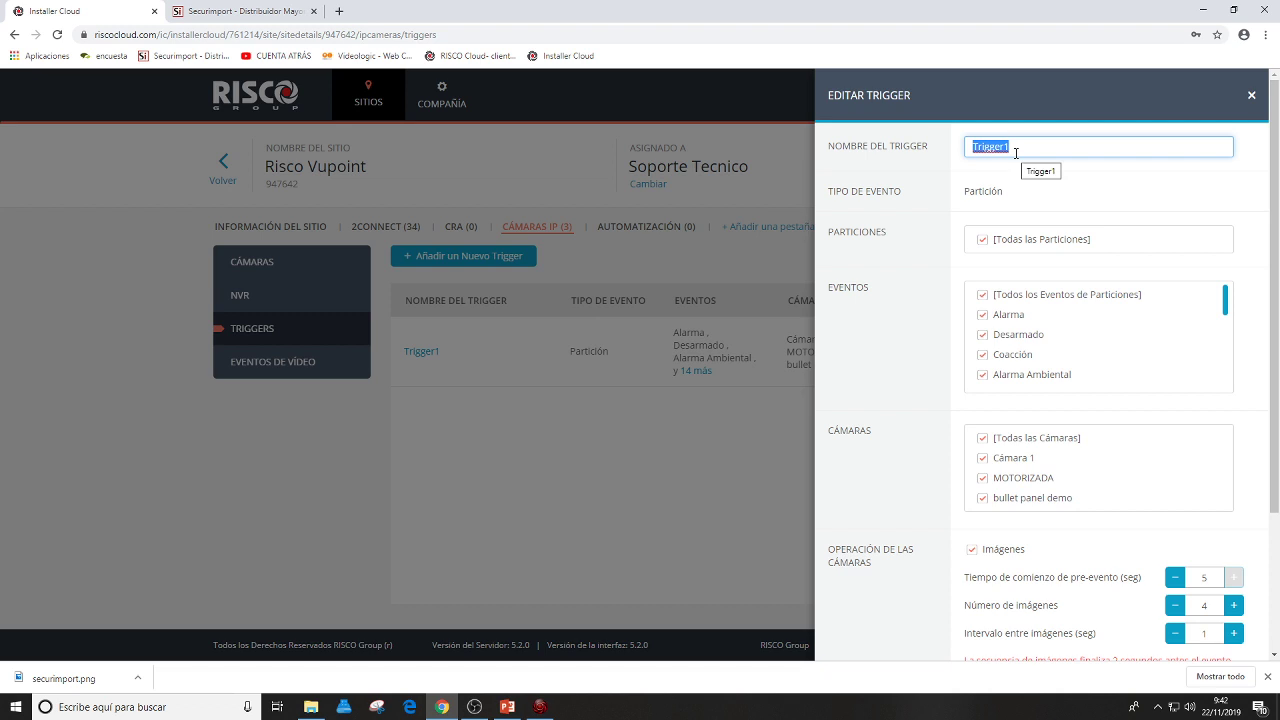
{"action": "type", "text": "prueba"}
{"action": "left_click", "coordinate": [983, 242]}
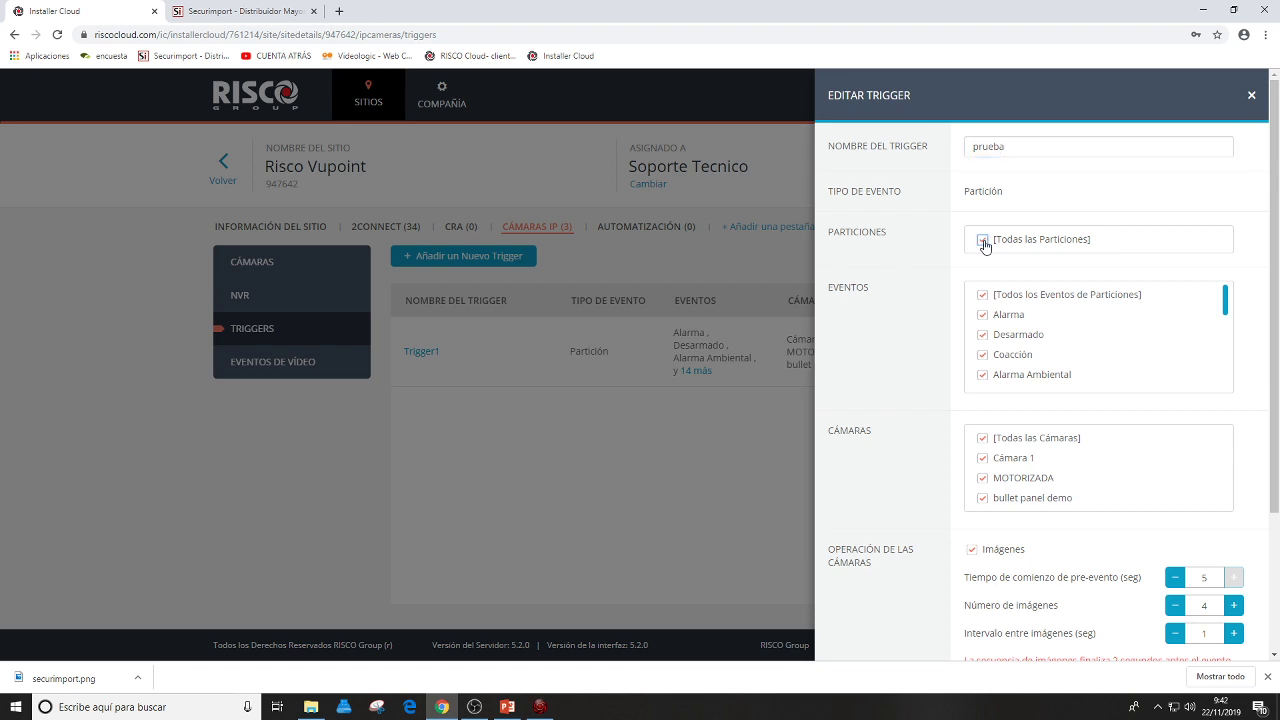
{"action": "left_click", "coordinate": [983, 242]}
{"action": "left_click_drag", "start_coordinate": [1226, 312], "coordinate": [1229, 391]}
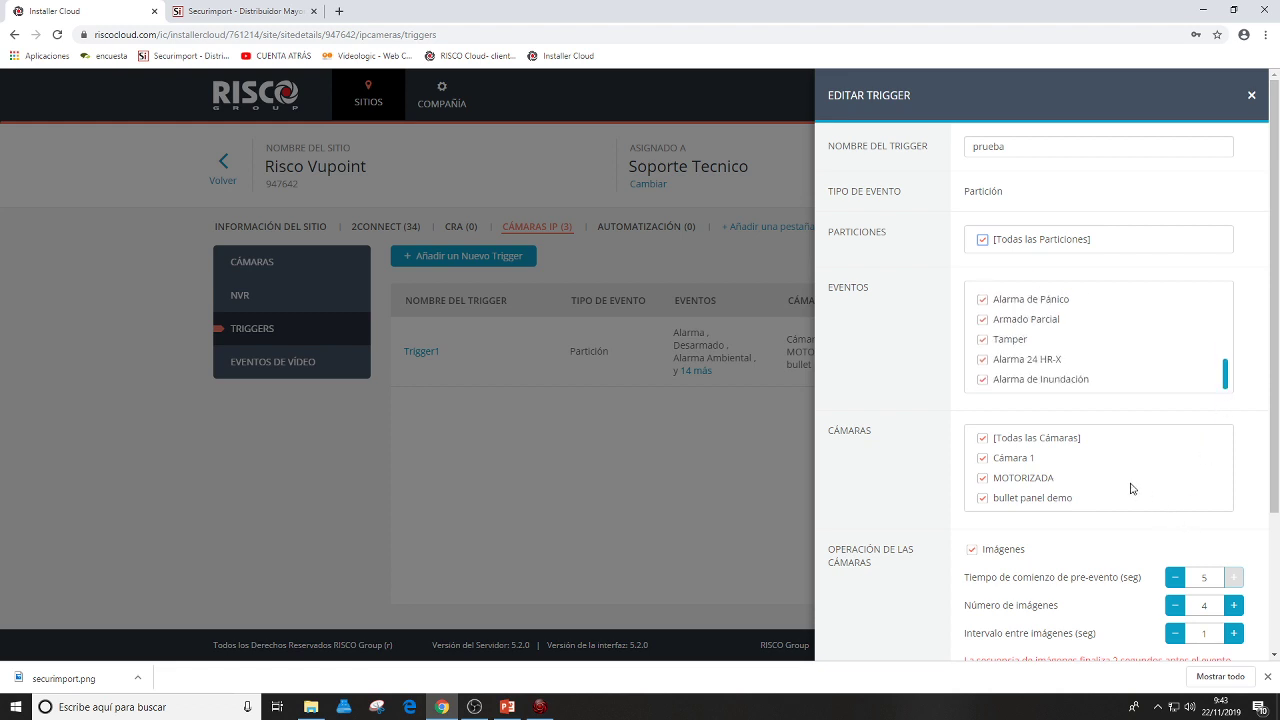
{"action": "scroll", "coordinate": [1131, 488], "scroll_direction": "down", "scroll_amount": 3}
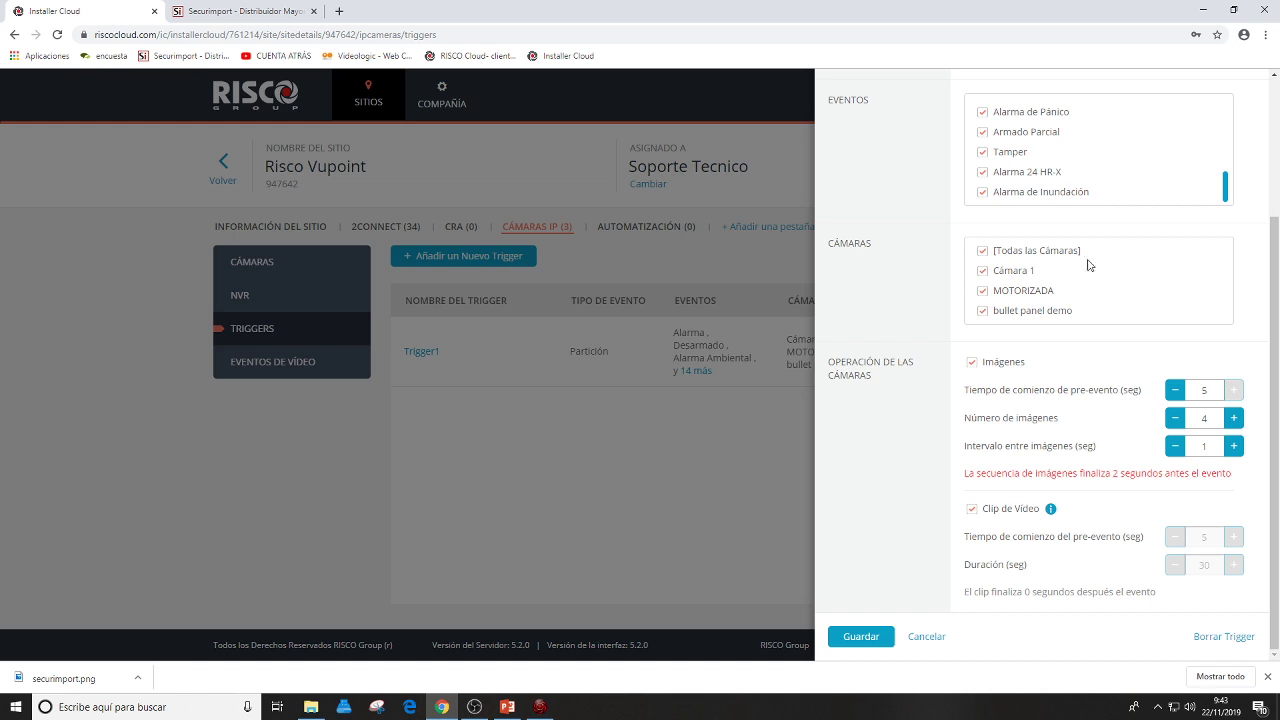
Try limiting Trigger1 to the MOTORIZADA camera, look over its image and clip options, and discard the edits.
{"action": "left_click", "coordinate": [984, 253]}
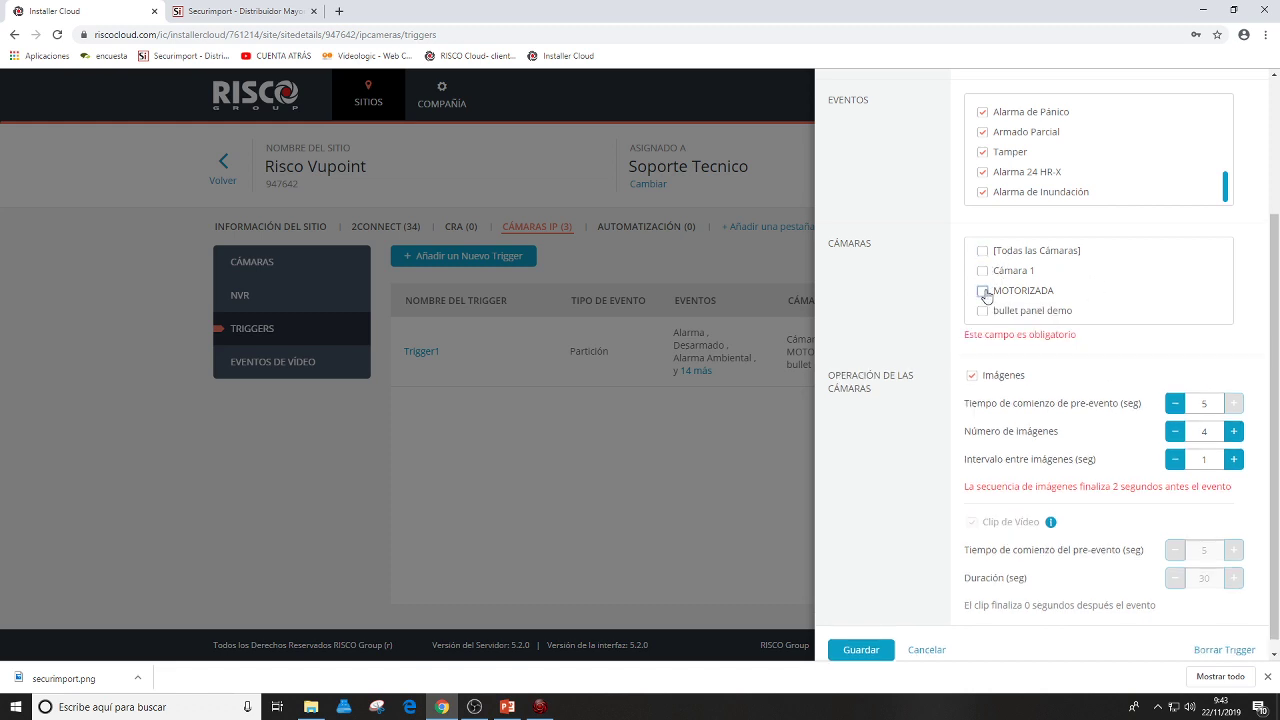
{"action": "left_click", "coordinate": [983, 291]}
{"action": "scroll", "coordinate": [1131, 240], "scroll_direction": "up", "scroll_amount": 3}
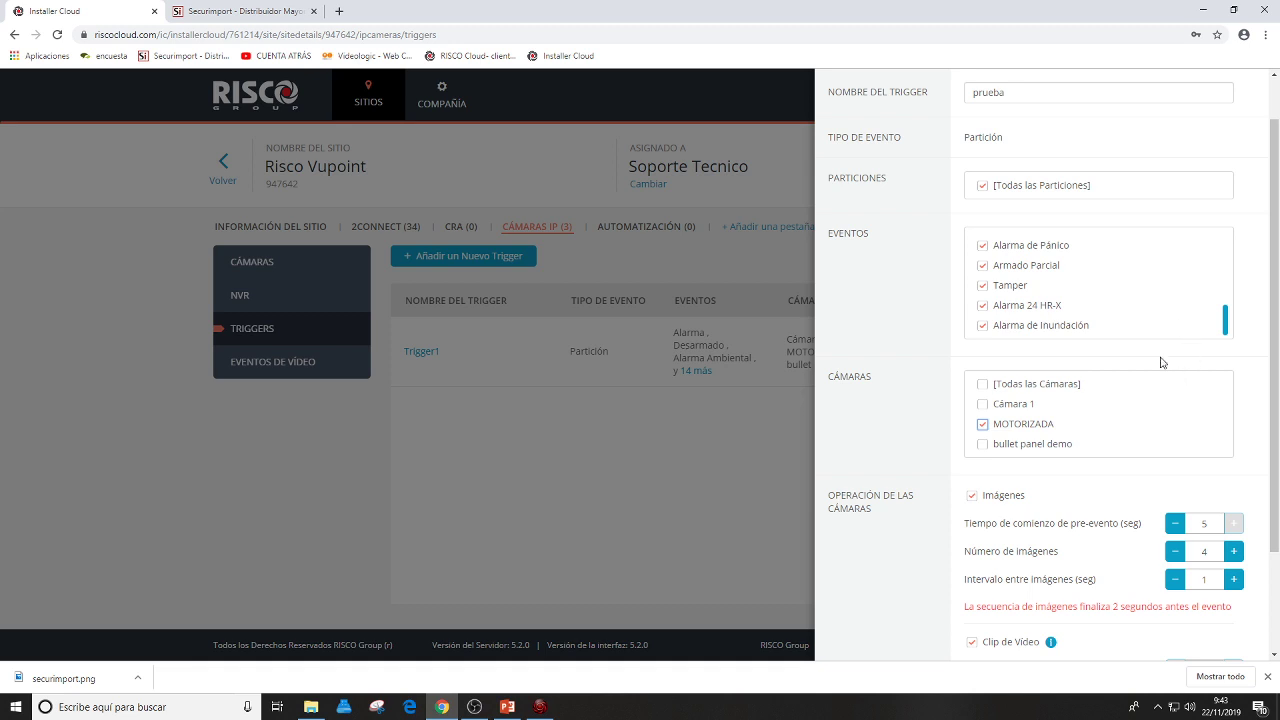
{"action": "scroll", "coordinate": [1080, 436], "scroll_direction": "down", "scroll_amount": 3}
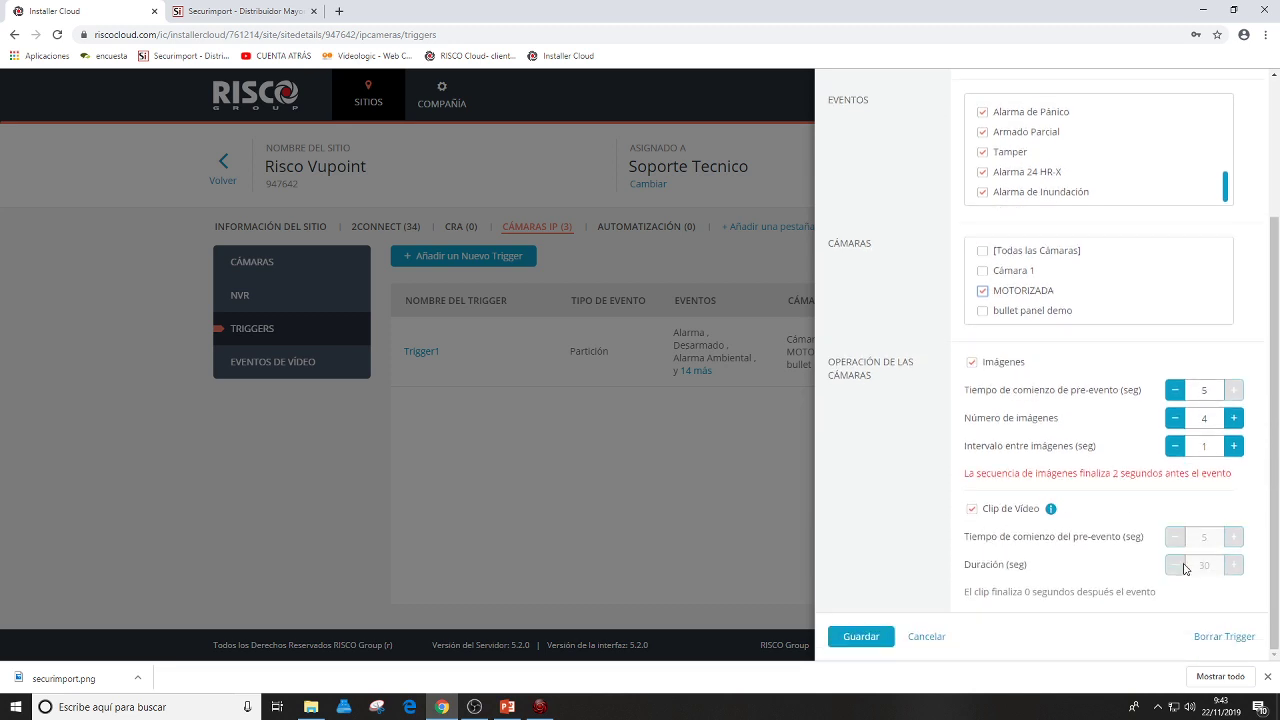
{"action": "left_click", "coordinate": [927, 638]}
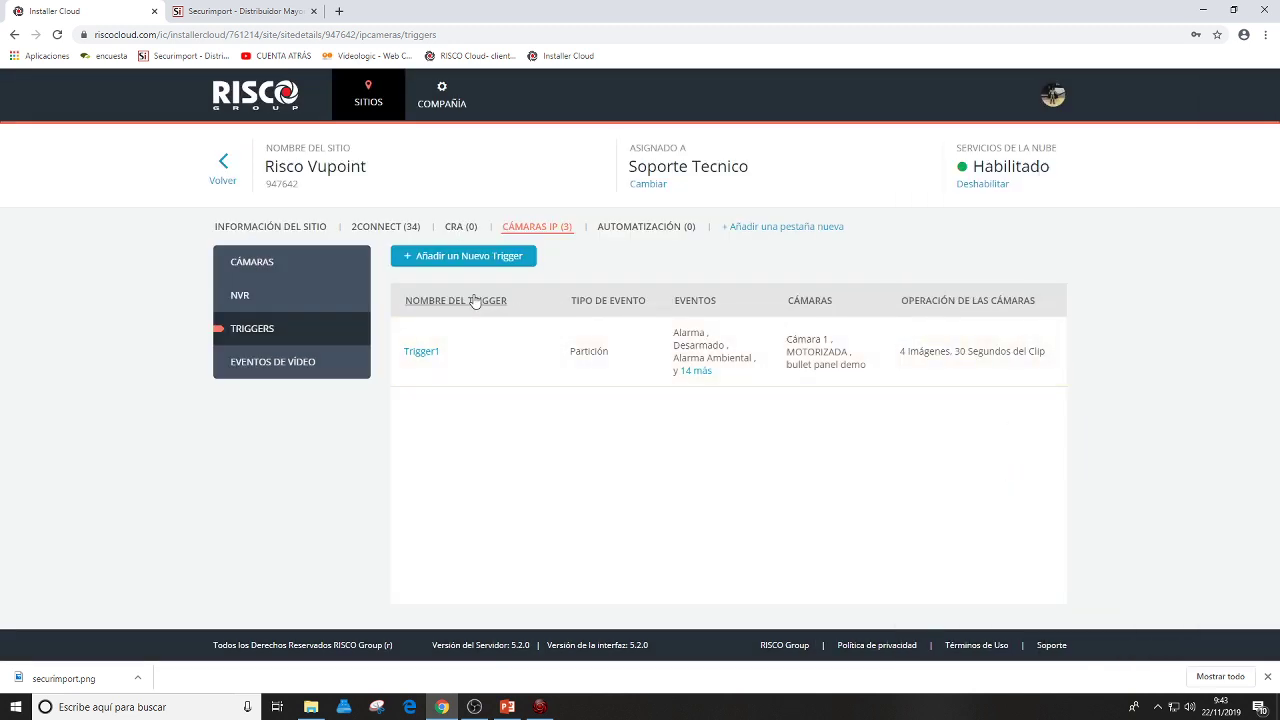
Start a new partition trigger named "desarmado" for the Desarmado event on Cámara 1.
{"action": "left_click", "coordinate": [466, 257]}
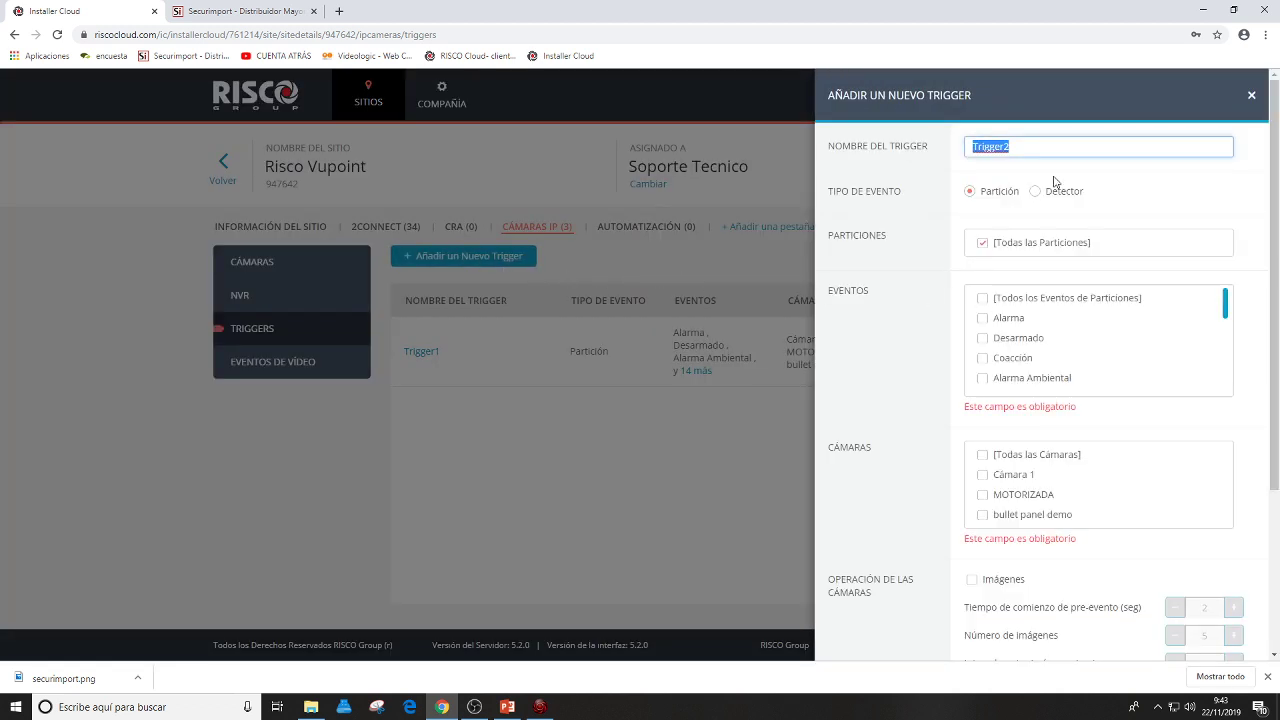
{"action": "type", "text": "desarmado"}
{"action": "left_click", "coordinate": [983, 339]}
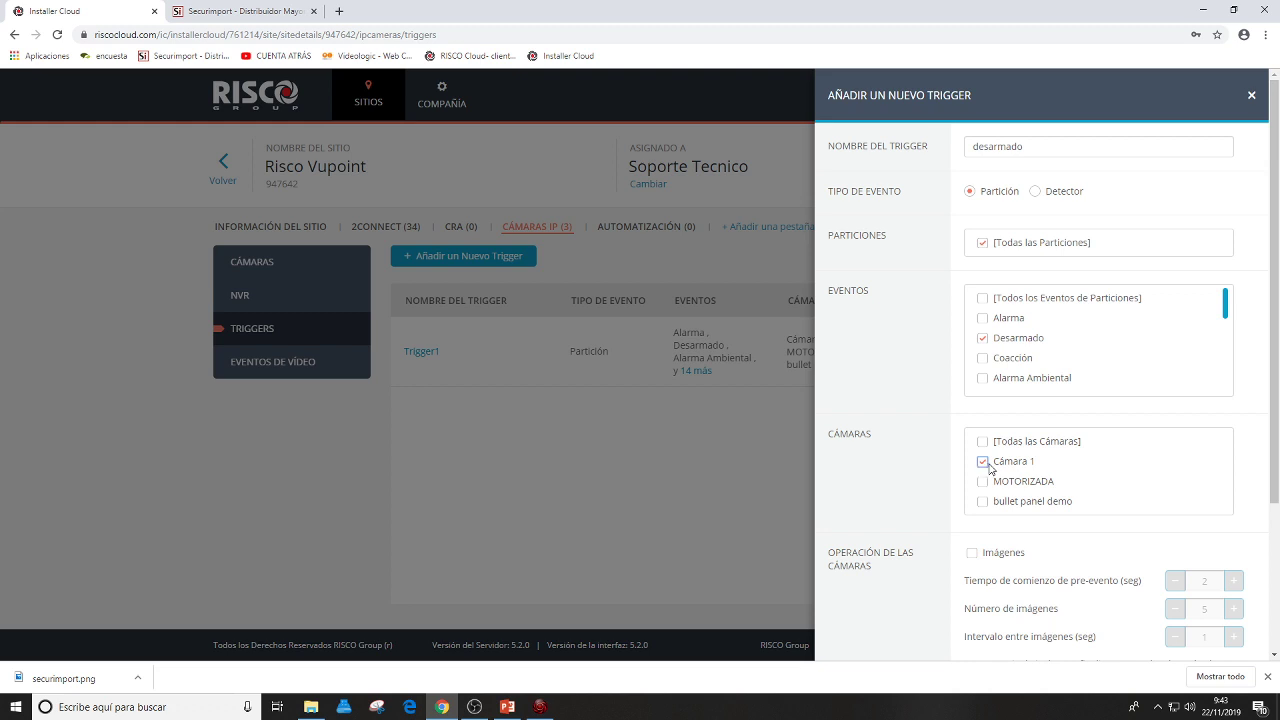
{"action": "scroll", "coordinate": [1034, 488], "scroll_direction": "down", "scroll_amount": 2}
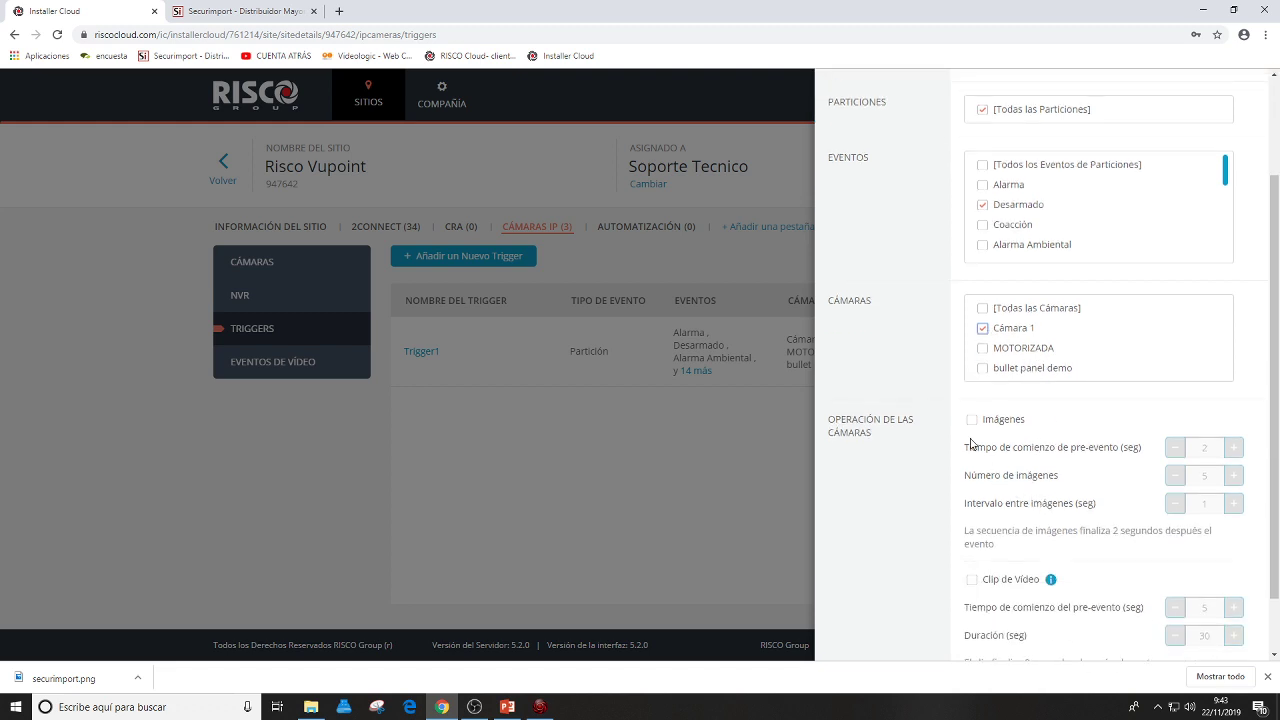
Try saving the new trigger with images starting 3 seconds pre-event and a video clip, dismiss the error and discard the trigger.
{"action": "left_click", "coordinate": [972, 420]}
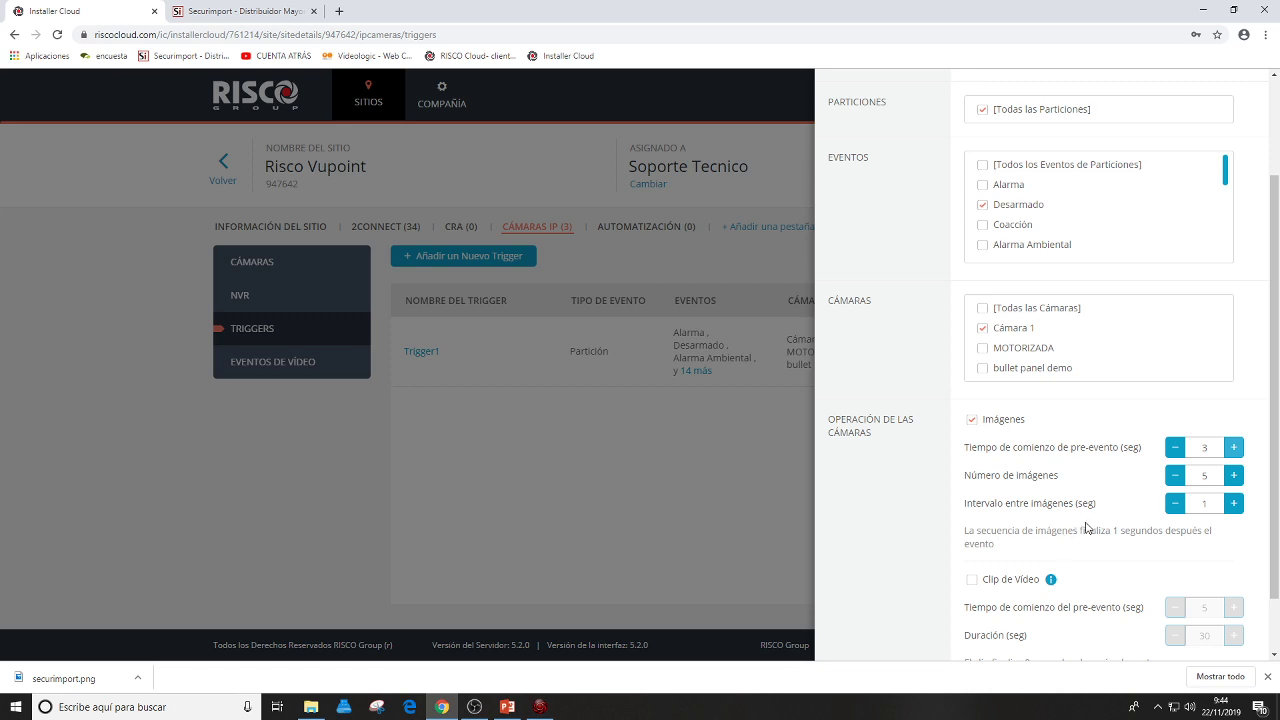
{"action": "scroll", "coordinate": [1100, 510], "scroll_direction": "down", "scroll_amount": 1}
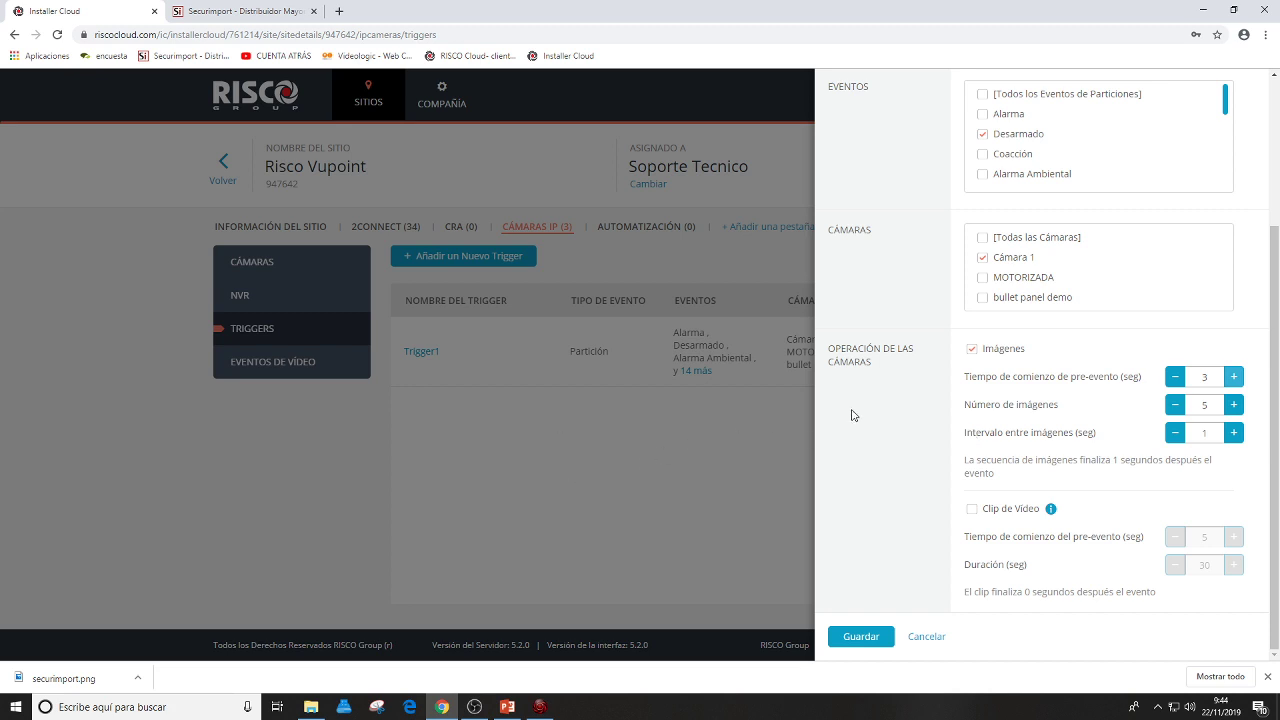
{"action": "mouse_move", "coordinate": [1048, 512]}
{"action": "left_click", "coordinate": [971, 510]}
{"action": "left_click", "coordinate": [879, 637]}
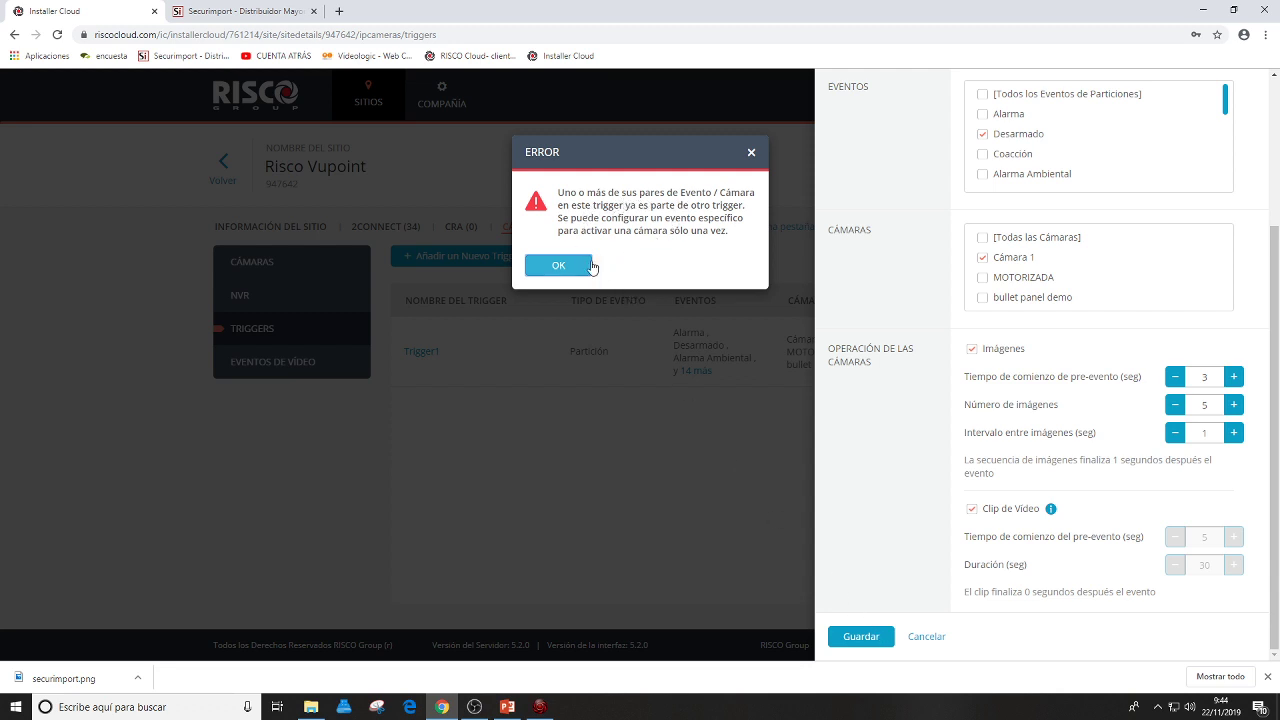
{"action": "left_click", "coordinate": [583, 264]}
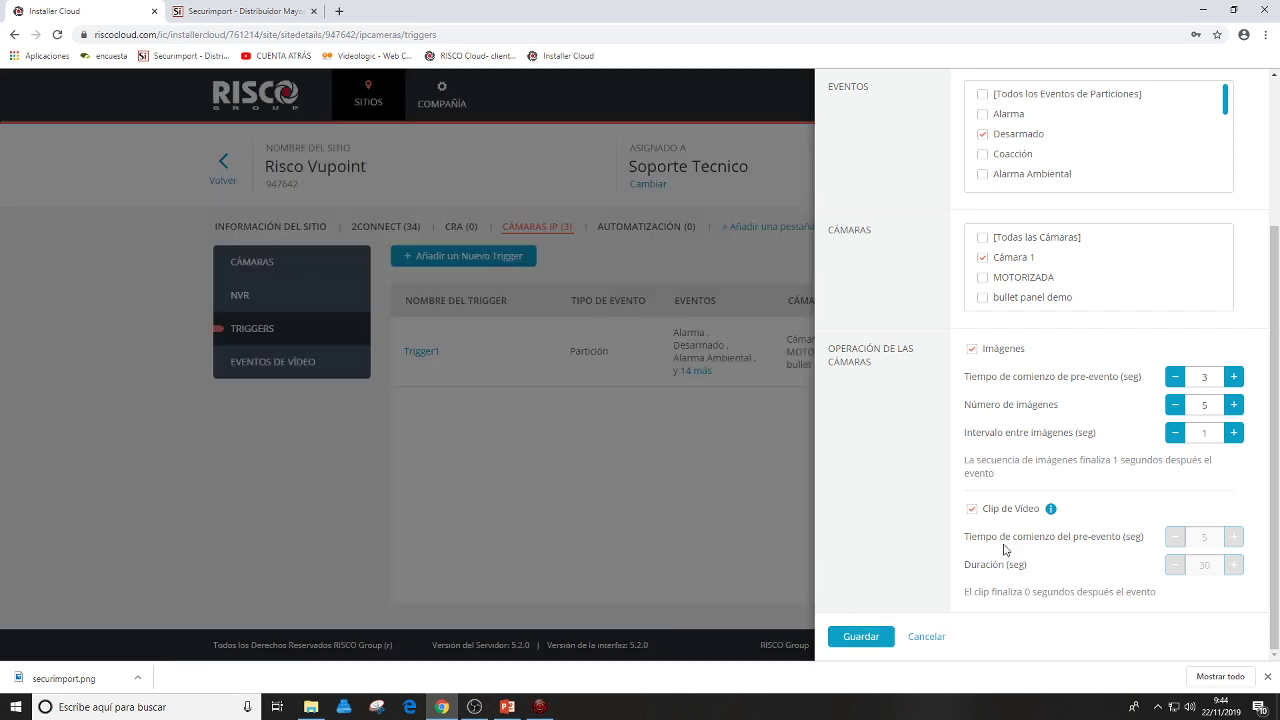
{"action": "left_click", "coordinate": [926, 637]}
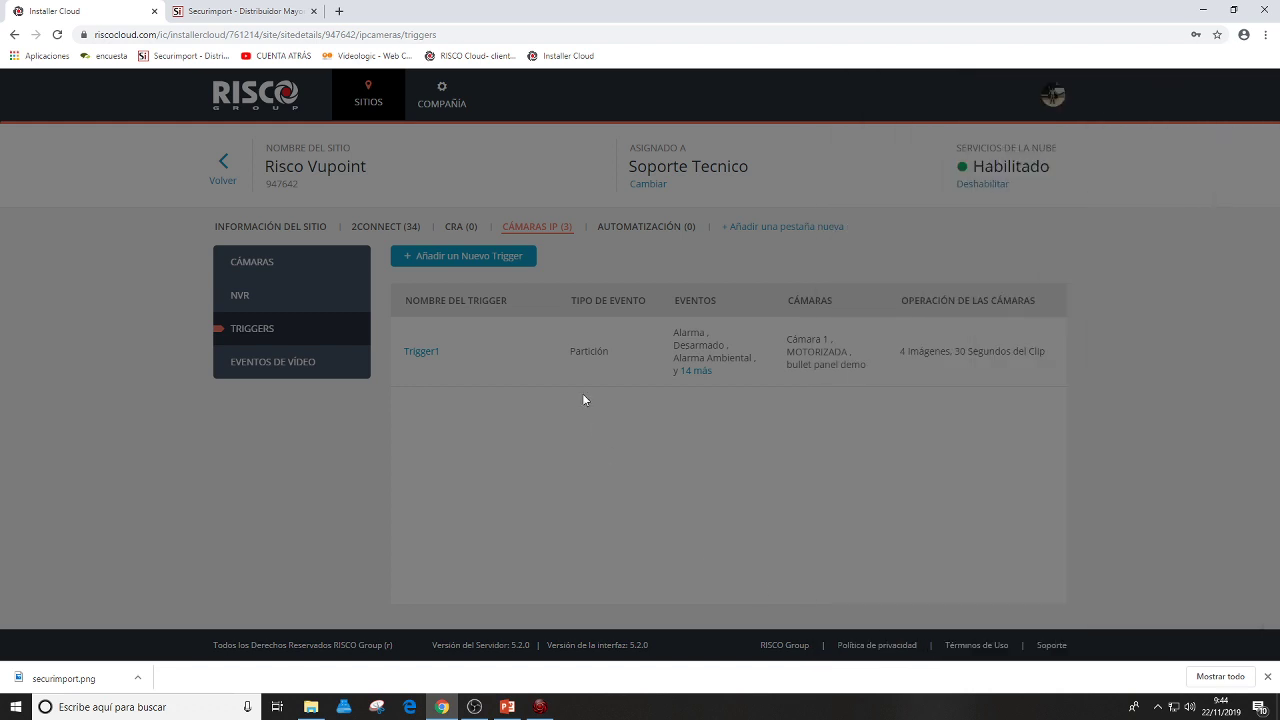
Remove the Desarmado event from Trigger1 and save the trigger.
{"action": "left_click", "coordinate": [431, 358]}
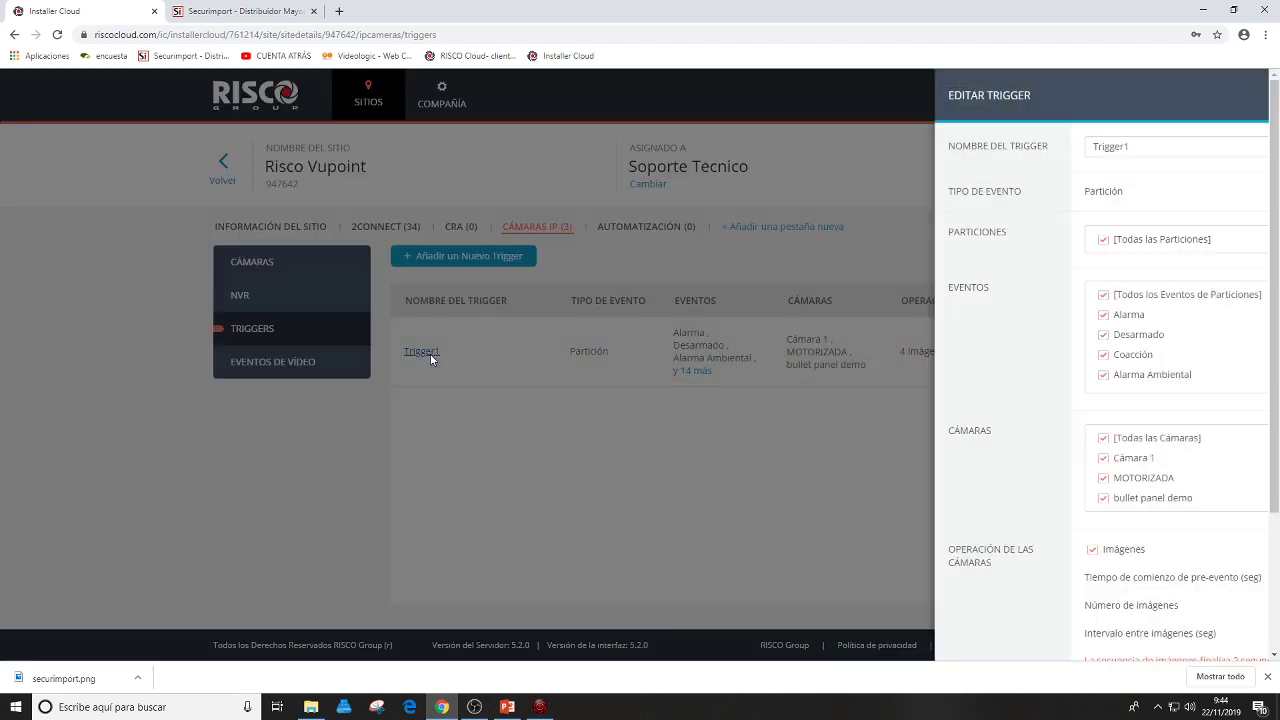
{"action": "left_click", "coordinate": [995, 346]}
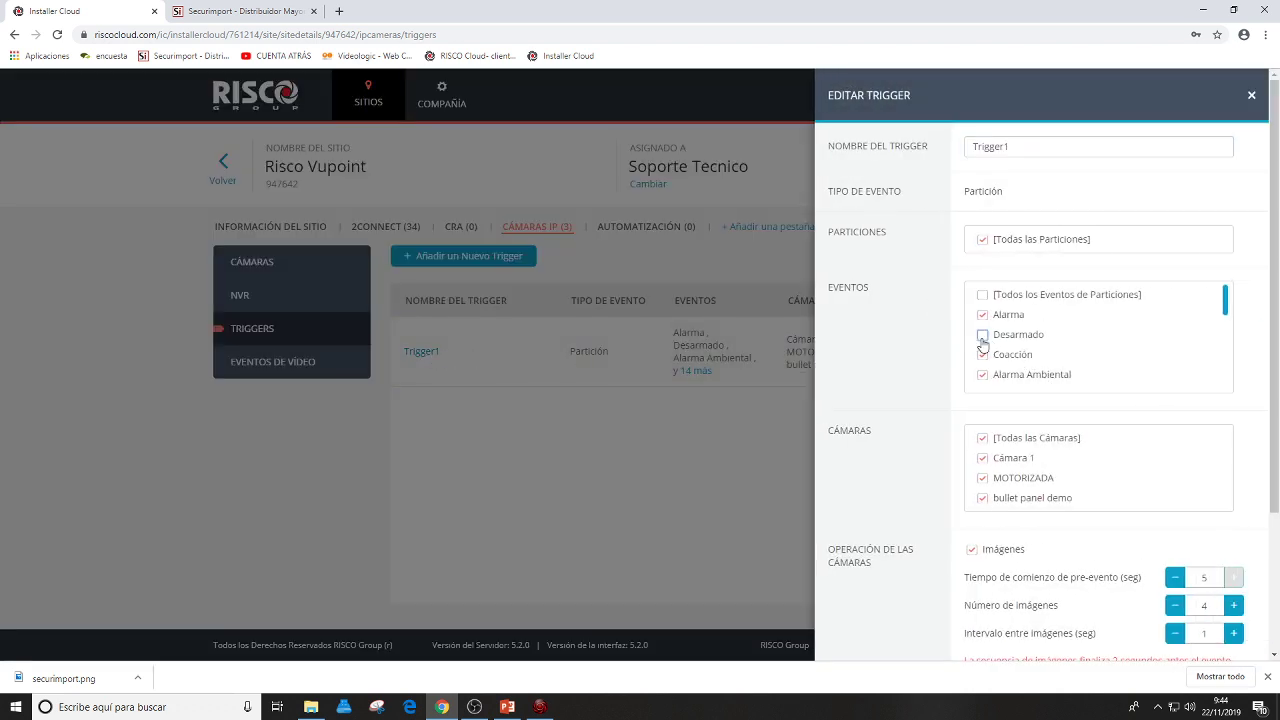
{"action": "scroll", "coordinate": [1049, 388], "scroll_direction": "down", "scroll_amount": 3}
{"action": "scroll", "coordinate": [1048, 397], "scroll_direction": "down", "scroll_amount": 3}
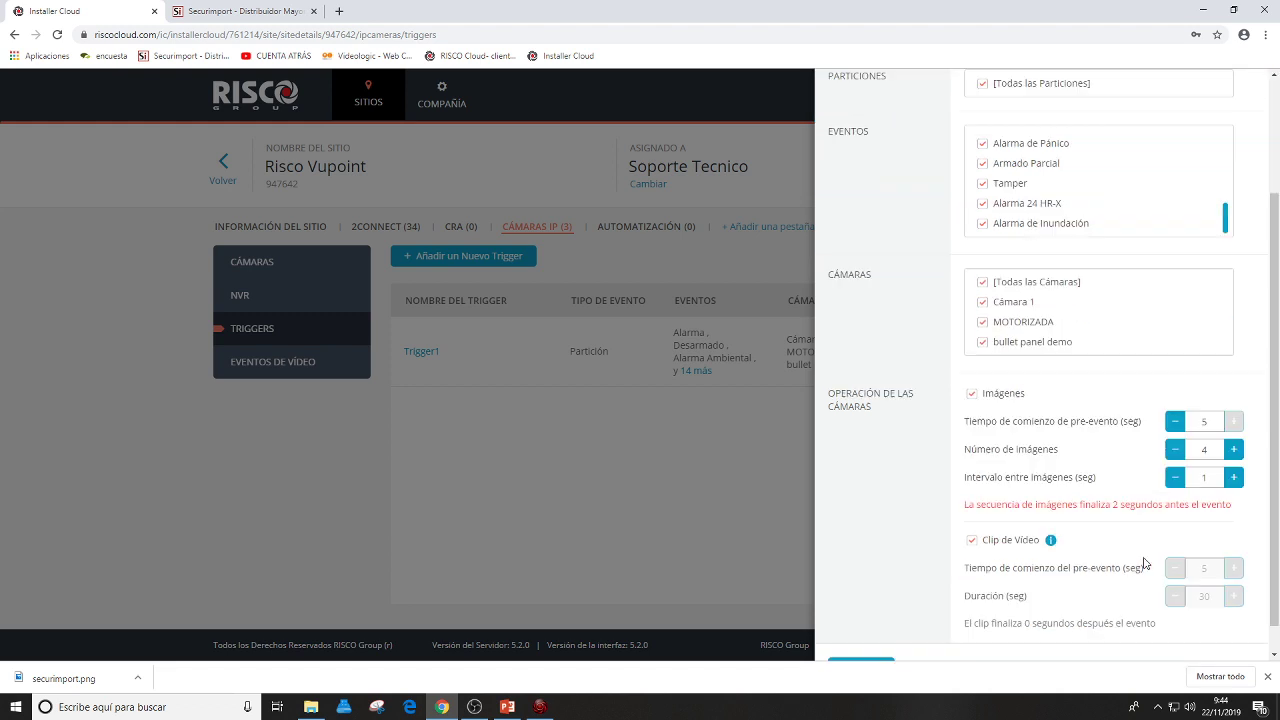
{"action": "left_click", "coordinate": [879, 637]}
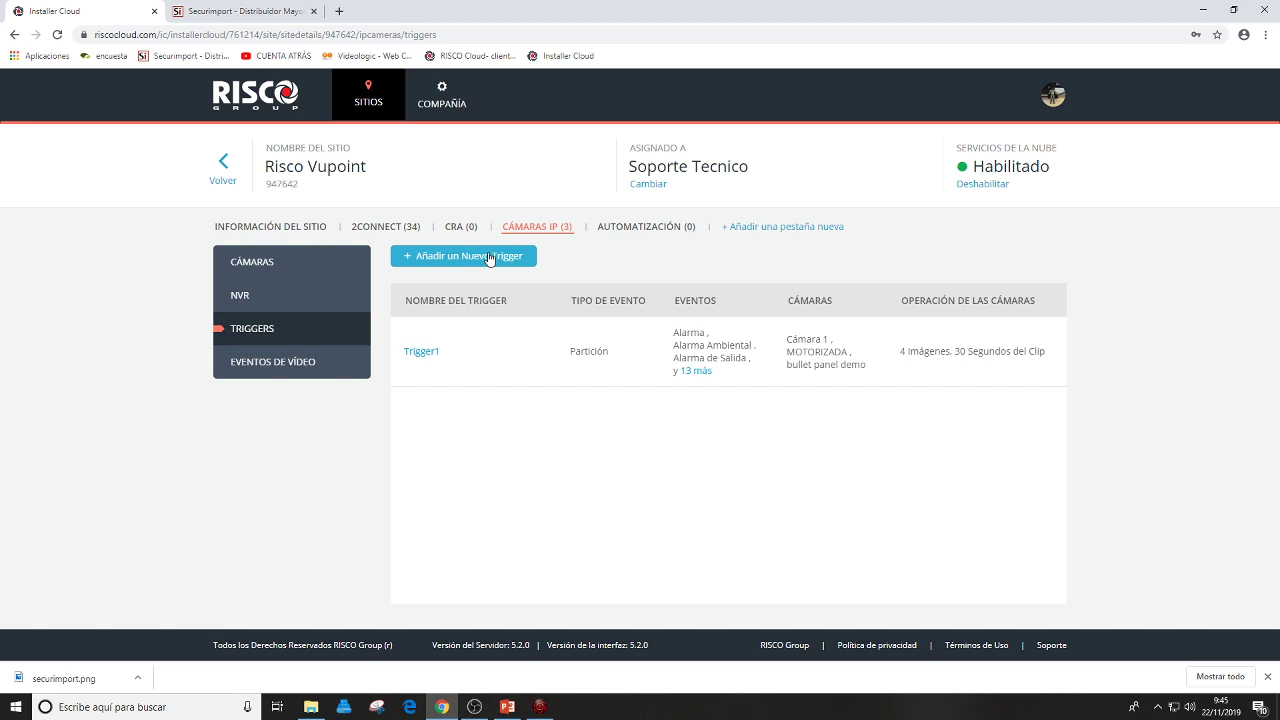
Add partition trigger Trigger2 for the Desarmado event on Cámara 1 with image capture enabled, and save it.
{"action": "left_click", "coordinate": [489, 257]}
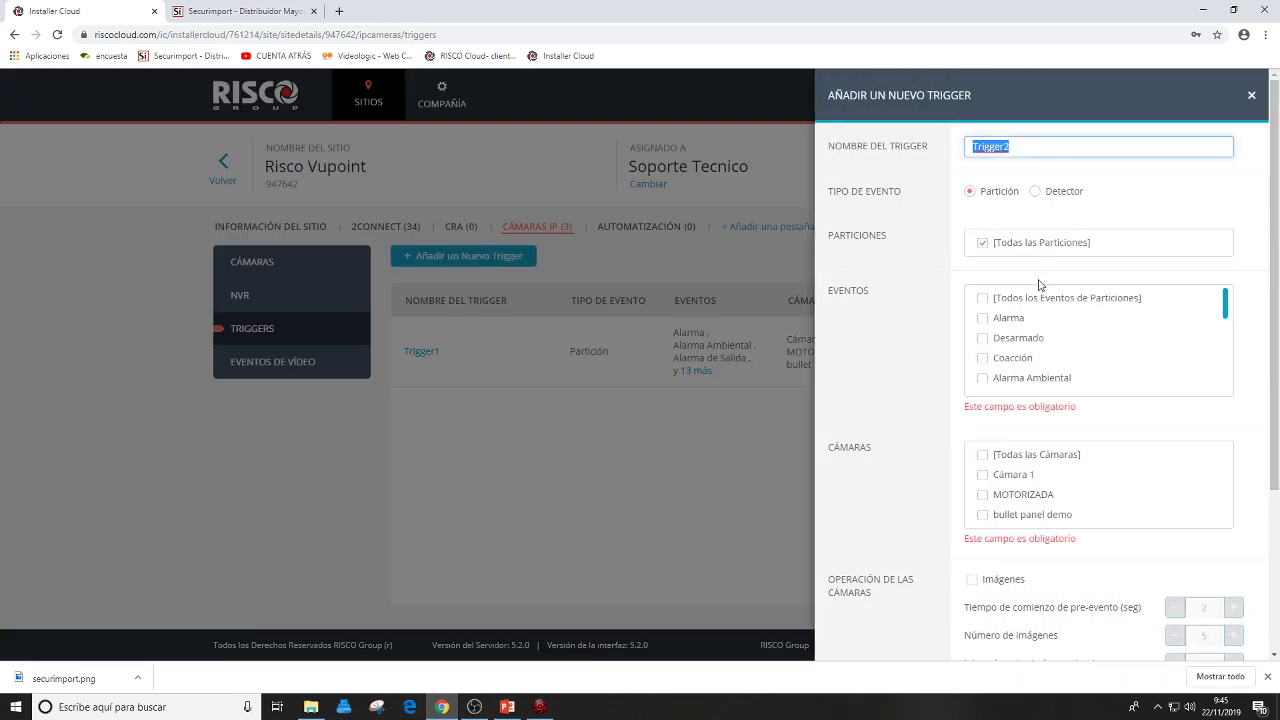
{"action": "left_click", "coordinate": [983, 340]}
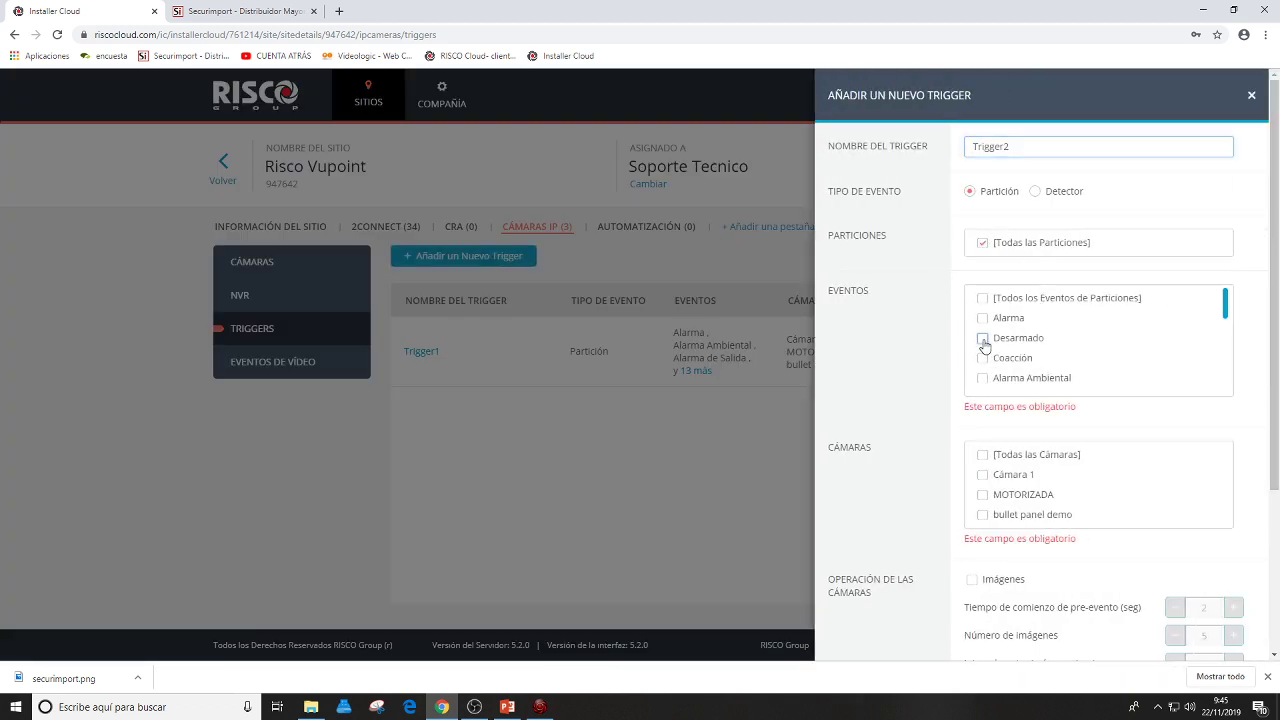
{"action": "left_click", "coordinate": [982, 461]}
{"action": "scroll", "coordinate": [1001, 463], "scroll_direction": "down", "scroll_amount": 2}
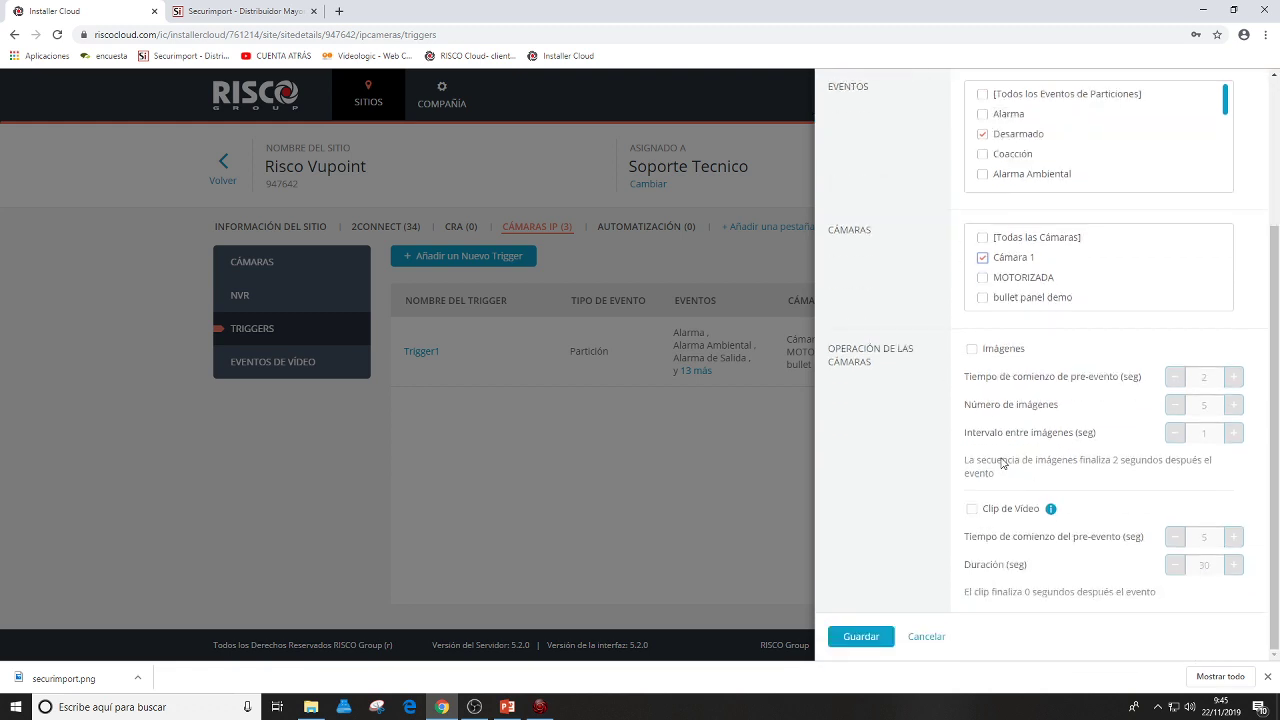
{"action": "left_click", "coordinate": [971, 348]}
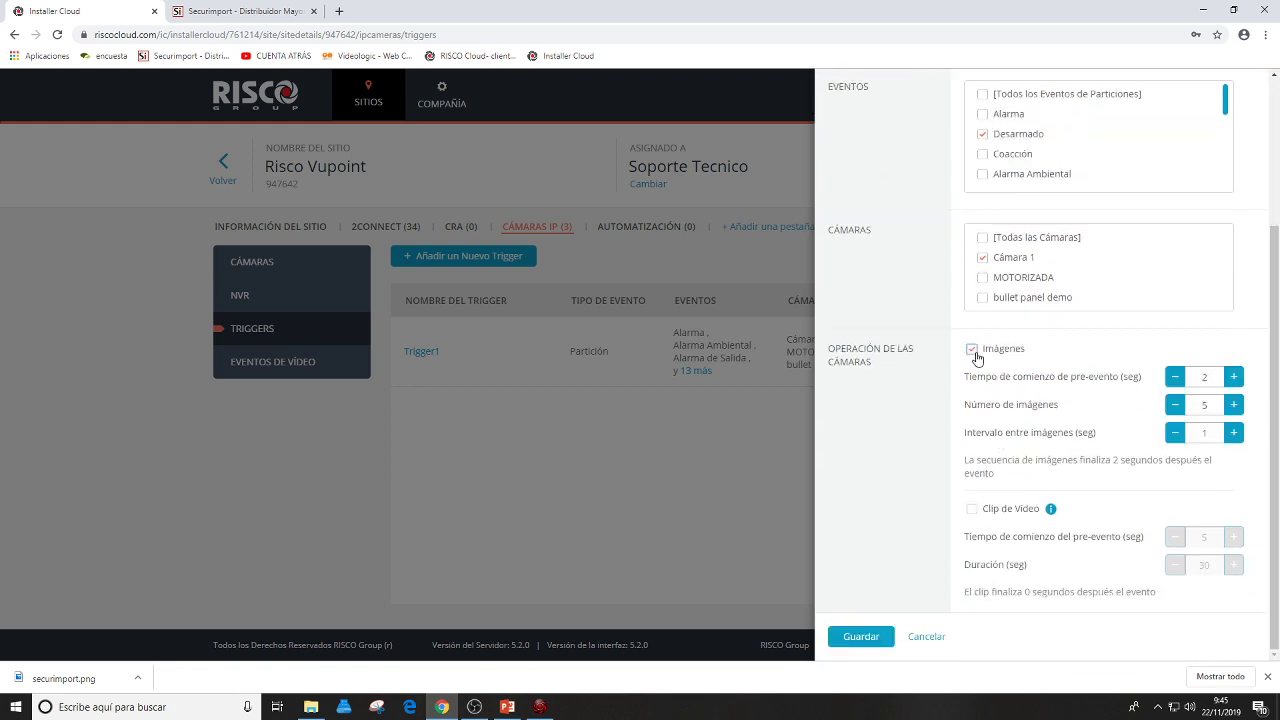
{"action": "left_click", "coordinate": [875, 636]}
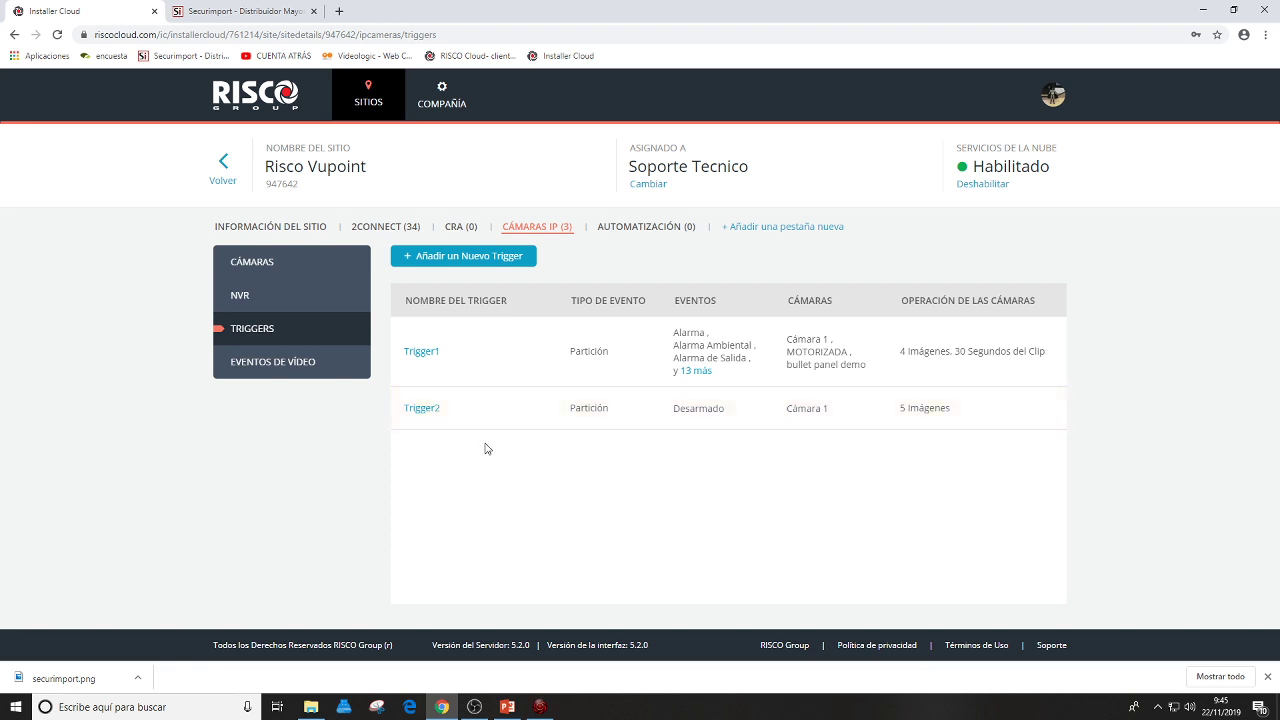
Open the site's video event parameters and set the storage period for images and videos to 90 days.
{"action": "left_click", "coordinate": [297, 373]}
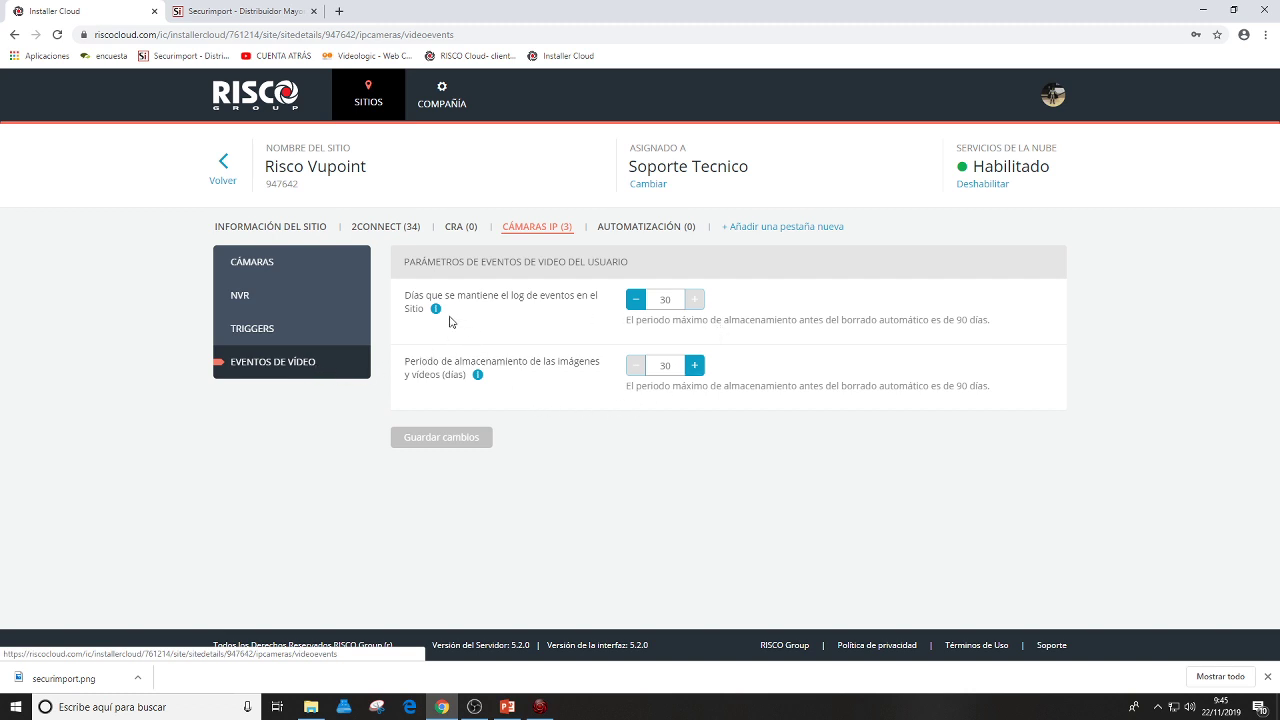
{"action": "mouse_move", "coordinate": [437, 316]}
{"action": "left_click", "coordinate": [638, 301]}
{"action": "left_click", "coordinate": [640, 303]}
{"action": "triple_click", "coordinate": [694, 300]}
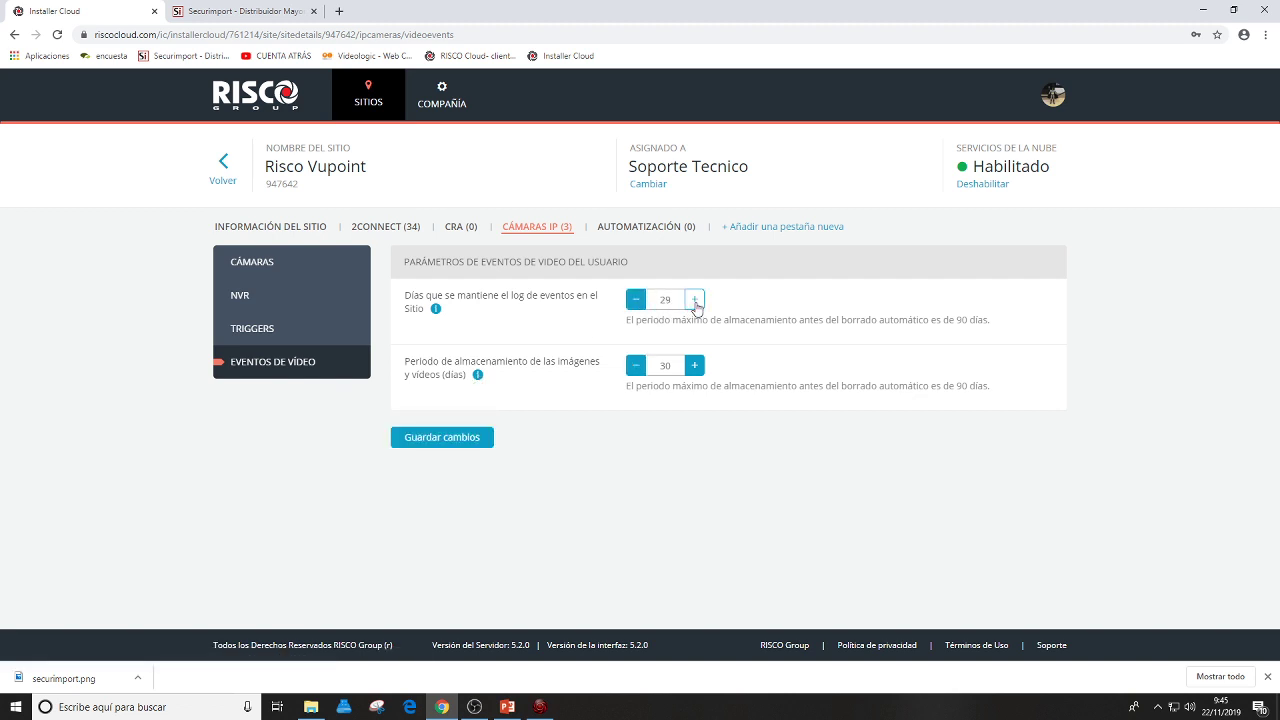
{"action": "triple_click", "coordinate": [694, 366]}
{"action": "triple_click", "coordinate": [694, 366]}
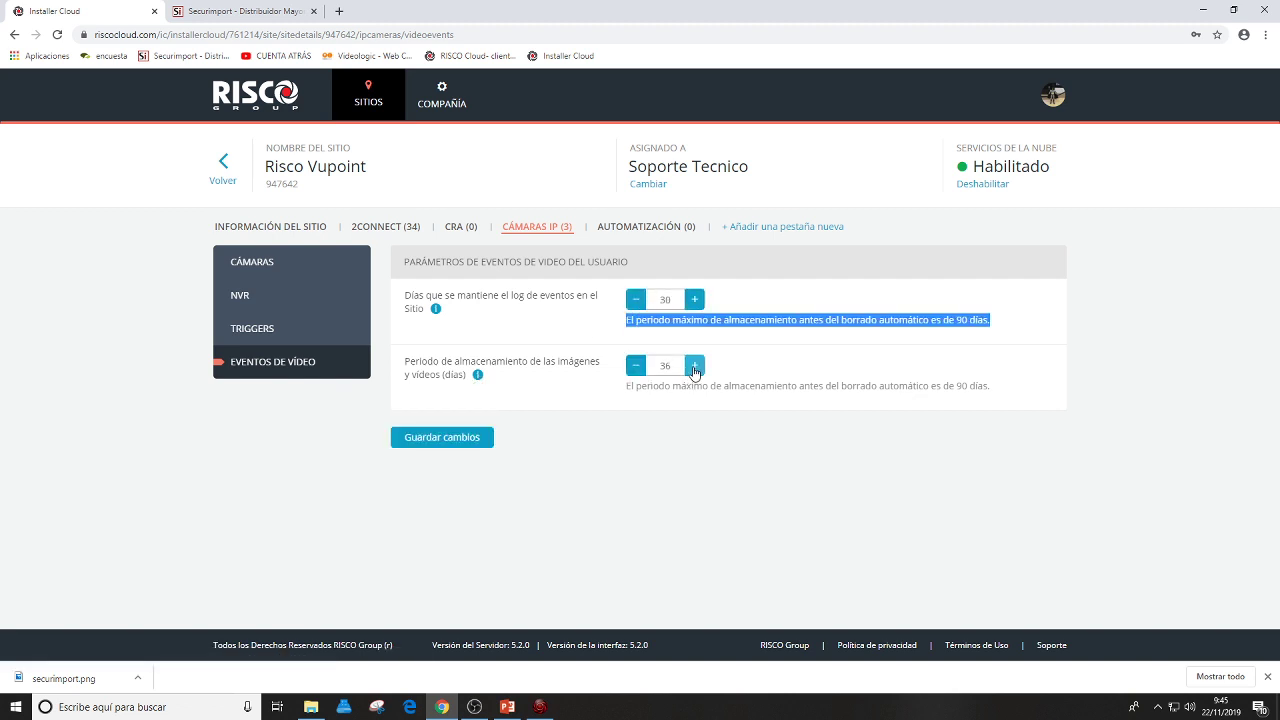
{"action": "double_click", "coordinate": [694, 366]}
{"action": "double_click", "coordinate": [694, 366]}
{"action": "left_click", "coordinate": [683, 367]}
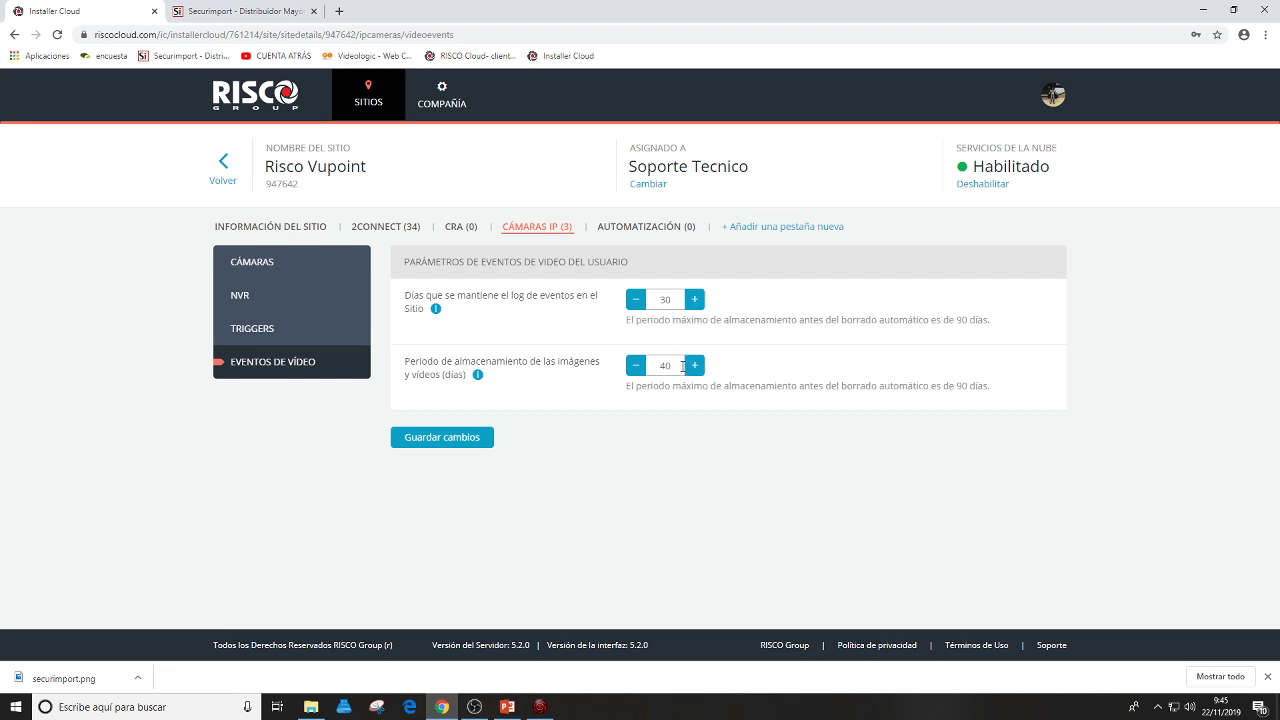
{"action": "key", "text": "BackSpace"}
{"action": "key", "text": "BackSpace"}
{"action": "type", "text": "90"}
Set the number of days the event log is kept on the site to 56.
{"action": "left_click", "coordinate": [694, 300]}
{"action": "left_click", "coordinate": [694, 300]}
{"action": "left_click", "coordinate": [694, 300]}
{"action": "left_click", "coordinate": [694, 300]}
{"action": "left_click", "coordinate": [691, 306]}
{"action": "left_click", "coordinate": [691, 306]}
{"action": "left_click", "coordinate": [691, 306]}
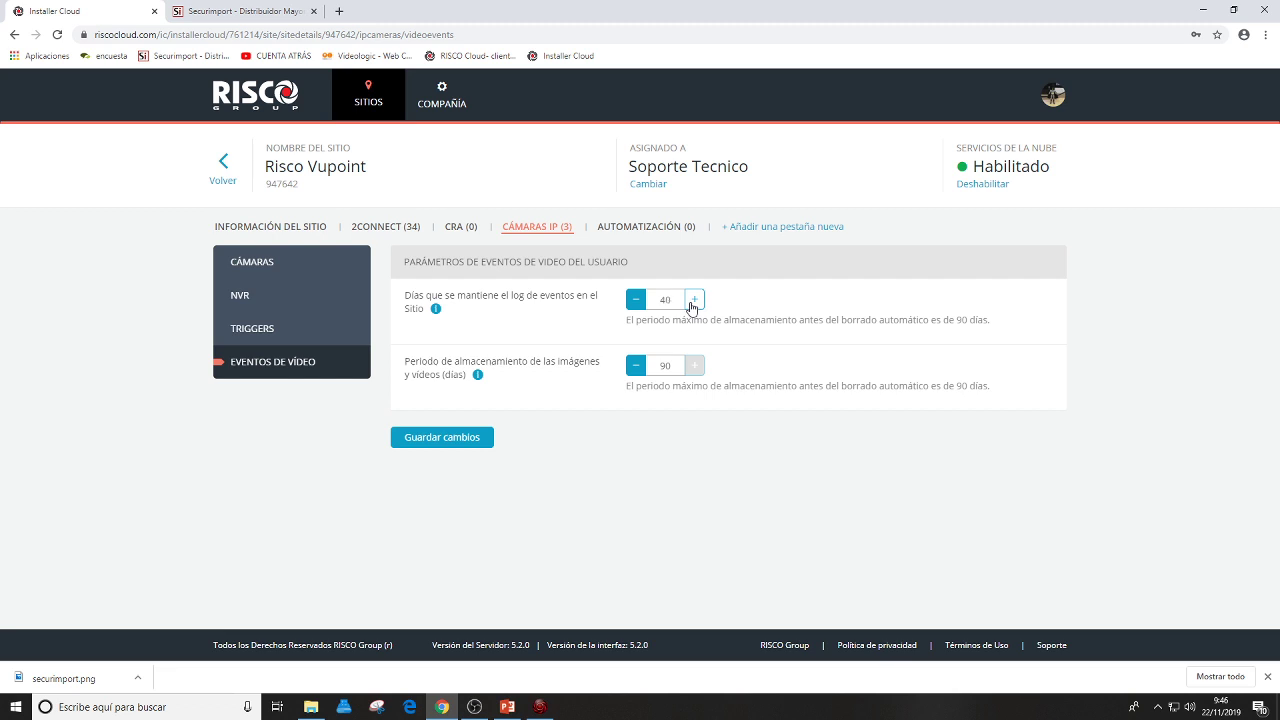
{"action": "triple_click", "coordinate": [691, 306]}
{"action": "triple_click", "coordinate": [691, 306]}
{"action": "triple_click", "coordinate": [691, 306]}
{"action": "triple_click", "coordinate": [691, 306]}
{"action": "left_click", "coordinate": [691, 306]}
{"action": "left_click", "coordinate": [691, 306]}
{"action": "left_click", "coordinate": [691, 306]}
Save the changed video event parameters, staying on the page until saving completes.
{"action": "left_click", "coordinate": [284, 332]}
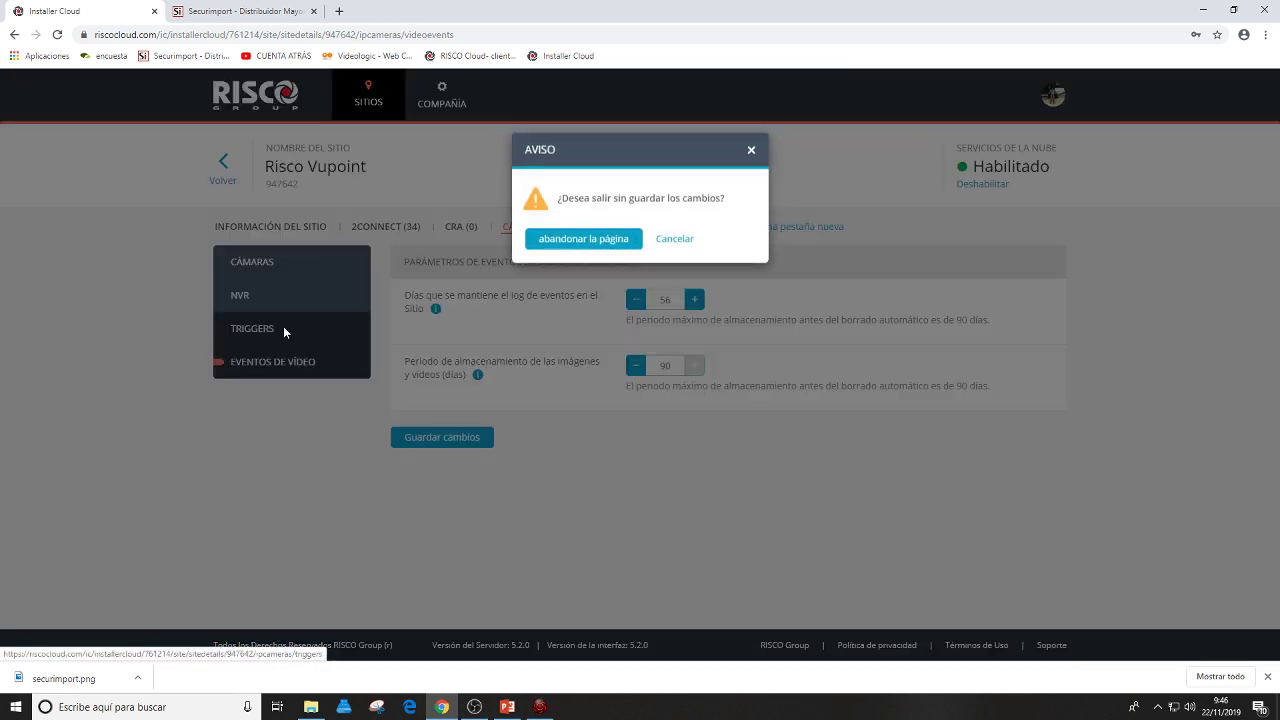
{"action": "left_click", "coordinate": [672, 244]}
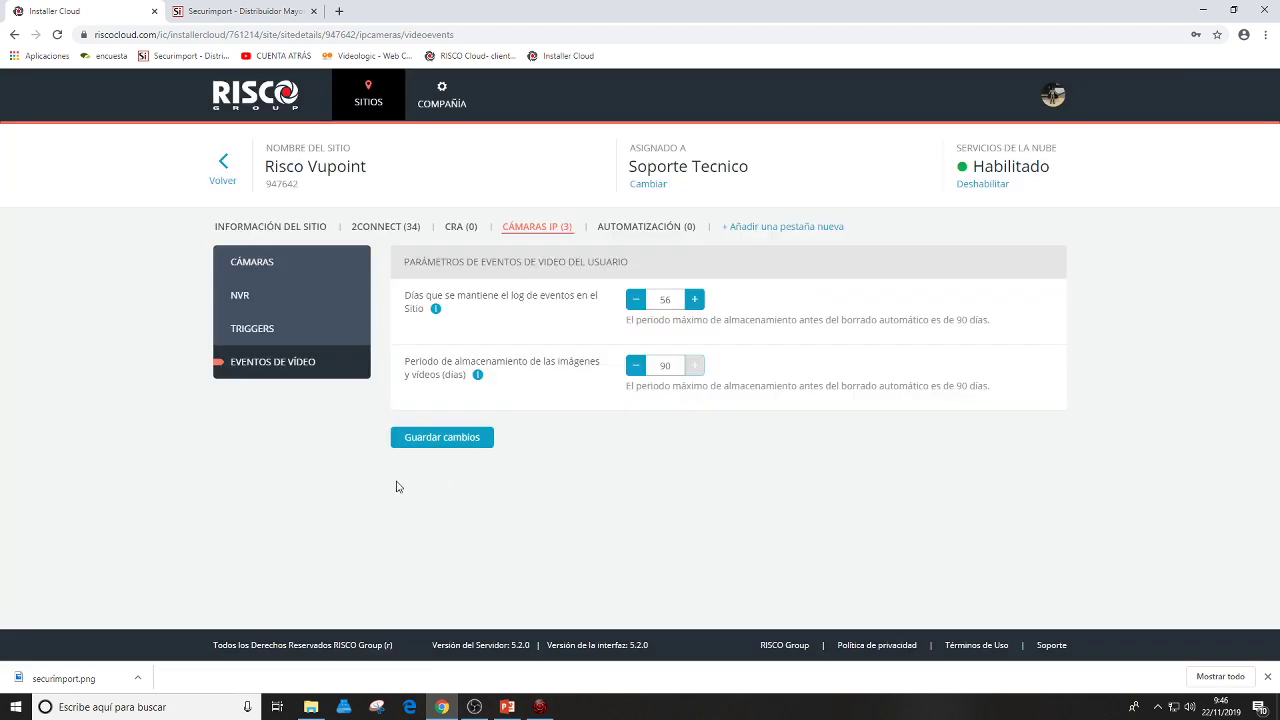
{"action": "left_click", "coordinate": [415, 437]}
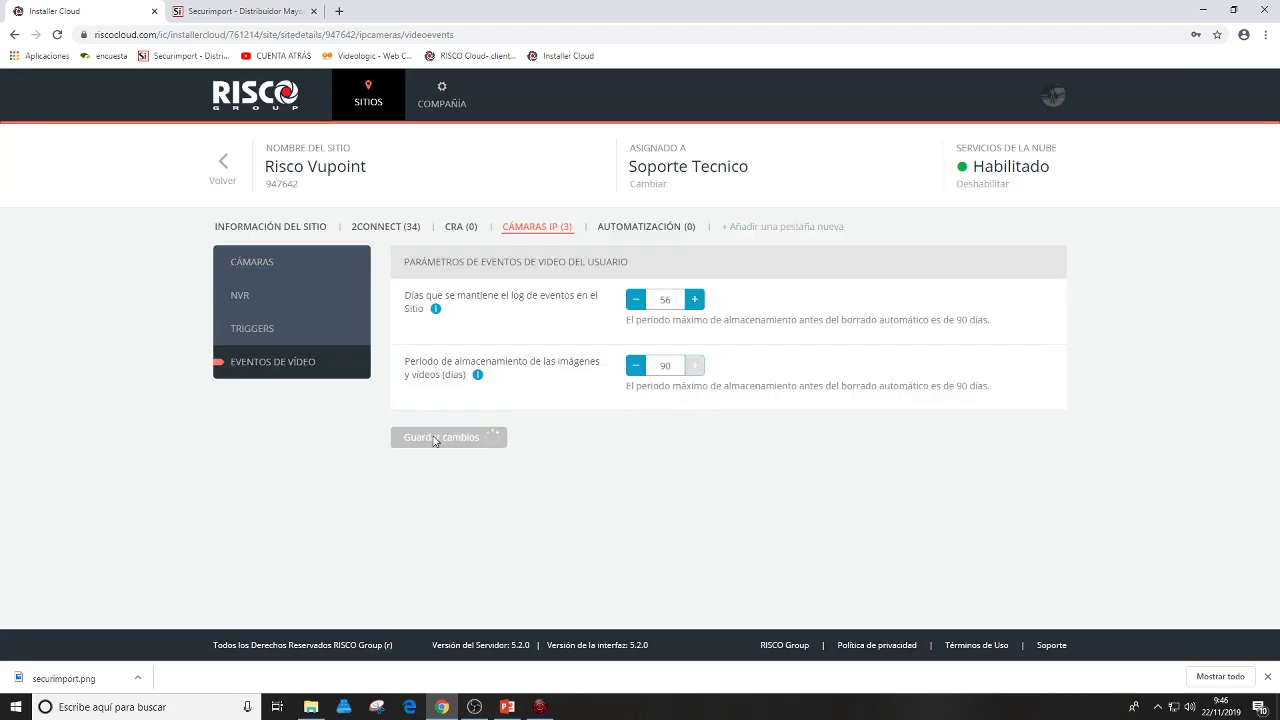
{"action": "left_click", "coordinate": [247, 343]}
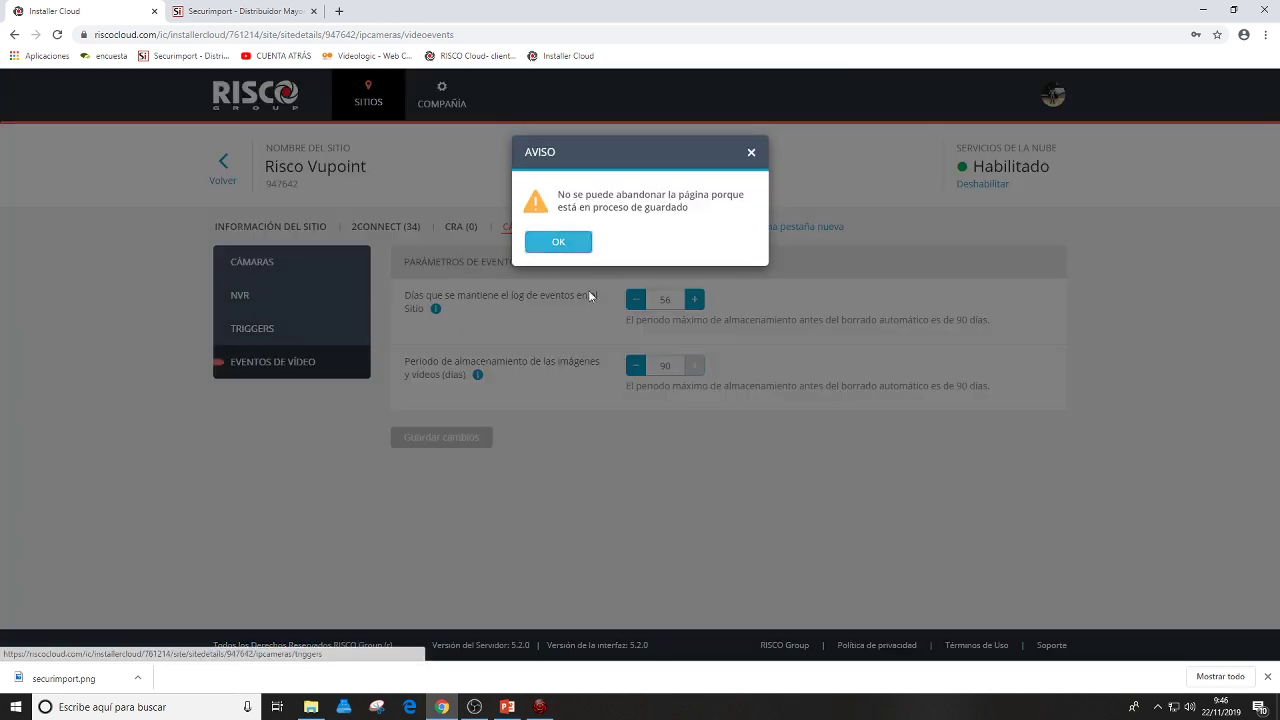
{"action": "left_click", "coordinate": [568, 242]}
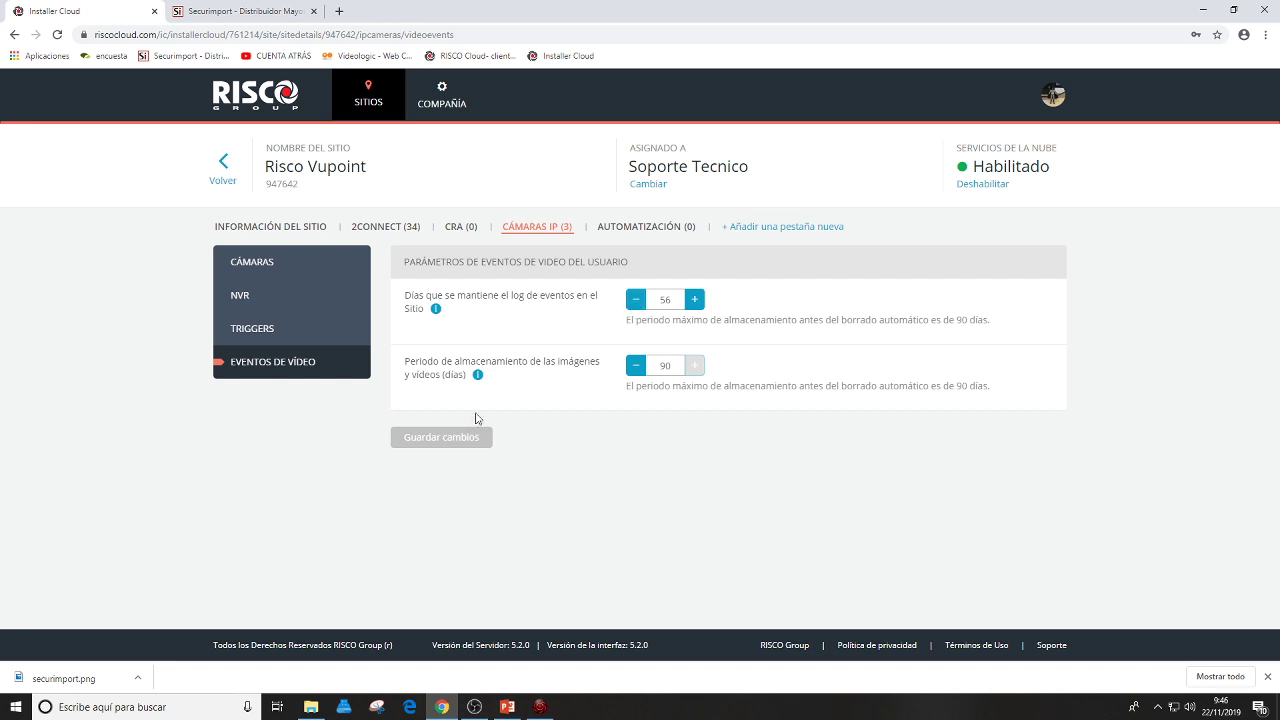
Review the site's cameras, triggers and video event parameters, plus its automation gateway page.
{"action": "left_click", "coordinate": [262, 266]}
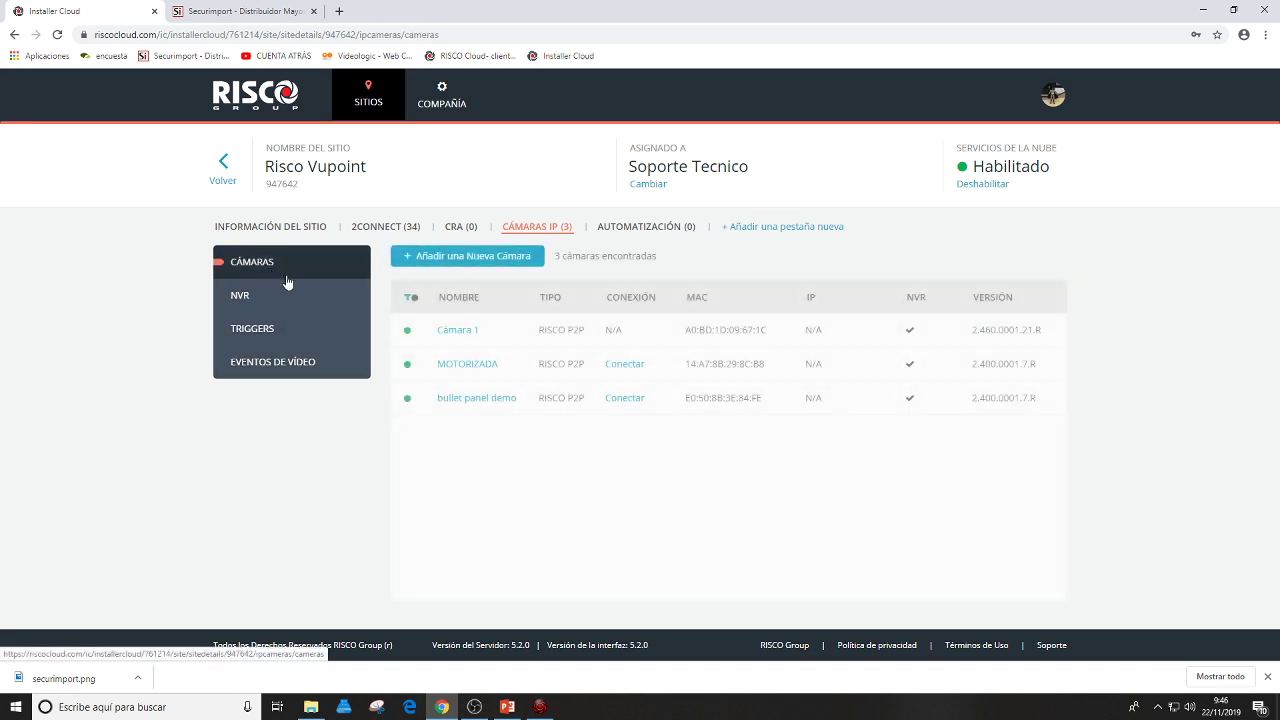
{"action": "left_click", "coordinate": [280, 338]}
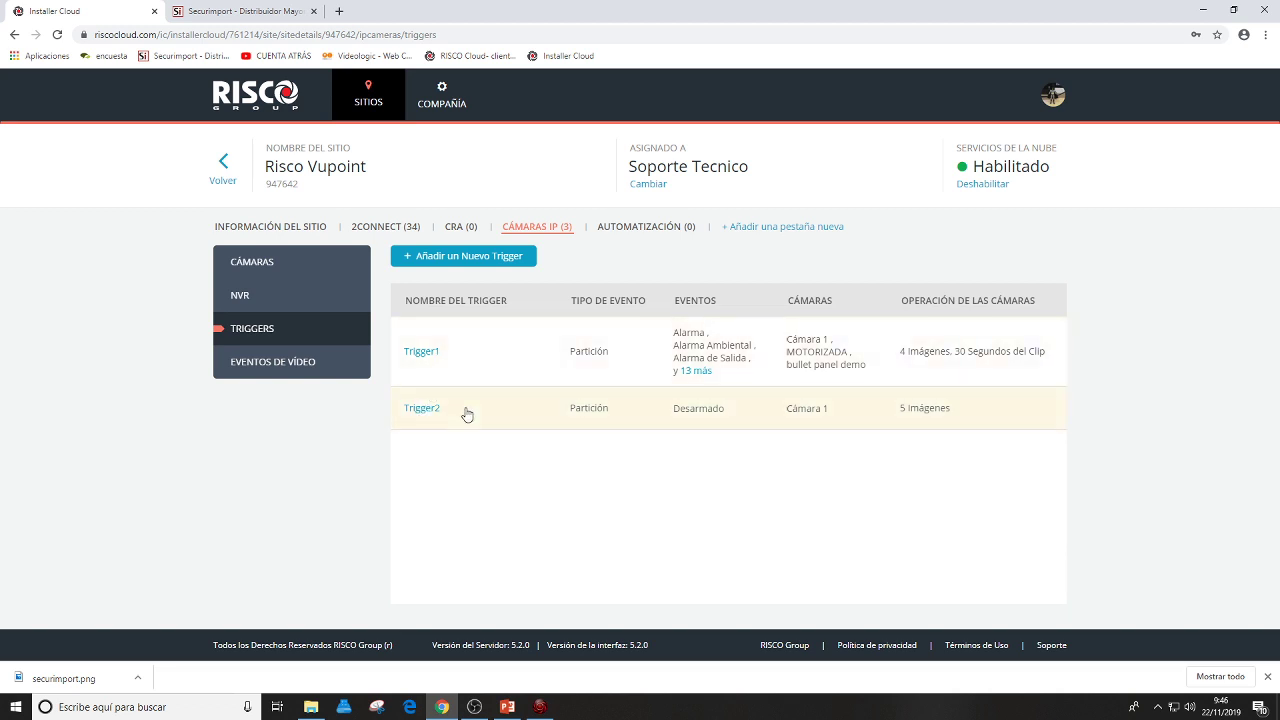
{"action": "left_click", "coordinate": [287, 365]}
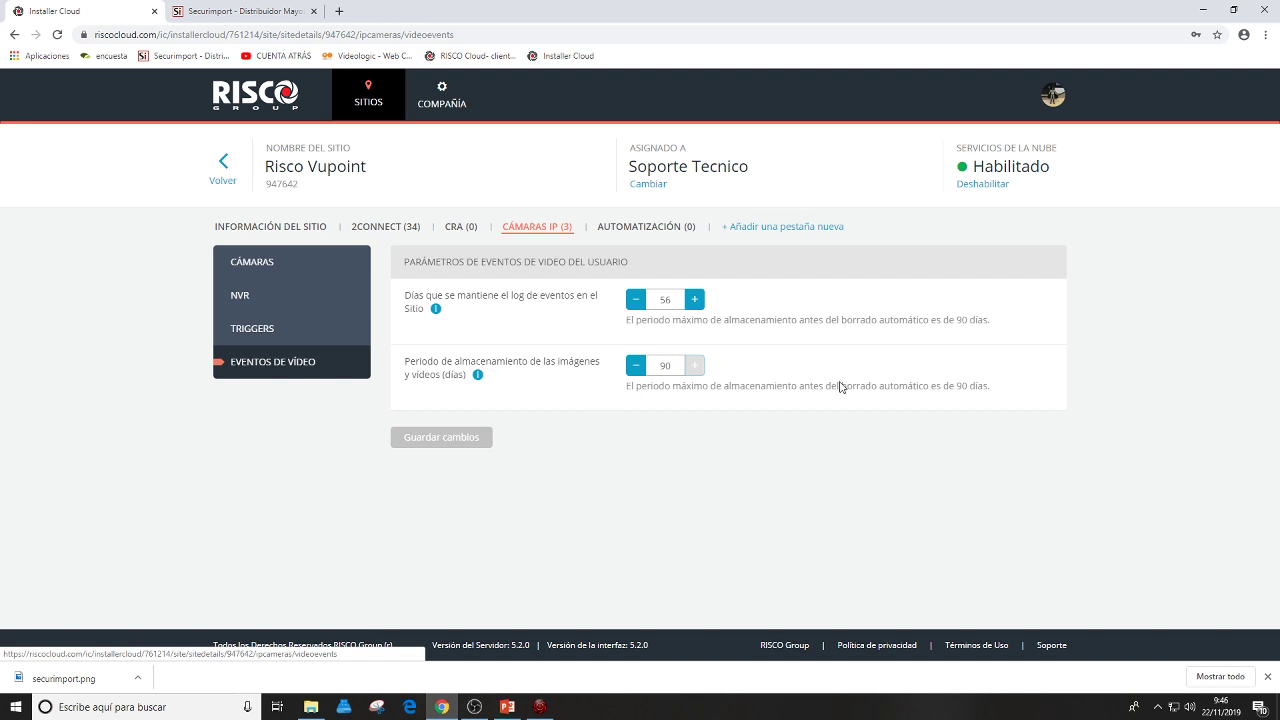
{"action": "left_click", "coordinate": [667, 228]}
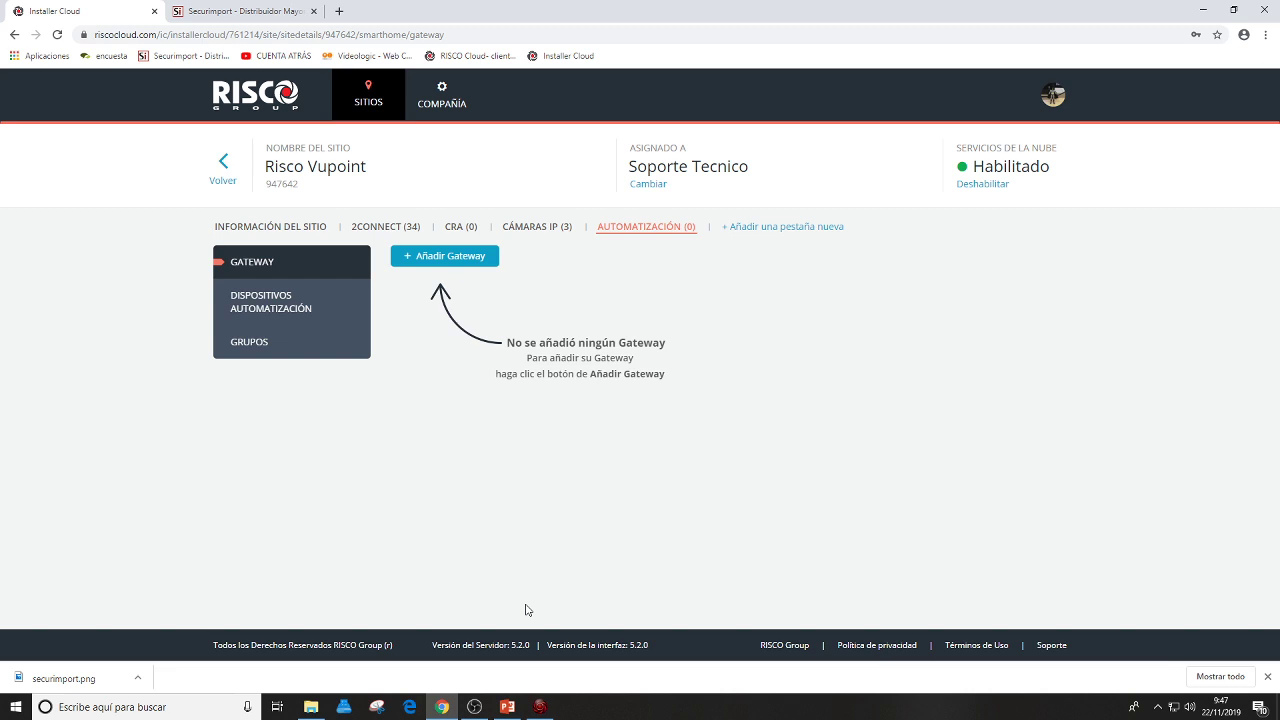
Switch to the RECentral window mirroring the iRISCO mobile app and maximize it.
{"action": "mouse_move", "coordinate": [538, 709]}
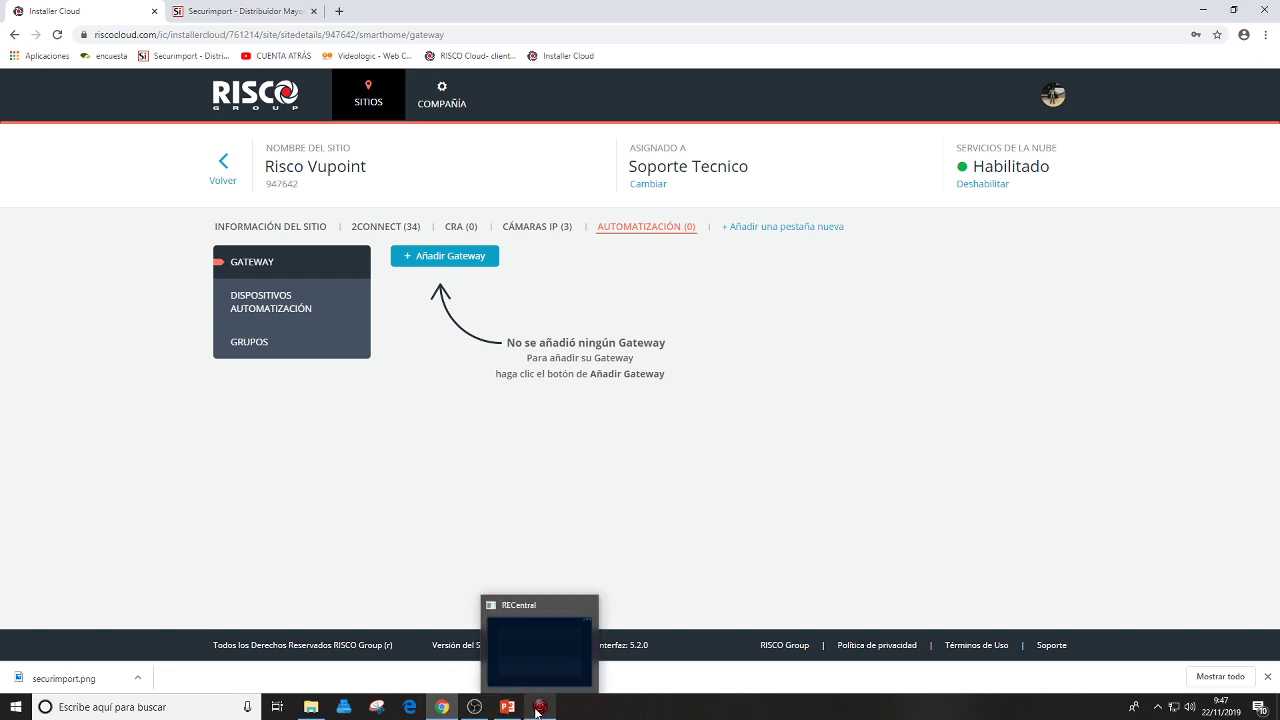
{"action": "left_click", "coordinate": [538, 709]}
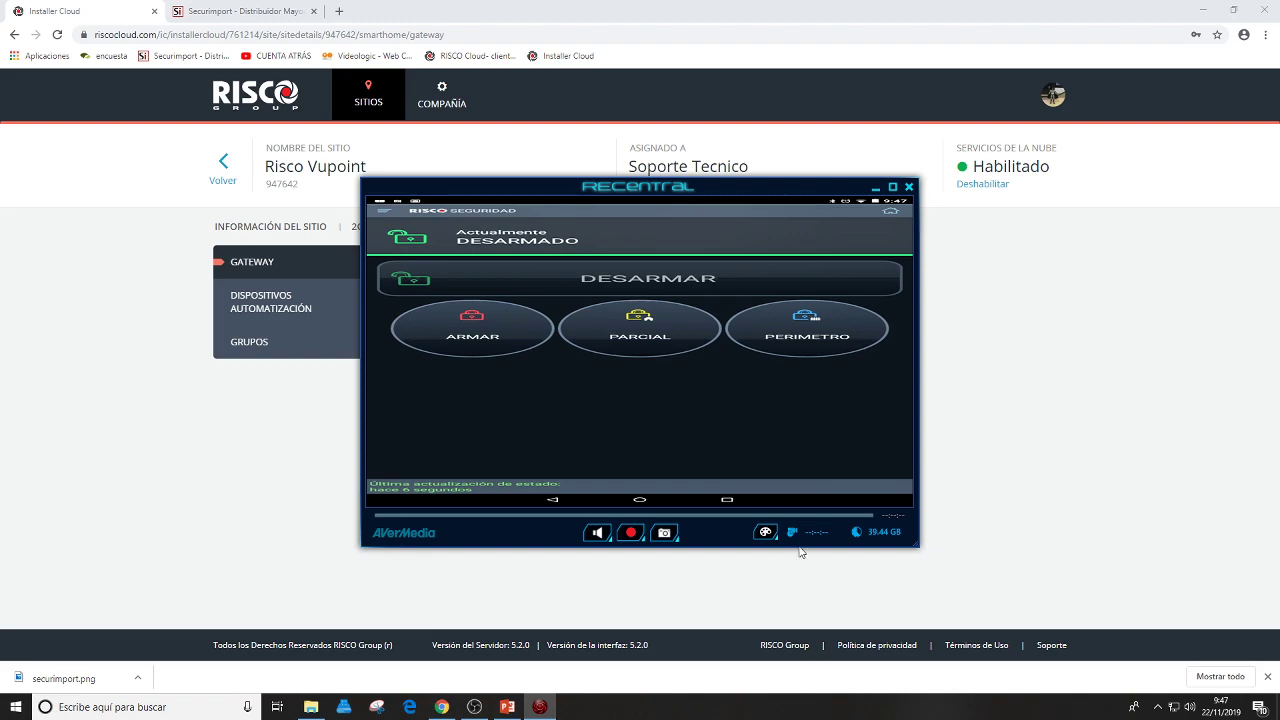
{"action": "left_click", "coordinate": [892, 187]}
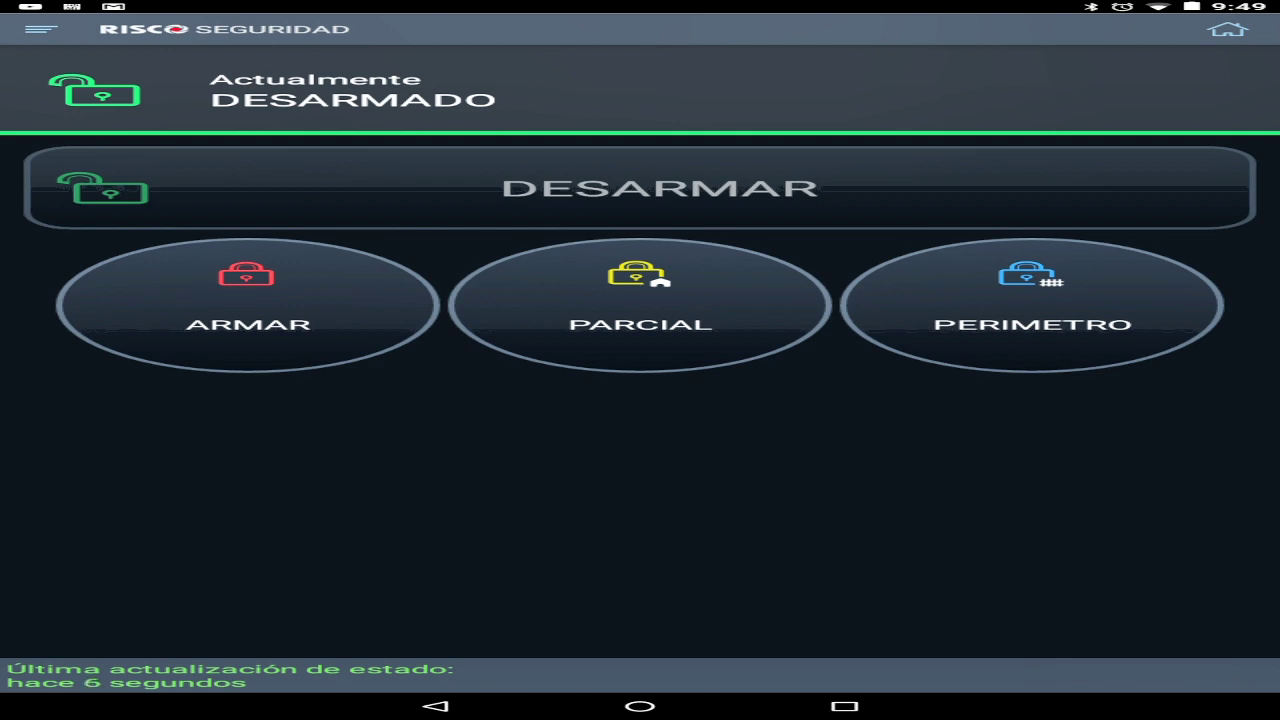
Show the list of cameras in the mobile app and view the live image of Cámara 1.
{"action": "left_click", "coordinate": [40, 28]}
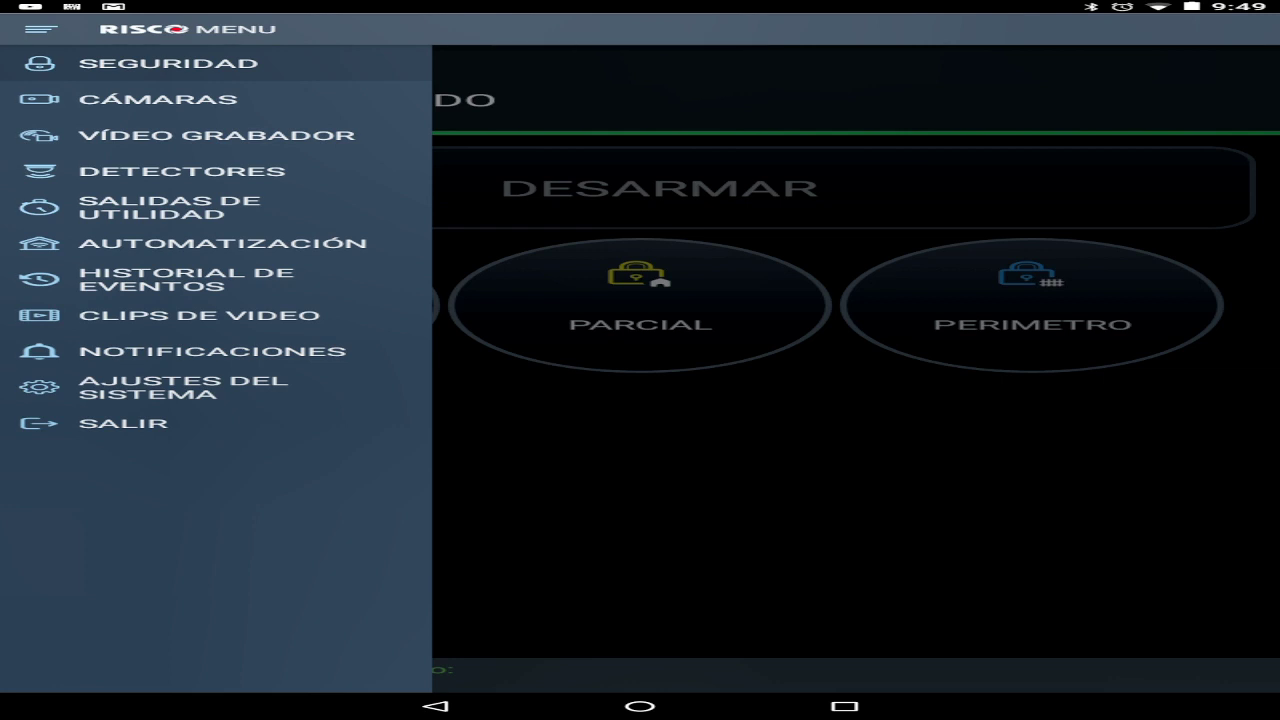
{"action": "left_click", "coordinate": [156, 99]}
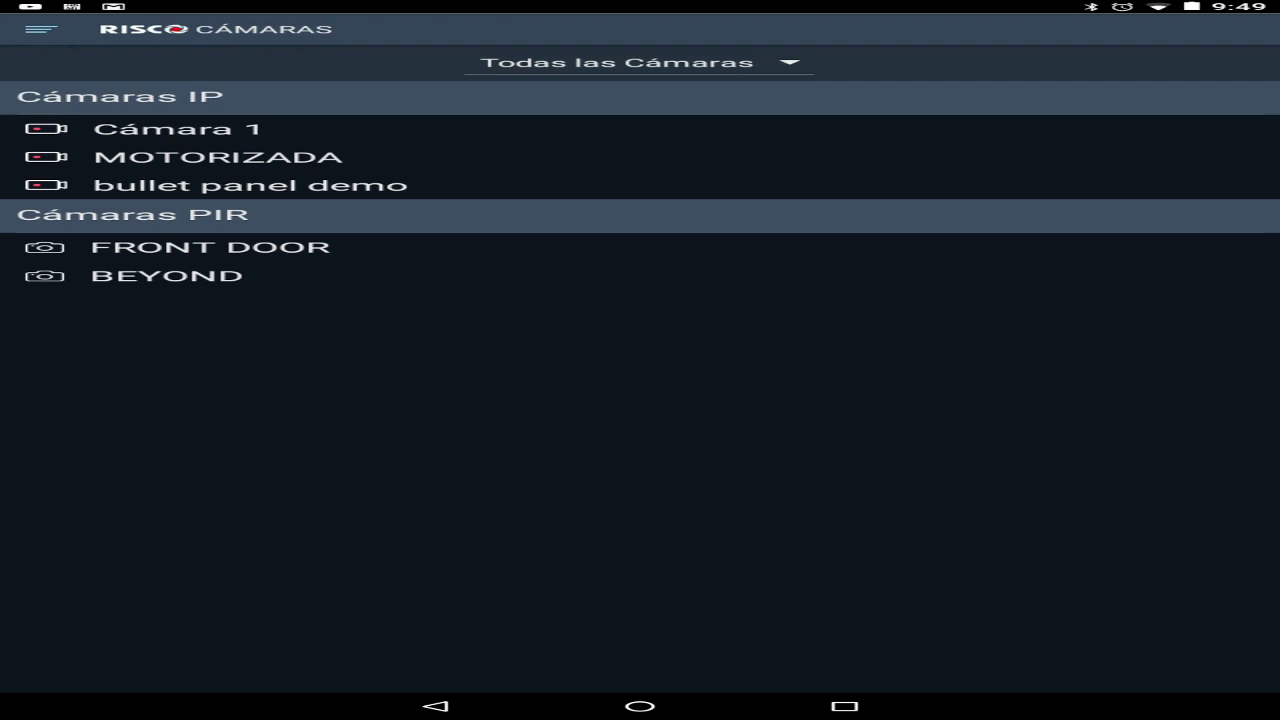
{"action": "left_click", "coordinate": [177, 128]}
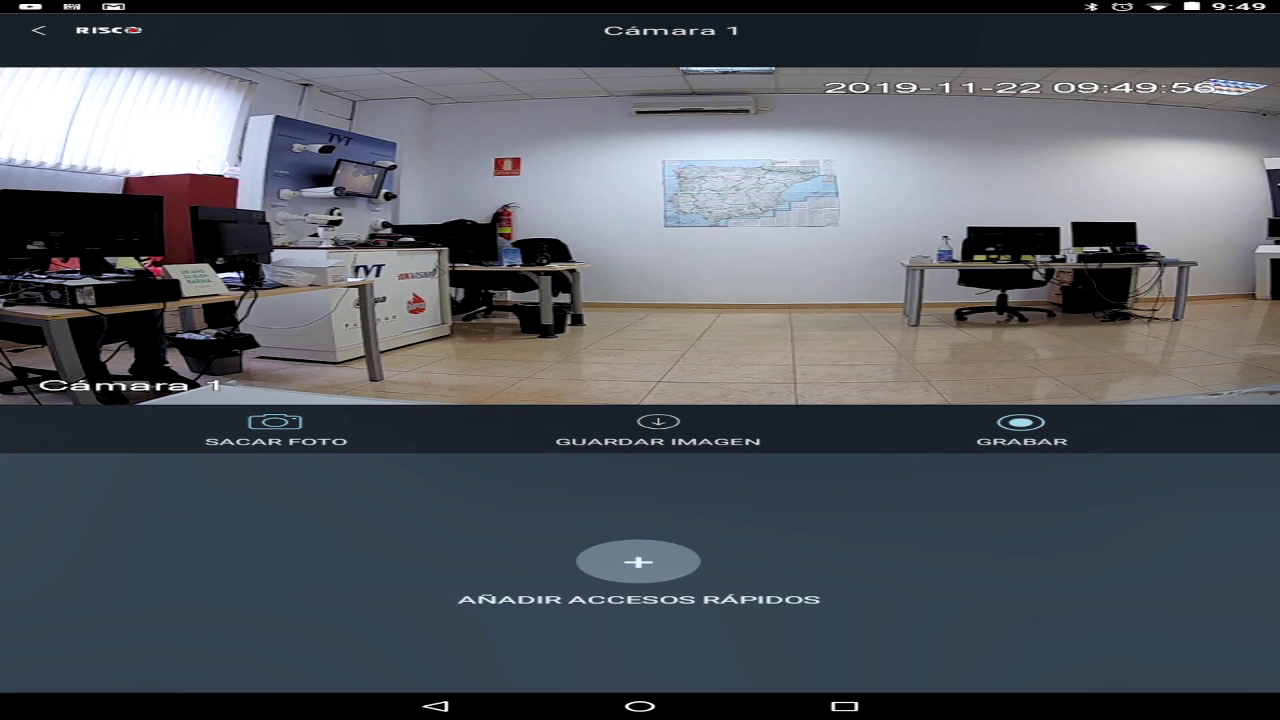
View the MOTORIZADA camera live, dismiss its pan-and-tilt control hints and allow iRISCO to record audio.
{"action": "mouse_move", "coordinate": [254, 220]}
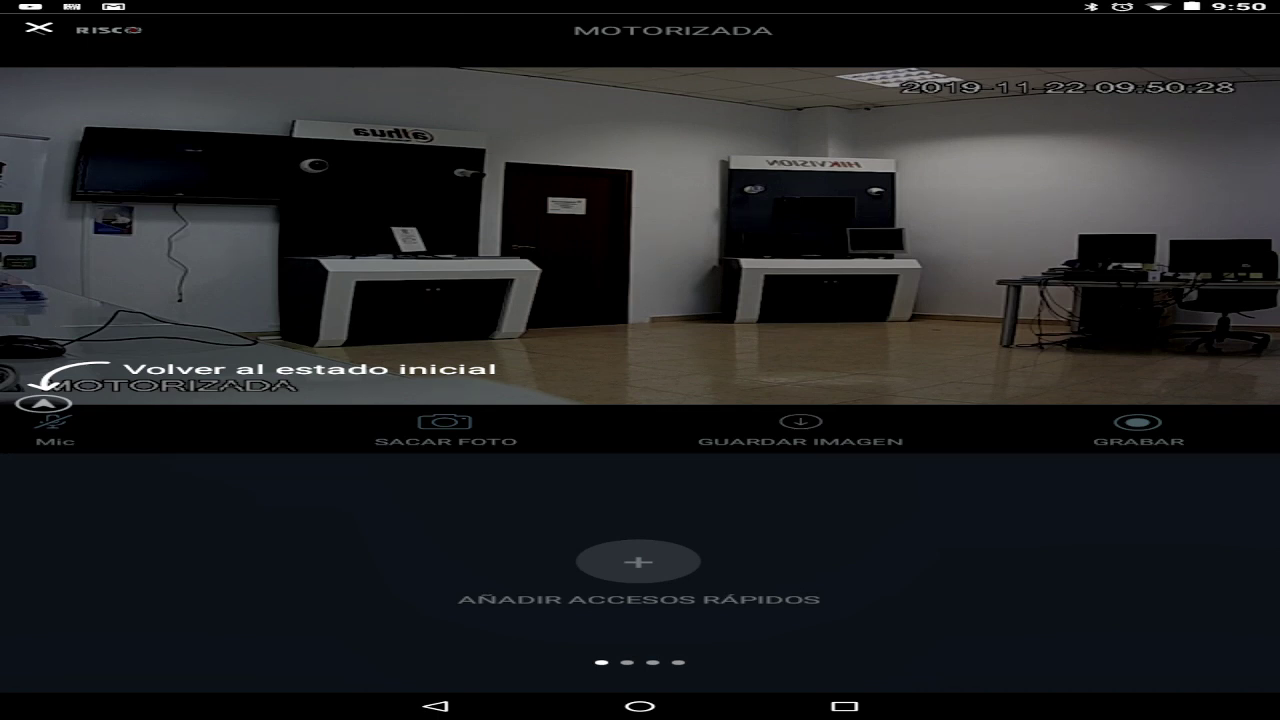
{"action": "mouse_move", "coordinate": [662, 476]}
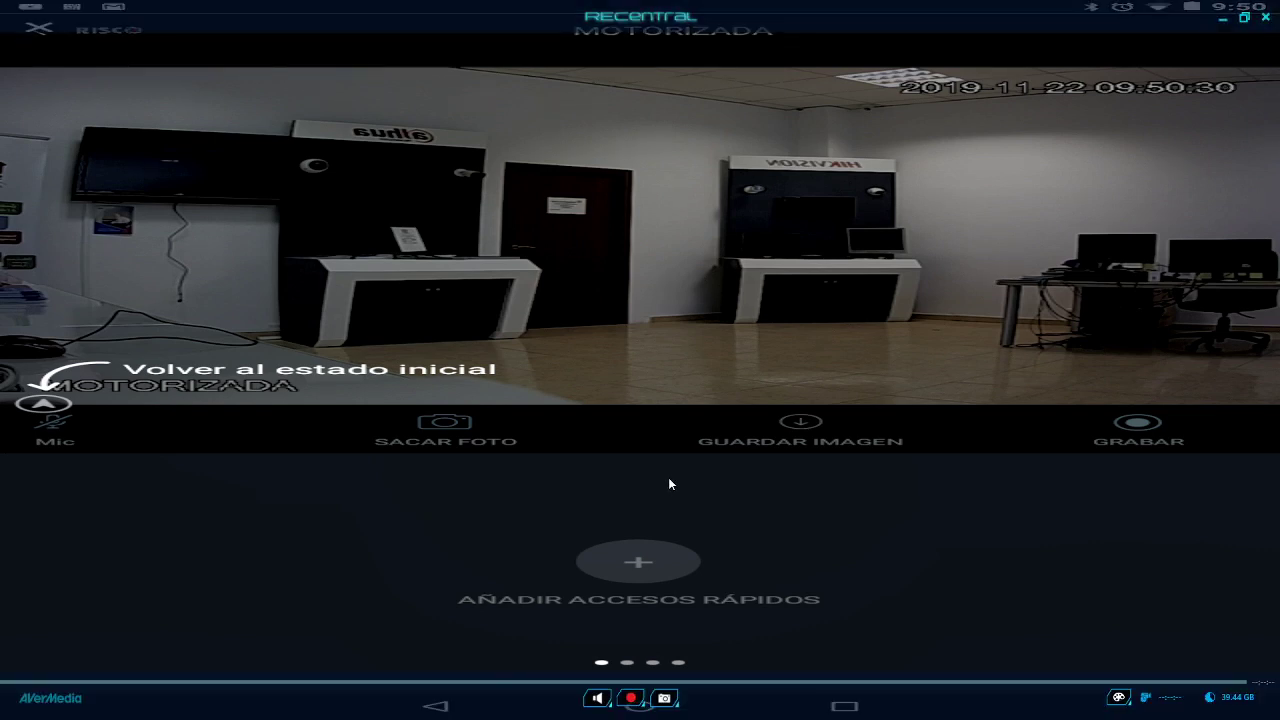
{"action": "left_click", "coordinate": [679, 483]}
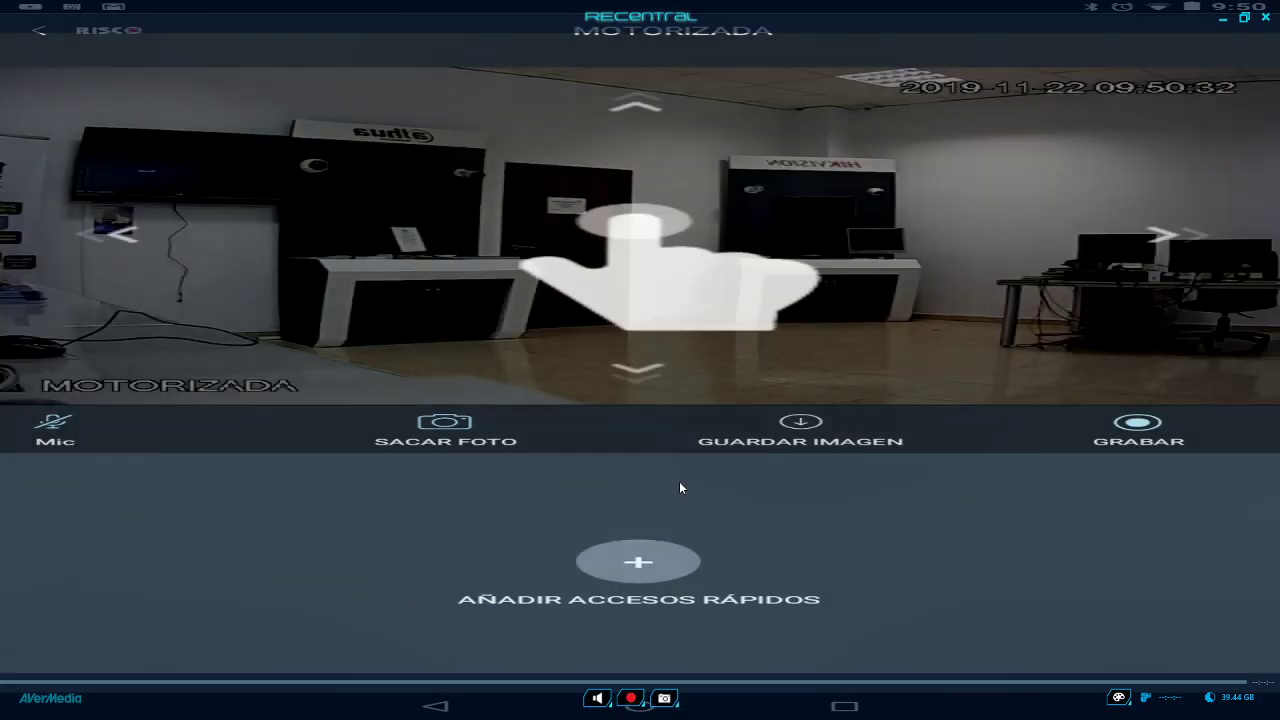
{"action": "left_click", "coordinate": [682, 486]}
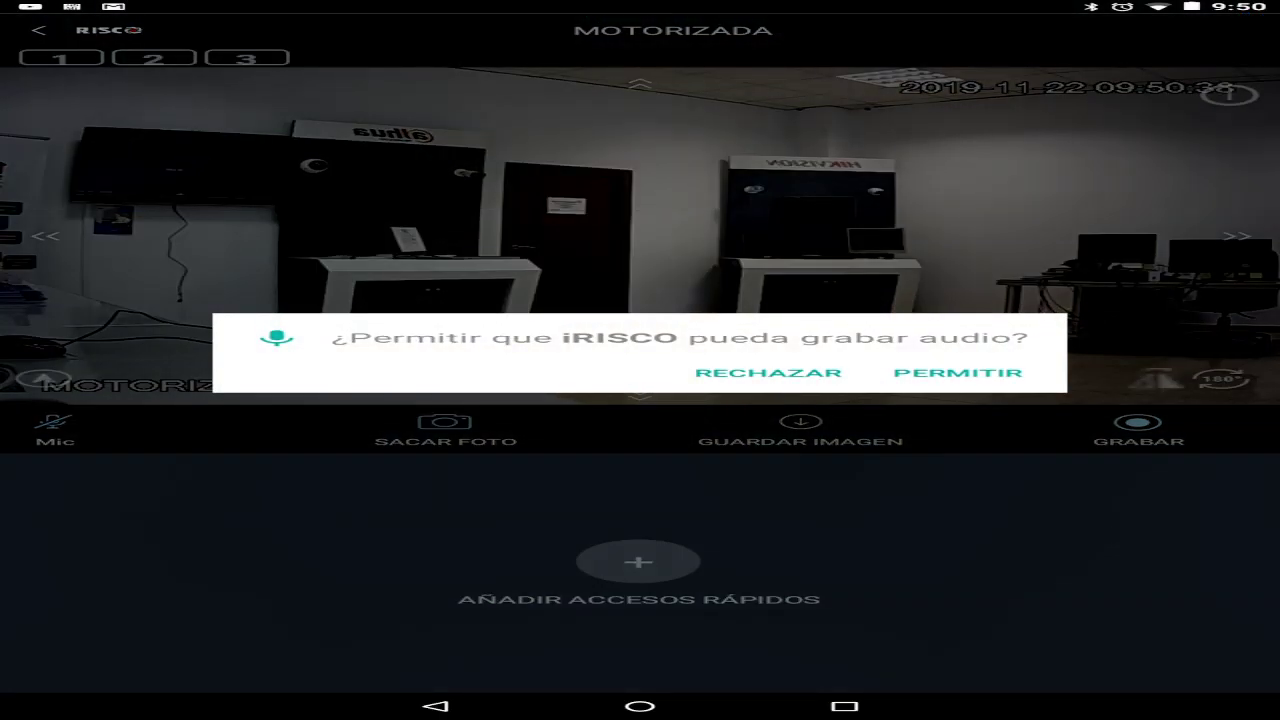
{"action": "left_click", "coordinate": [957, 373]}
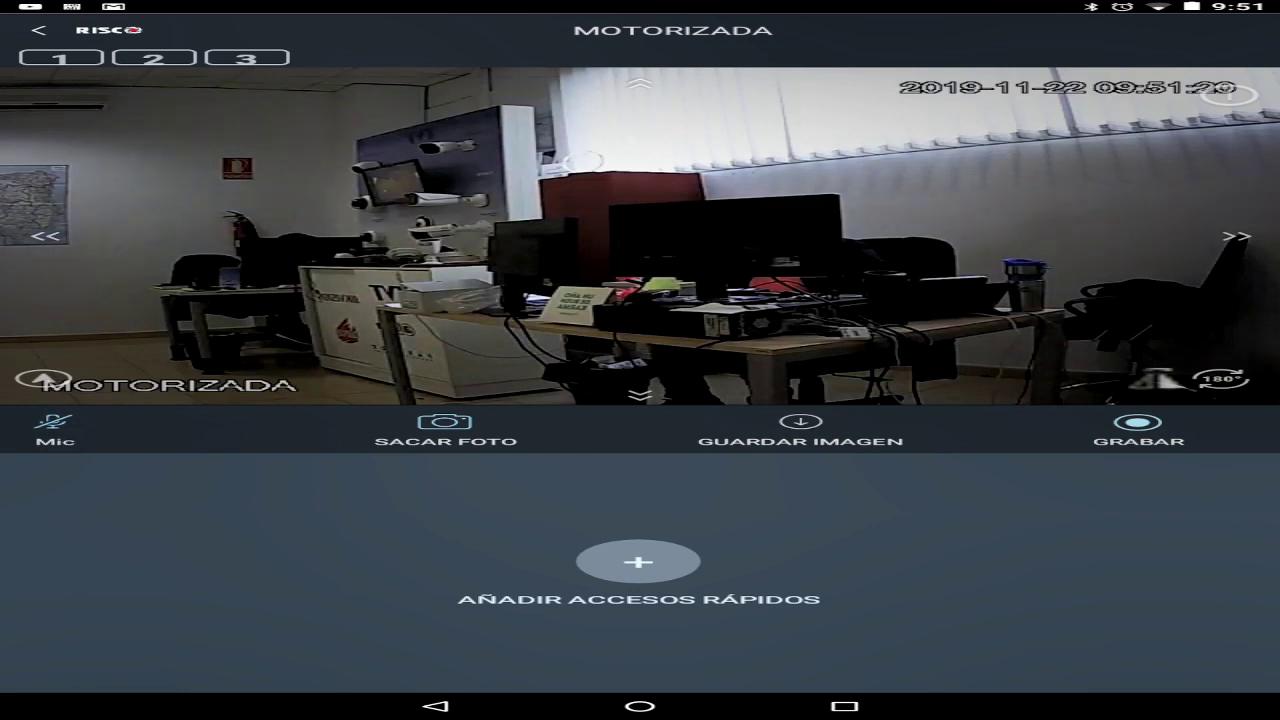
Return to the camera list and open the FRONT DOOR PIR camera.
{"action": "key", "text": "Escape"}
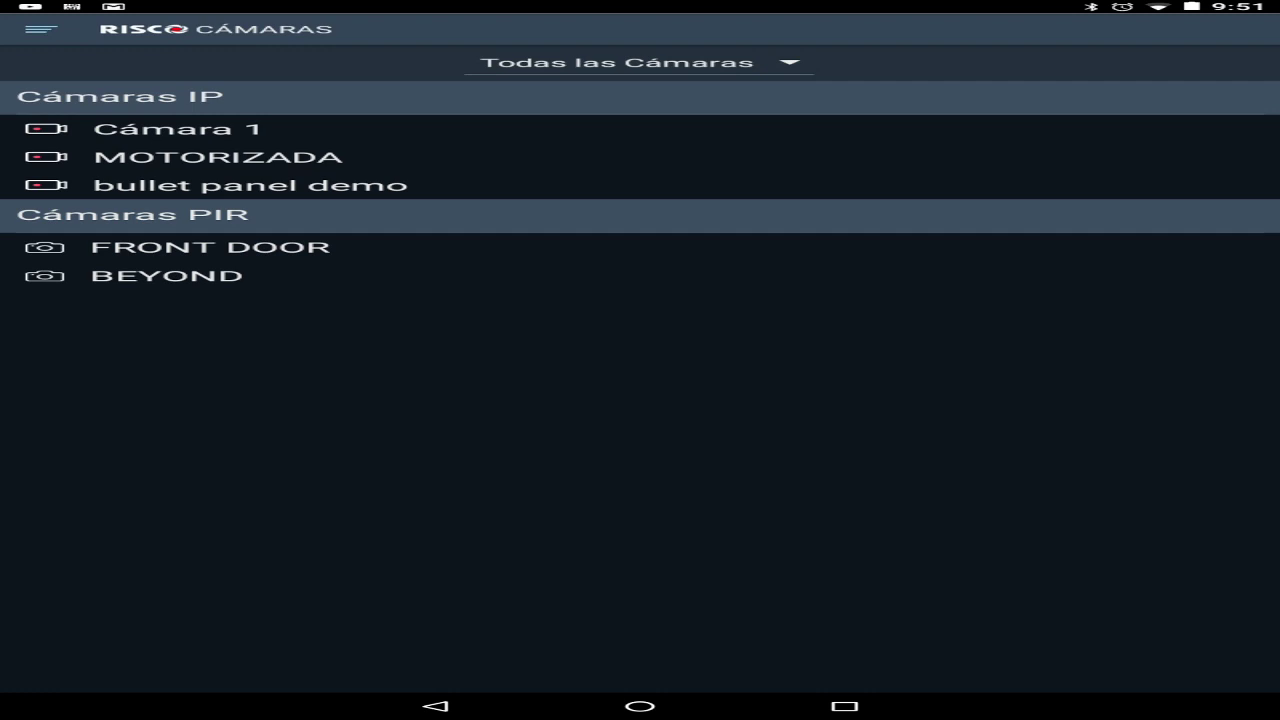
{"action": "left_click", "coordinate": [210, 247]}
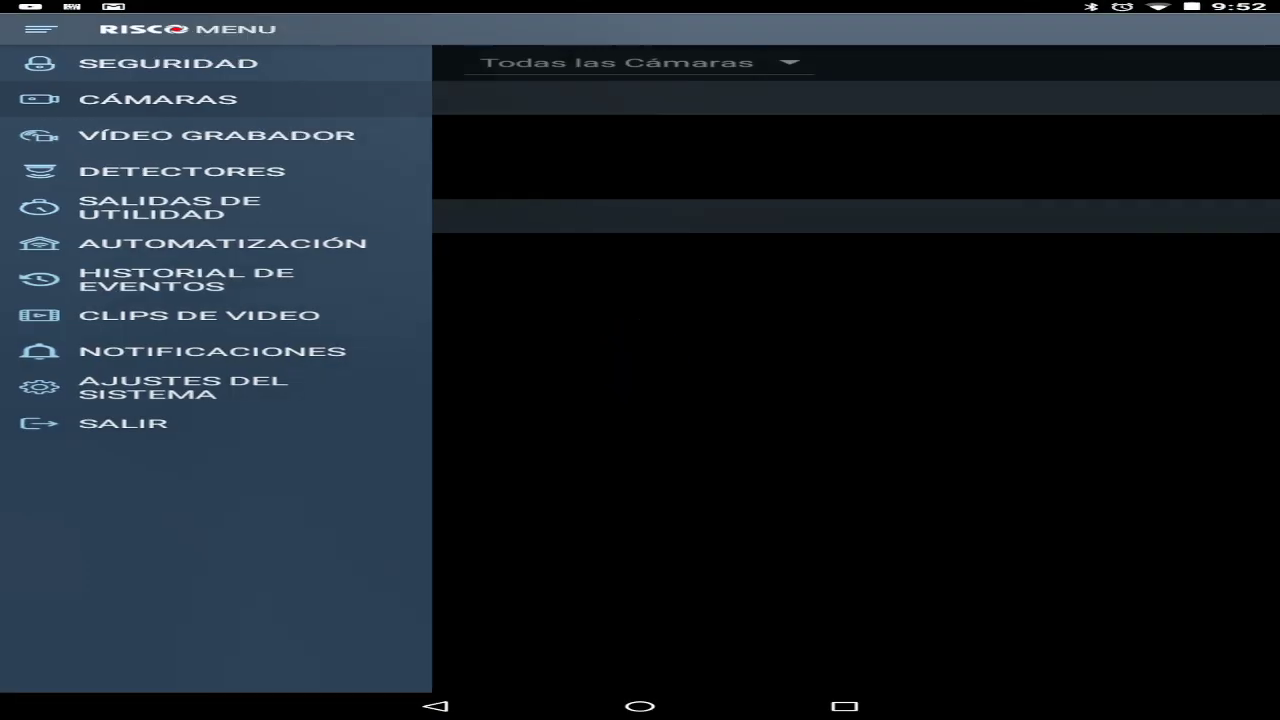
Show the event history and view the third image captured for today's 09:48 Desarmado event.
{"action": "left_click", "coordinate": [186, 279]}
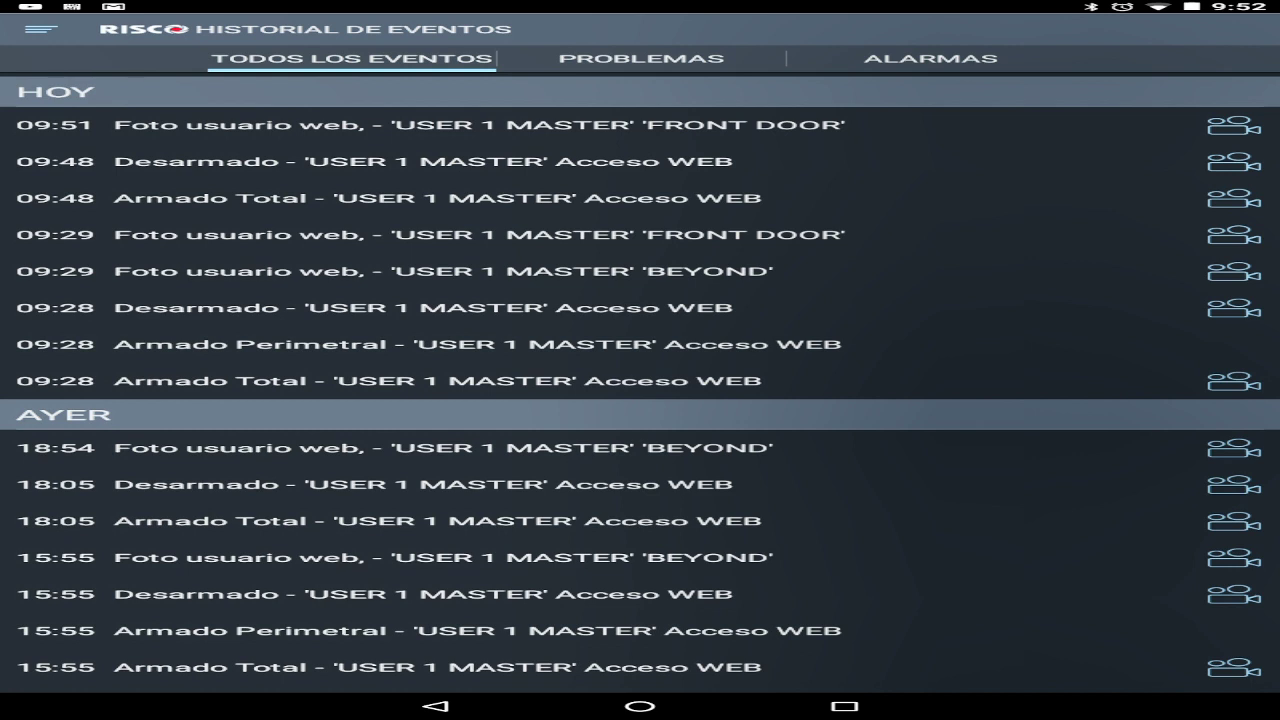
{"action": "left_click", "coordinate": [1233, 161]}
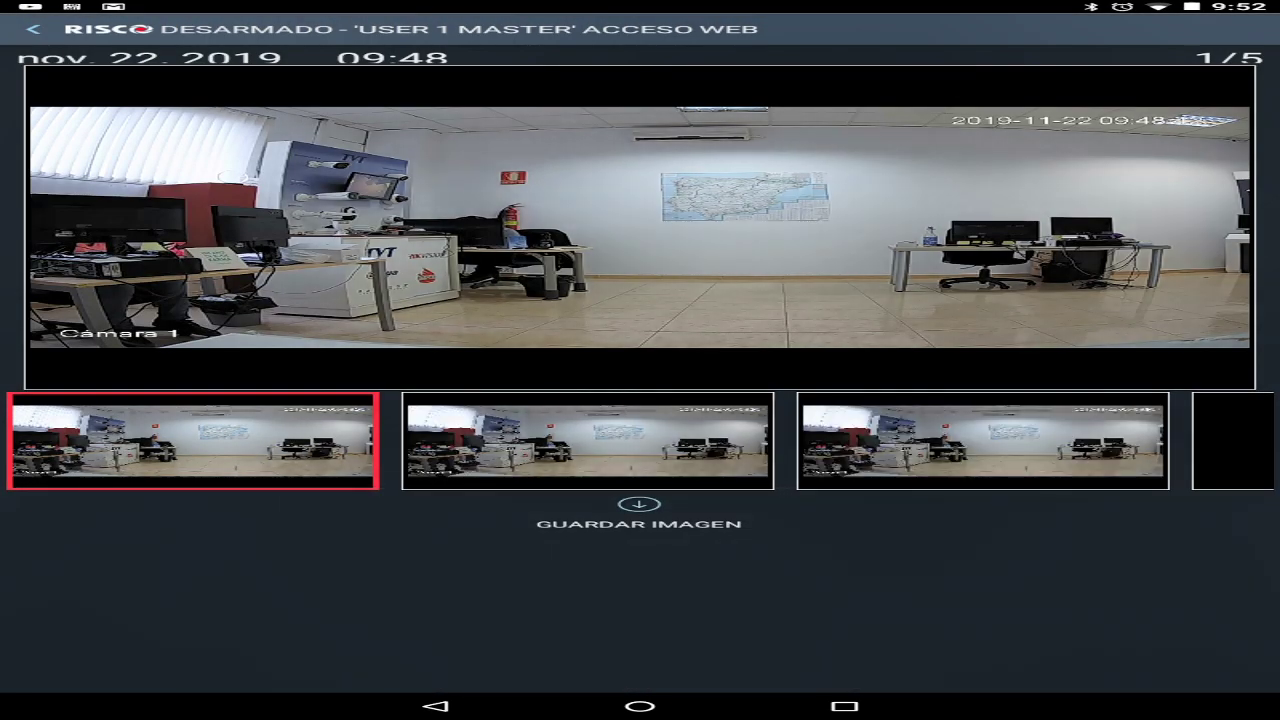
{"action": "left_click", "coordinate": [983, 441]}
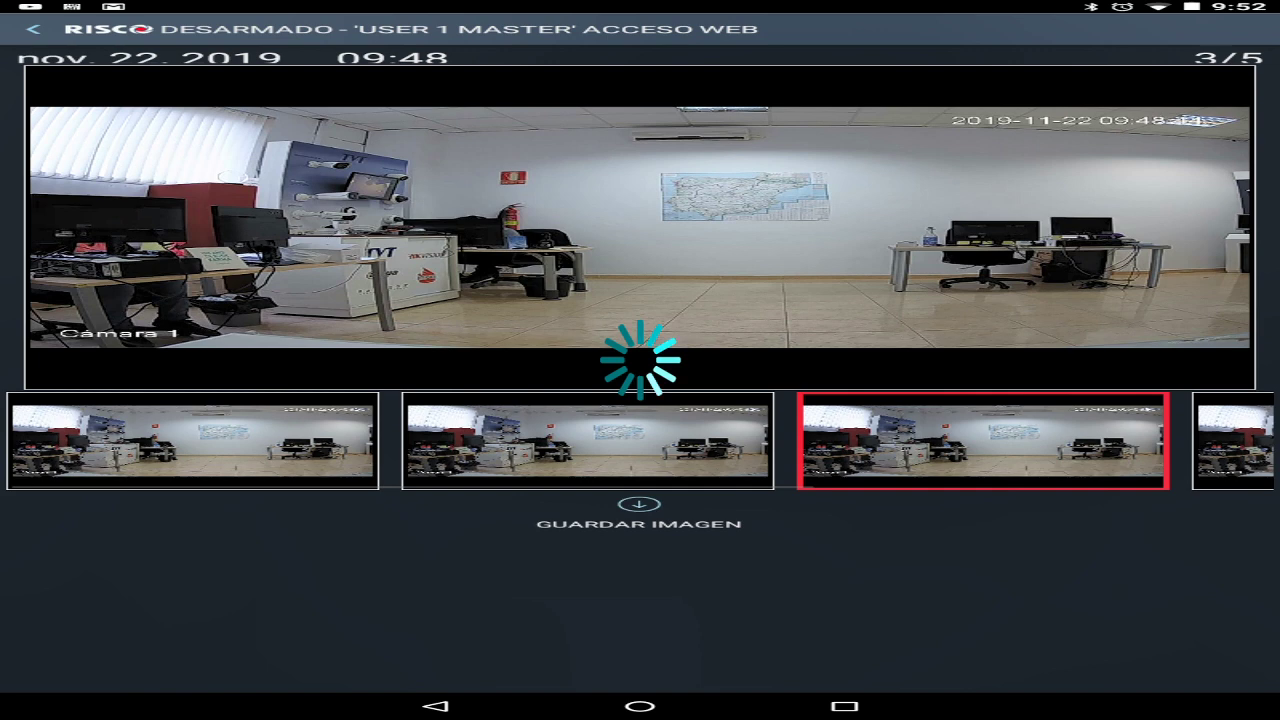
Browse the images of today's 09:48 Armado Total event and open the 09:29 FRONT DOOR photo.
{"action": "key", "text": "Escape"}
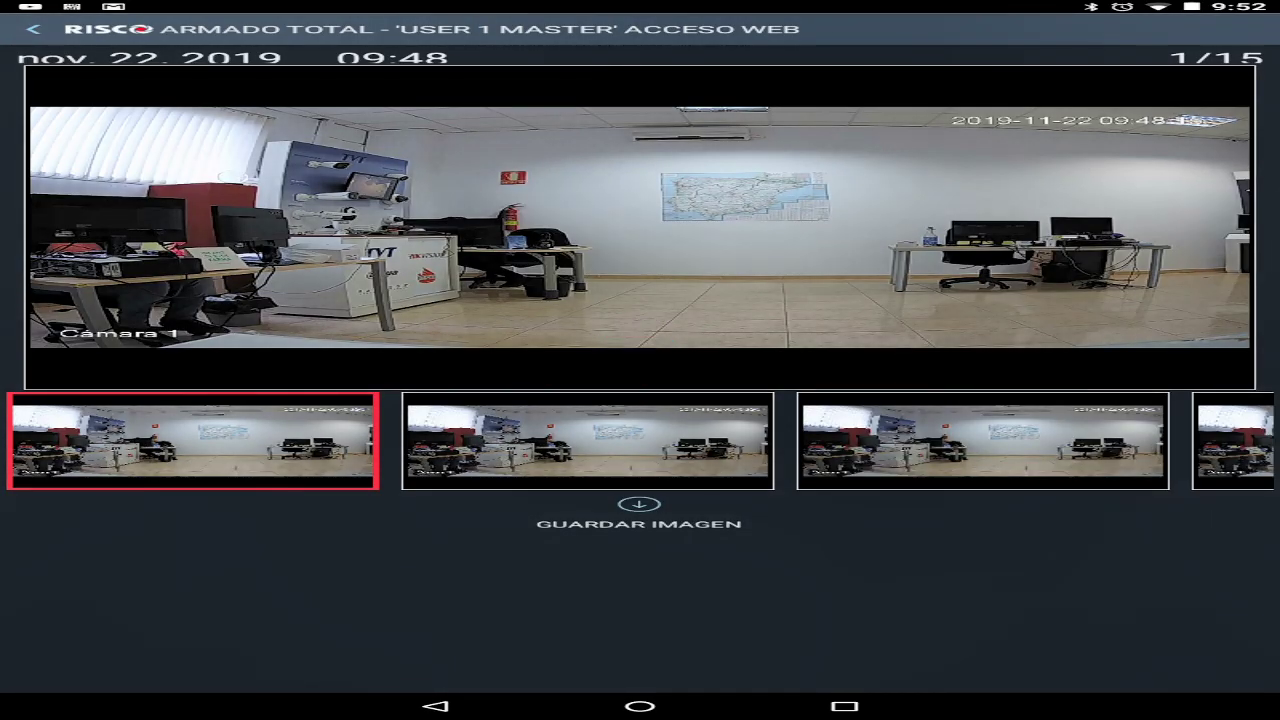
{"action": "left_click_drag", "start_coordinate": [700, 440], "coordinate": [400, 440]}
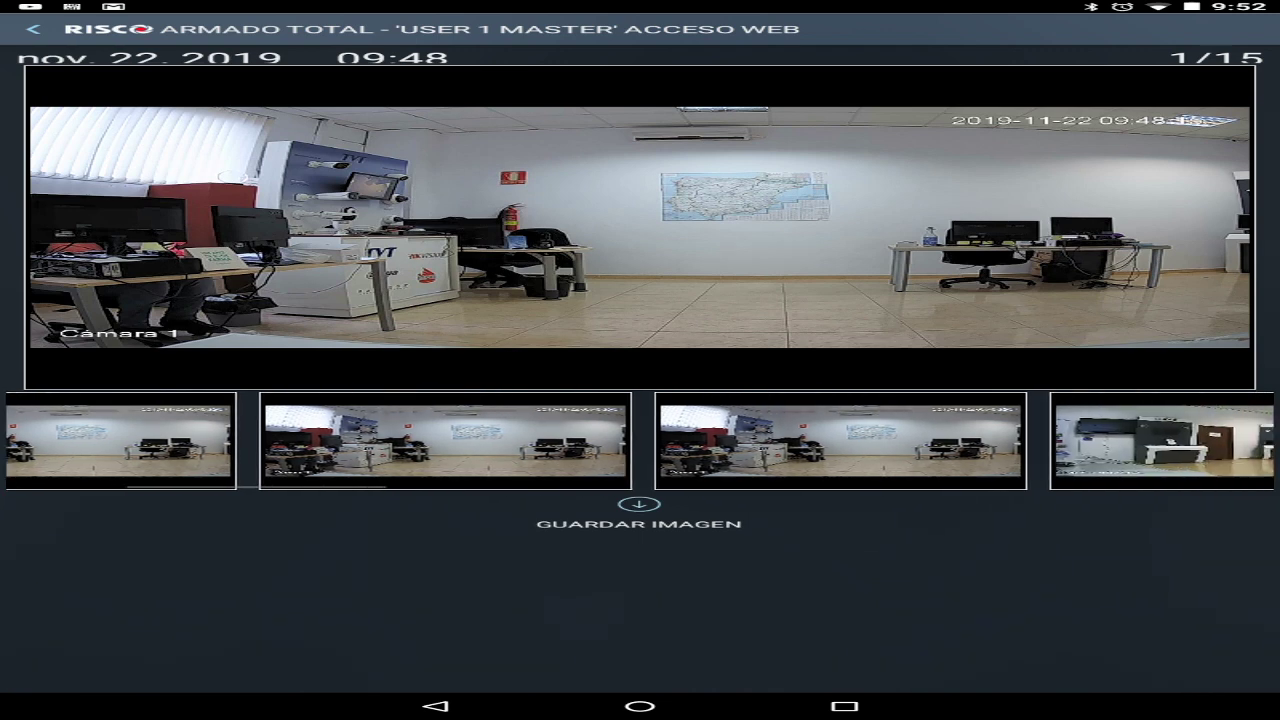
{"action": "left_click", "coordinate": [33, 29]}
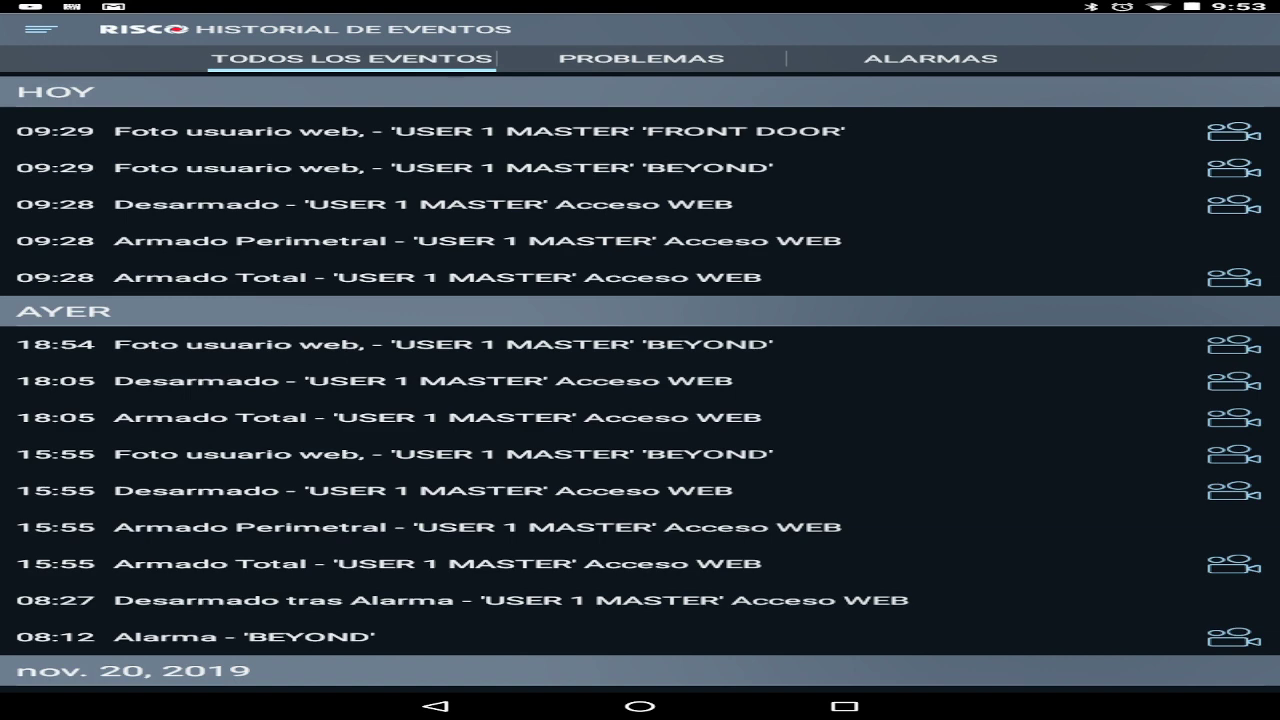
{"action": "left_click", "coordinate": [1232, 131]}
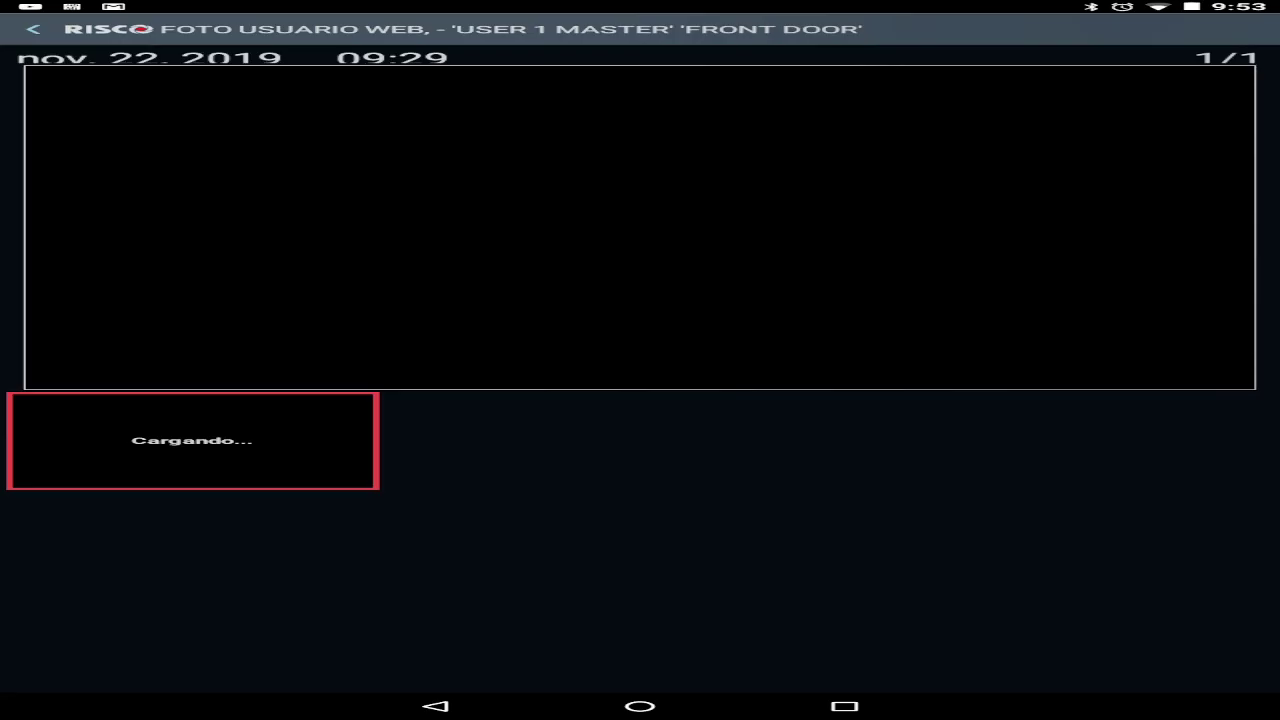
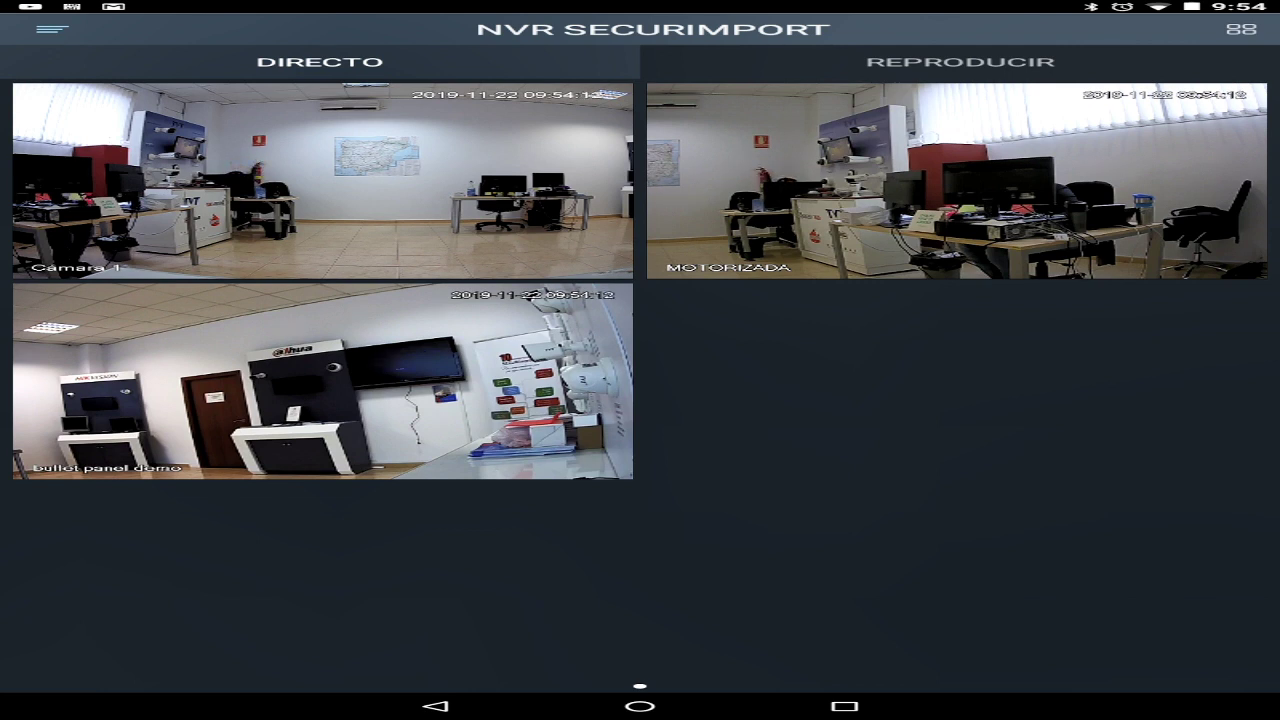
Play back today's NVR recording of the bullet panel demo camera and return to the playback overview.
{"action": "left_click", "coordinate": [960, 61]}
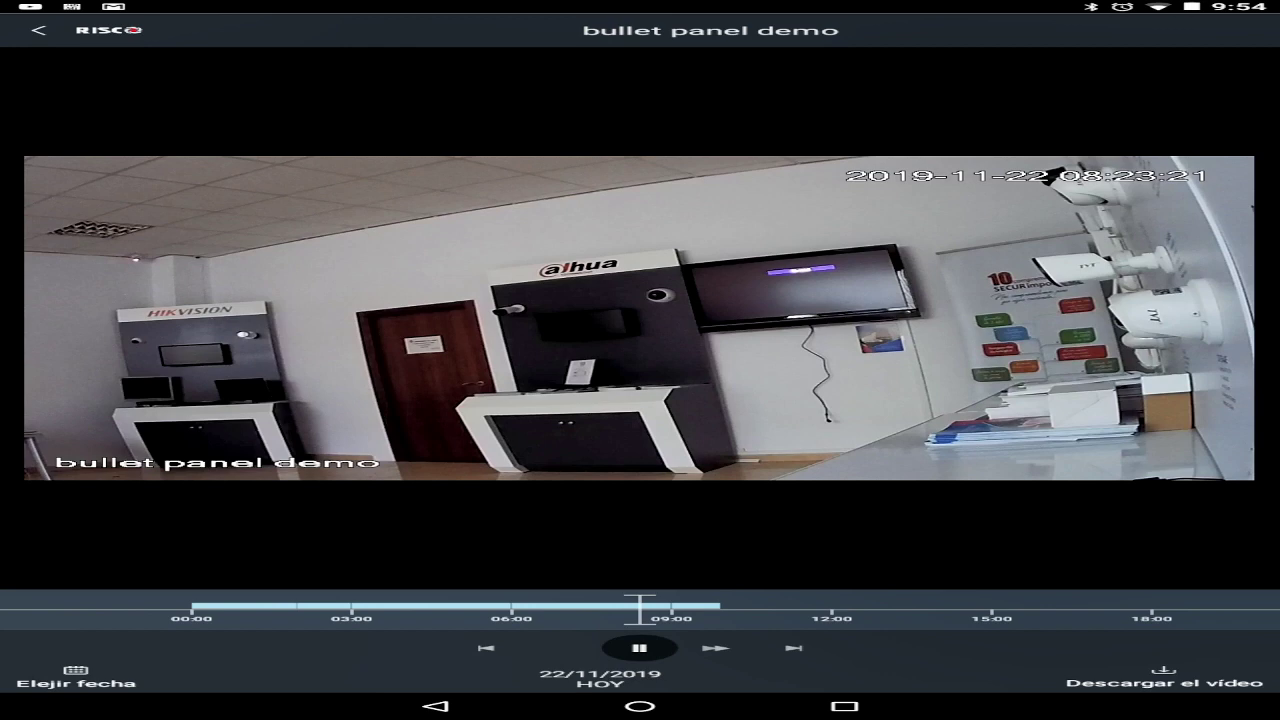
{"action": "key", "text": "Escape"}
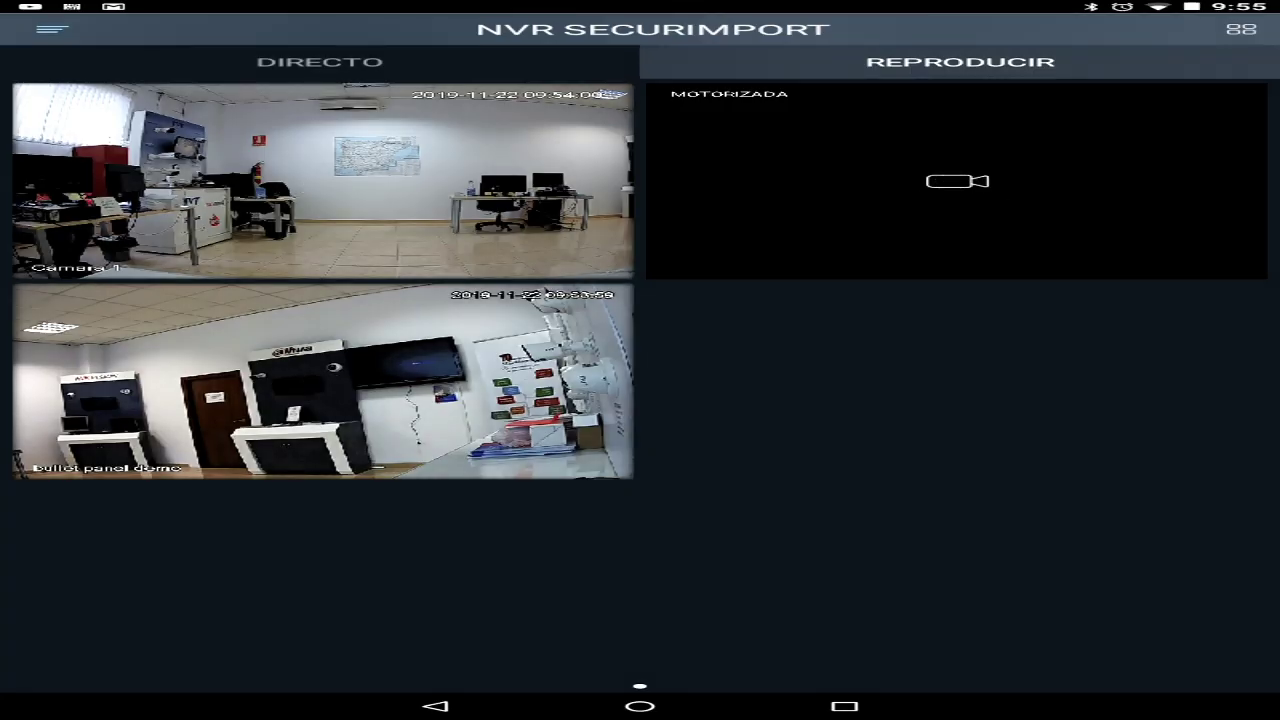
Leave the video recorder section, look at the detectors and show the event history.
{"action": "key", "text": "Escape"}
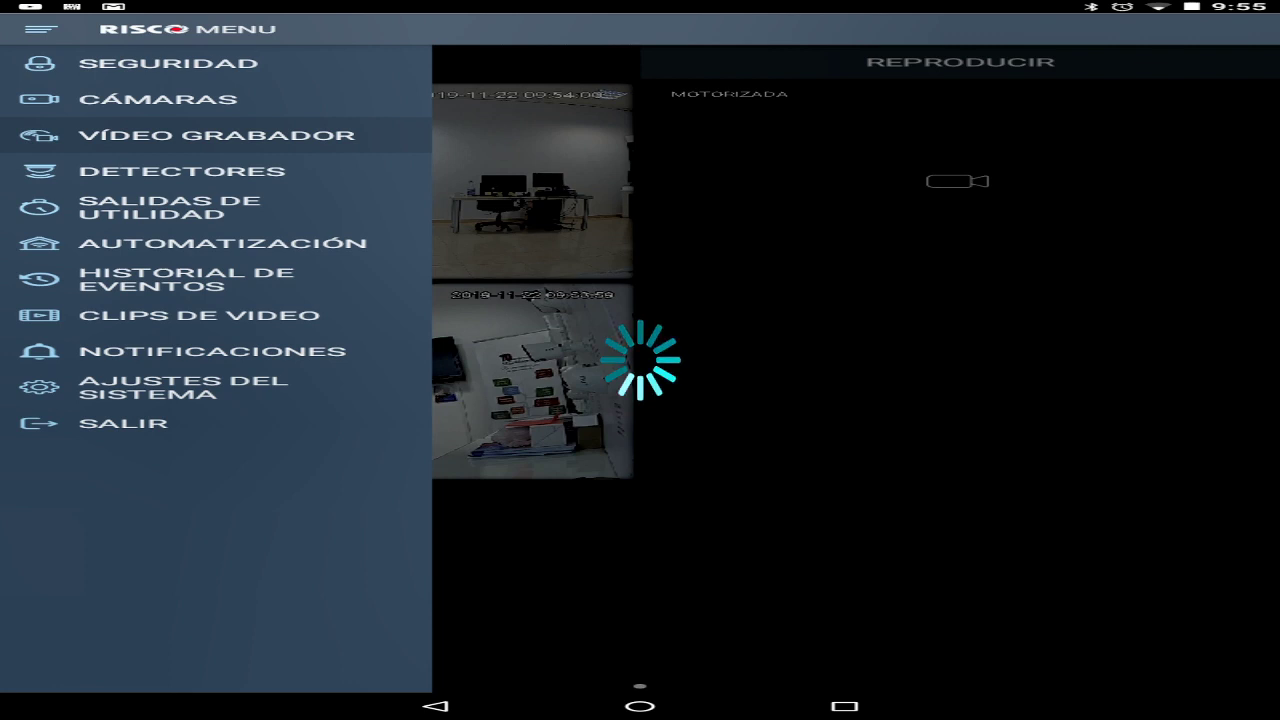
{"action": "left_click", "coordinate": [182, 171]}
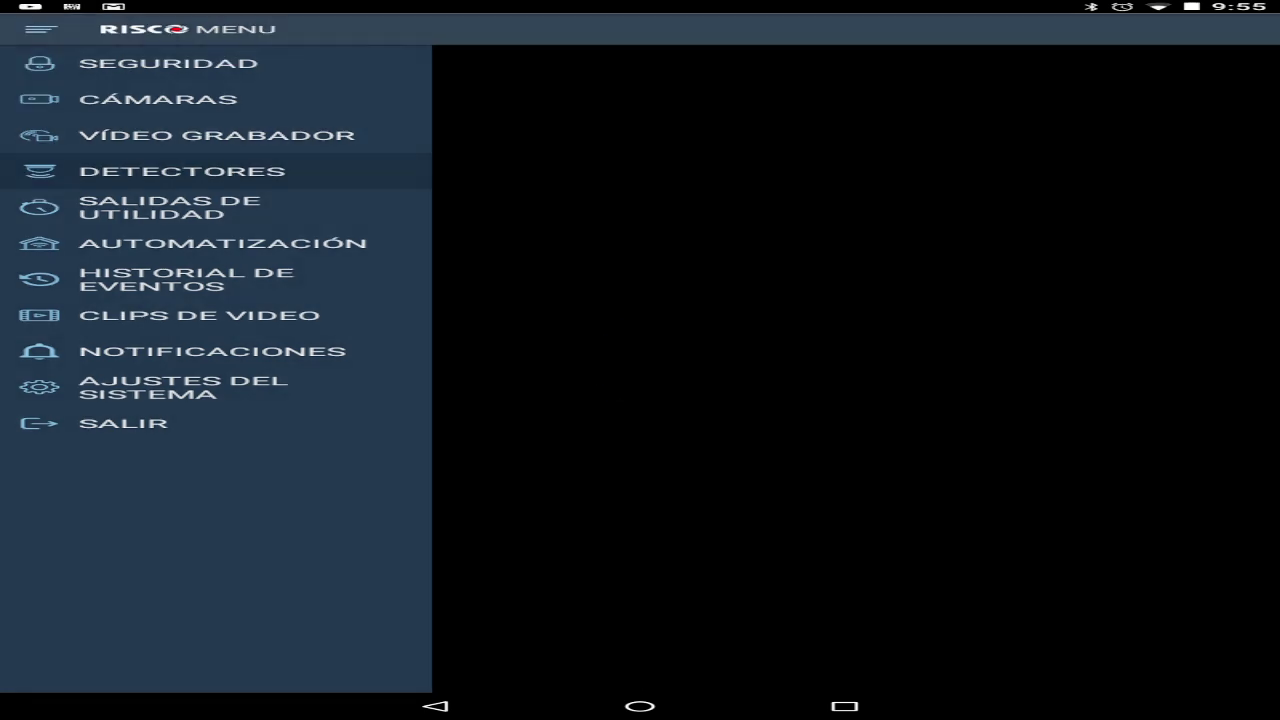
{"action": "left_click", "coordinate": [186, 279]}
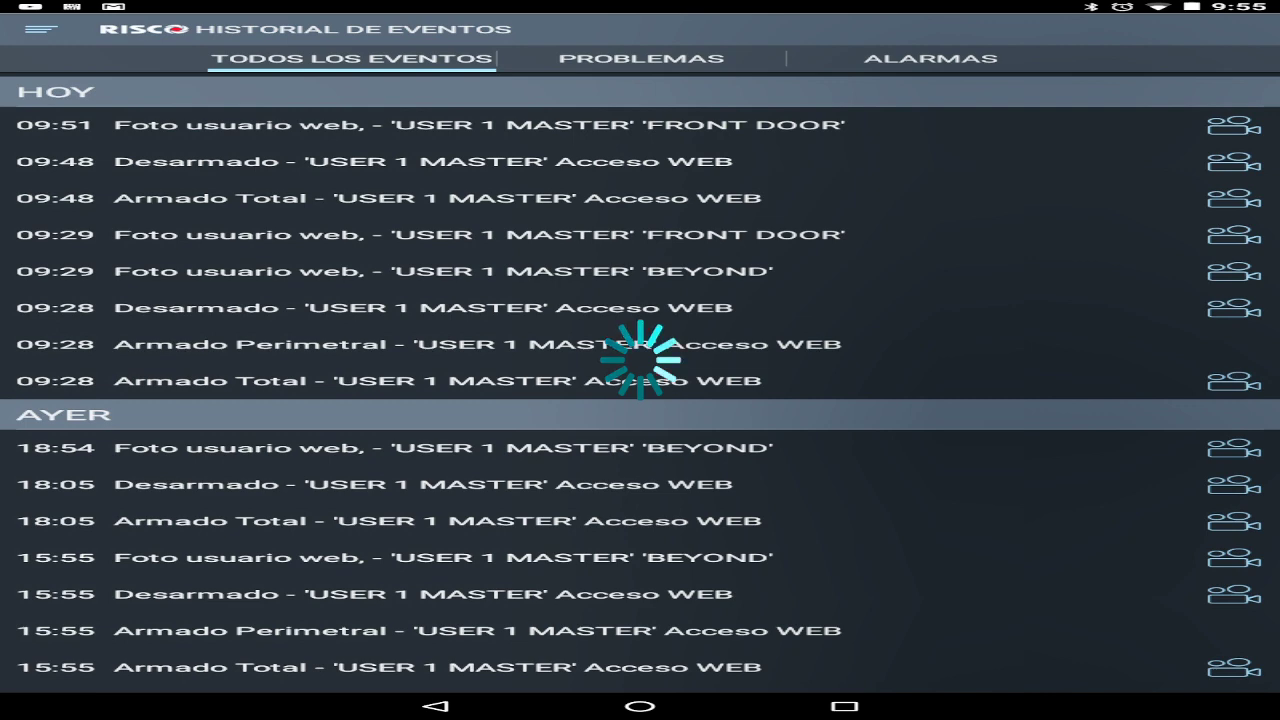
Check the problem and alarm events and browse both images of the 13:26 FRONT DOOR alarm of November 19, 2019.
{"action": "left_click", "coordinate": [641, 58]}
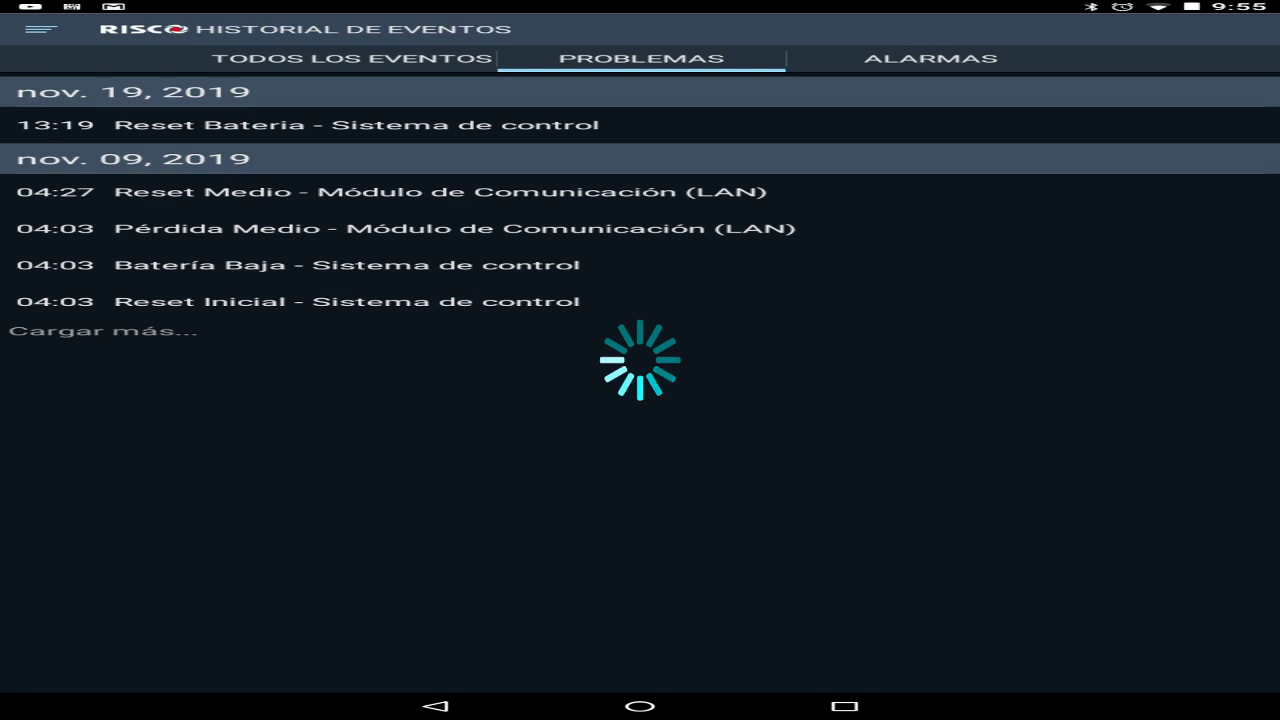
{"action": "left_click", "coordinate": [930, 58]}
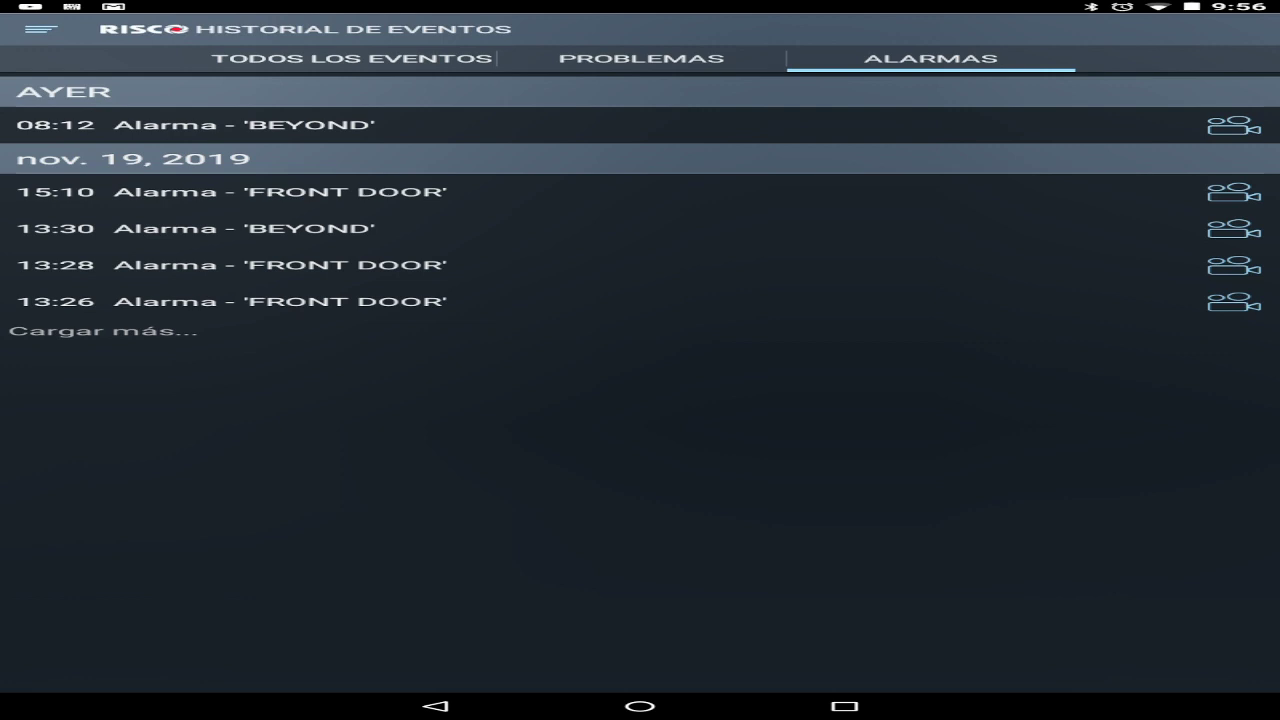
{"action": "left_click", "coordinate": [1233, 301]}
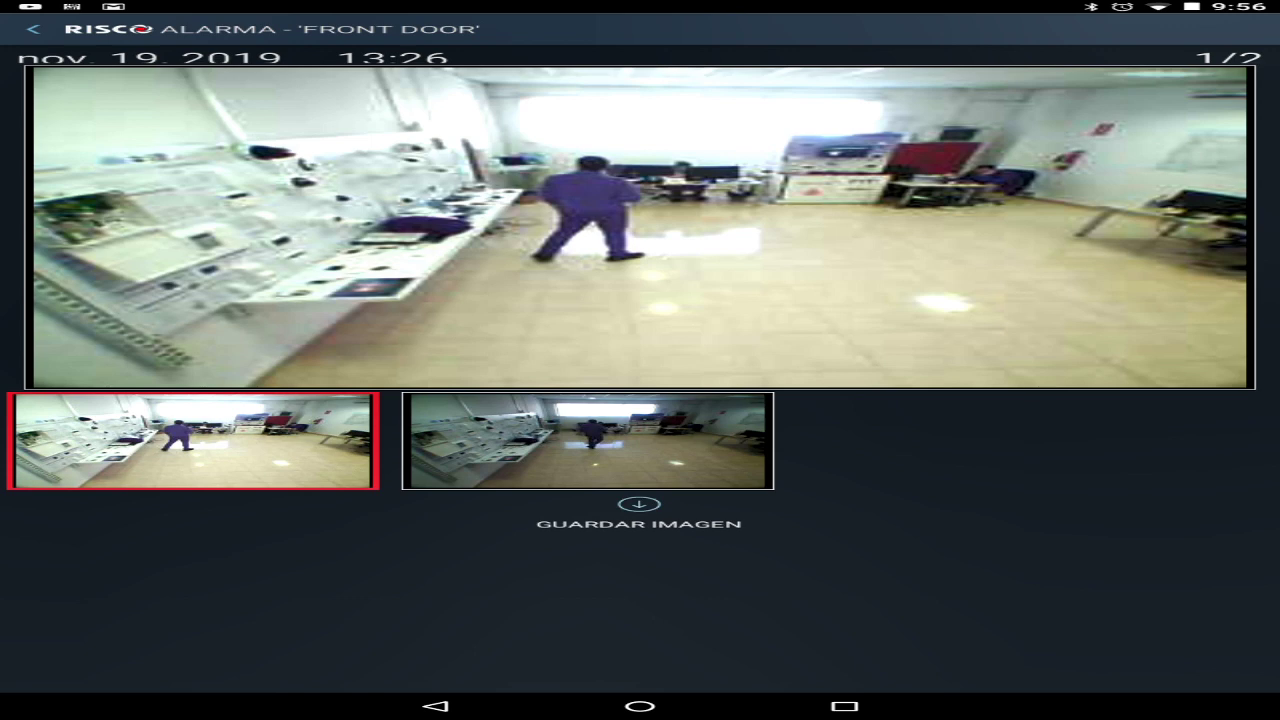
{"action": "left_click", "coordinate": [587, 440]}
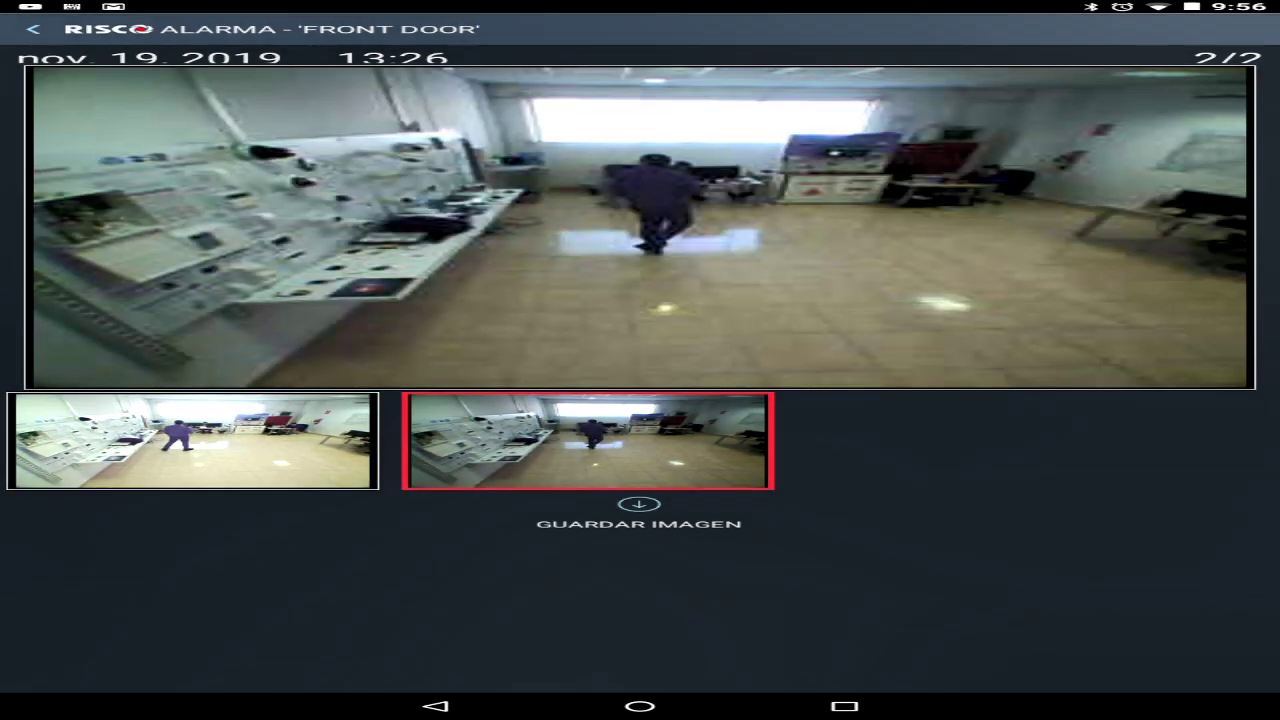
{"action": "left_click", "coordinate": [193, 440]}
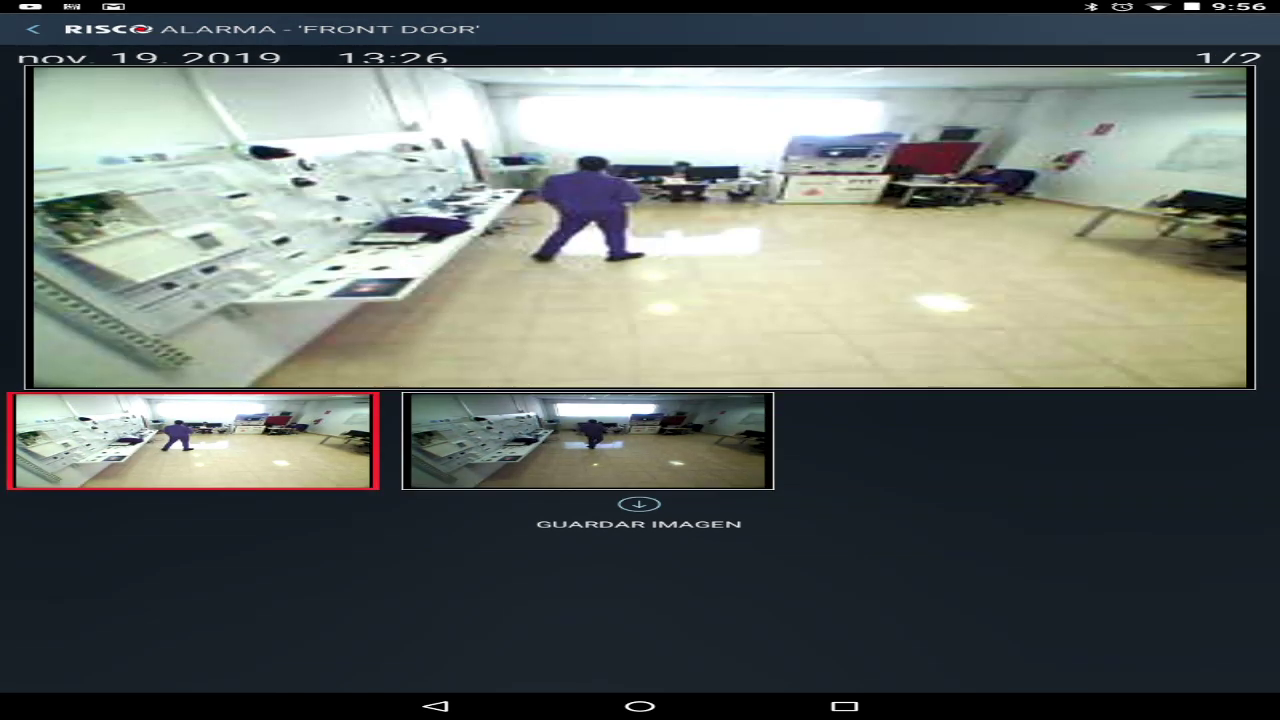
{"action": "left_click", "coordinate": [33, 29]}
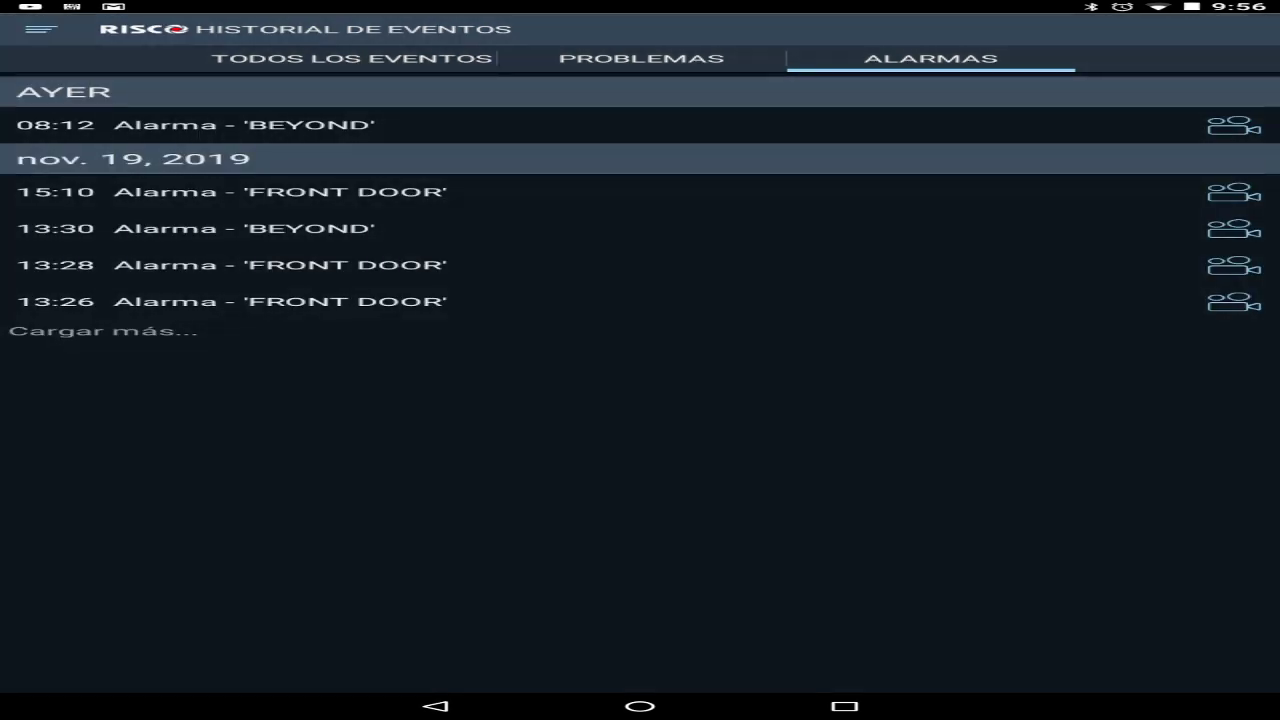
Look at the video clips section and open the option for adding a notification in the notifications section.
{"action": "left_click", "coordinate": [40, 29]}
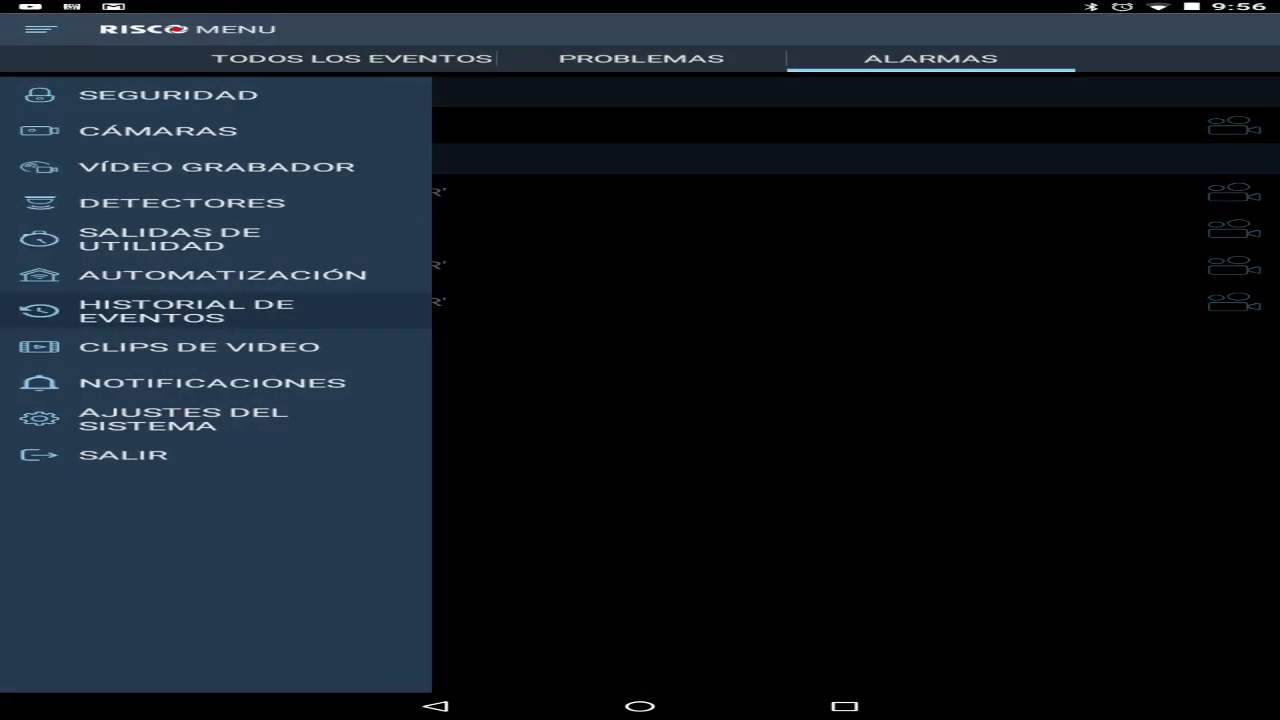
{"action": "left_click", "coordinate": [199, 347]}
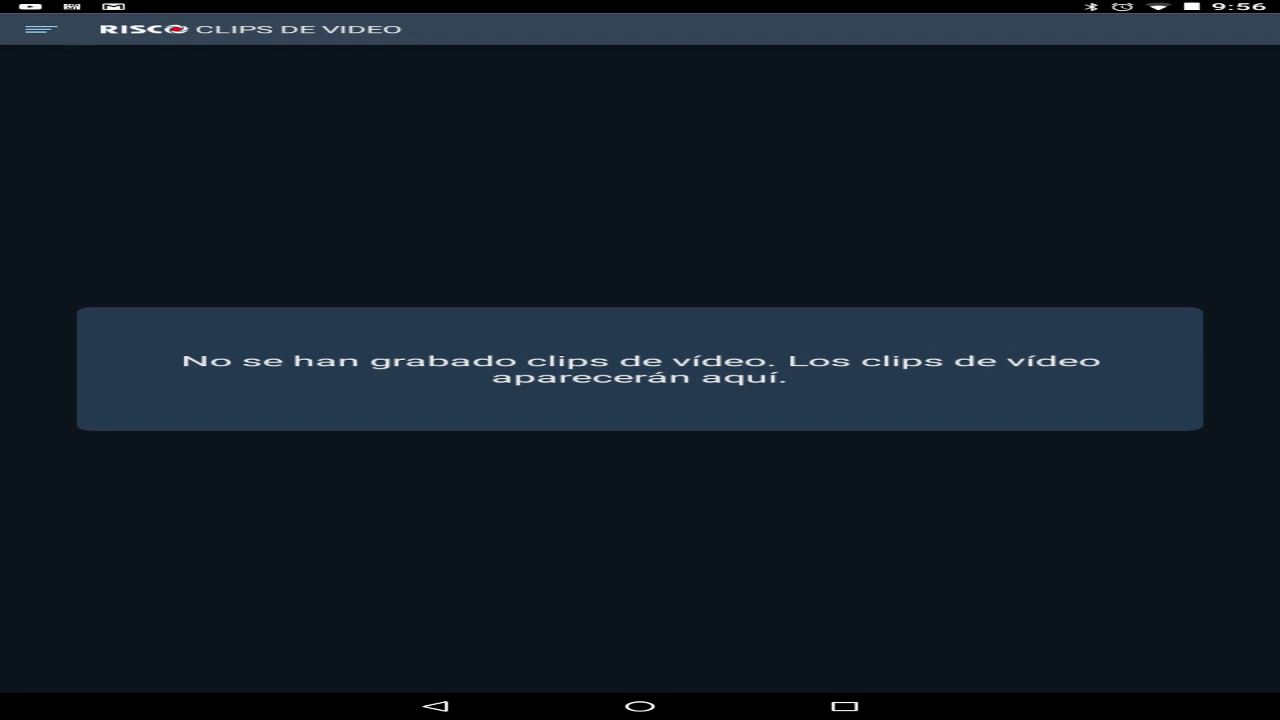
{"action": "left_click", "coordinate": [40, 29]}
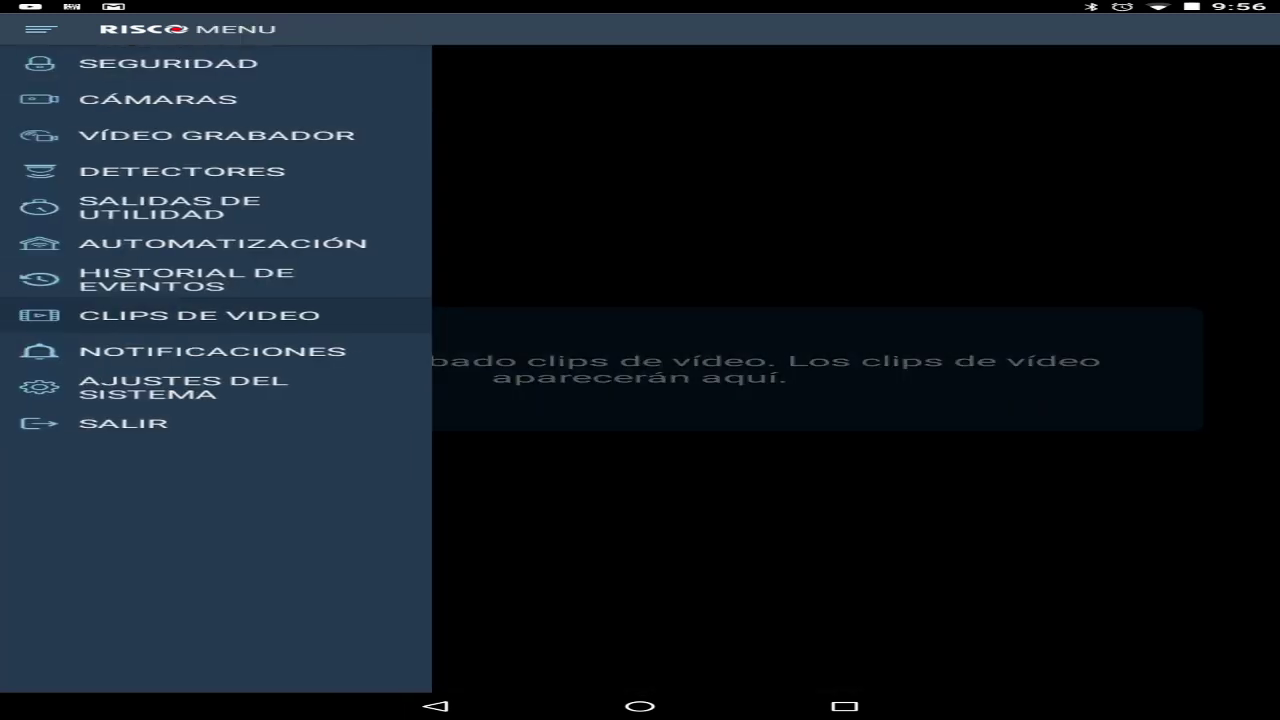
{"action": "left_click", "coordinate": [212, 351]}
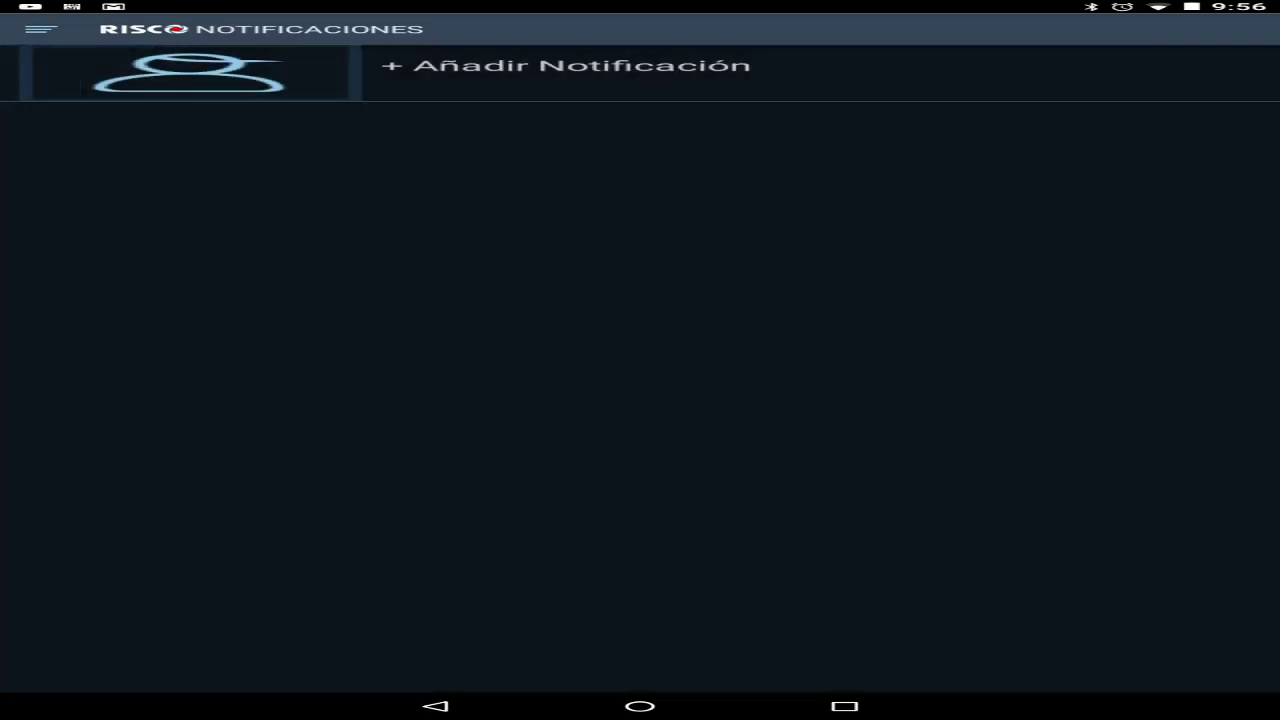
{"action": "left_click", "coordinate": [566, 66]}
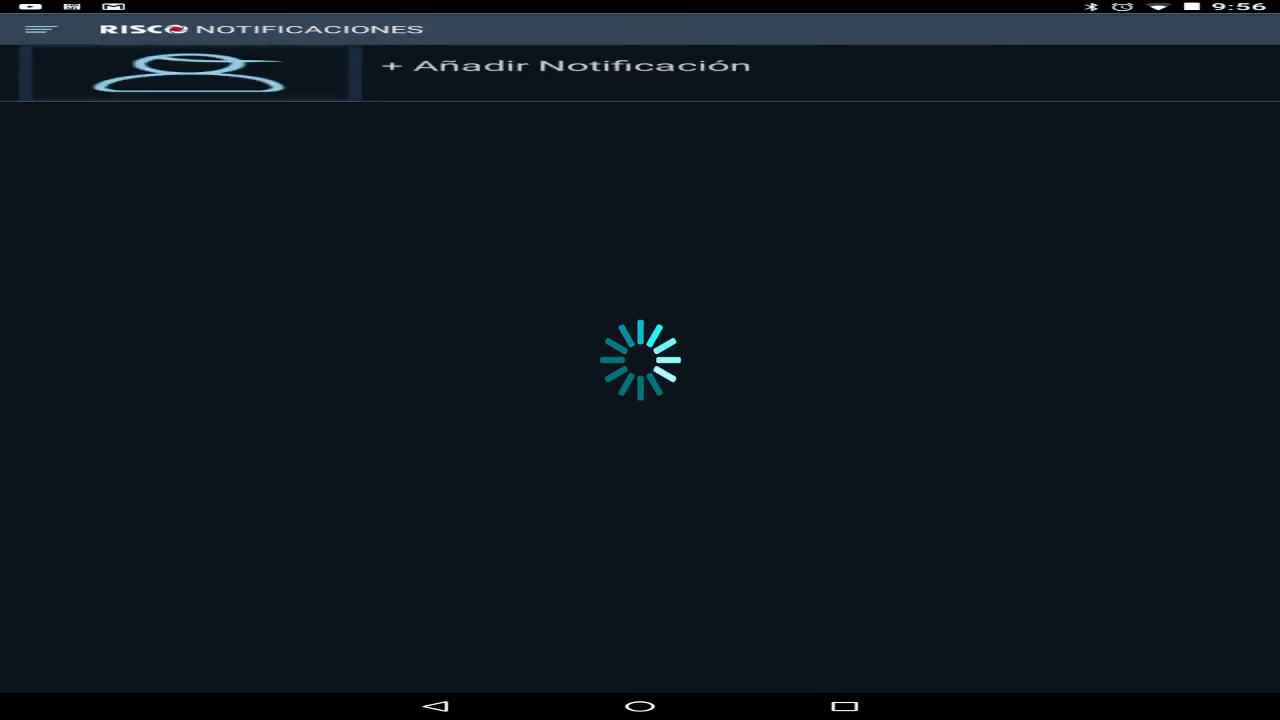
View the notification sound choices in the system settings, close them unchanged and show the main menu.
{"action": "left_click", "coordinate": [40, 29]}
{"action": "left_click", "coordinate": [214, 389]}
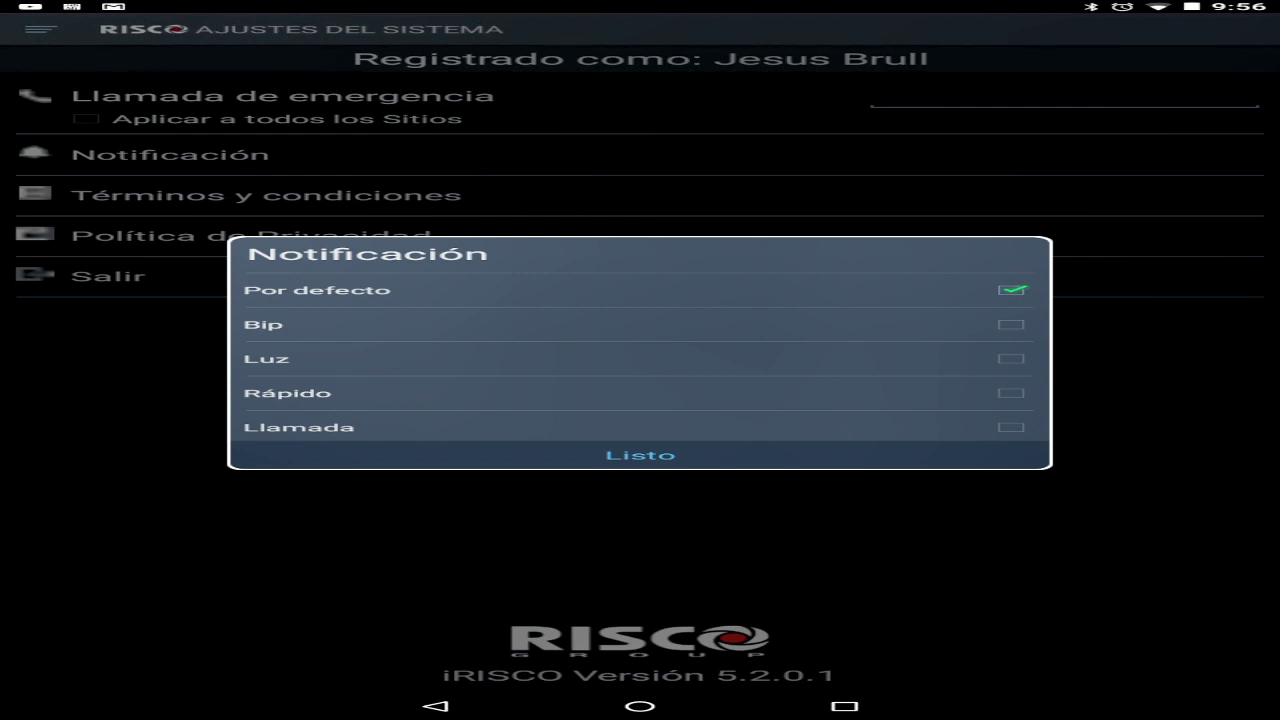
{"action": "key", "text": "Escape"}
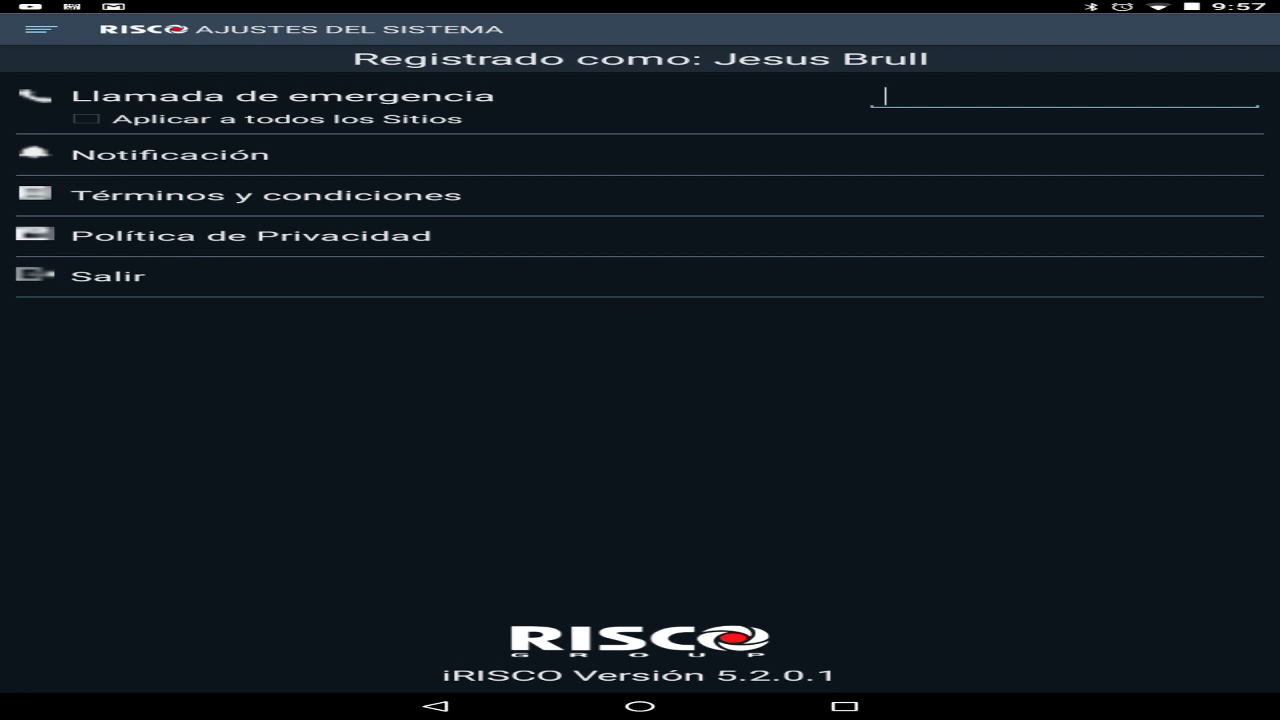
{"action": "left_click", "coordinate": [41, 28]}
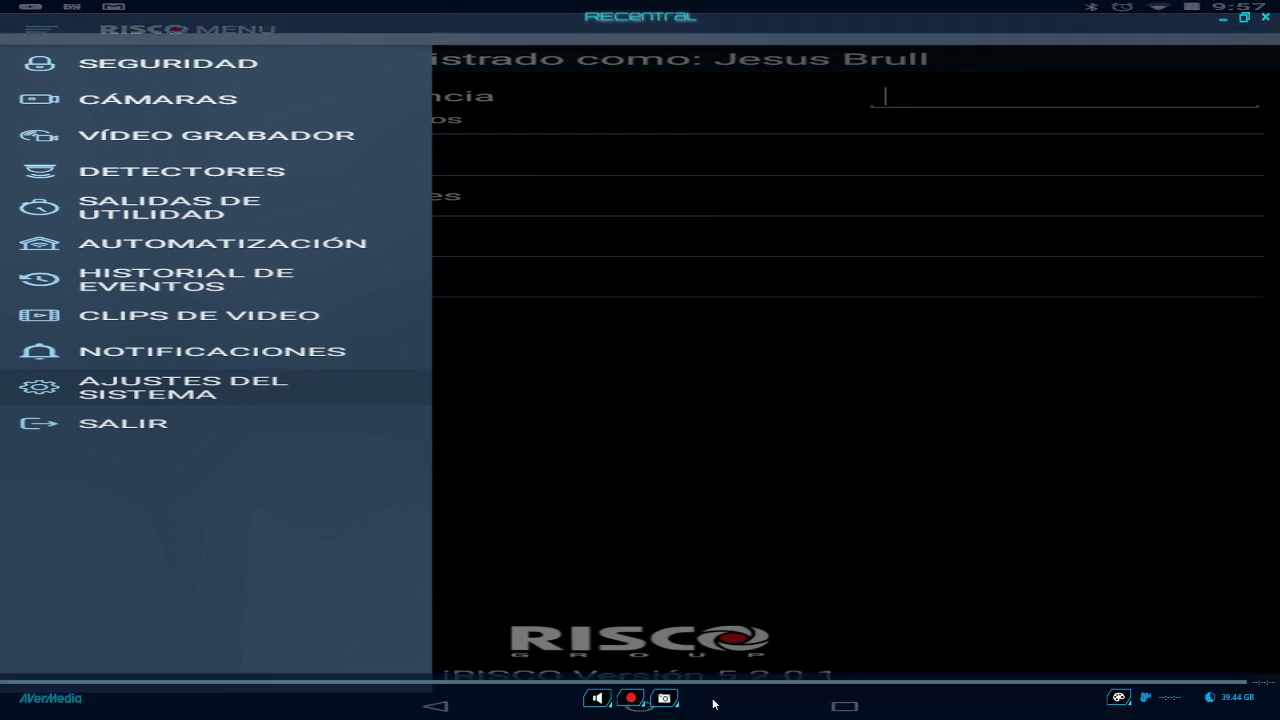
Close the RECentral tablet preview and minimize RECentral to return to Installer Cloud in the browser.
{"action": "double_click", "coordinate": [826, 586]}
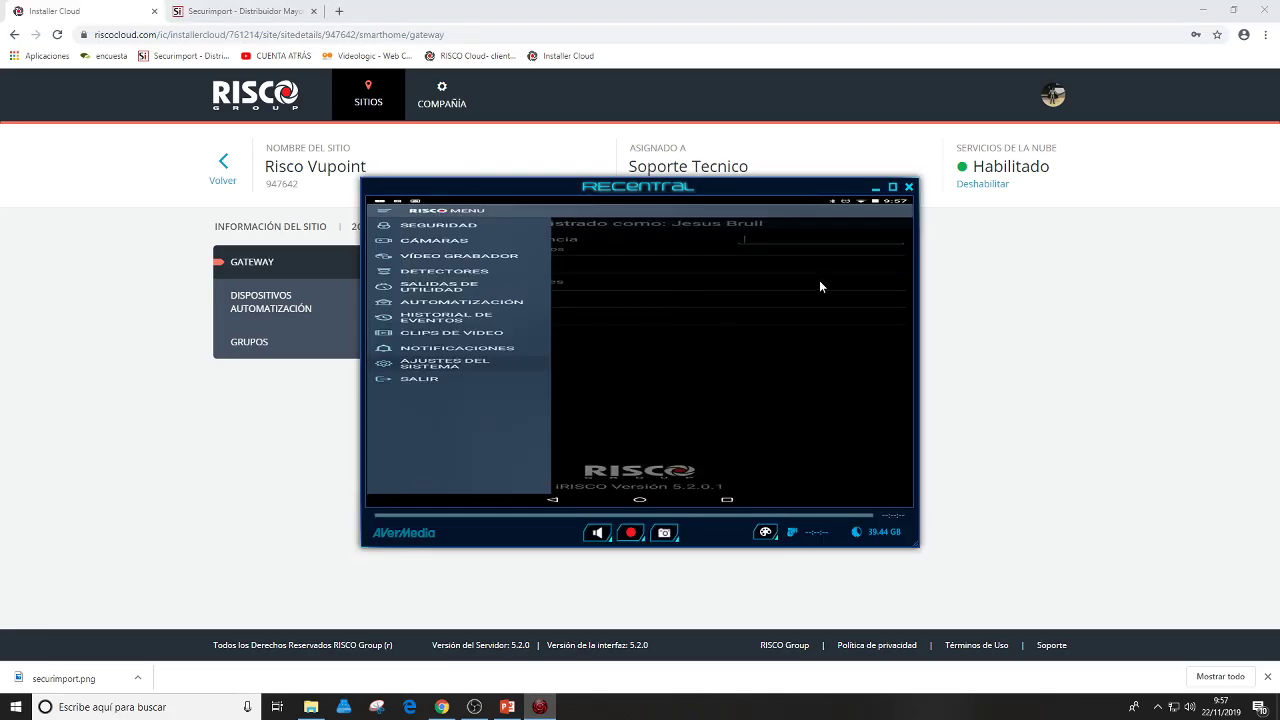
{"action": "left_click", "coordinate": [909, 190]}
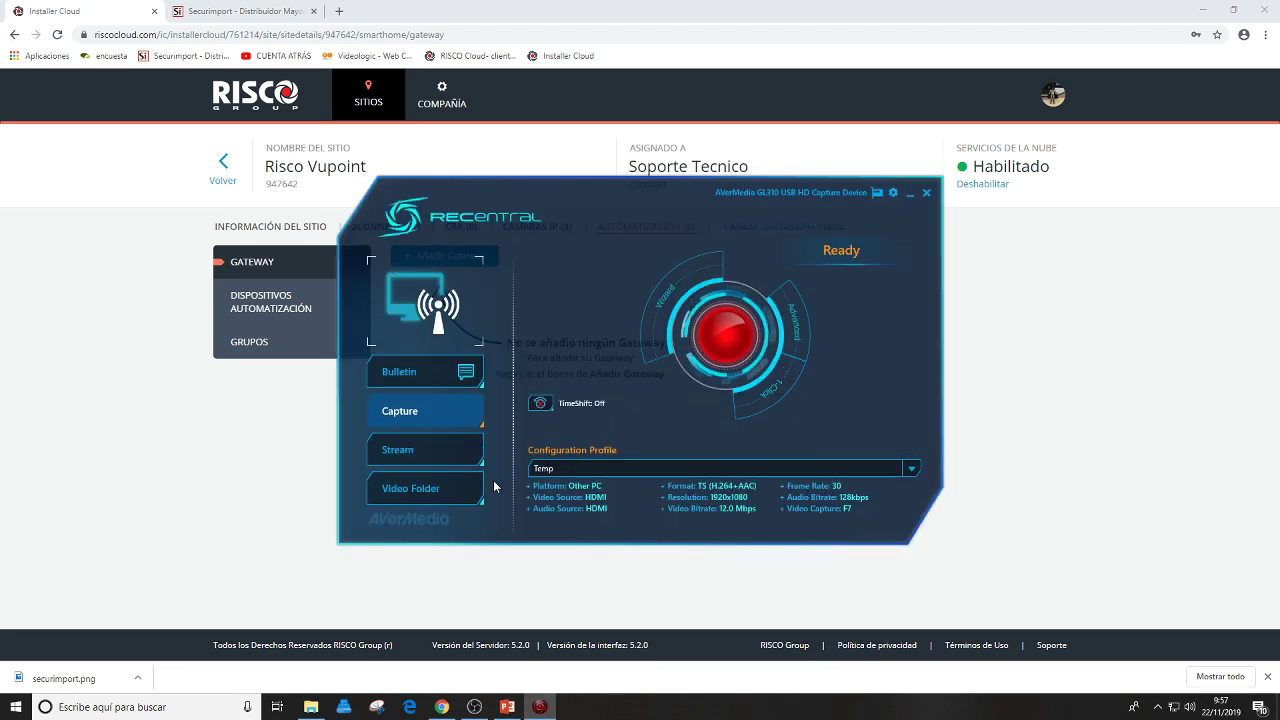
{"action": "left_click", "coordinate": [912, 195]}
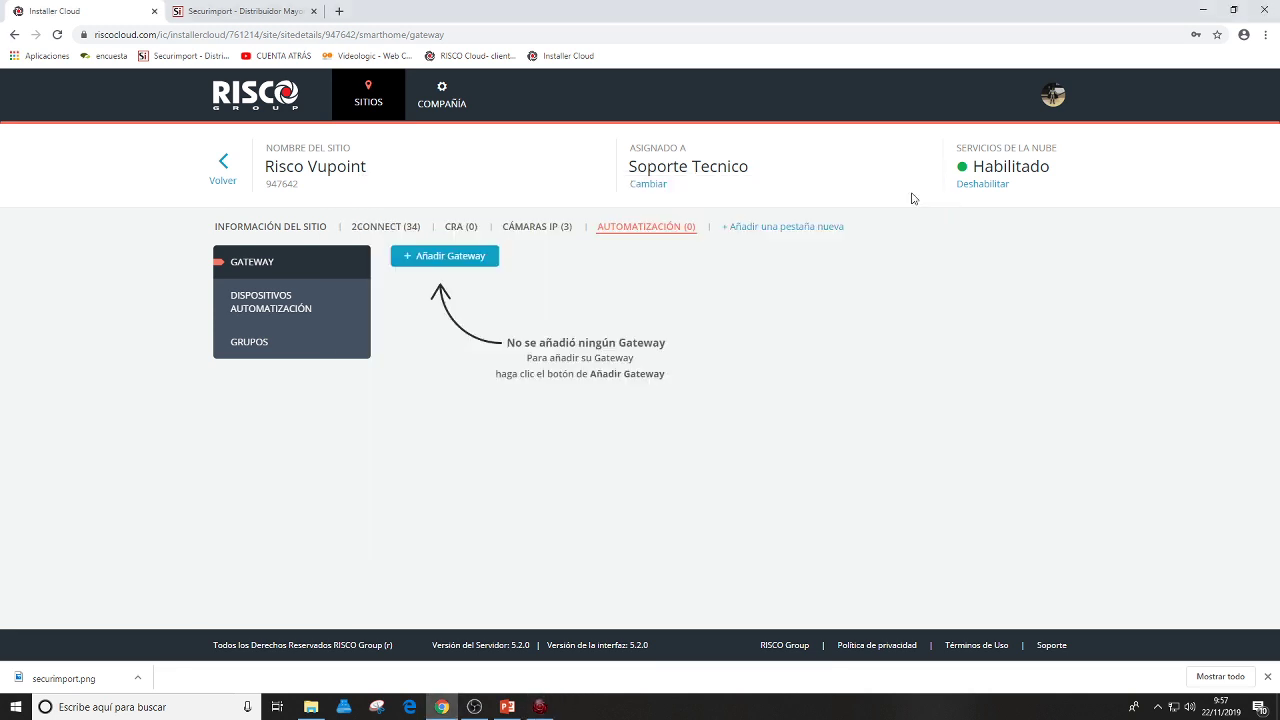
Look at the bullet panel demo camera's details and its available Wi-Fi networks in the site's IP cameras.
{"action": "left_click", "coordinate": [540, 230]}
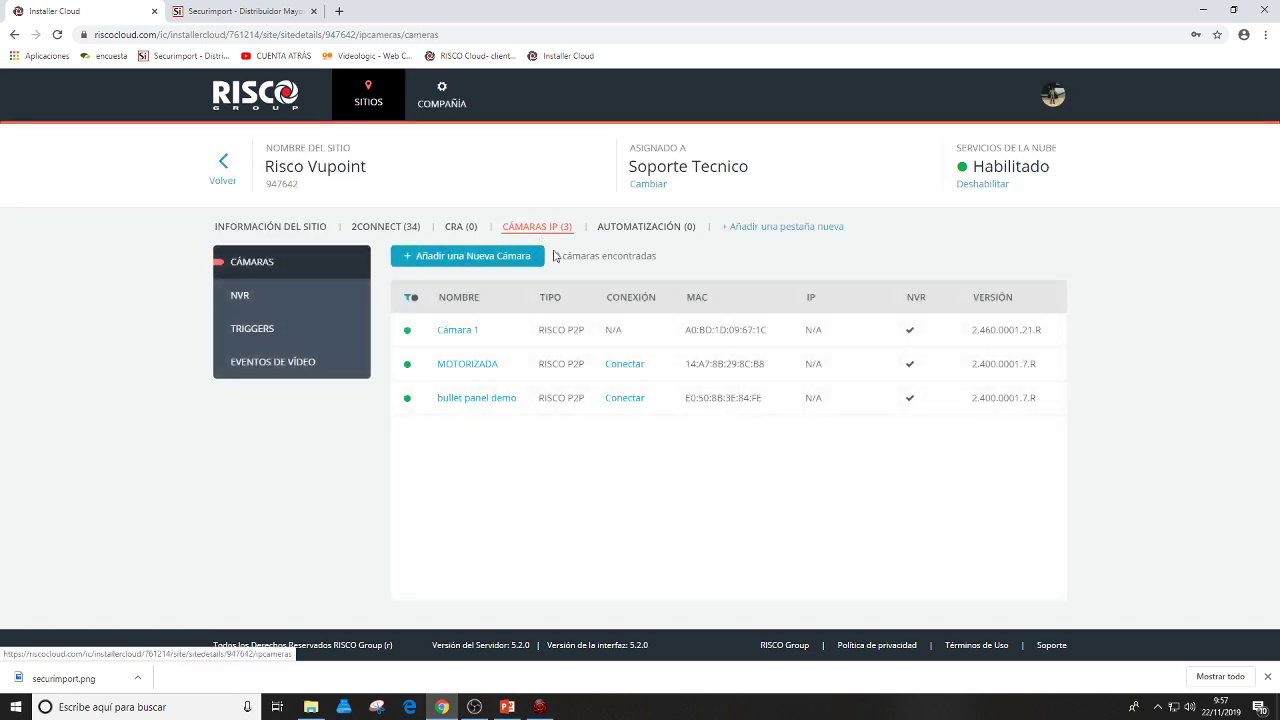
{"action": "left_click", "coordinate": [478, 398]}
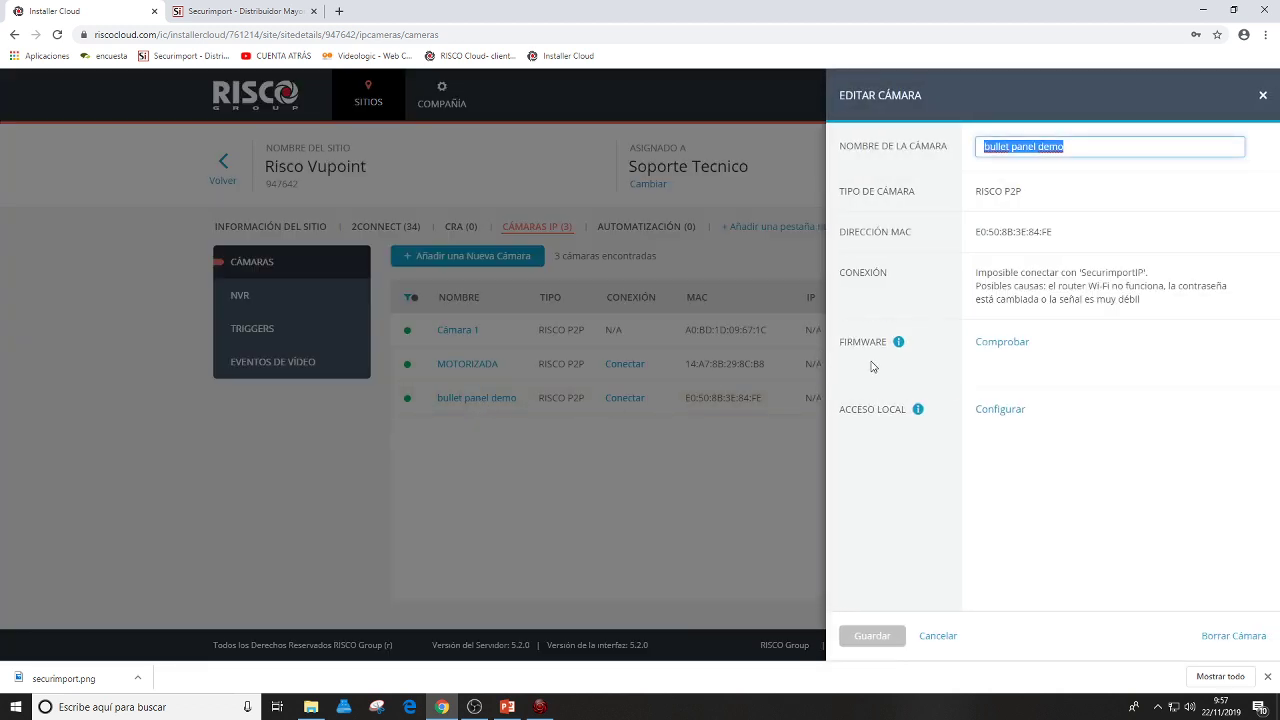
{"action": "left_click", "coordinate": [1263, 98]}
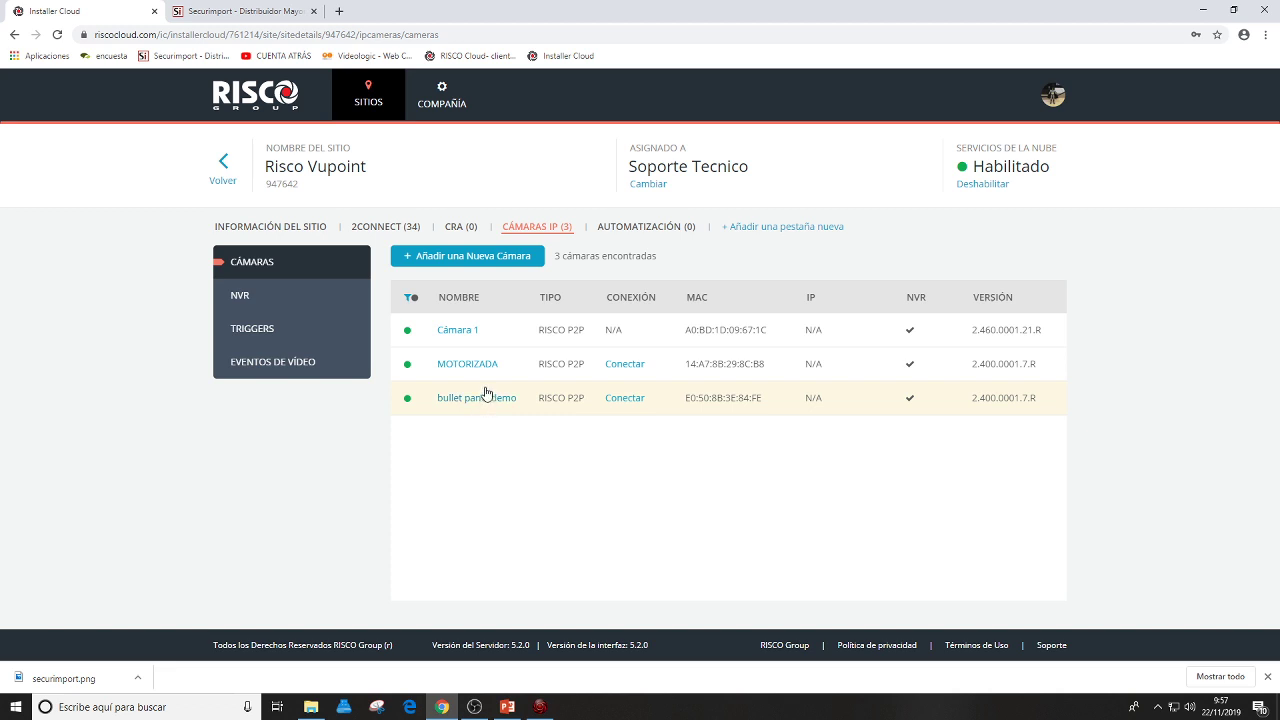
{"action": "left_click", "coordinate": [624, 397]}
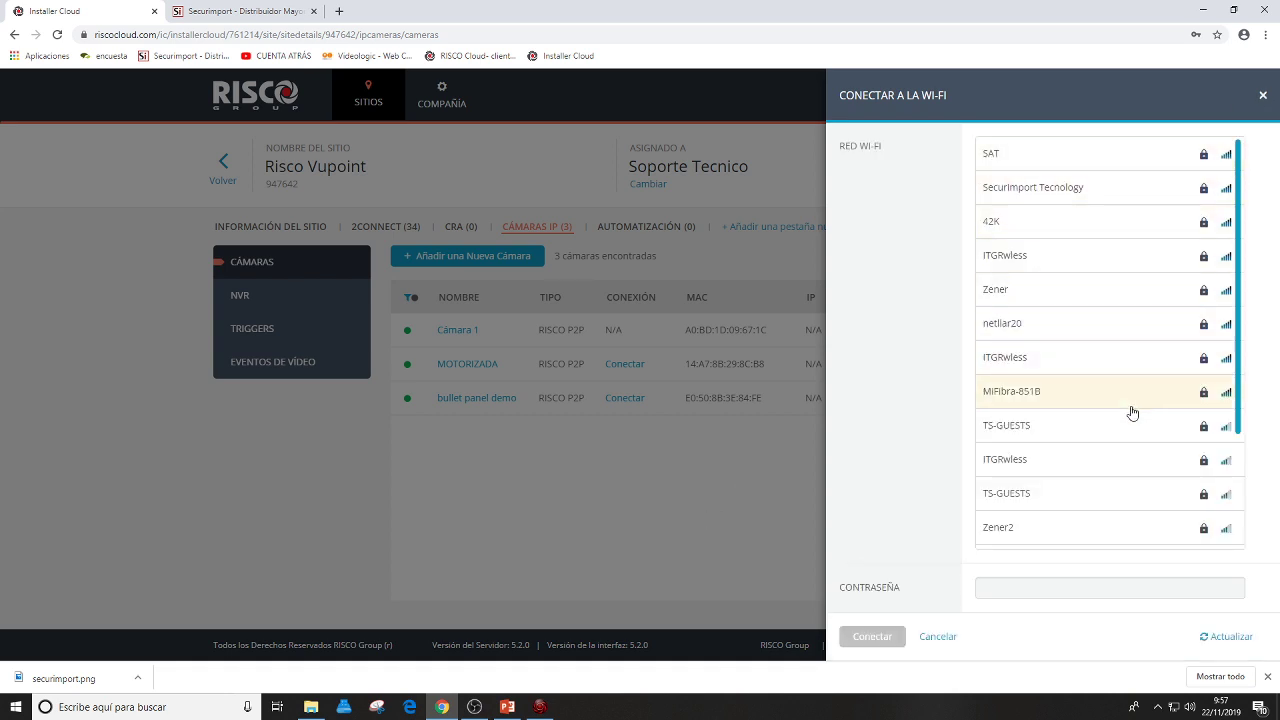
{"action": "left_click", "coordinate": [1262, 95]}
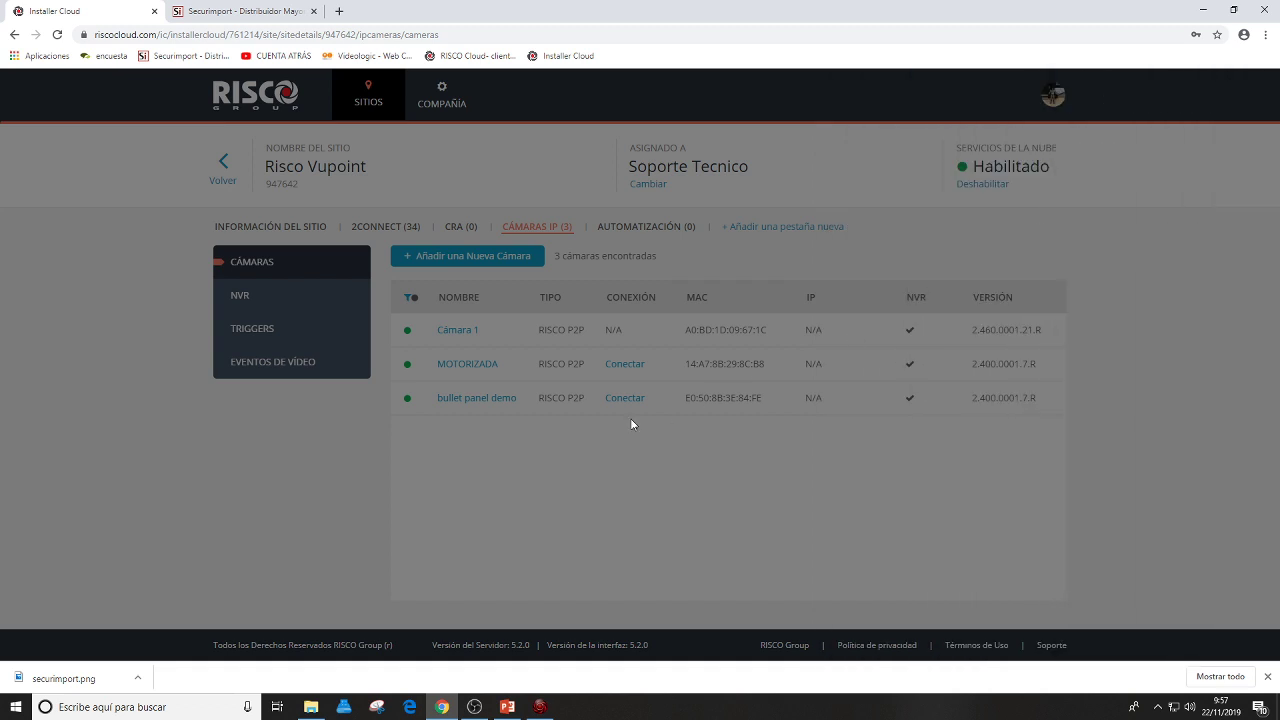
Try to delete the bullet panel demo camera from the site and close its editor.
{"action": "left_click", "coordinate": [468, 399]}
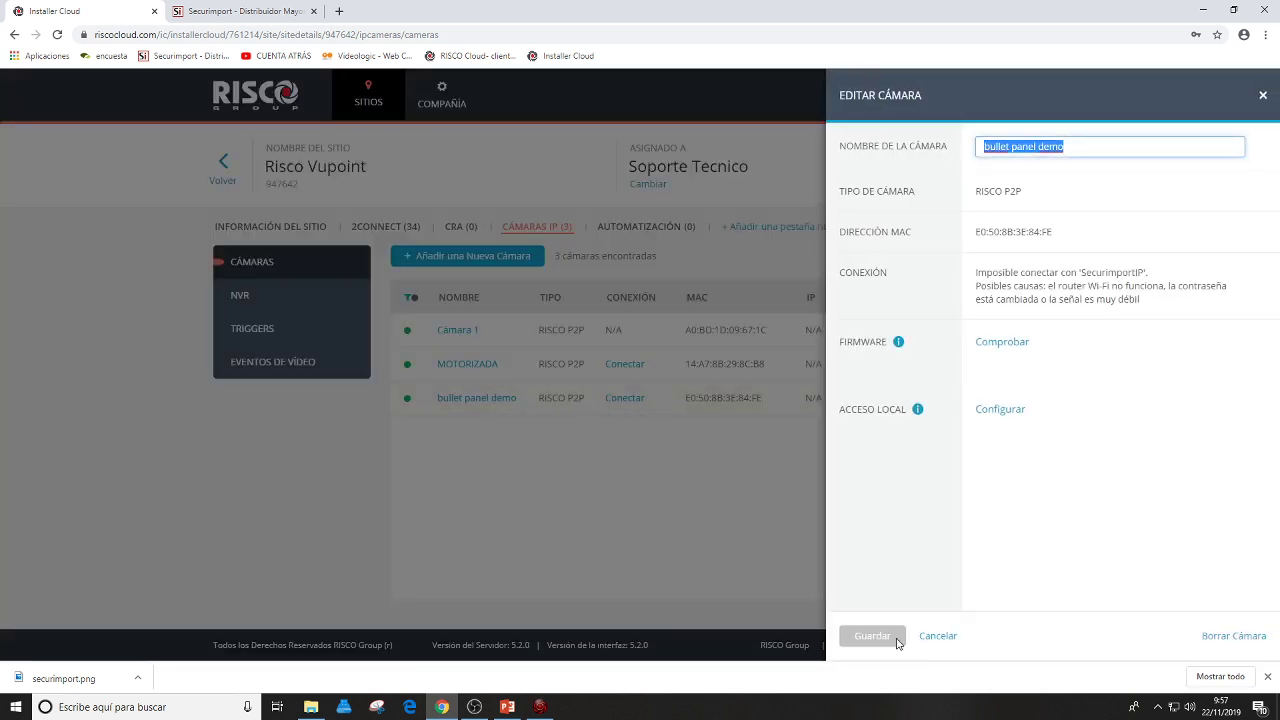
{"action": "left_click", "coordinate": [1038, 205]}
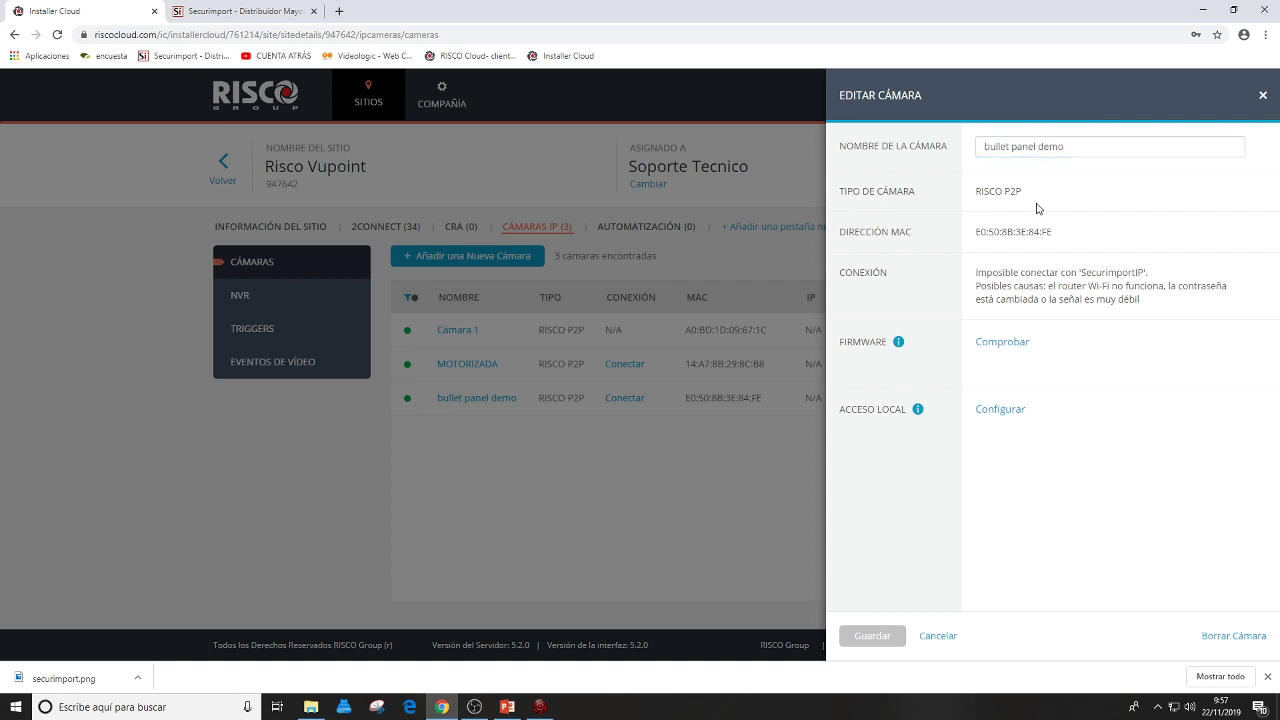
{"action": "left_click", "coordinate": [1224, 640]}
{"action": "left_click", "coordinate": [1170, 638]}
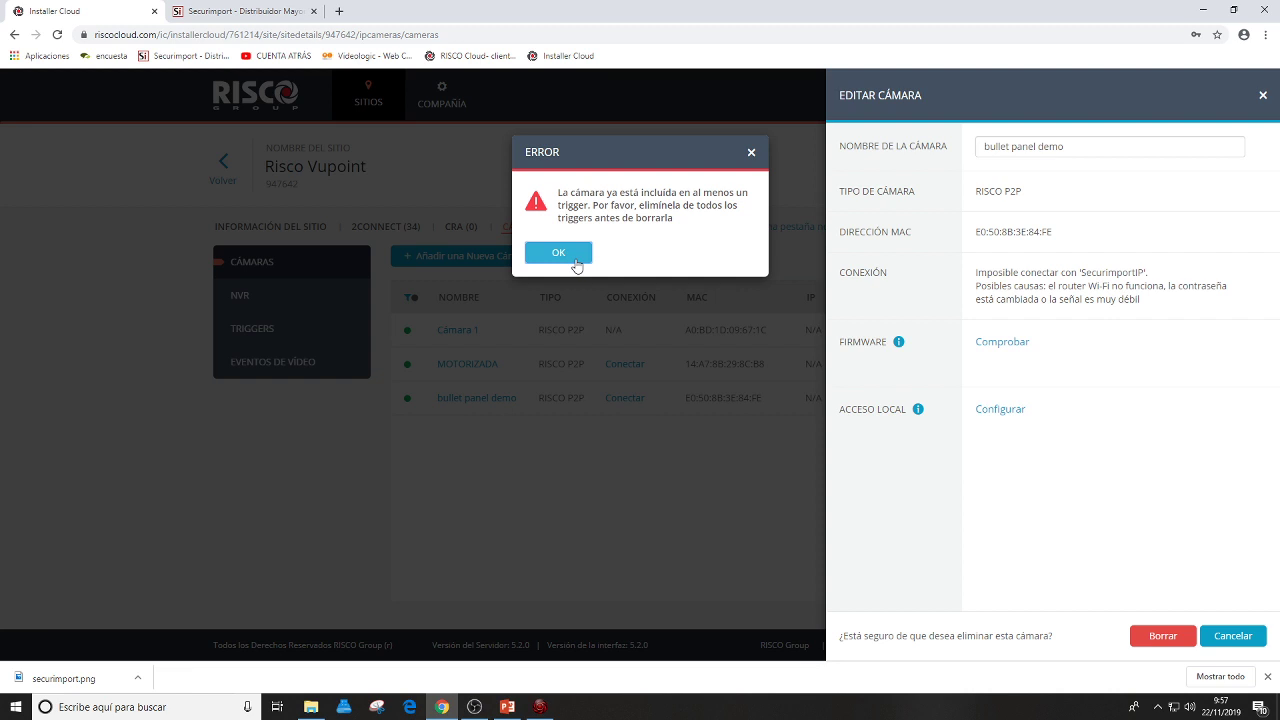
{"action": "left_click", "coordinate": [575, 259]}
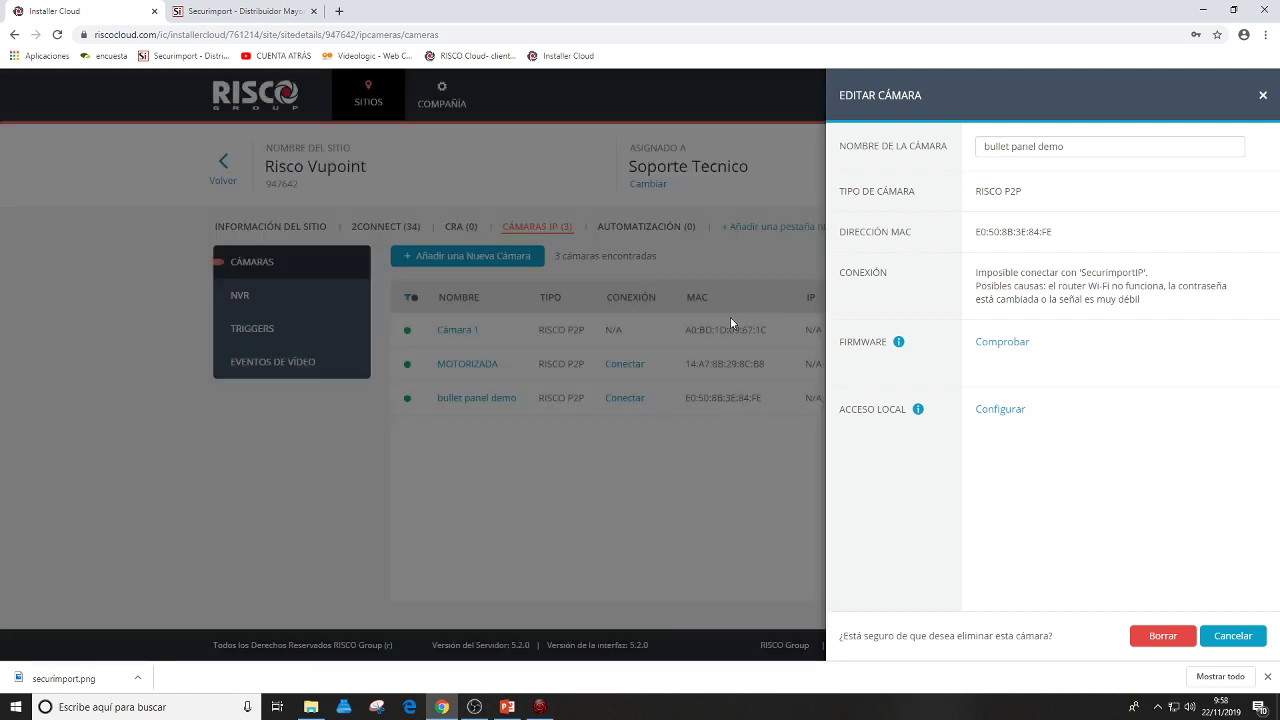
{"action": "left_click", "coordinate": [1222, 642]}
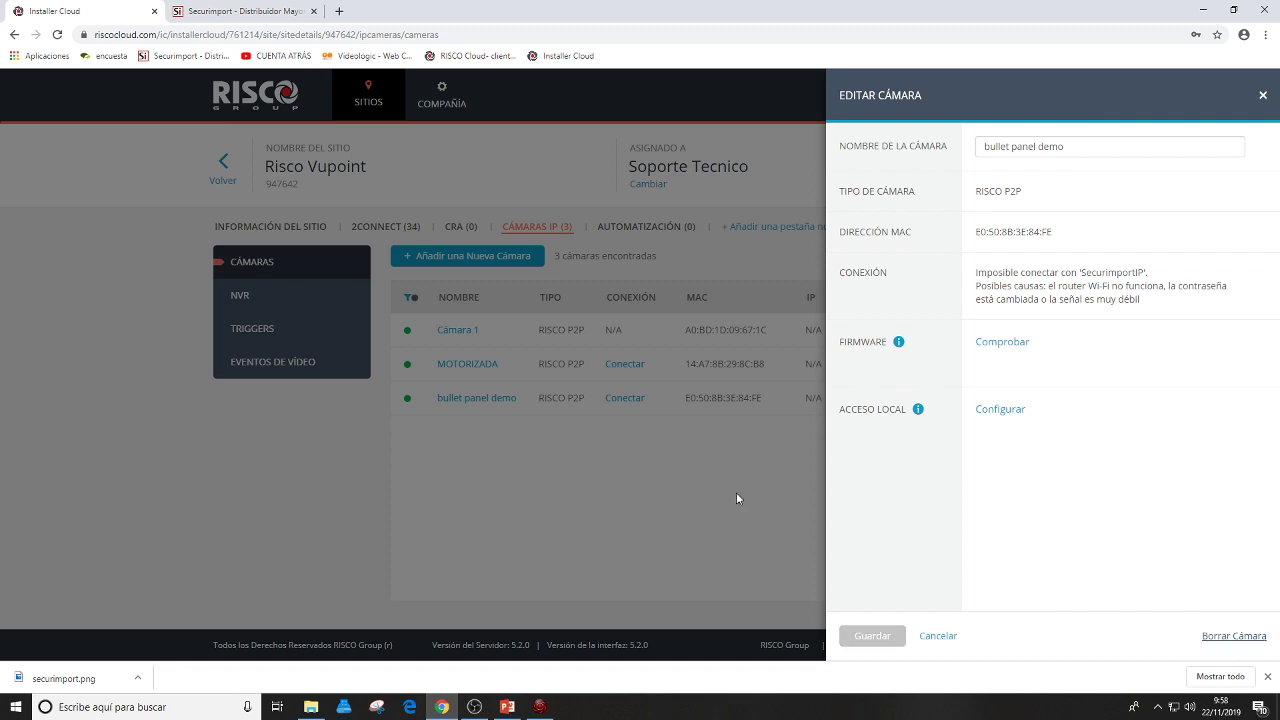
{"action": "left_click", "coordinate": [1262, 95]}
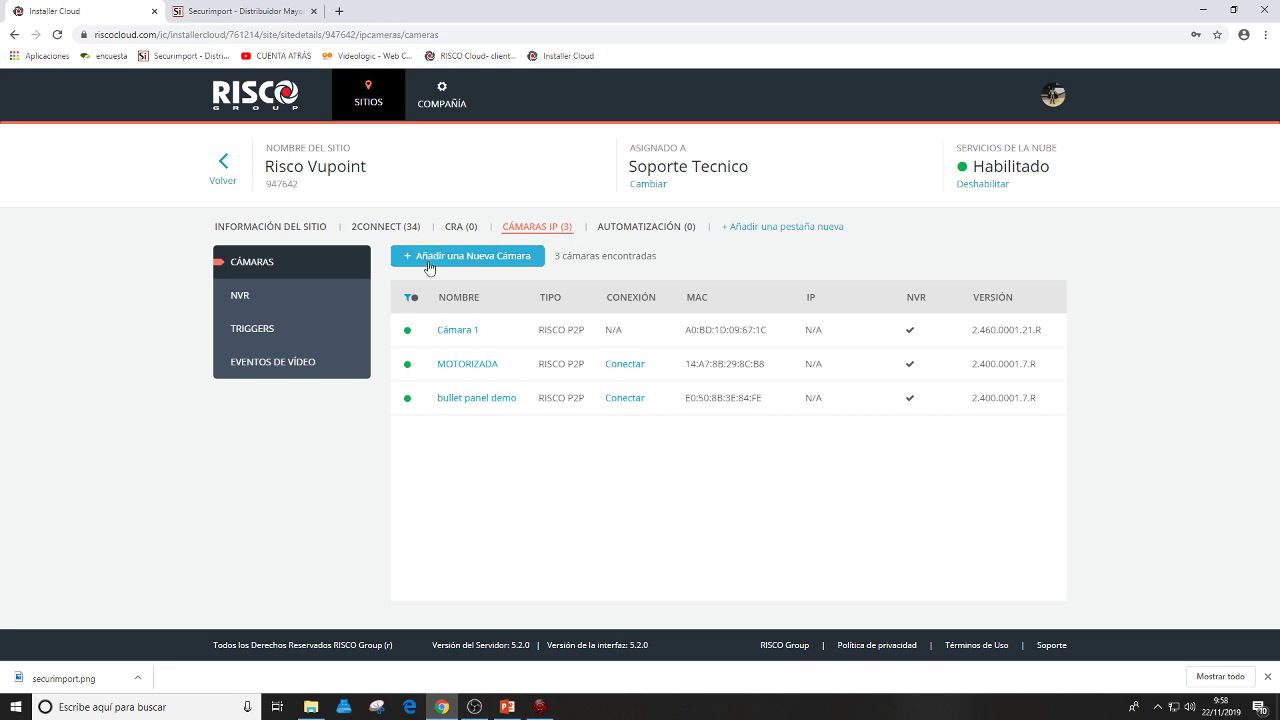
Delete Trigger1 from the site's IP camera triggers.
{"action": "left_click", "coordinate": [280, 336]}
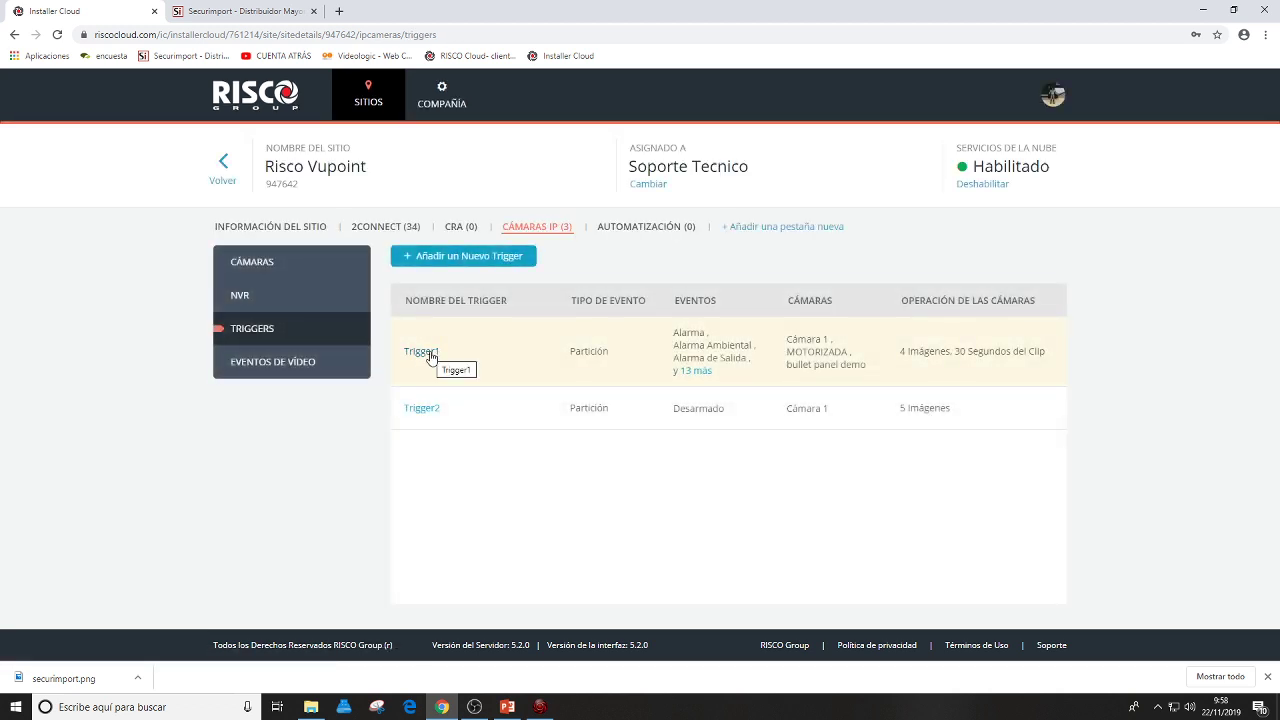
{"action": "left_click", "coordinate": [430, 351]}
{"action": "scroll", "coordinate": [1045, 527], "scroll_direction": "down", "scroll_amount": 3}
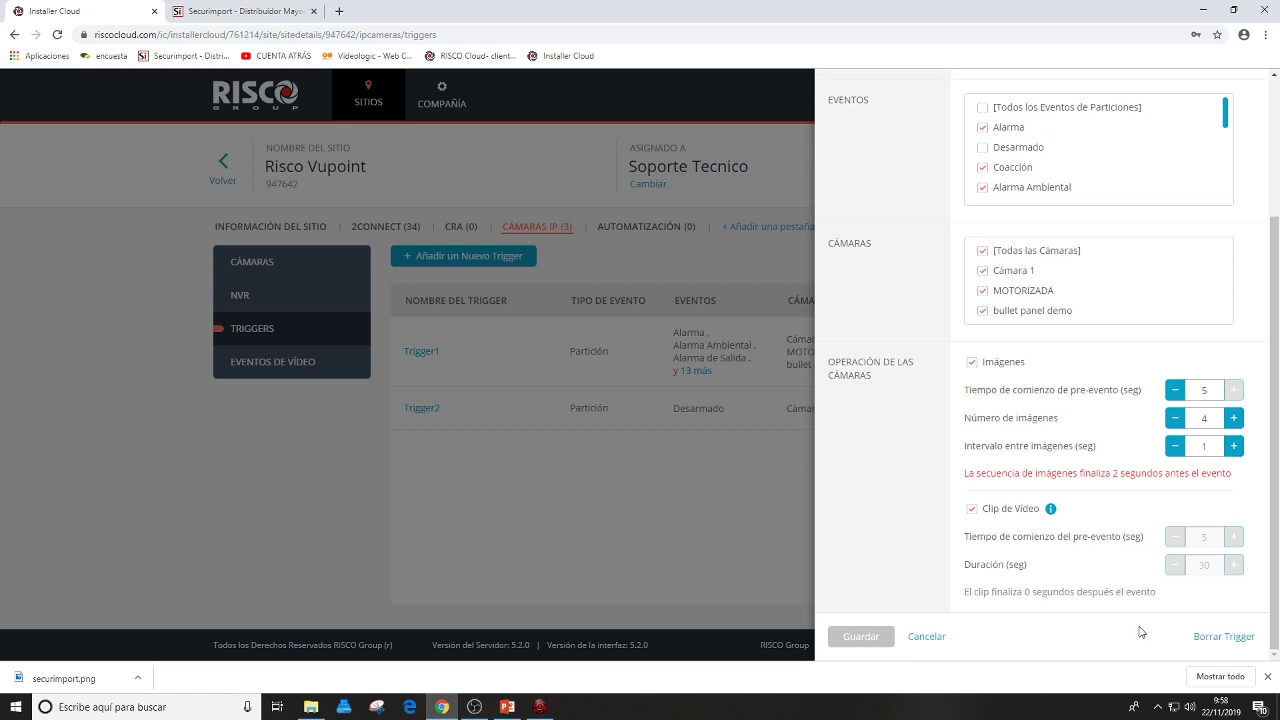
{"action": "left_click", "coordinate": [1220, 643]}
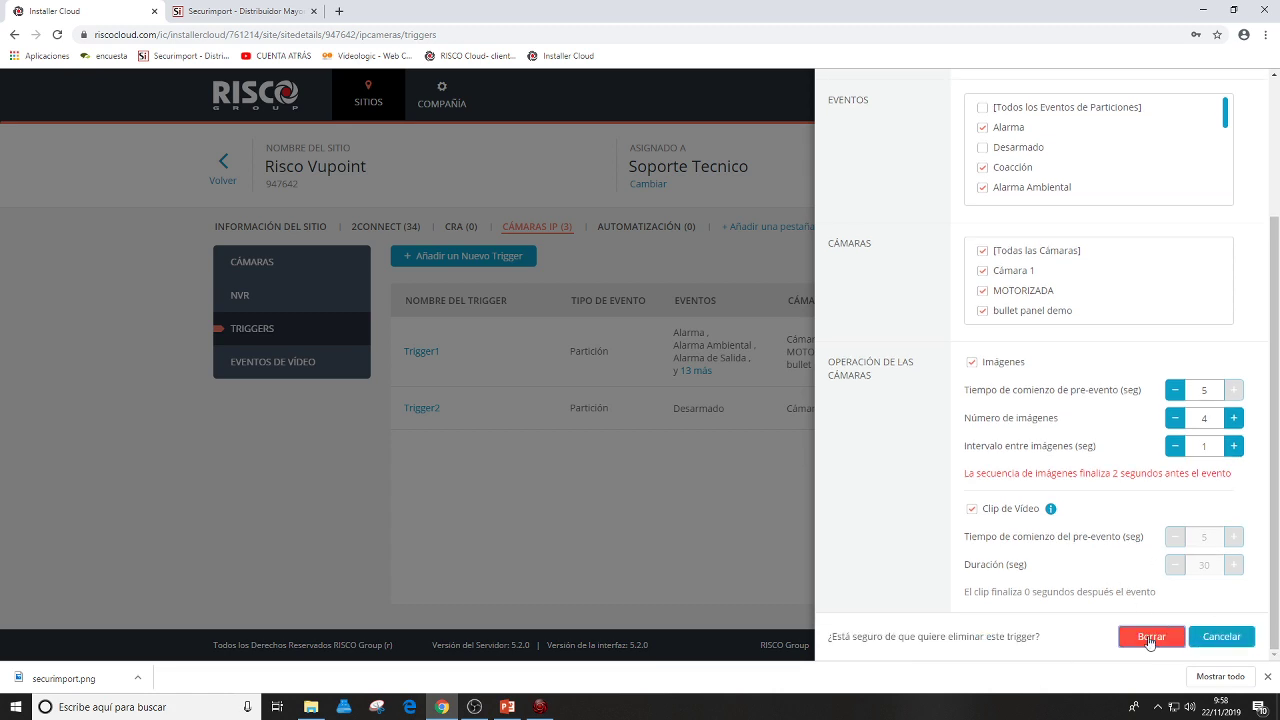
{"action": "left_click", "coordinate": [1148, 640]}
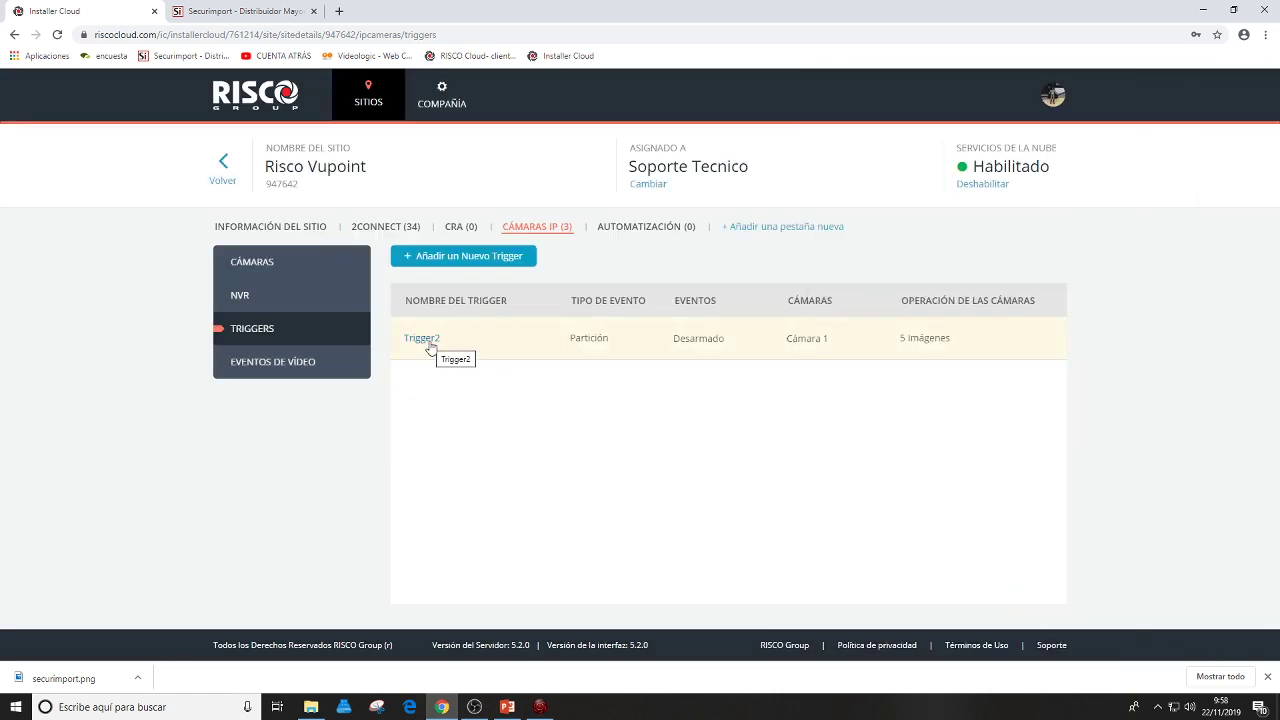
Delete Trigger2 from the site's IP camera triggers.
{"action": "left_click", "coordinate": [428, 342]}
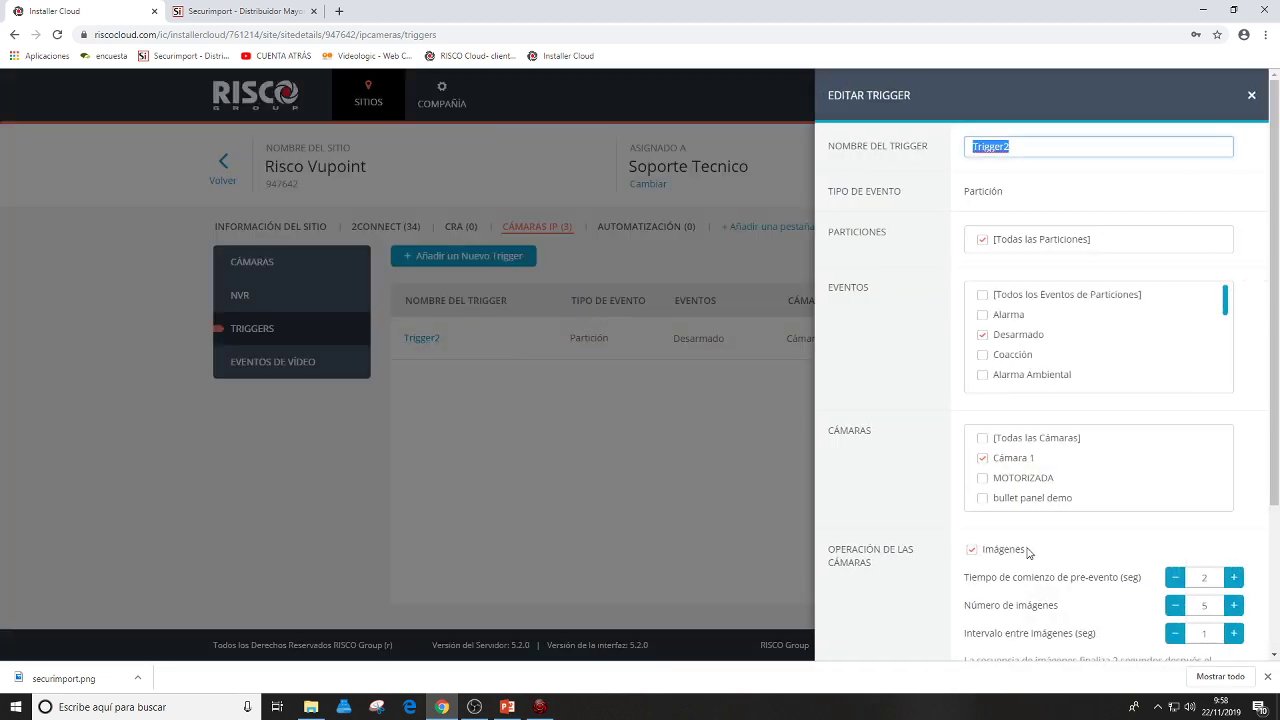
{"action": "scroll", "coordinate": [1030, 553], "scroll_direction": "down", "scroll_amount": 4}
{"action": "left_click", "coordinate": [1215, 637]}
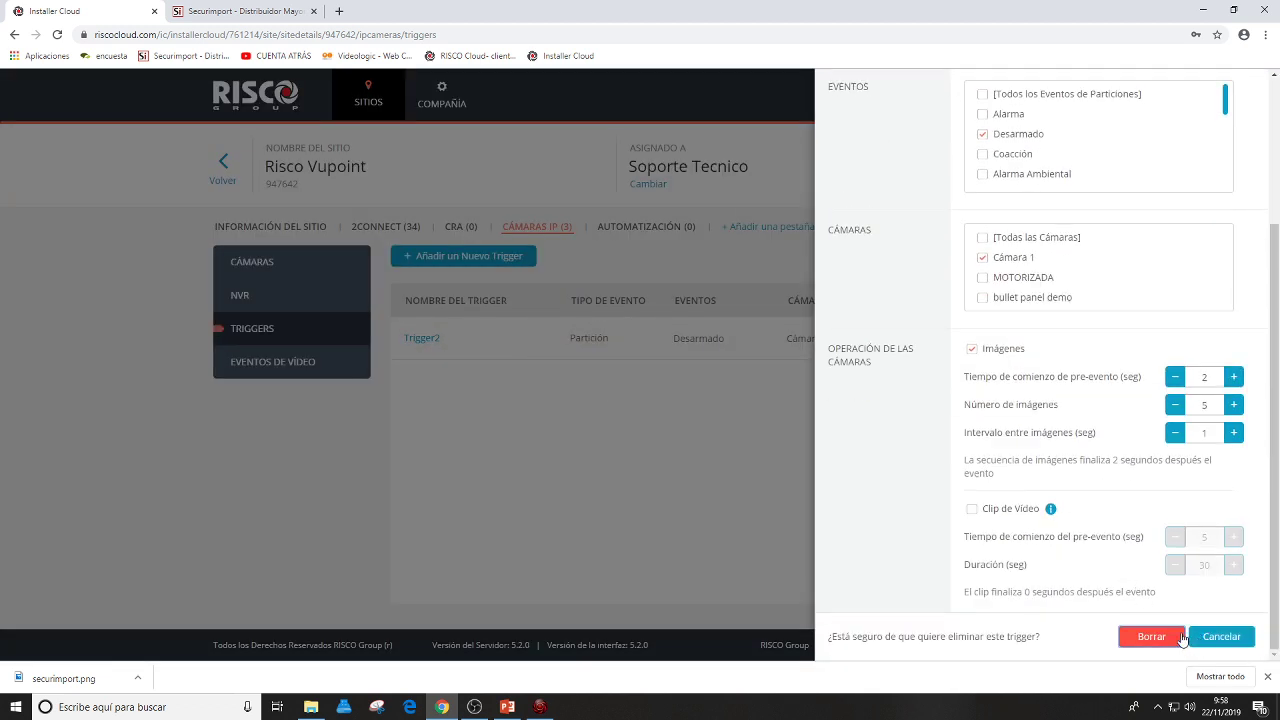
{"action": "left_click", "coordinate": [1145, 640]}
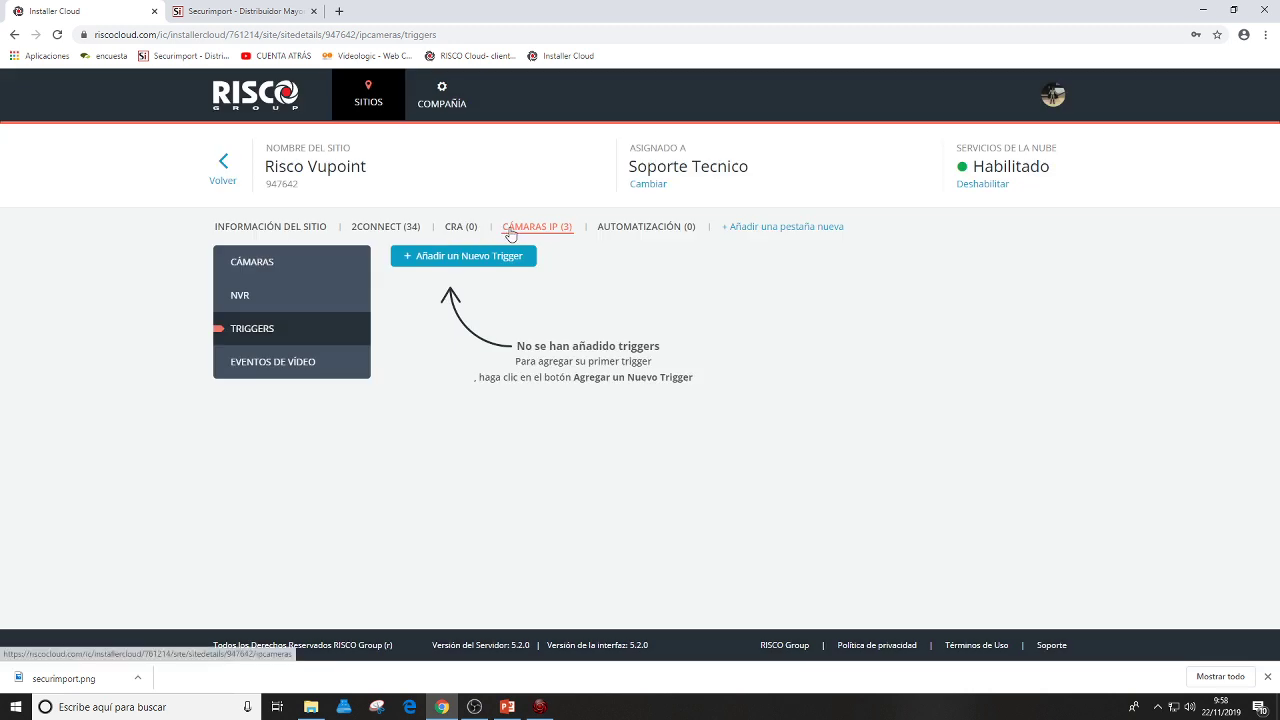
Delete the bullet panel demo camera from the site's IP cameras.
{"action": "left_click", "coordinate": [525, 240]}
{"action": "left_click", "coordinate": [480, 397]}
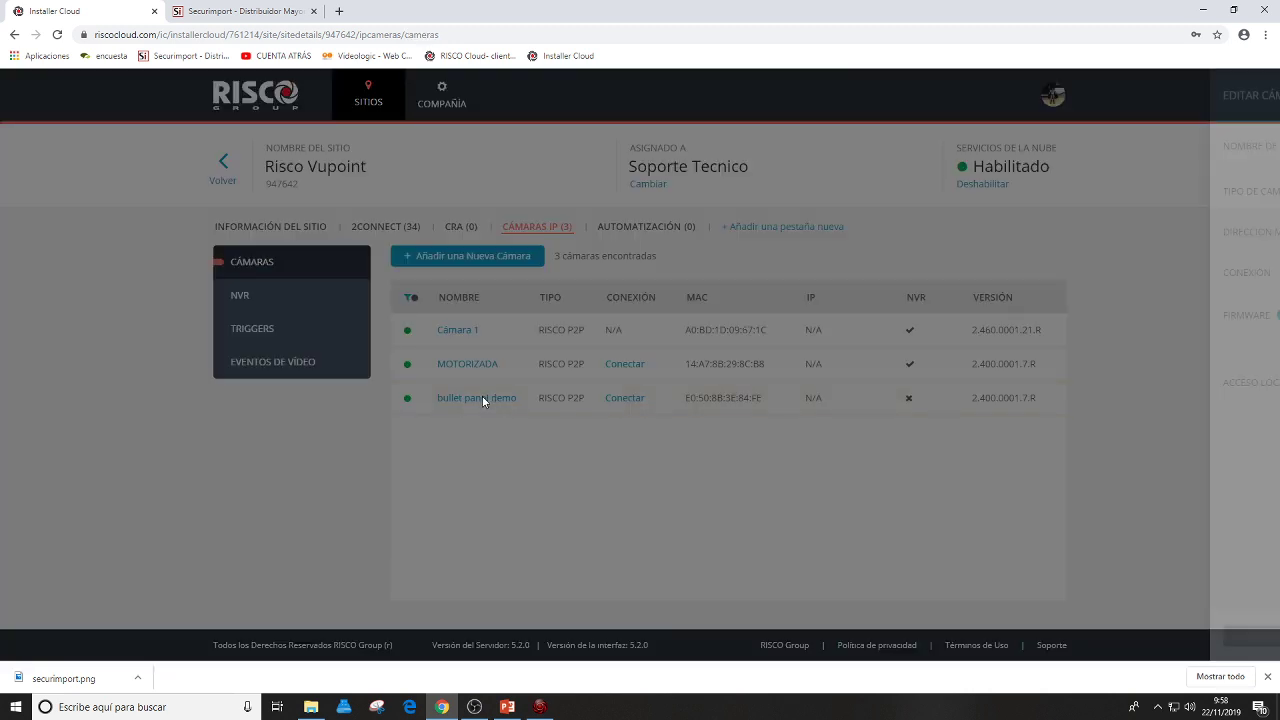
{"action": "left_click", "coordinate": [1221, 638]}
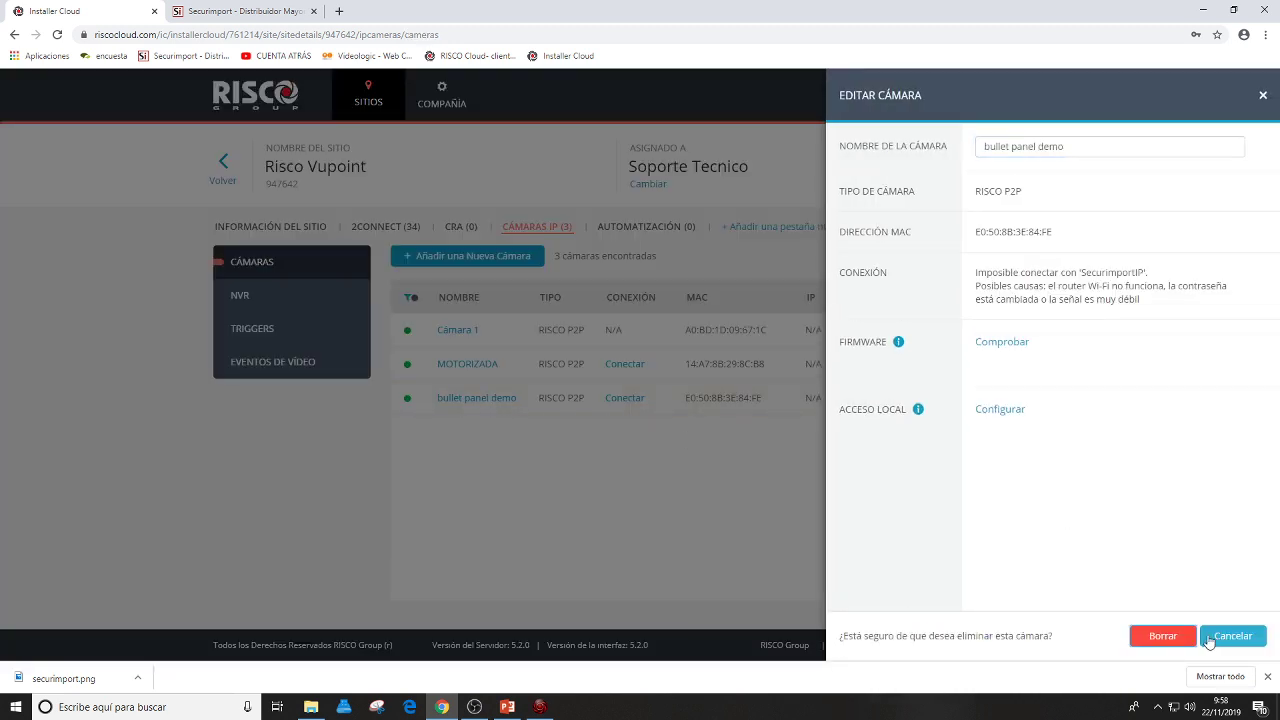
{"action": "left_click", "coordinate": [1160, 638]}
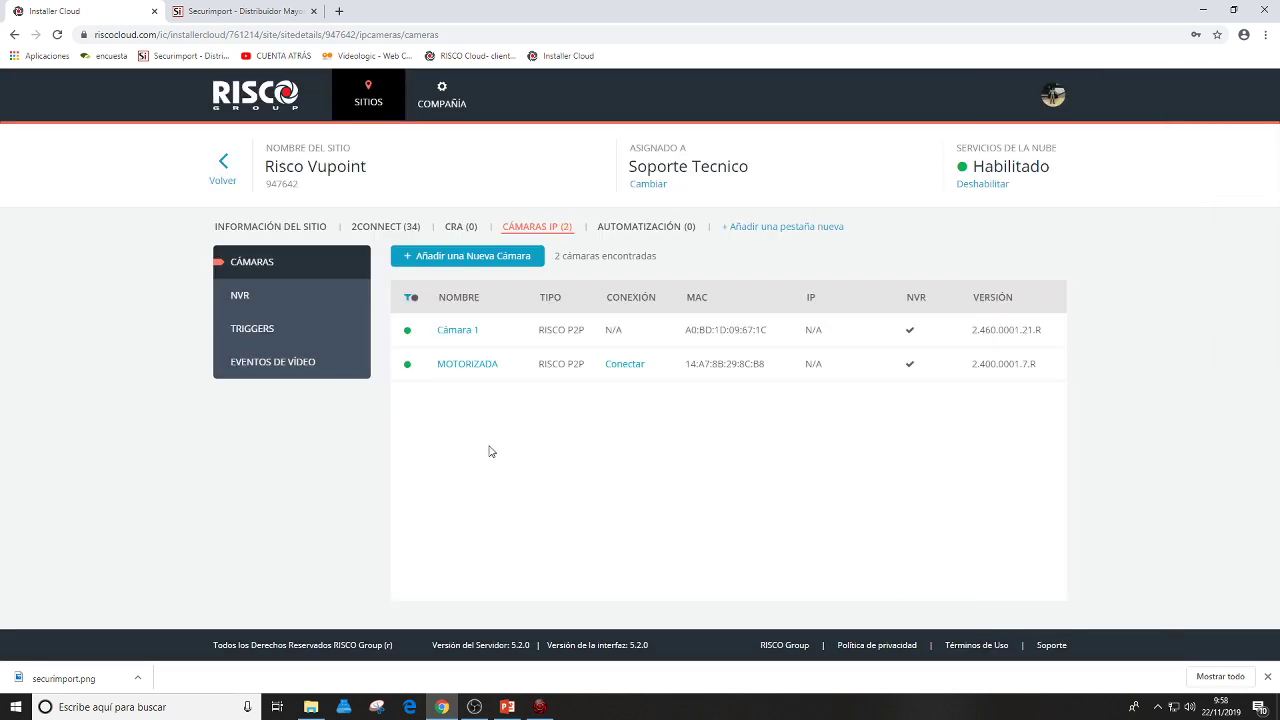
Copy the old camera's ID from the notes in the site information.
{"action": "left_click", "coordinate": [484, 256]}
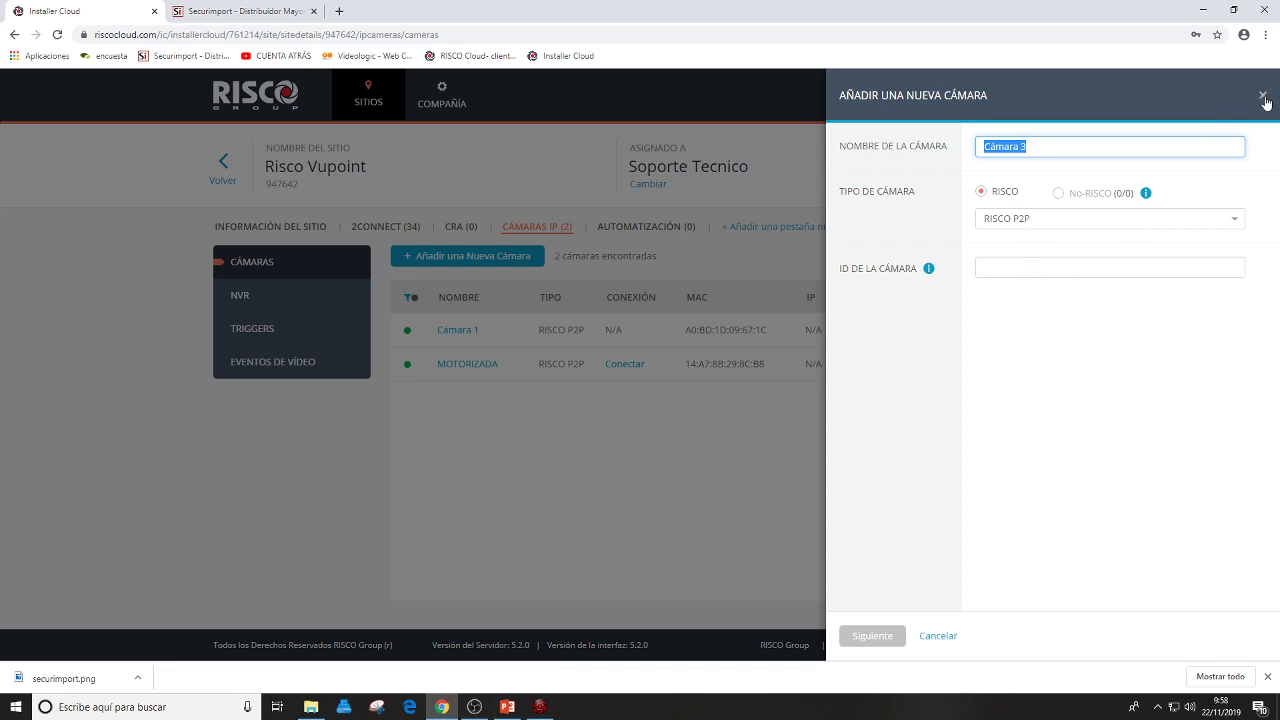
{"action": "left_click", "coordinate": [1262, 95]}
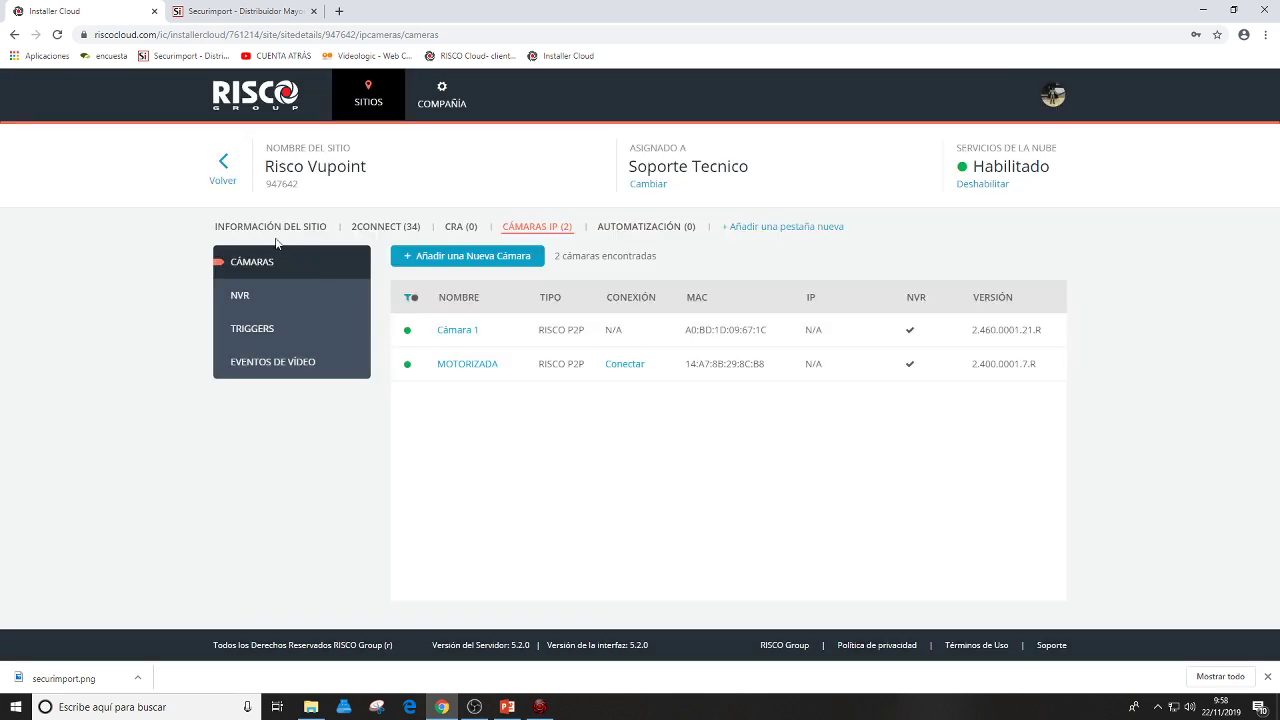
{"action": "left_click", "coordinate": [276, 229]}
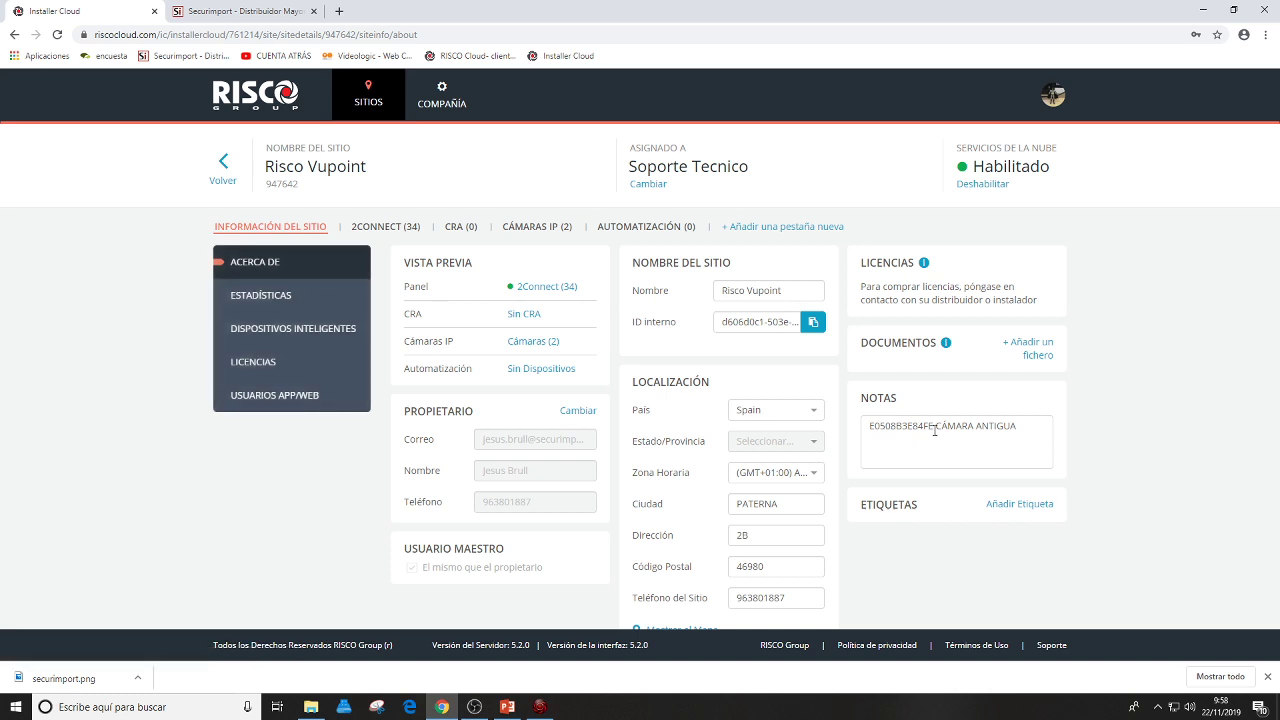
{"action": "left_click_drag", "start_coordinate": [935, 430], "coordinate": [869, 428]}
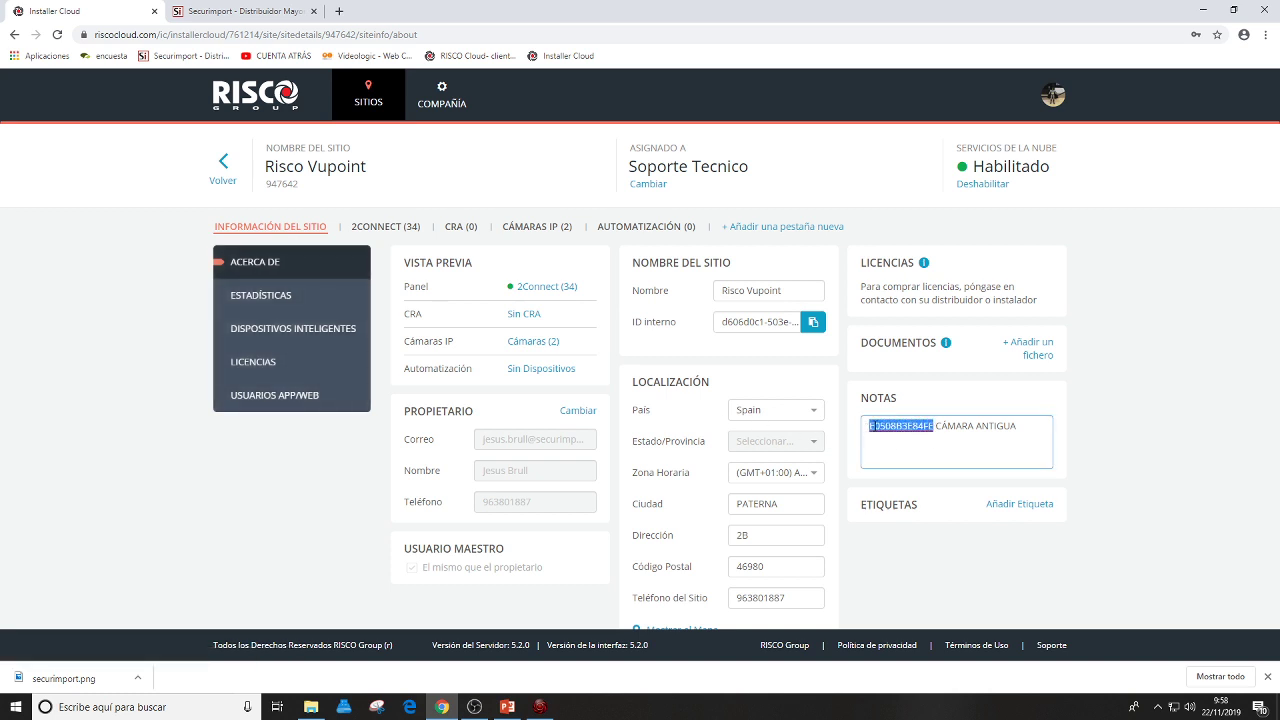
{"action": "right_click", "coordinate": [875, 427]}
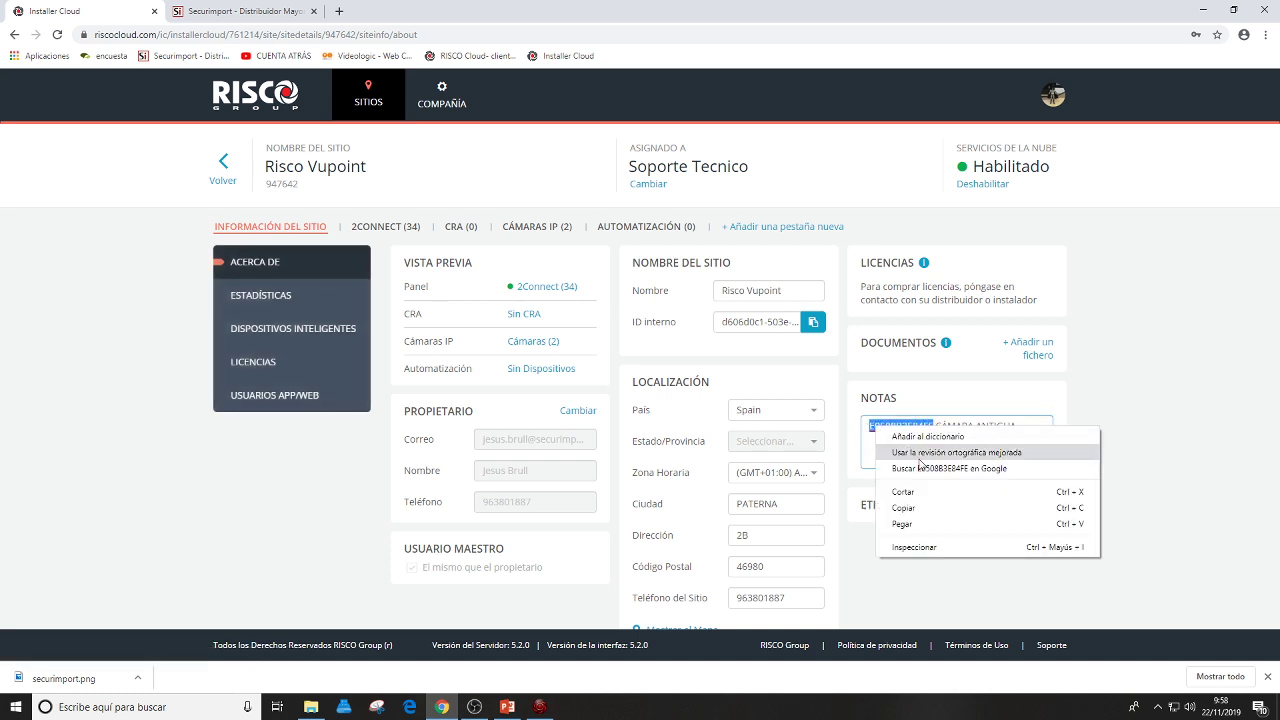
{"action": "left_click", "coordinate": [903, 508]}
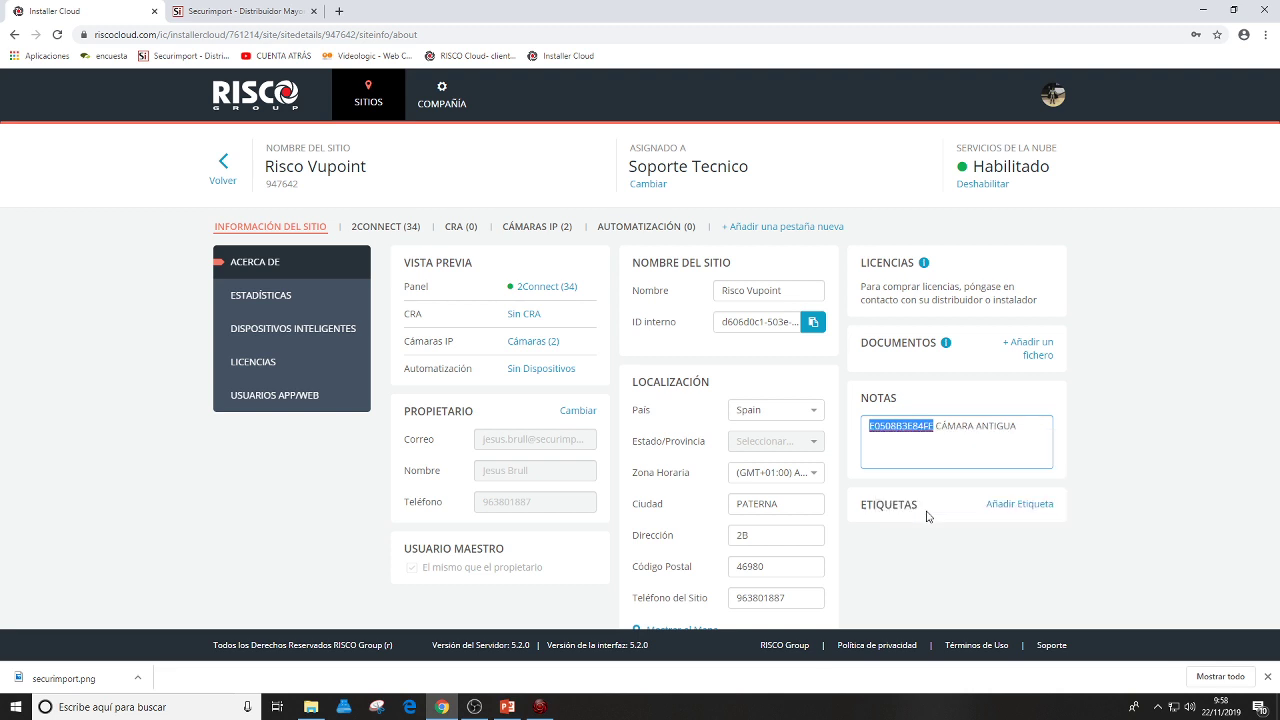
Add a new RISCO P2P camera to the site with the copied camera ID, skipping the Wi-Fi connection.
{"action": "left_click", "coordinate": [512, 228]}
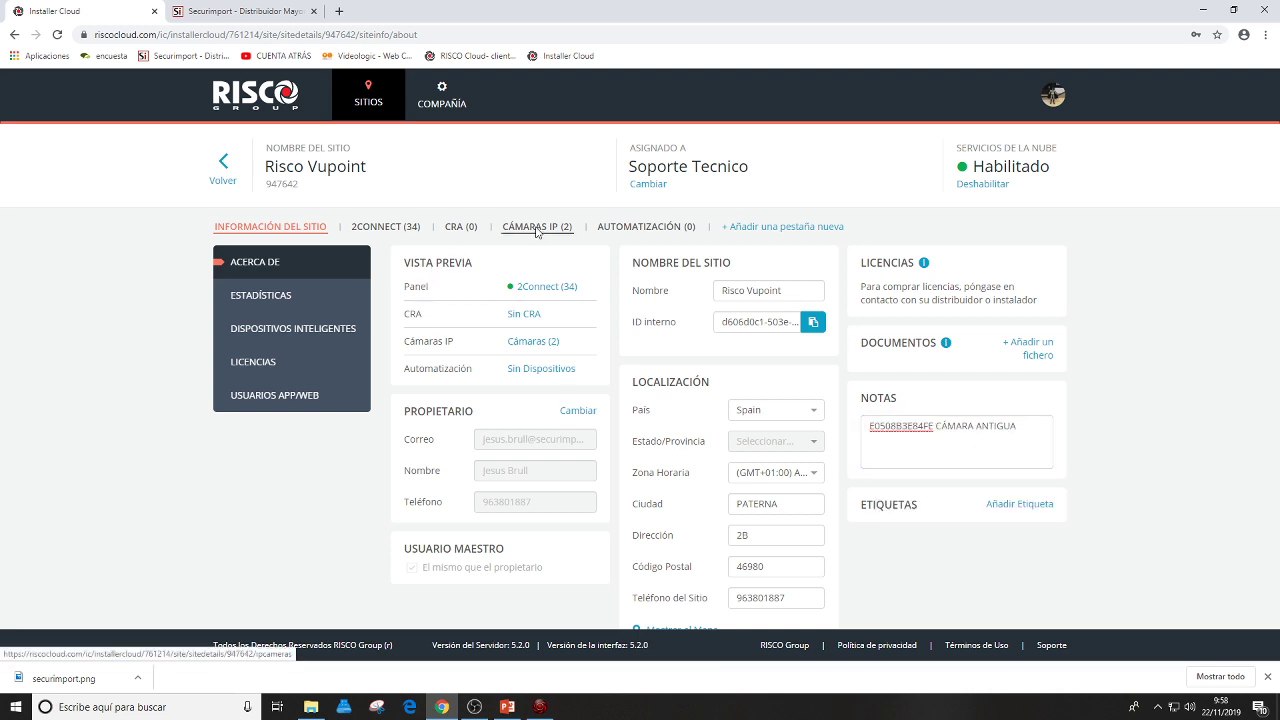
{"action": "left_click", "coordinate": [477, 256]}
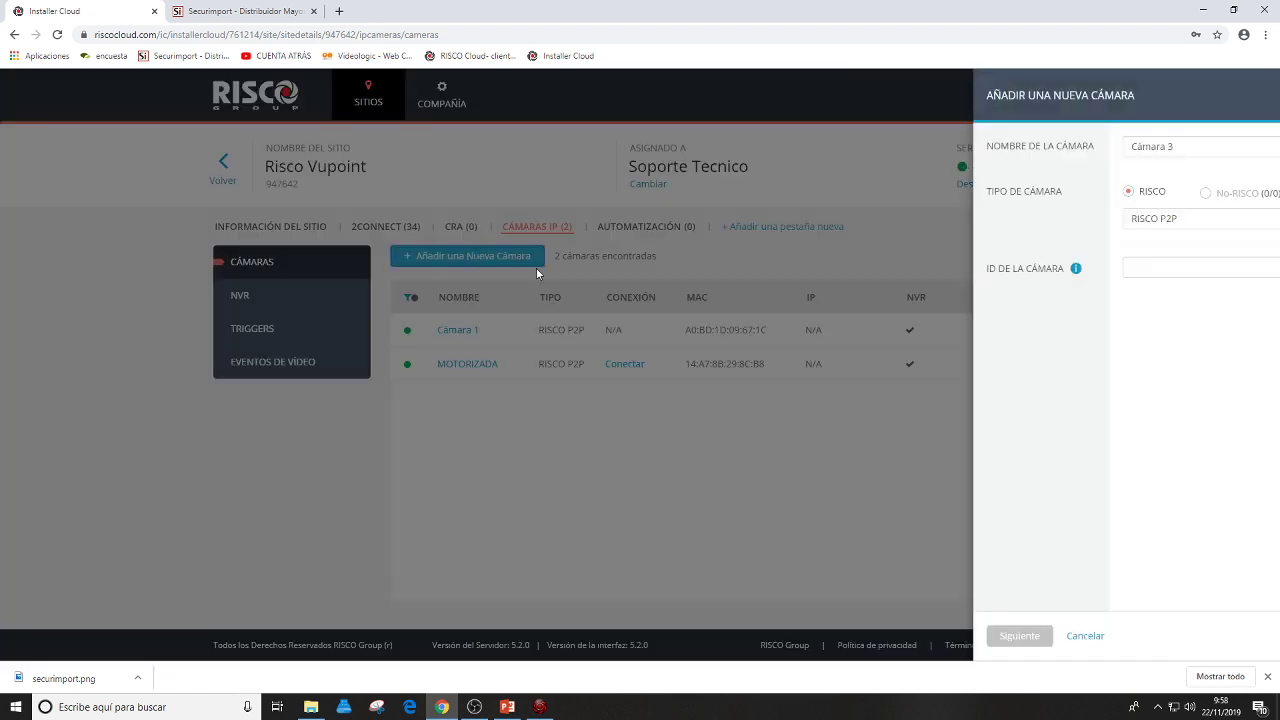
{"action": "left_click", "coordinate": [1057, 266]}
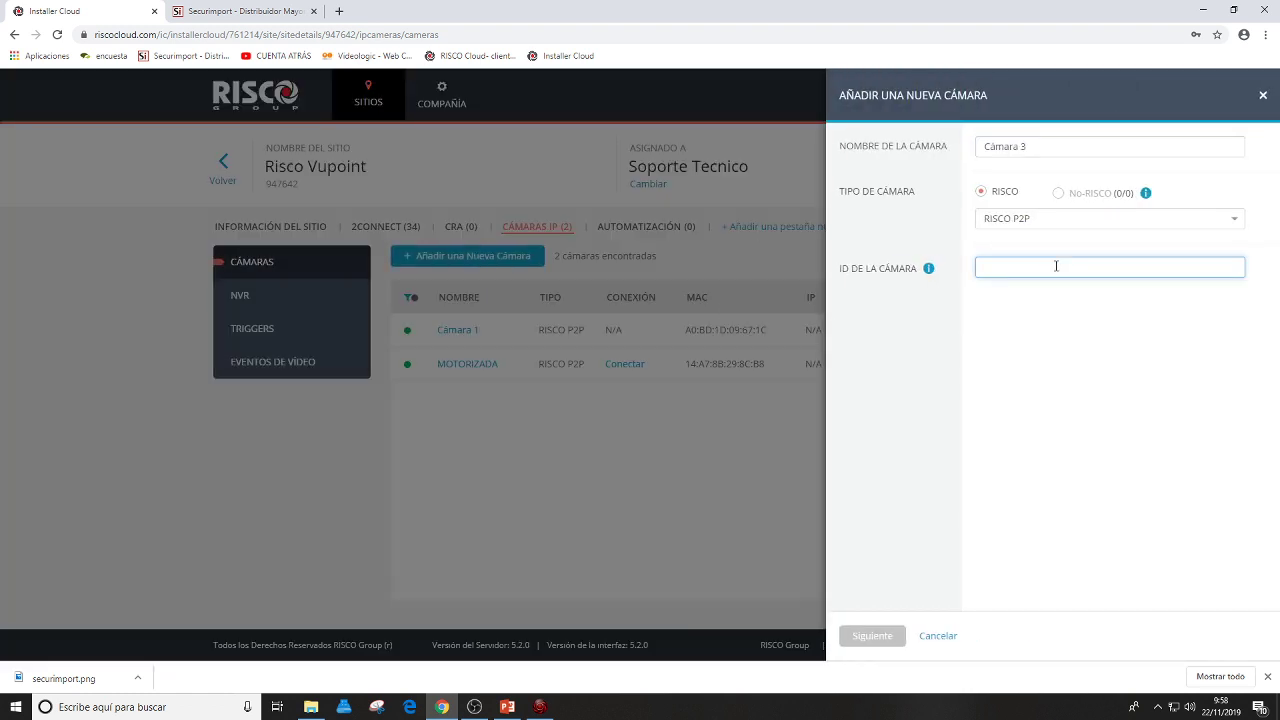
{"action": "key", "text": "ctrl+v"}
{"action": "left_click", "coordinate": [872, 635]}
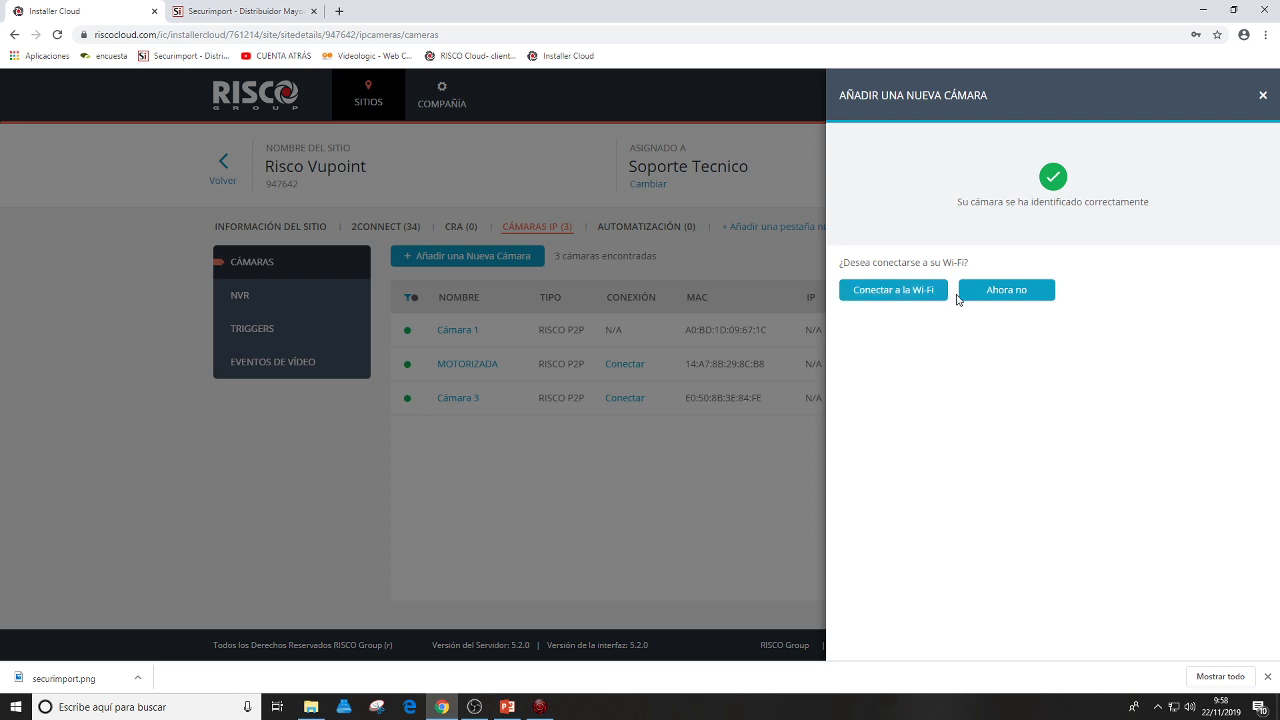
{"action": "left_click", "coordinate": [1033, 300]}
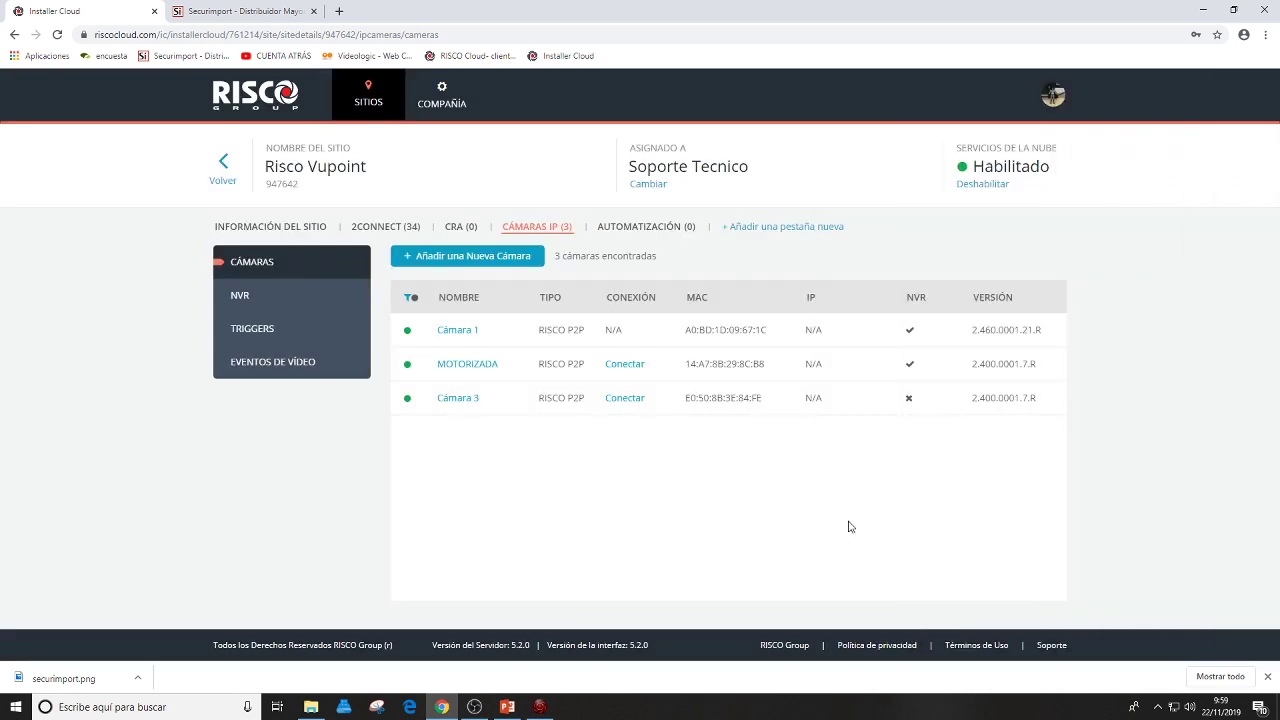
Rename the camera Cámara 3 as prueba 2 and save it.
{"action": "left_click", "coordinate": [458, 398]}
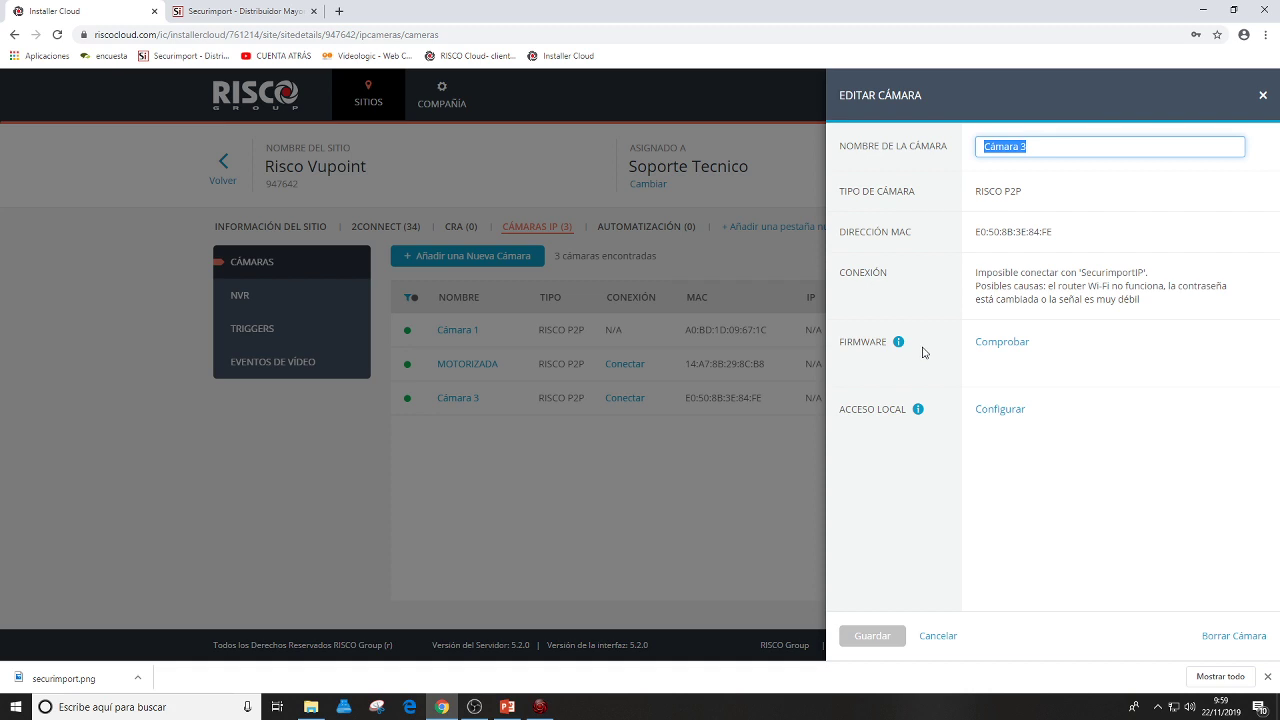
{"action": "type", "text": "prueba 2"}
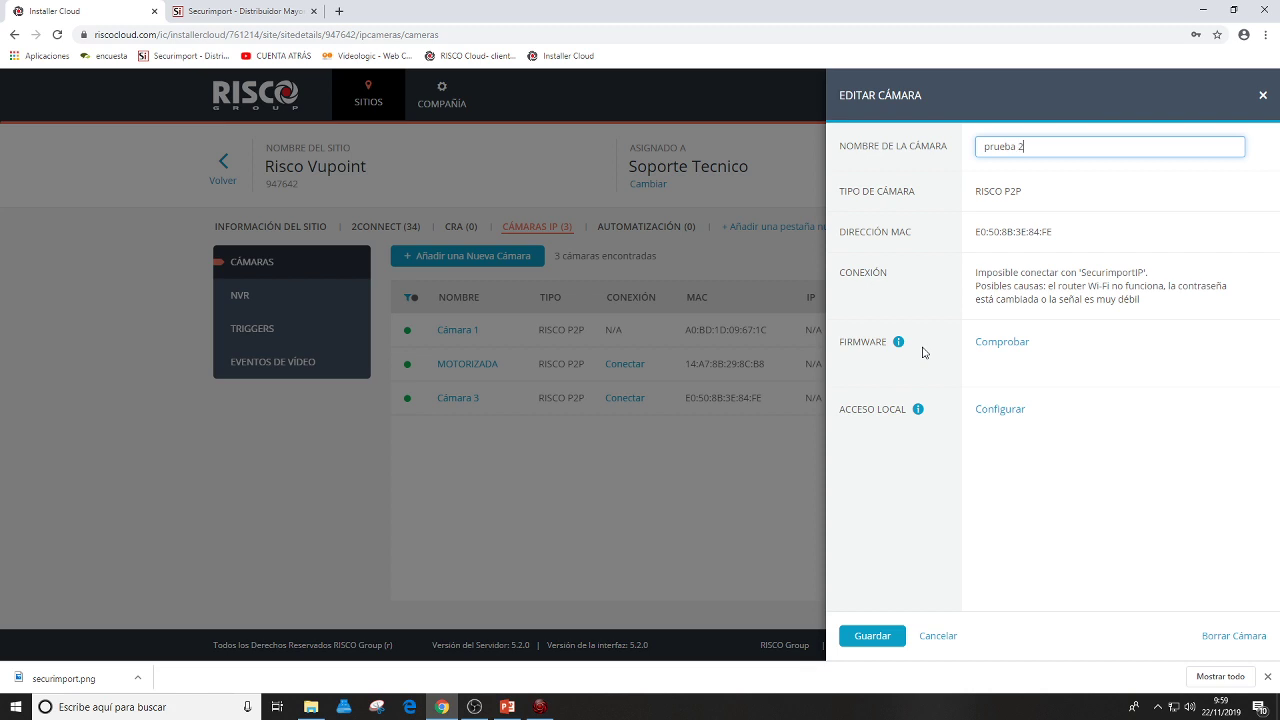
{"action": "left_click", "coordinate": [872, 636]}
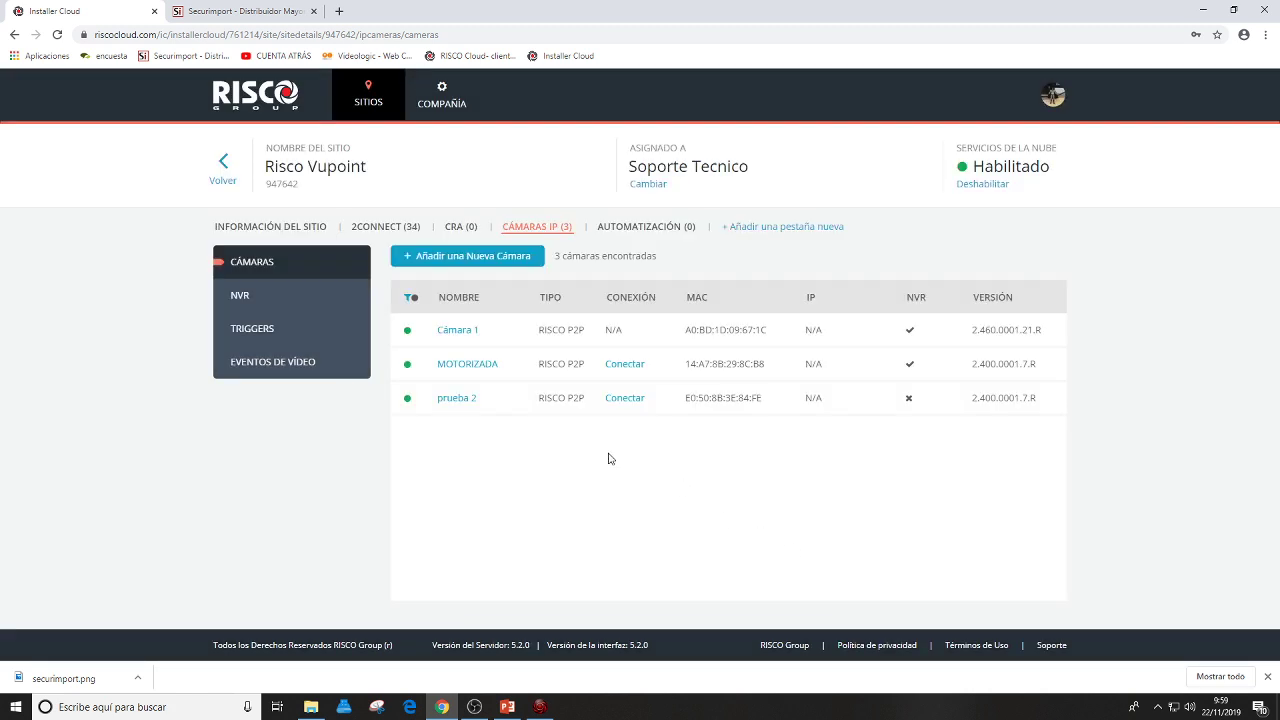
Switch to RECentral, detect the Other PC platform with 1-Click, view the mobile app's camera list and close the capture view.
{"action": "mouse_move", "coordinate": [547, 712]}
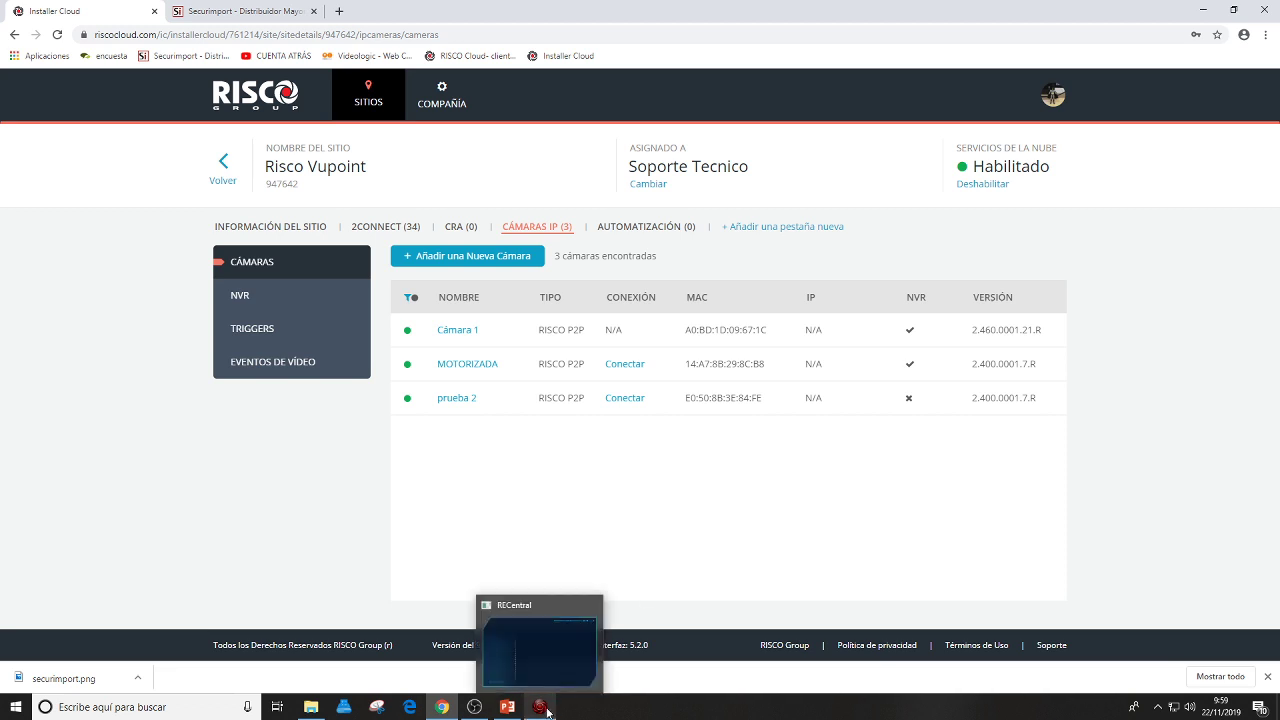
{"action": "left_click", "coordinate": [542, 707]}
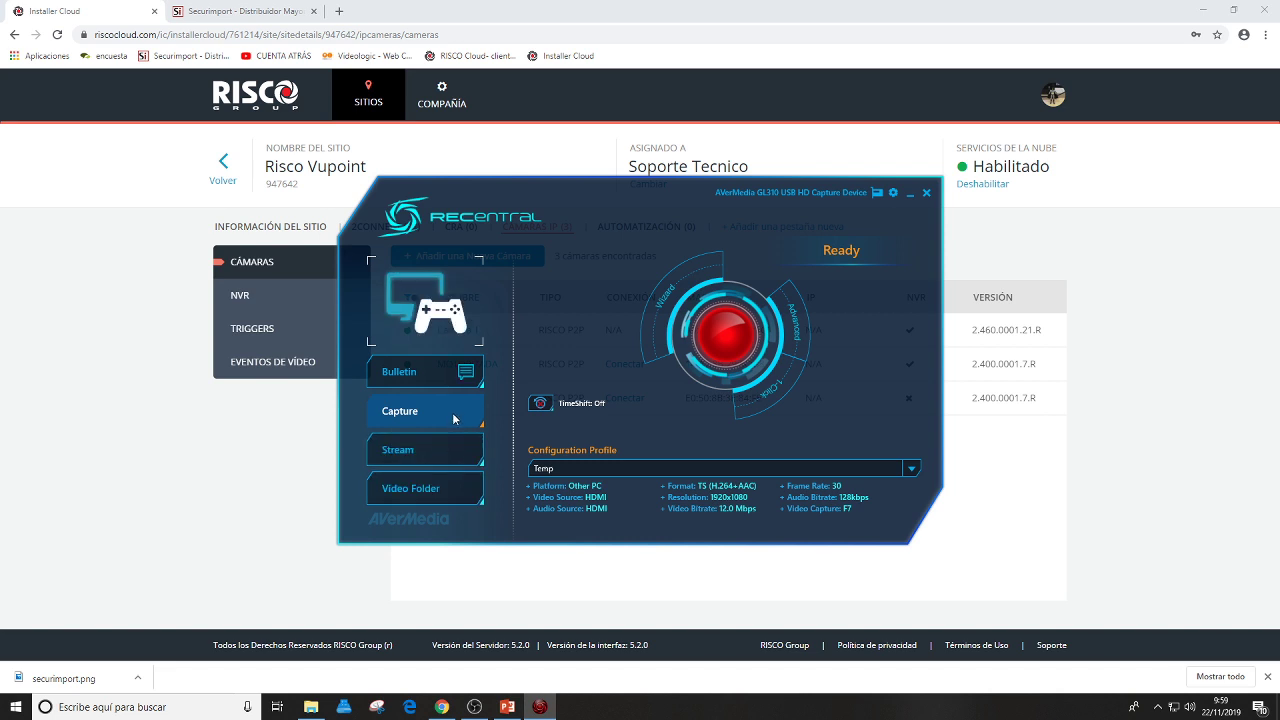
{"action": "left_click", "coordinate": [768, 390]}
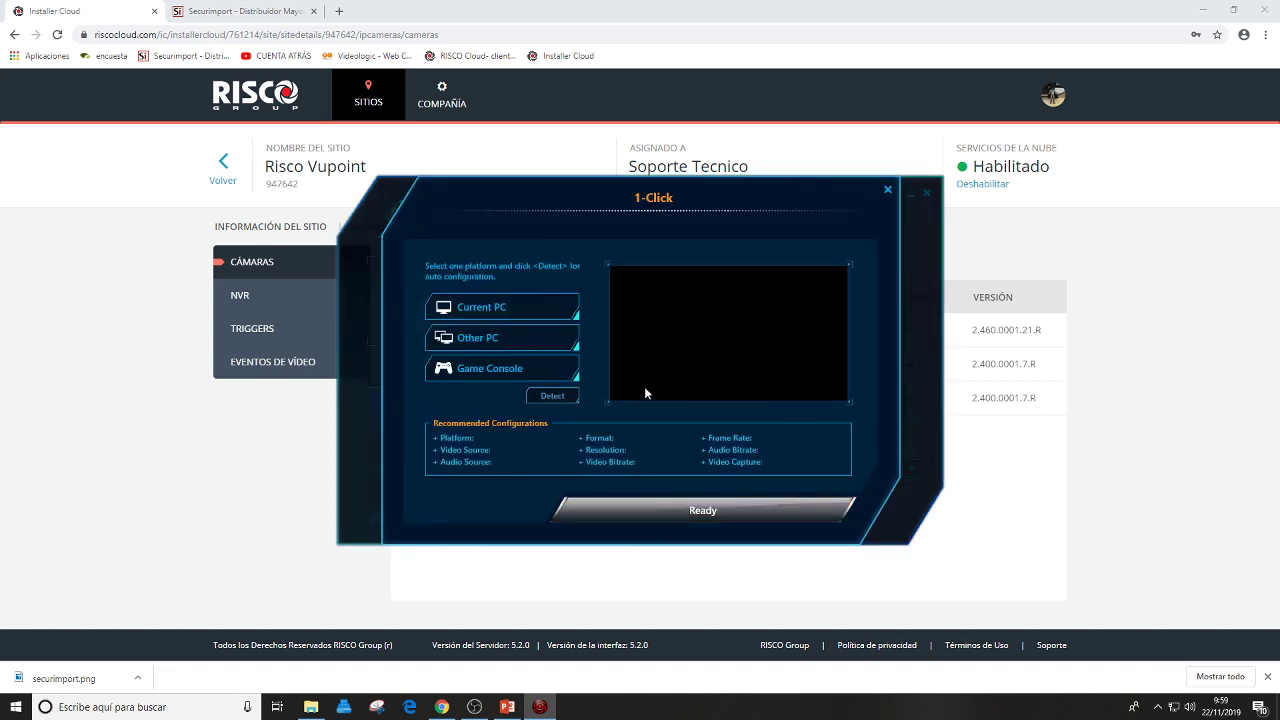
{"action": "left_click", "coordinate": [536, 344]}
{"action": "left_click", "coordinate": [552, 395]}
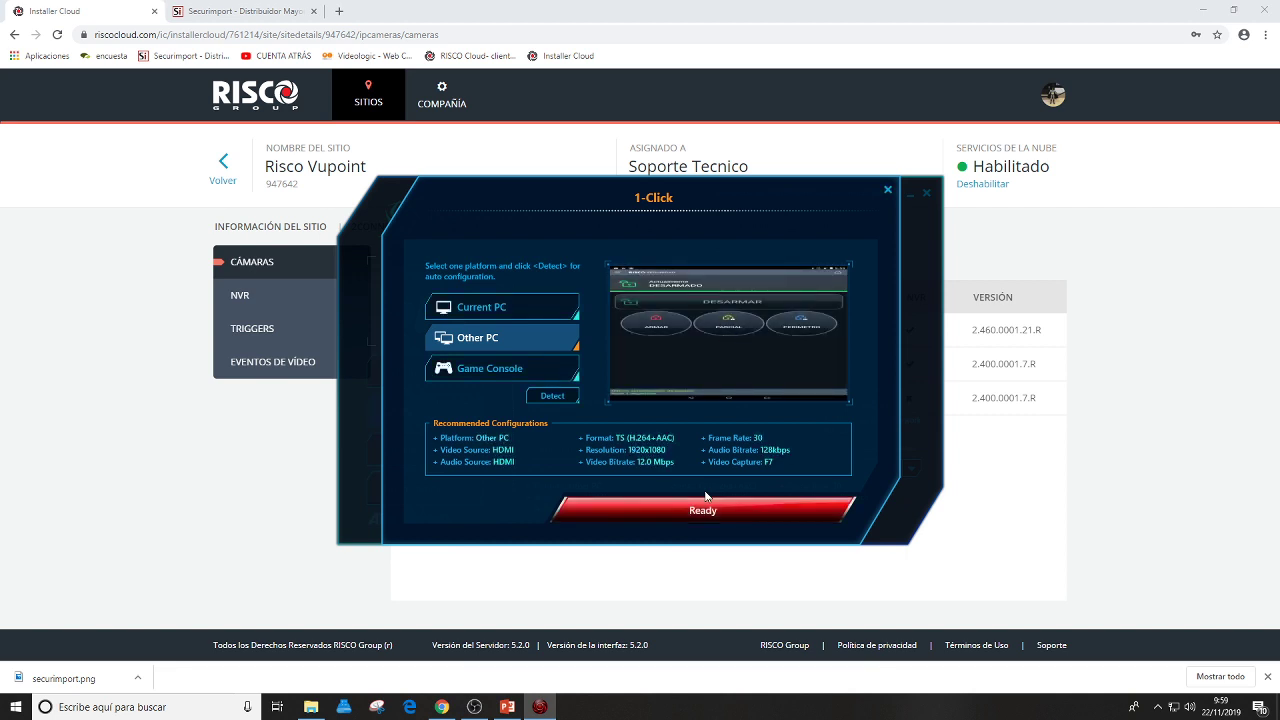
{"action": "left_click", "coordinate": [705, 500]}
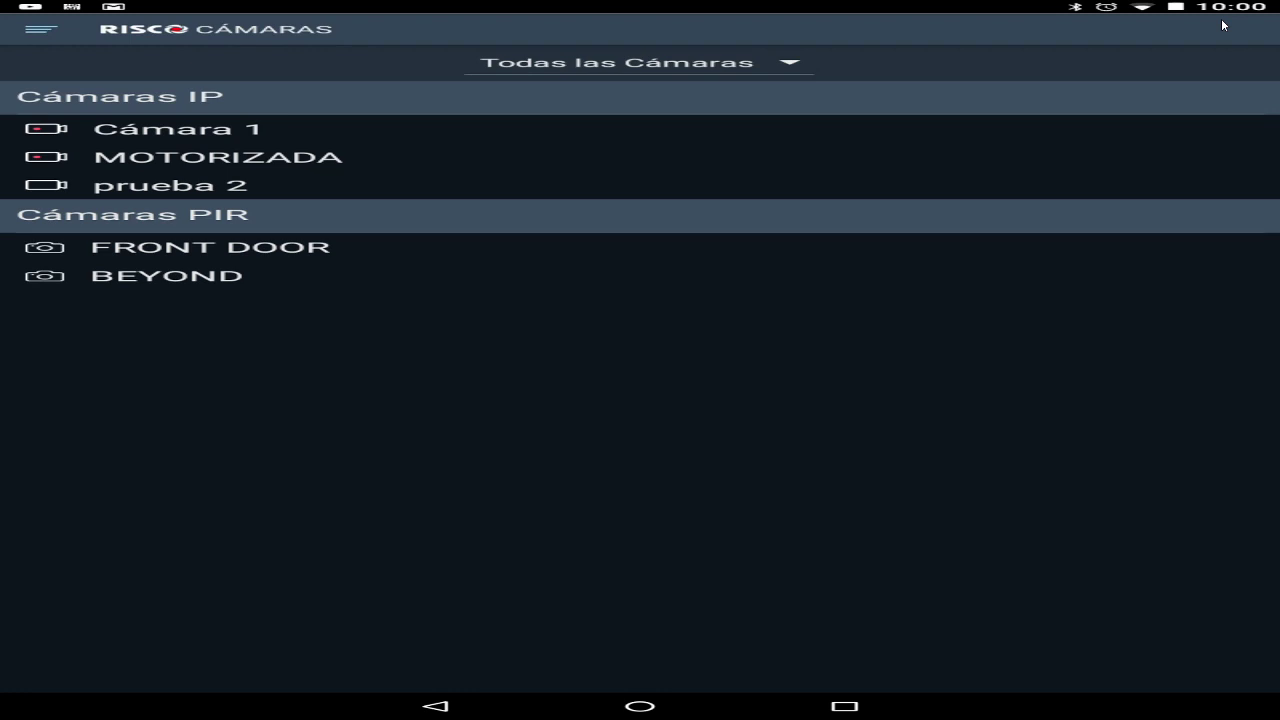
{"action": "mouse_move", "coordinate": [1226, 58]}
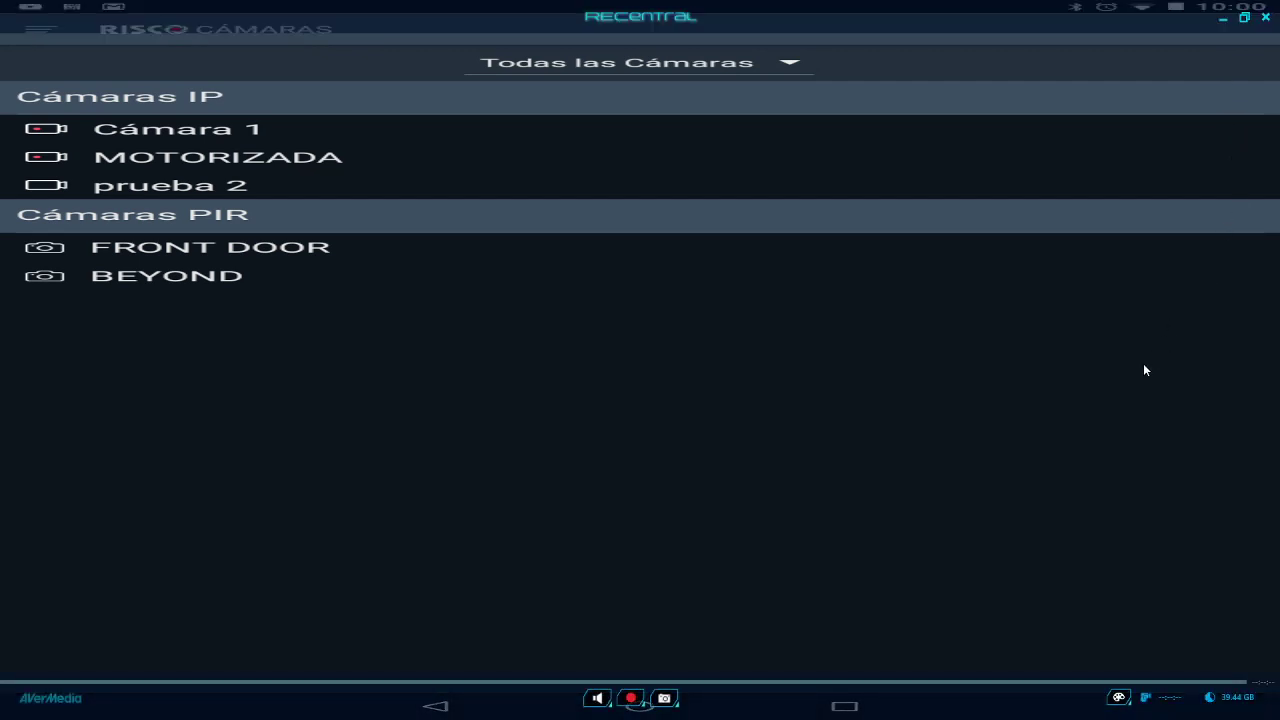
{"action": "left_click", "coordinate": [1267, 22]}
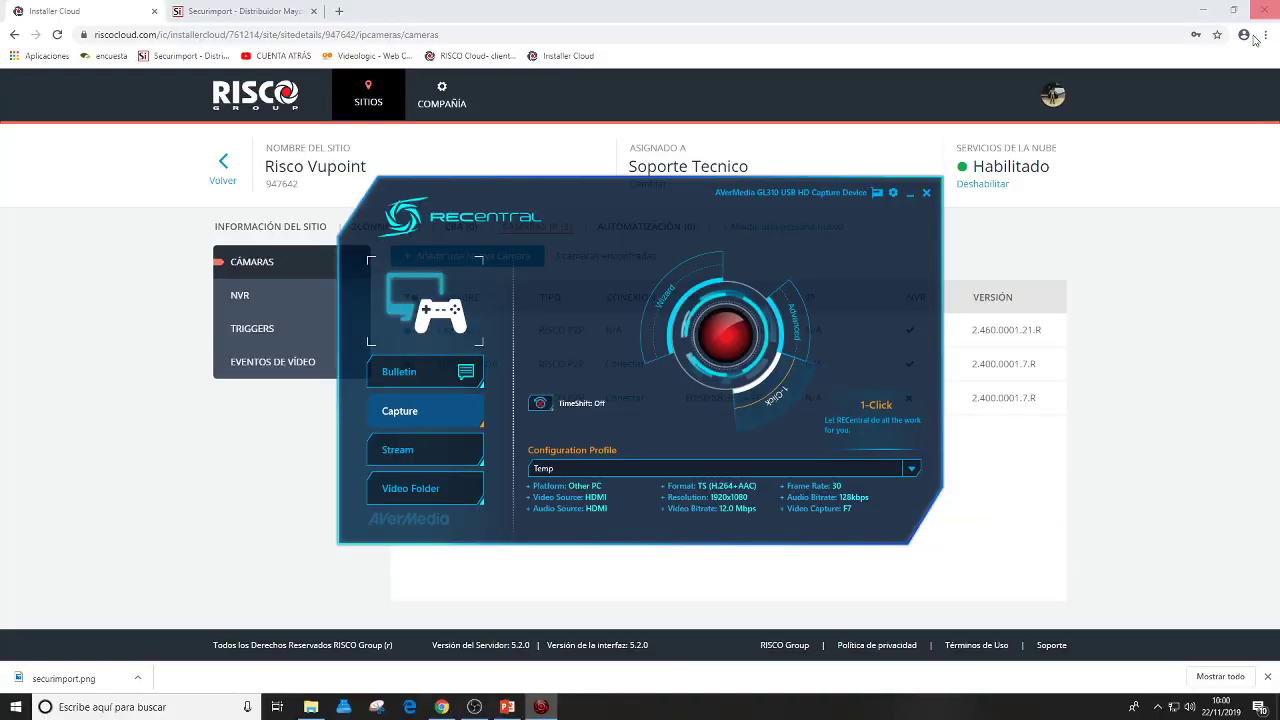
Switch to the Securimport website and look through the Alarma IConnect products in Electronic Lines by Risco.
{"action": "left_click", "coordinate": [238, 10]}
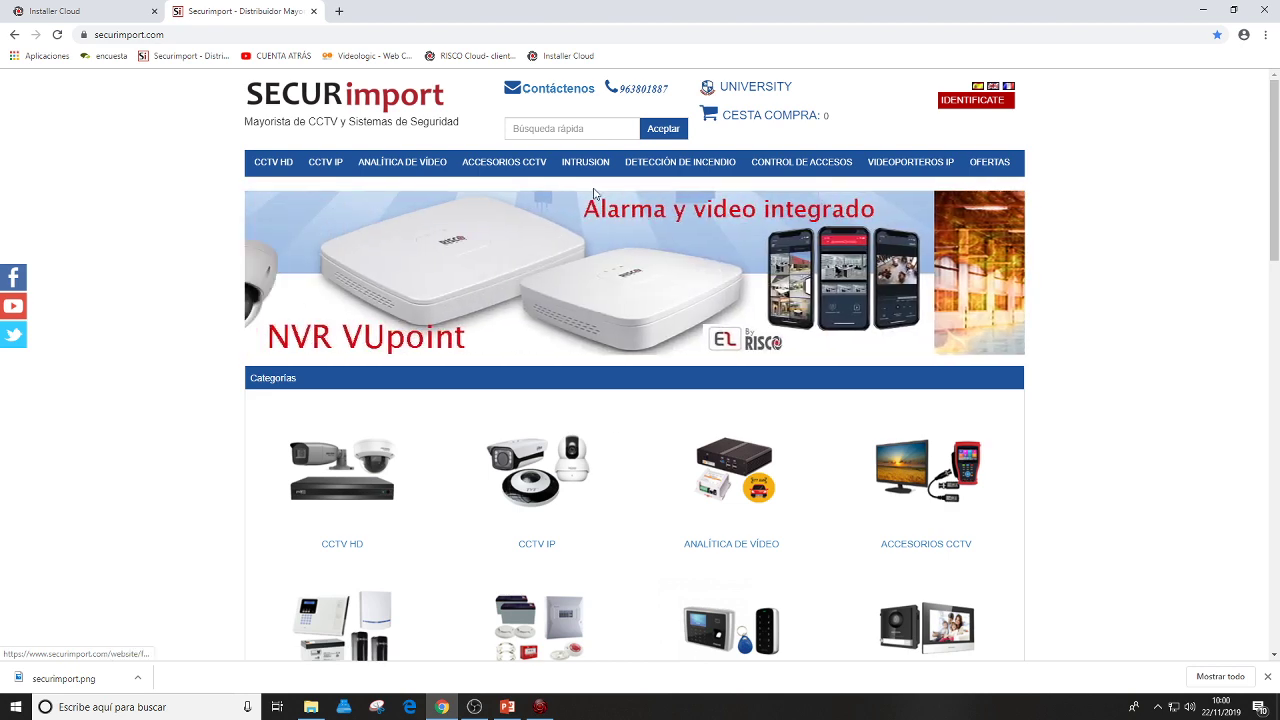
{"action": "mouse_move", "coordinate": [594, 172]}
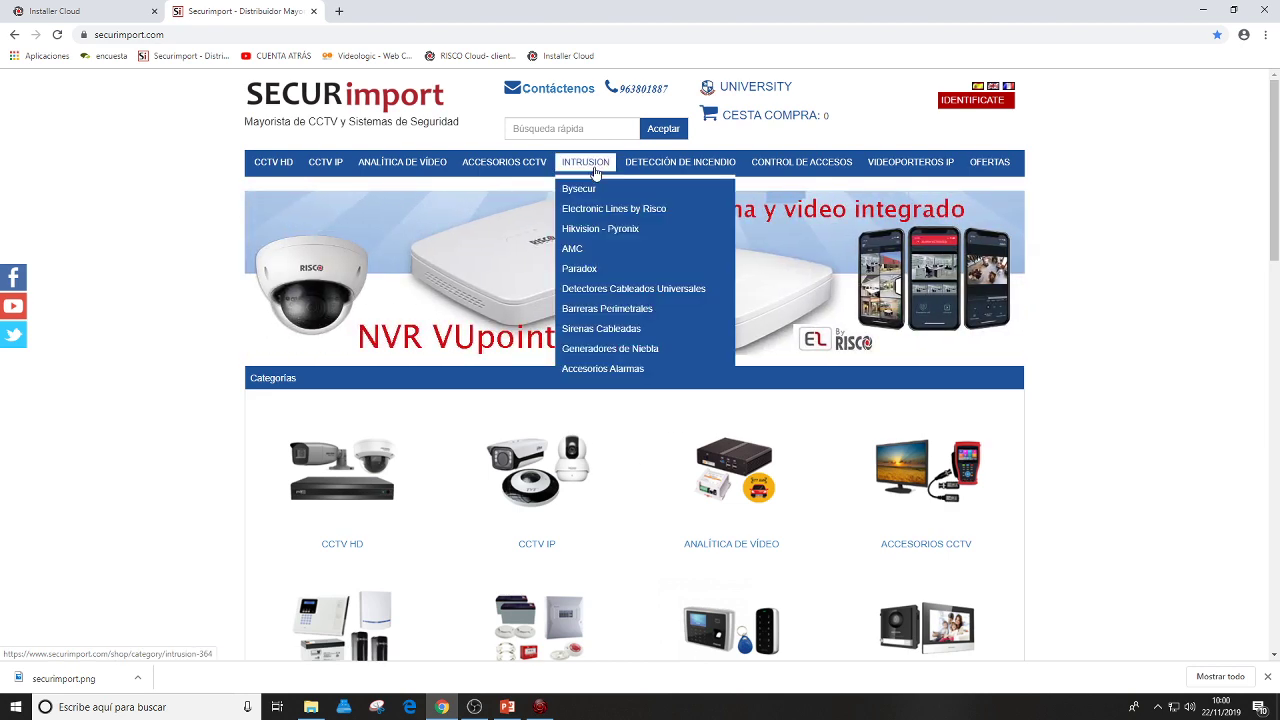
{"action": "mouse_move", "coordinate": [602, 209]}
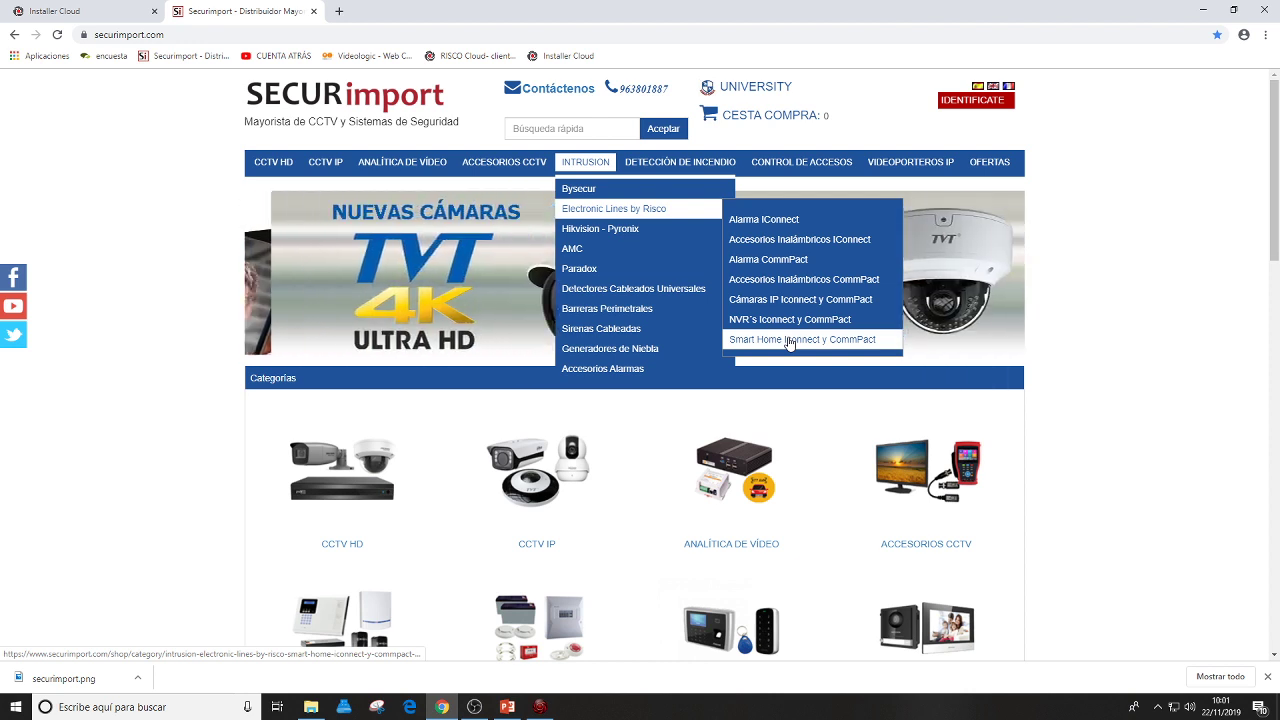
{"action": "left_click", "coordinate": [799, 227]}
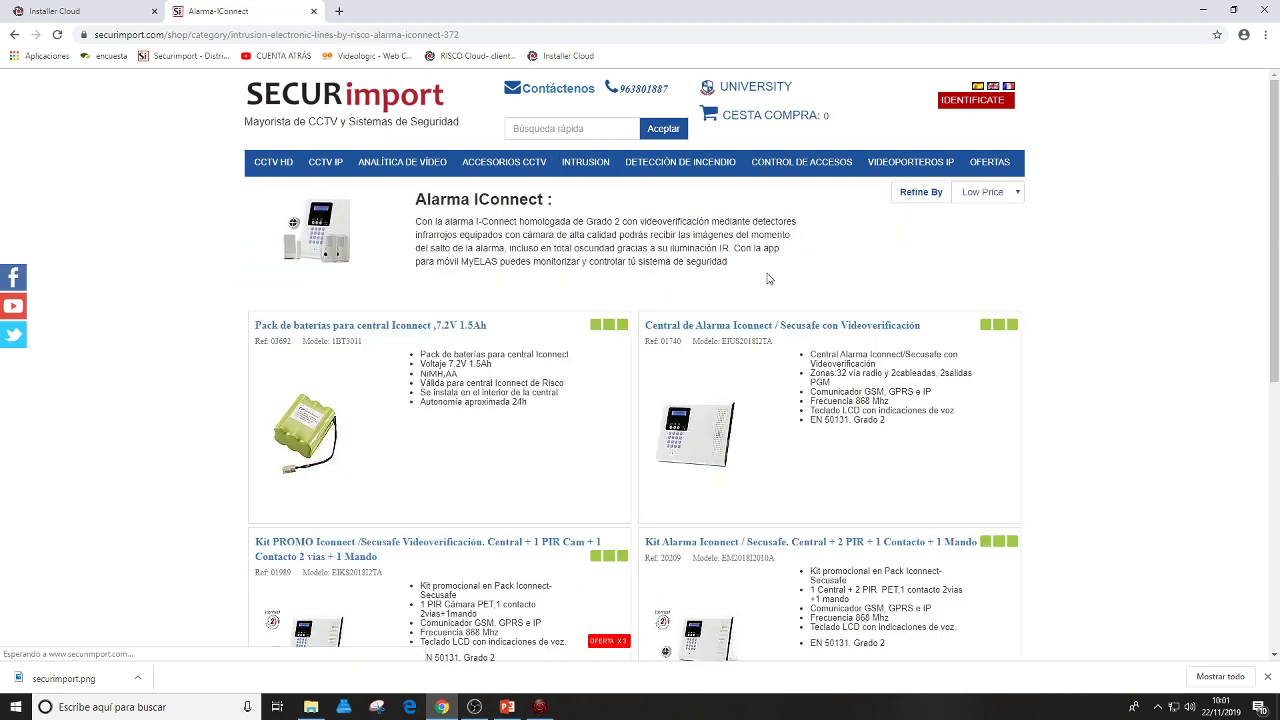
{"action": "scroll", "coordinate": [770, 400], "scroll_direction": "down", "scroll_amount": 3}
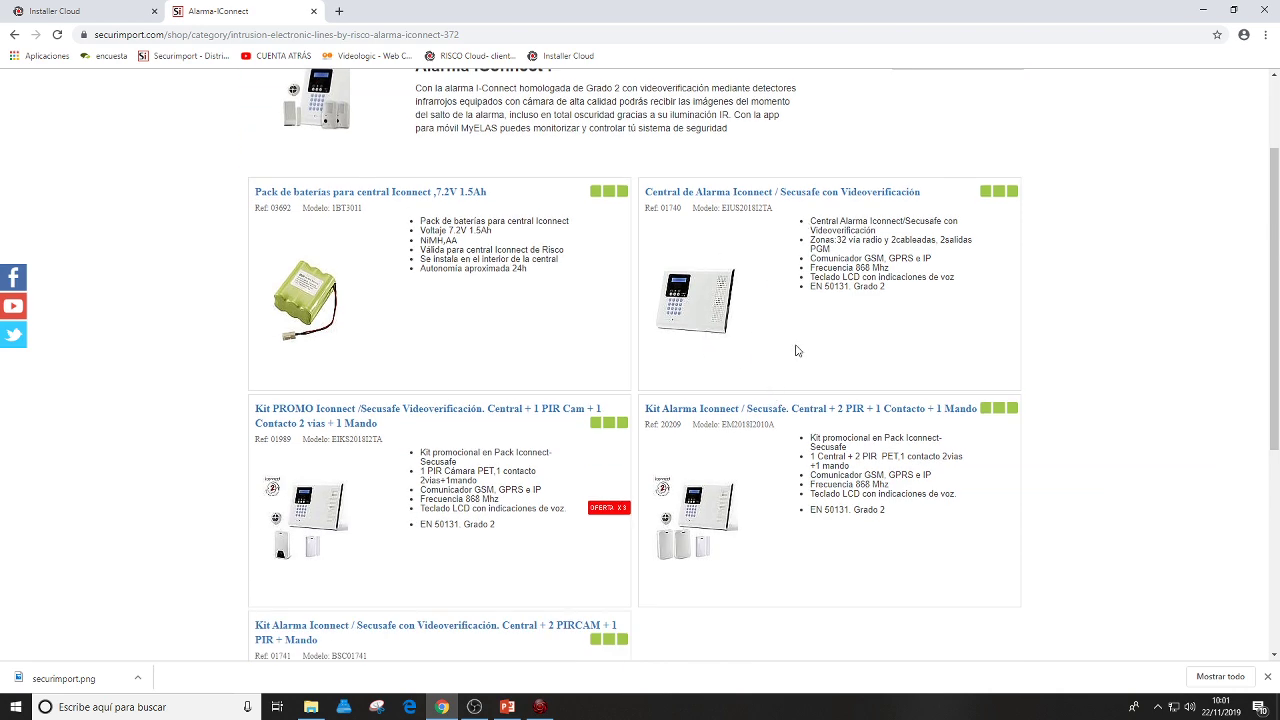
{"action": "scroll", "coordinate": [600, 445], "scroll_direction": "down", "scroll_amount": 3}
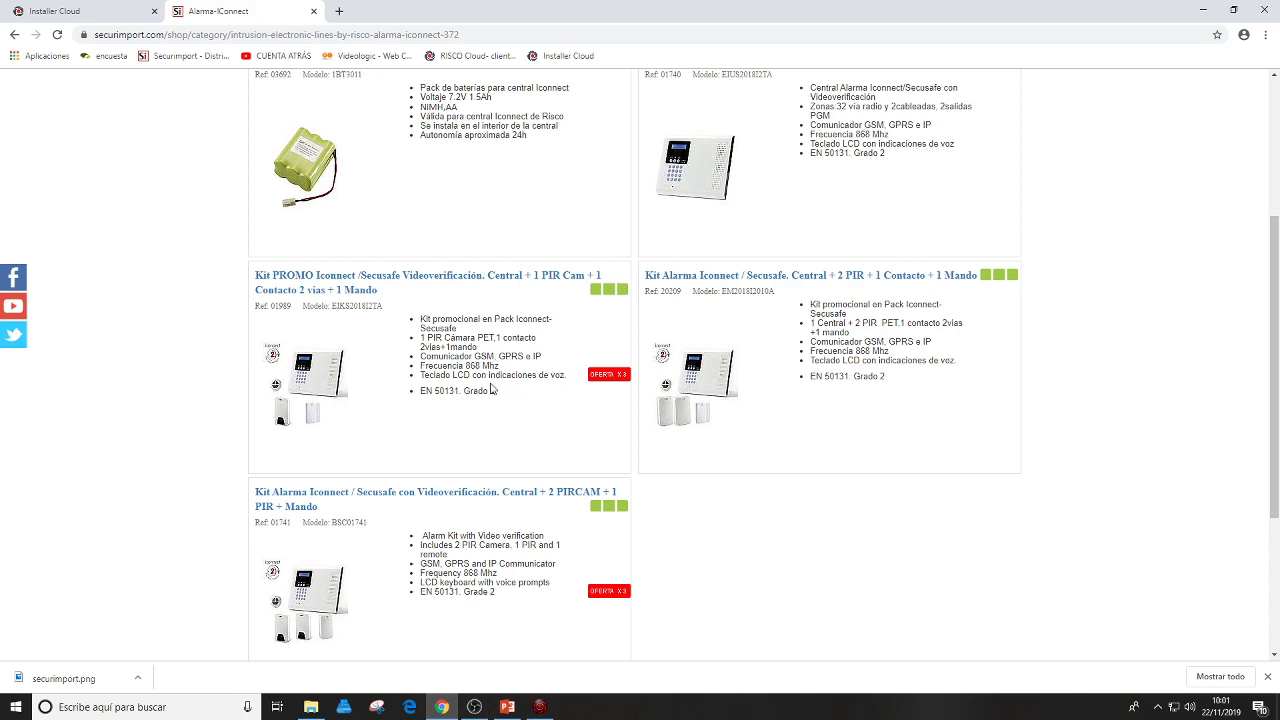
{"action": "scroll", "coordinate": [490, 390], "scroll_direction": "down", "scroll_amount": 3}
{"action": "scroll", "coordinate": [600, 300], "scroll_direction": "down", "scroll_amount": 1}
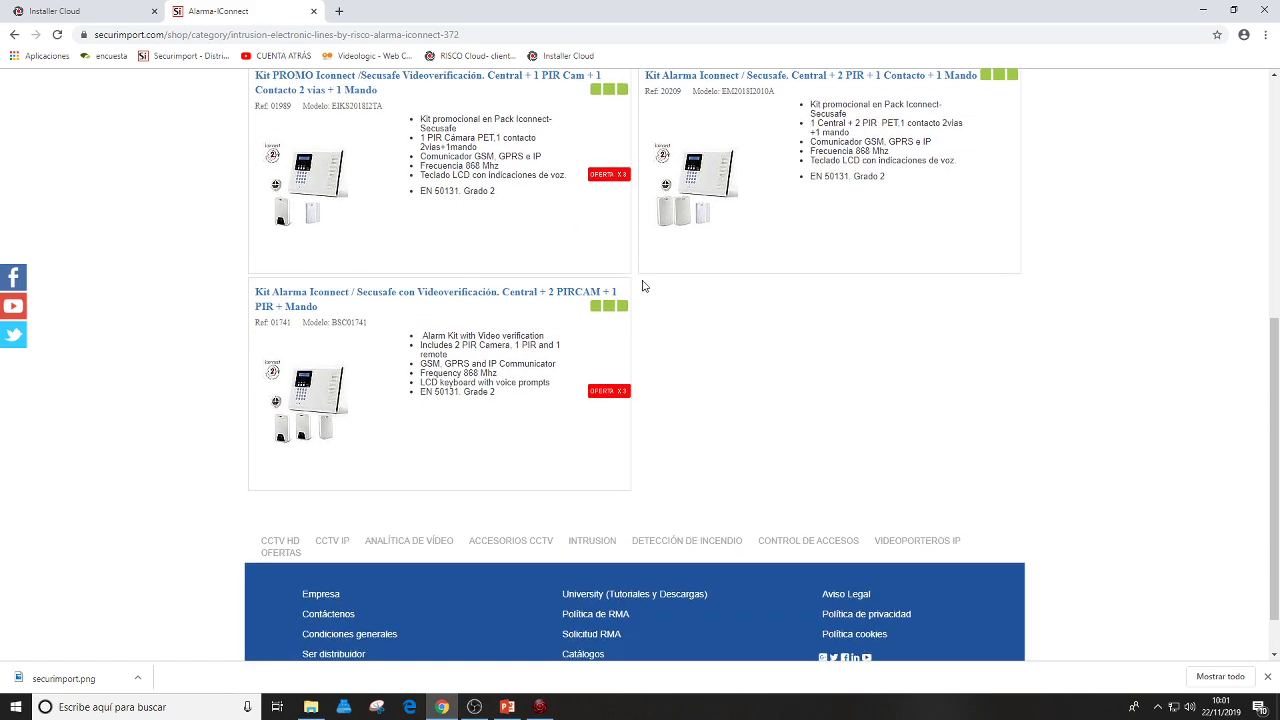
{"action": "scroll", "coordinate": [510, 300], "scroll_direction": "up", "scroll_amount": 10}
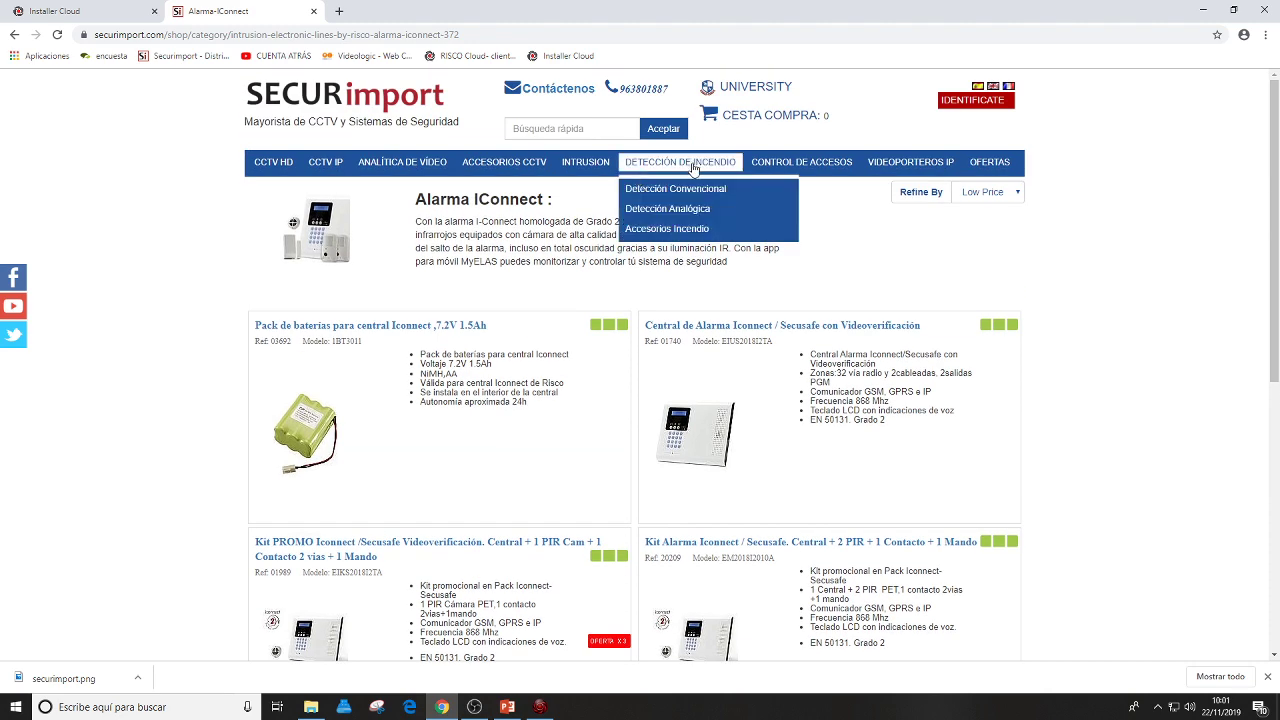
Look through the Accesorios Inalámbricos IConnect products in Electronic Lines by Risco.
{"action": "left_click", "coordinate": [760, 240]}
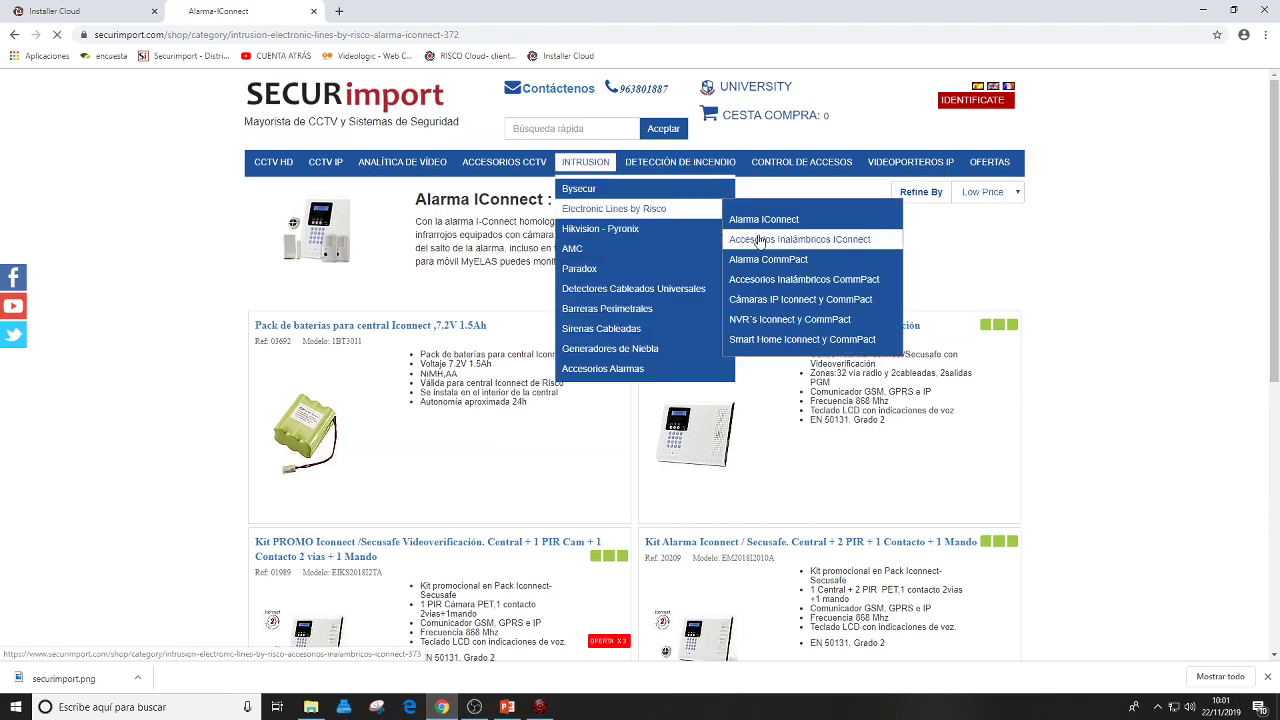
{"action": "scroll", "coordinate": [760, 255], "scroll_direction": "down", "scroll_amount": 3}
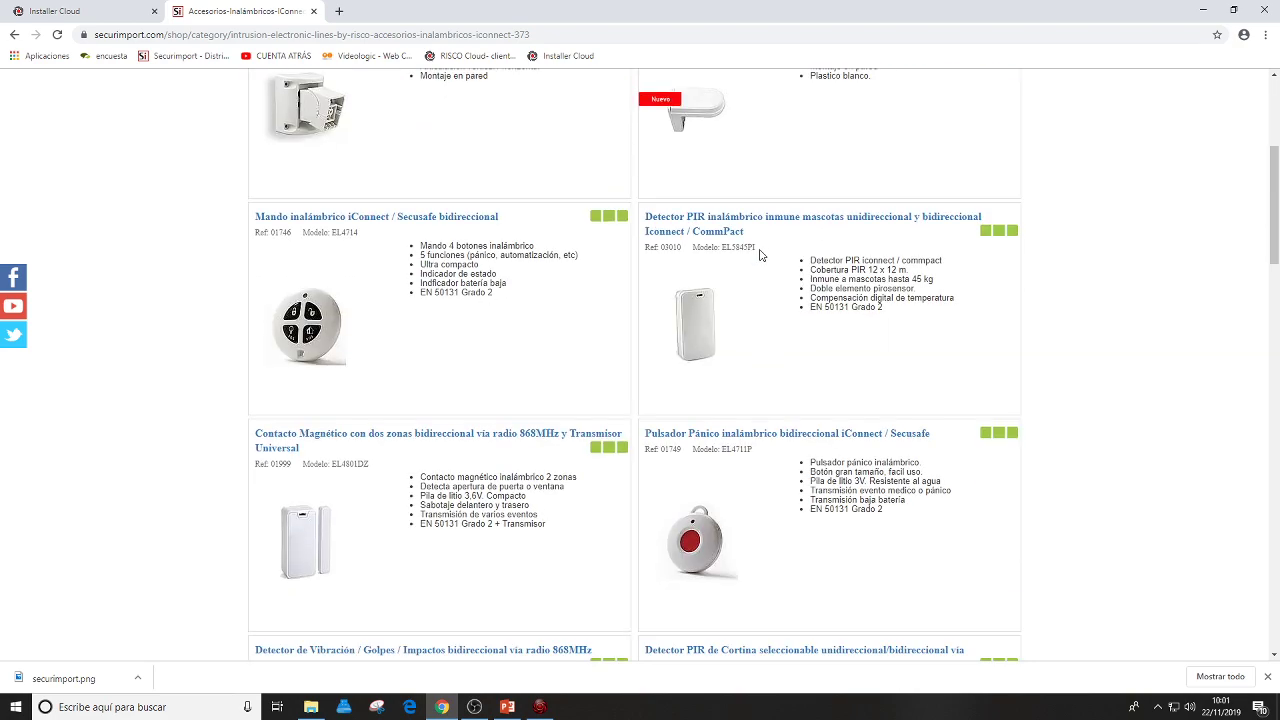
{"action": "scroll", "coordinate": [760, 255], "scroll_direction": "down", "scroll_amount": 1}
{"action": "scroll", "coordinate": [760, 251], "scroll_direction": "up", "scroll_amount": 3}
{"action": "scroll", "coordinate": [760, 251], "scroll_direction": "down", "scroll_amount": 3}
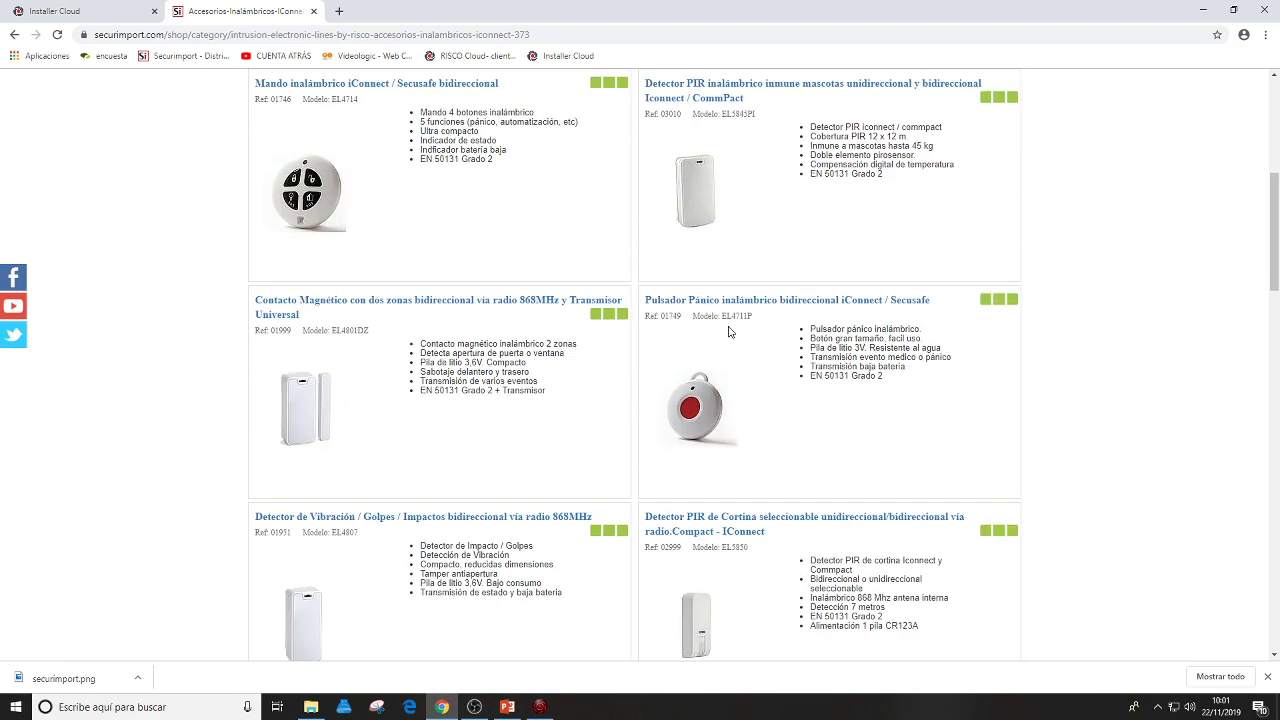
Examine the rest of the IConnect wireless accessories, down to the PIR detectors with camera and the Beyond exterior detectors.
{"action": "scroll", "coordinate": [582, 306], "scroll_direction": "down", "scroll_amount": 3}
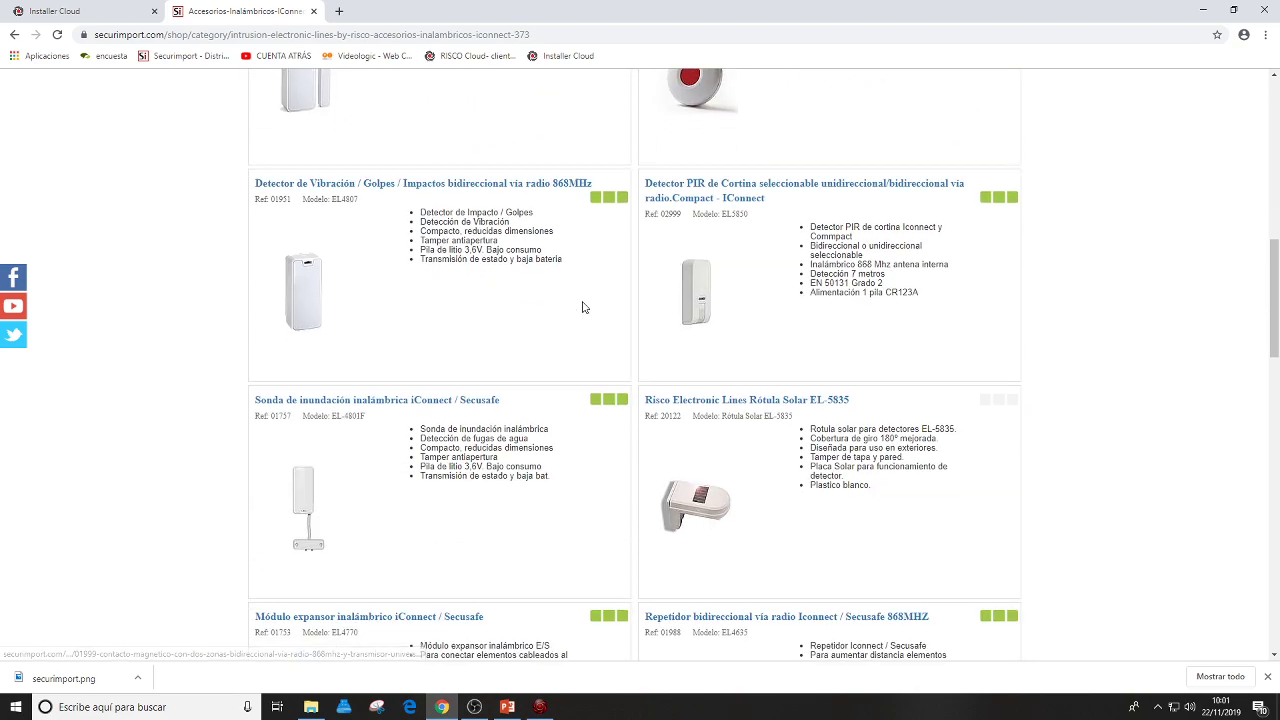
{"action": "scroll", "coordinate": [583, 307], "scroll_direction": "down", "scroll_amount": 7}
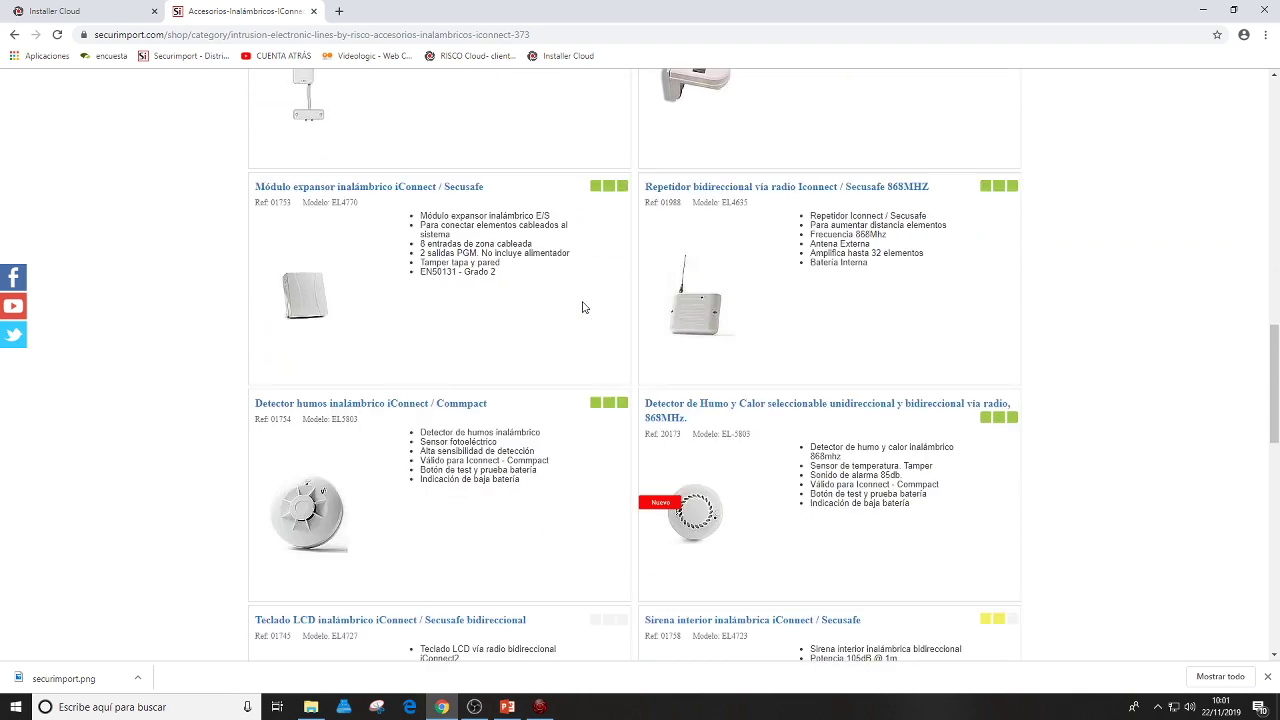
{"action": "scroll", "coordinate": [583, 308], "scroll_direction": "down", "scroll_amount": 5}
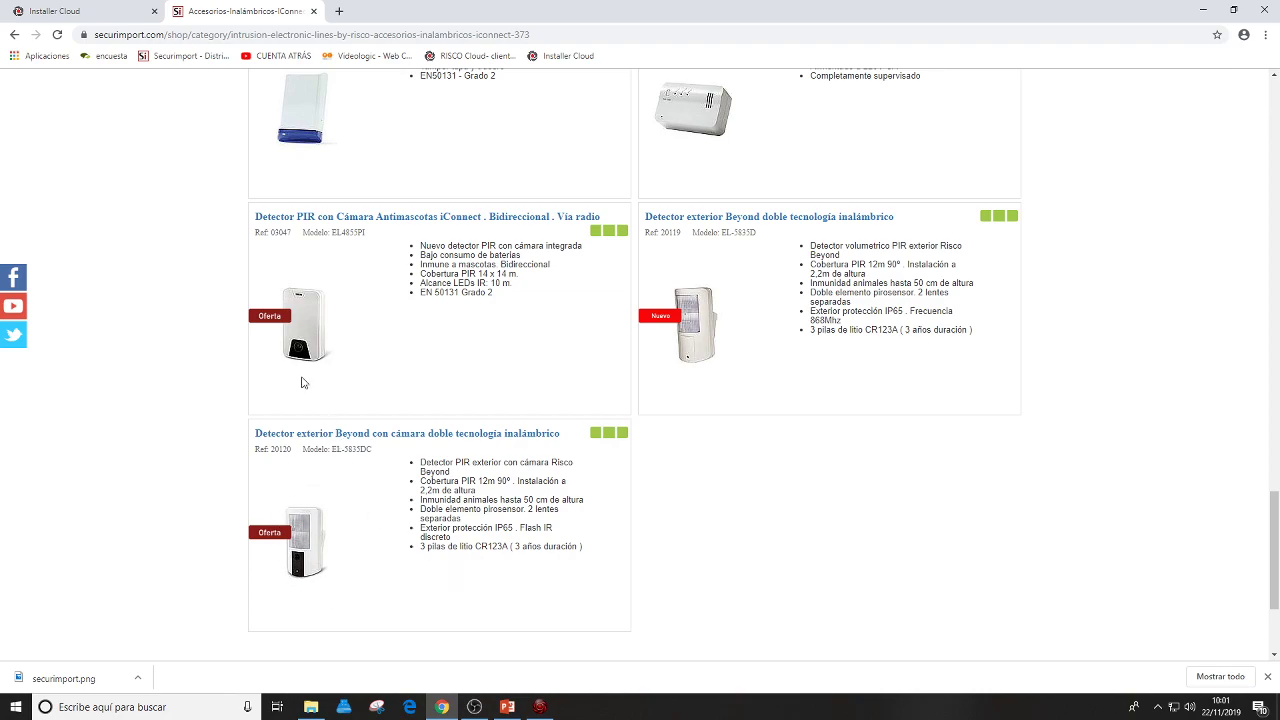
{"action": "scroll", "coordinate": [310, 300], "scroll_direction": "up", "scroll_amount": 10}
{"action": "scroll", "coordinate": [605, 325], "scroll_direction": "up", "scroll_amount": 10}
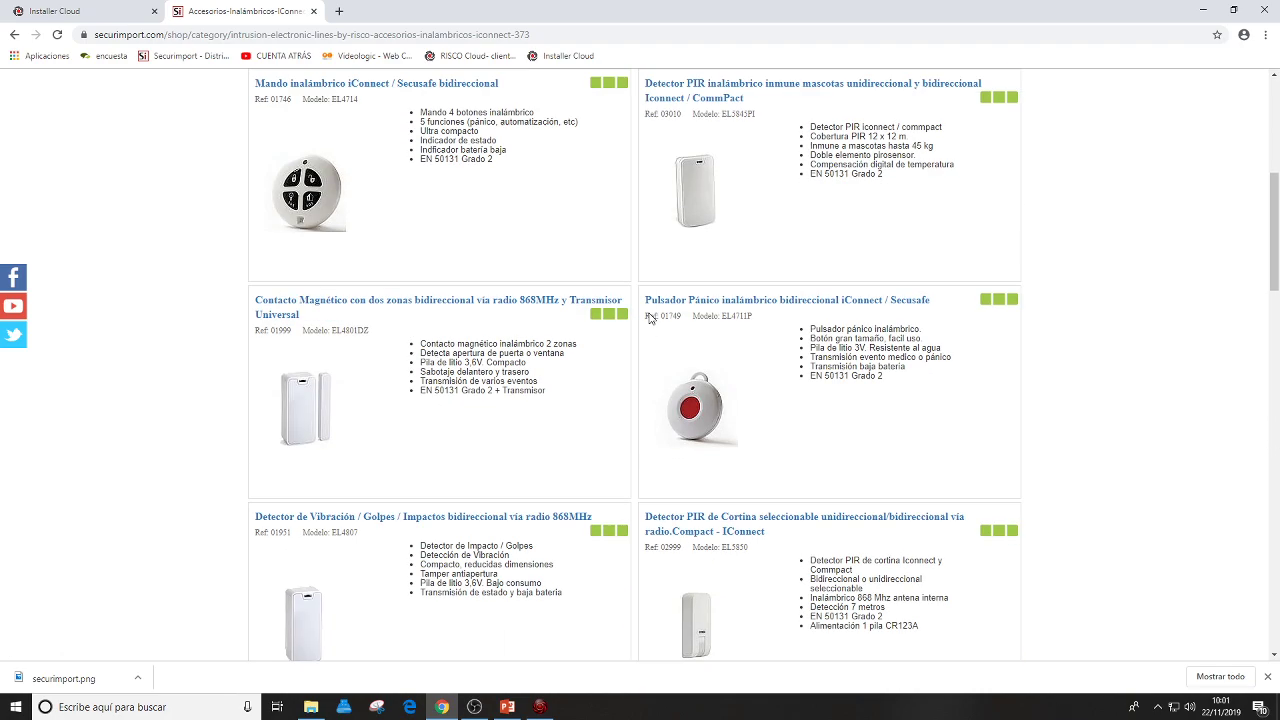
Open the Alarma CommPact category in Electronic Lines by Risco to view its alarm kits.
{"action": "mouse_move", "coordinate": [688, 170]}
{"action": "mouse_move", "coordinate": [602, 166]}
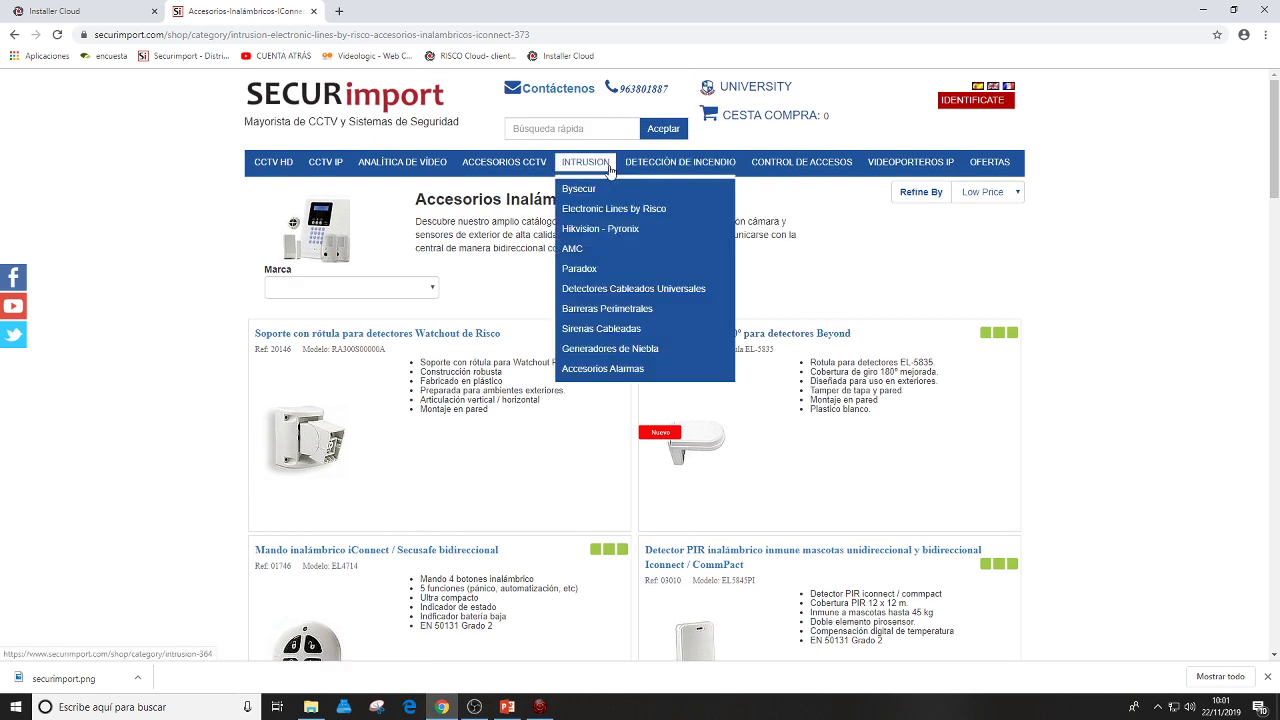
{"action": "mouse_move", "coordinate": [608, 208]}
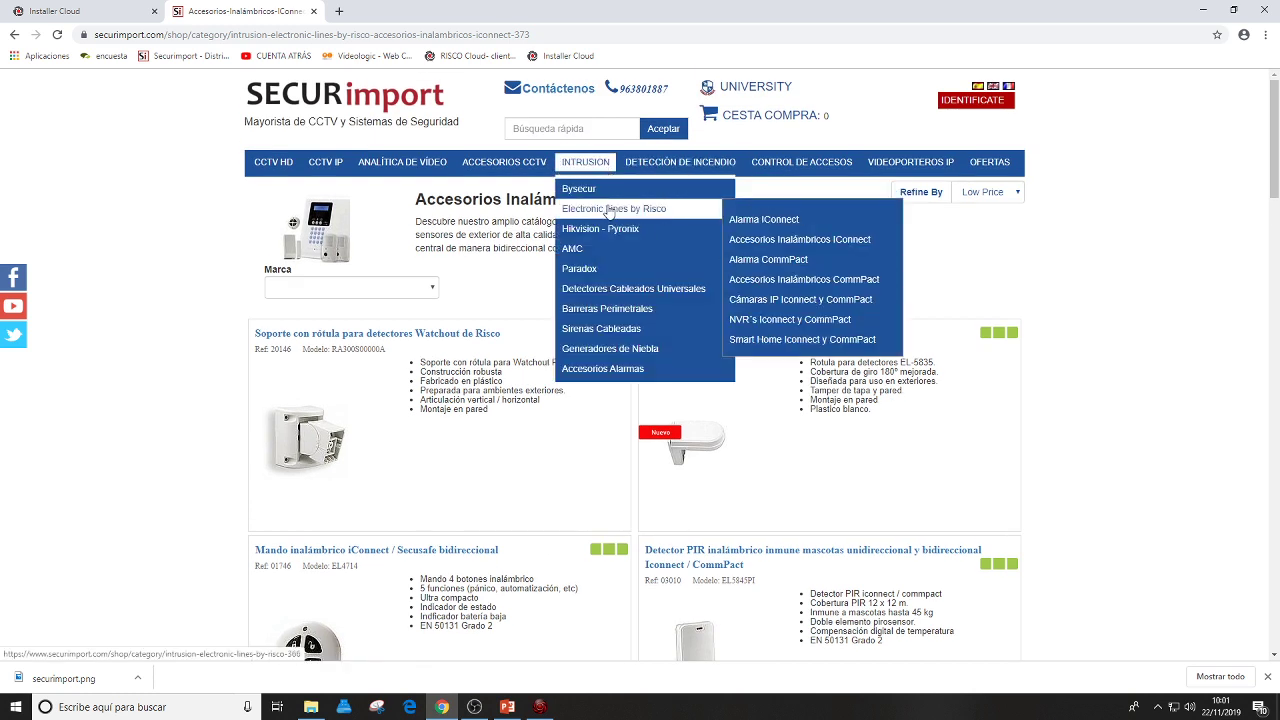
{"action": "left_click", "coordinate": [776, 263]}
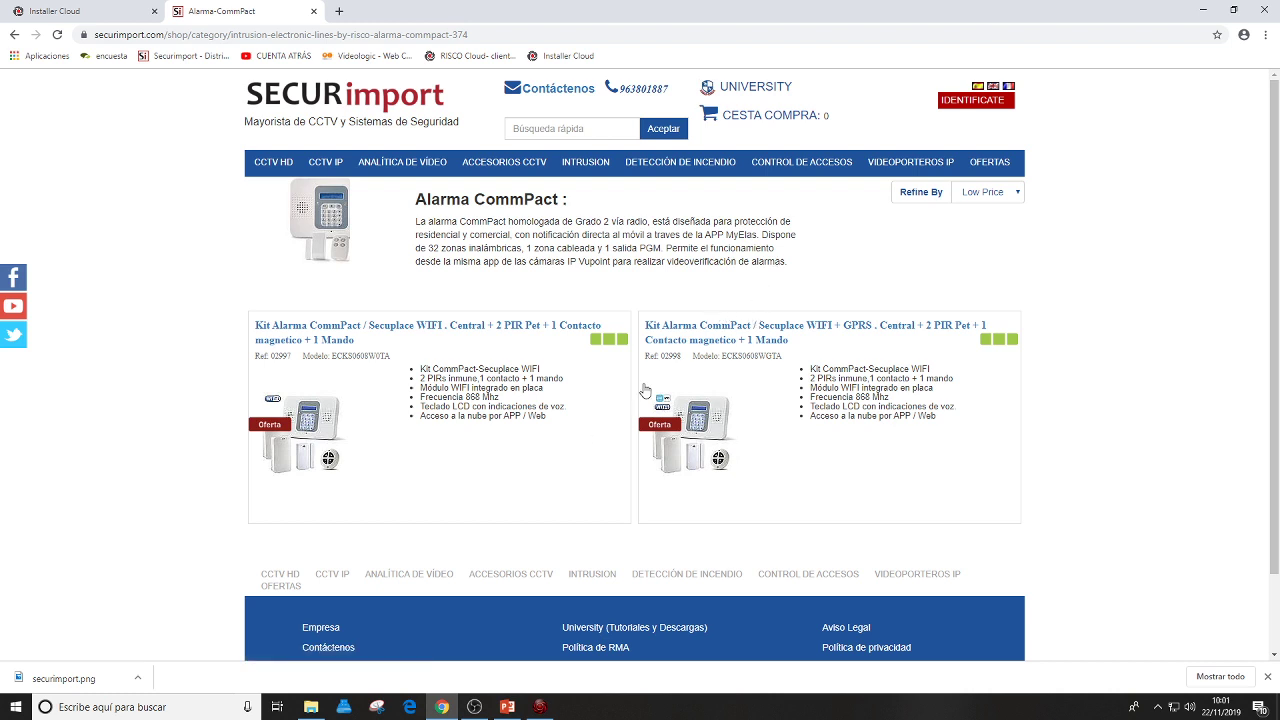
Look through the Cámaras IP Iconnect y CommPact products, and switch to the presentation slide on the RISCO Stars 5-year warranty.
{"action": "mouse_move", "coordinate": [609, 164]}
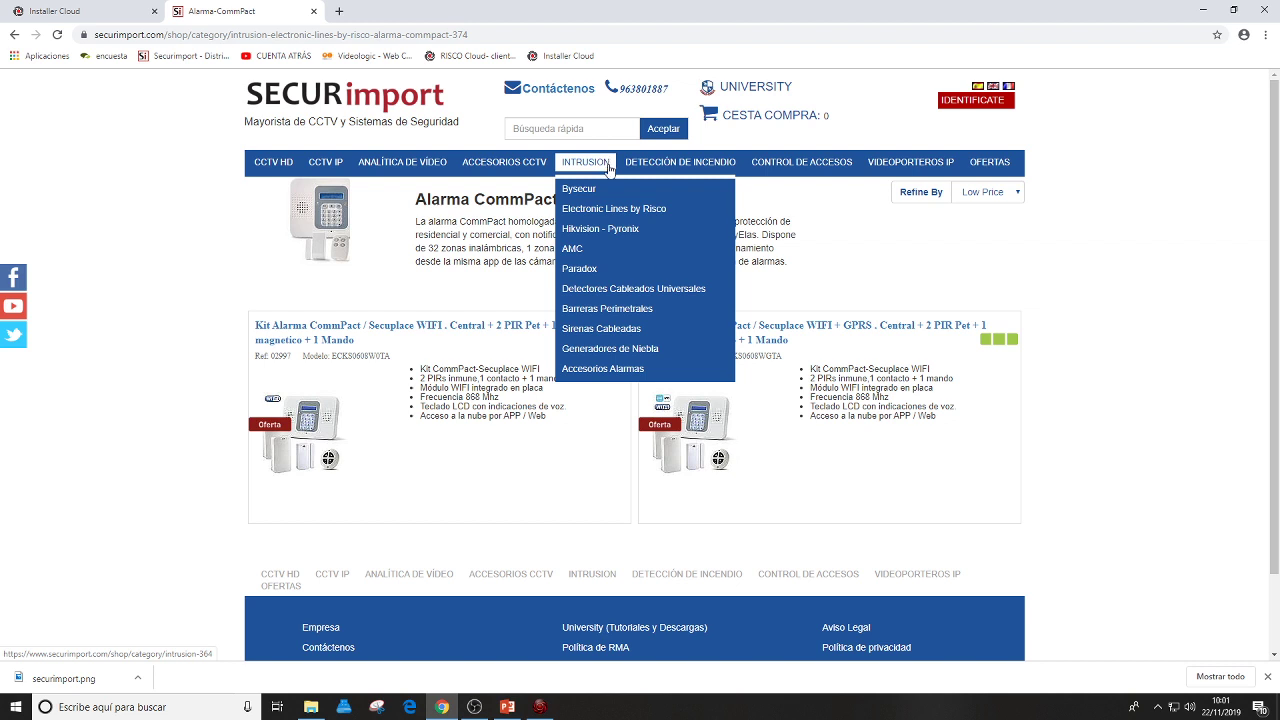
{"action": "mouse_move", "coordinate": [617, 229]}
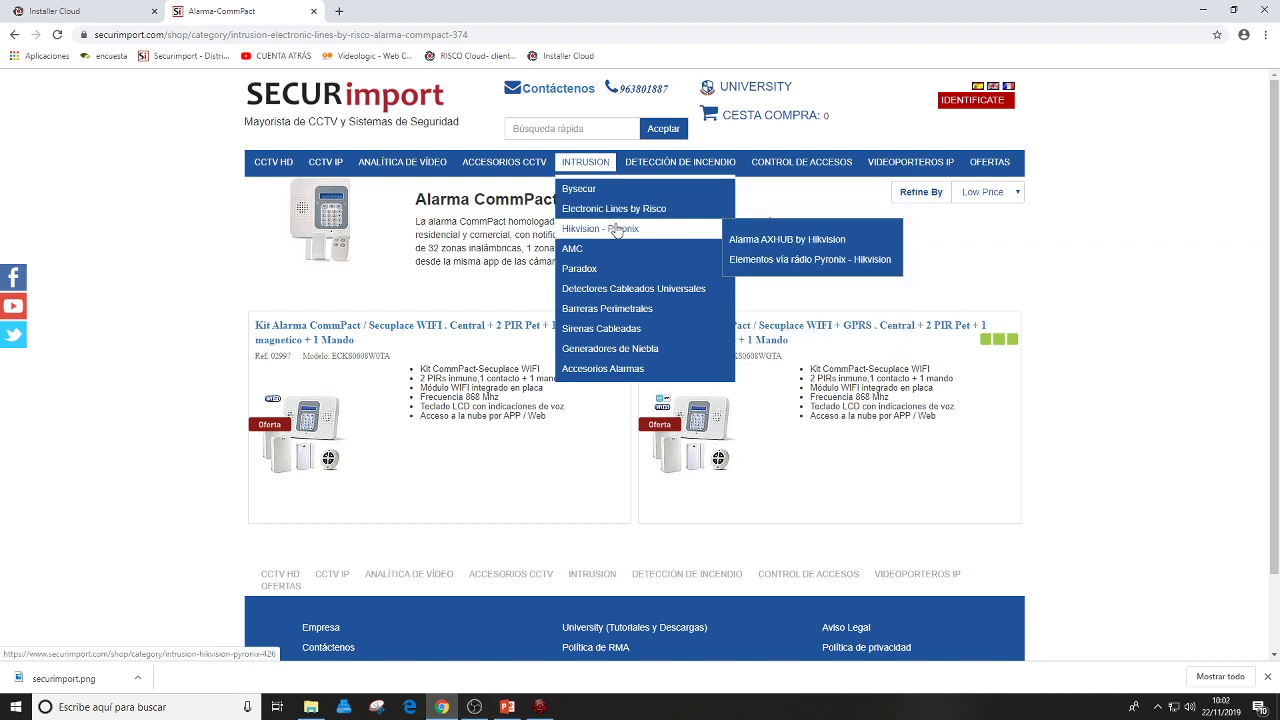
{"action": "mouse_move", "coordinate": [636, 209]}
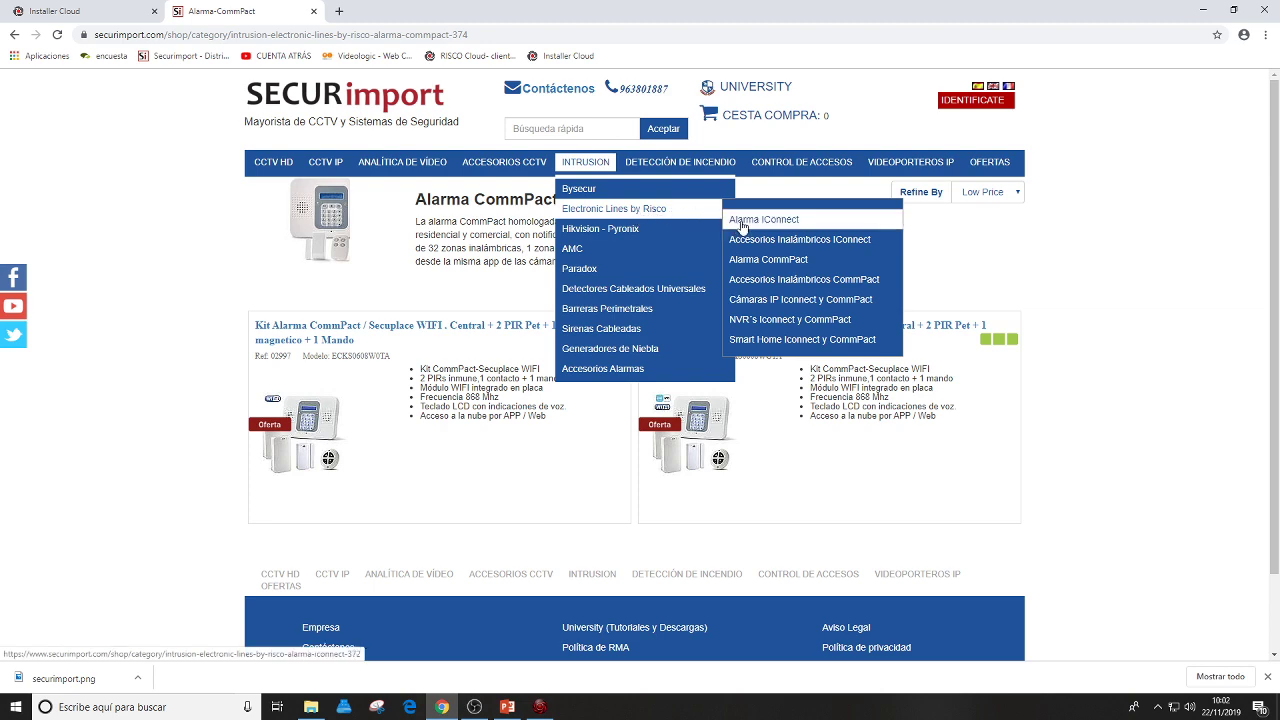
{"action": "left_click", "coordinate": [781, 305]}
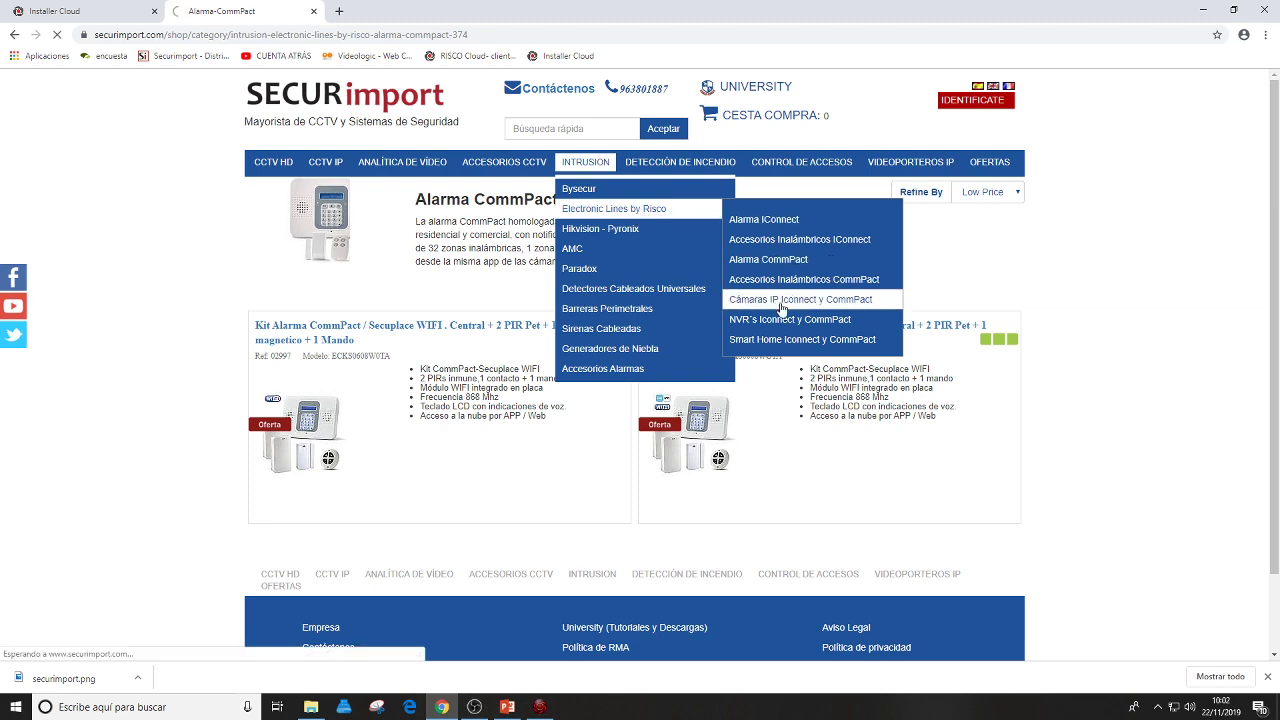
{"action": "scroll", "coordinate": [782, 310], "scroll_direction": "down", "scroll_amount": 3}
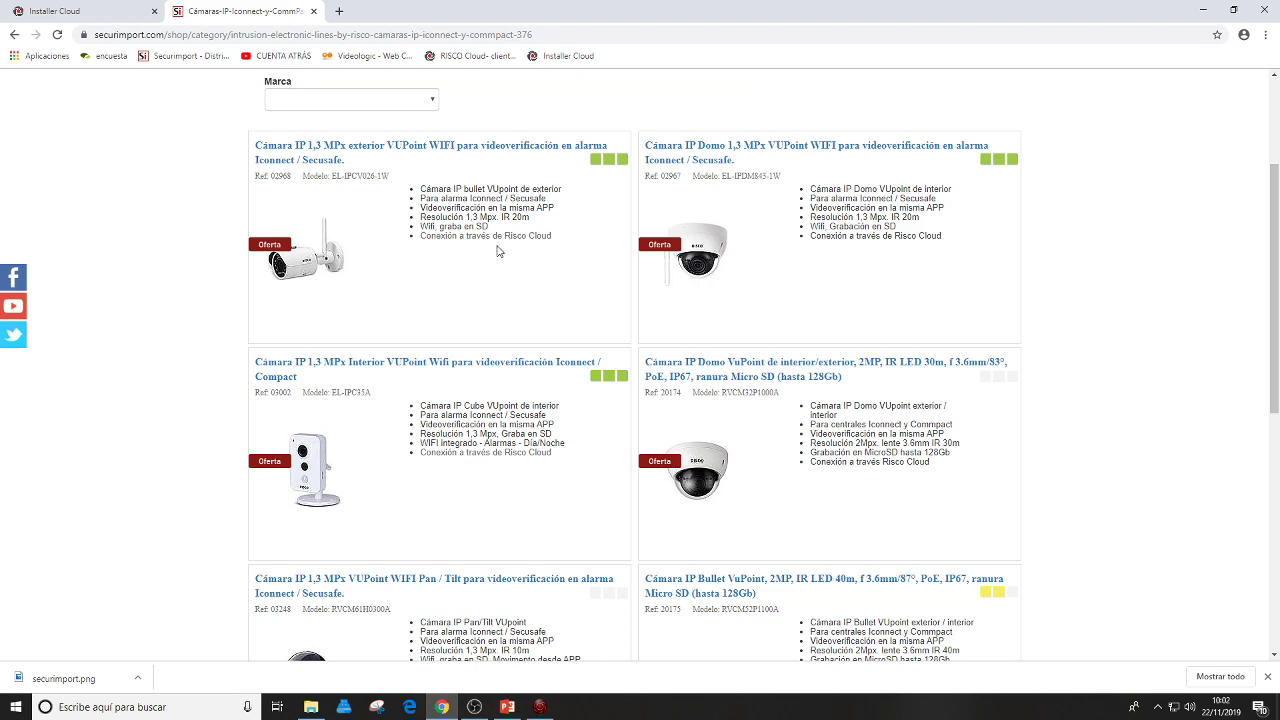
{"action": "scroll", "coordinate": [512, 292], "scroll_direction": "down", "scroll_amount": 1}
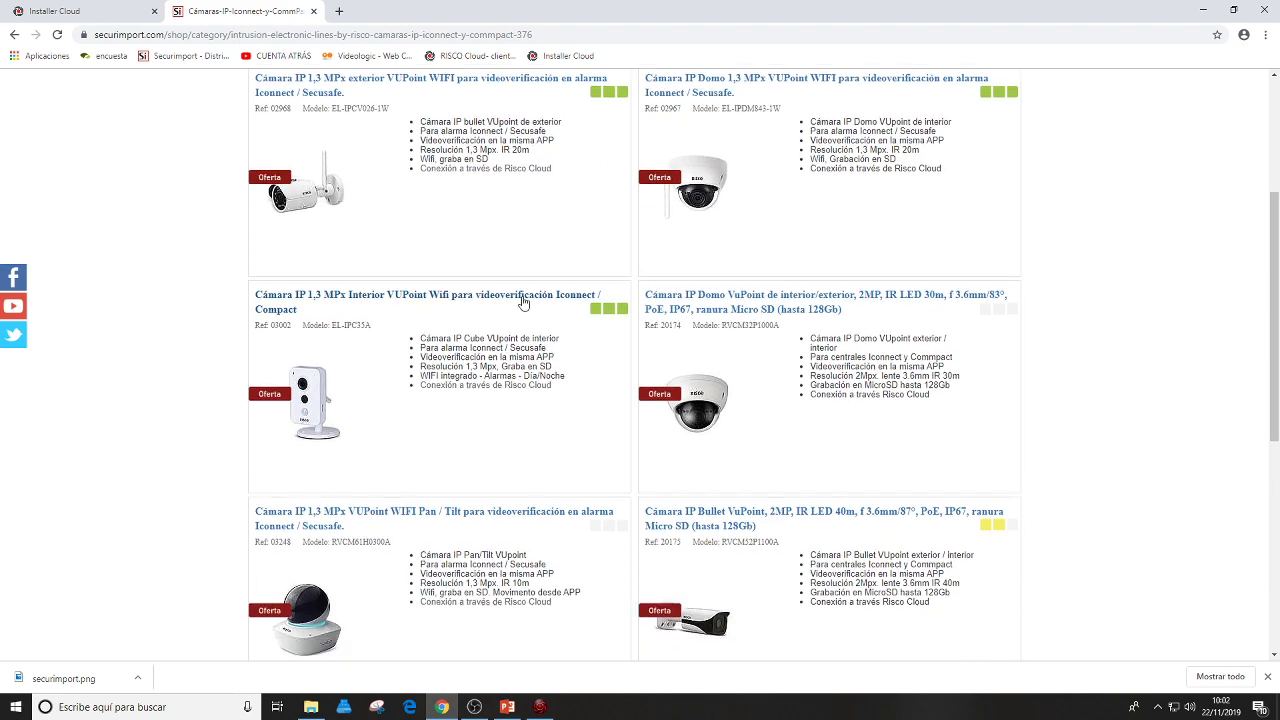
{"action": "scroll", "coordinate": [510, 305], "scroll_direction": "down", "scroll_amount": 1}
{"action": "scroll", "coordinate": [745, 345], "scroll_direction": "down", "scroll_amount": 1}
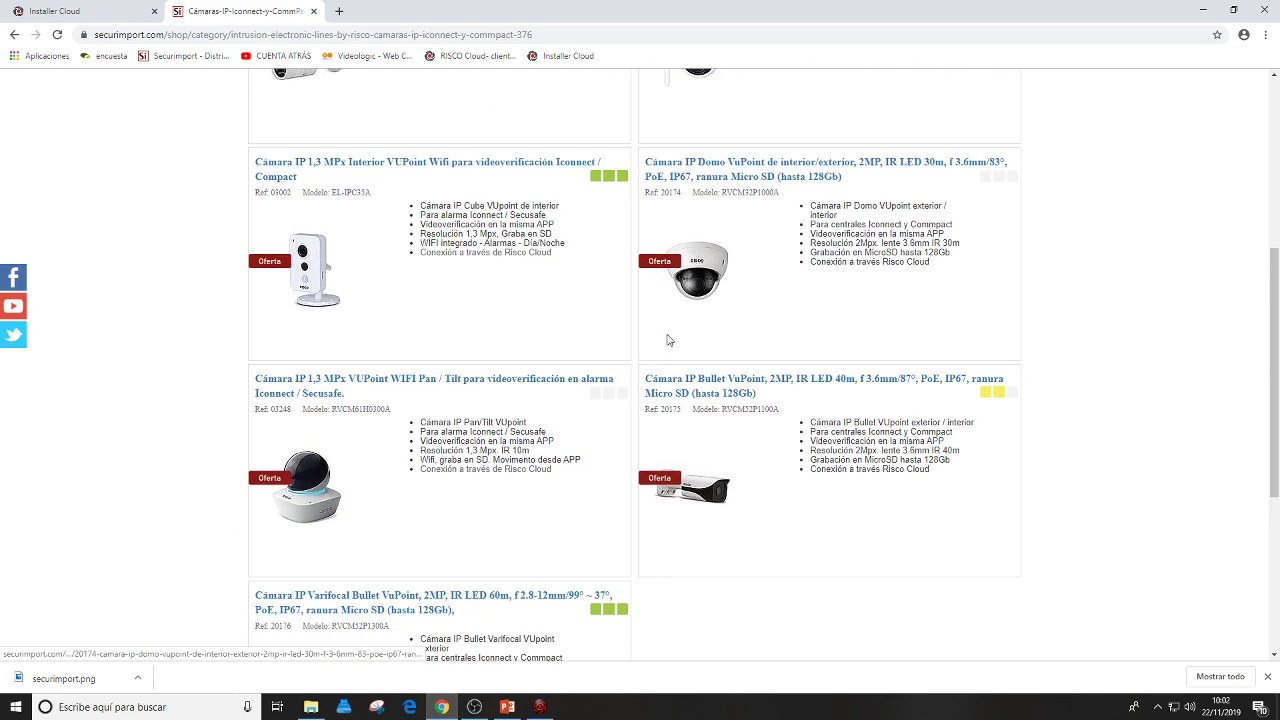
{"action": "scroll", "coordinate": [710, 345], "scroll_direction": "down", "scroll_amount": 2}
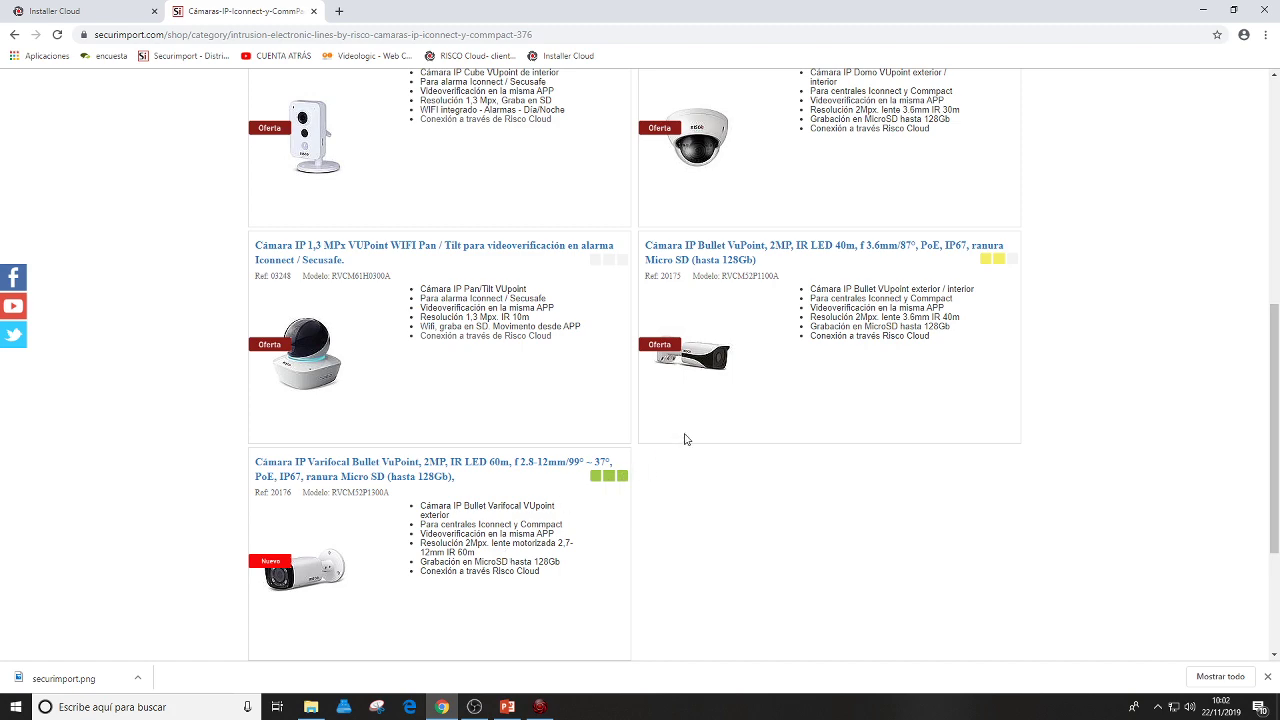
{"action": "scroll", "coordinate": [685, 440], "scroll_direction": "up", "scroll_amount": 5}
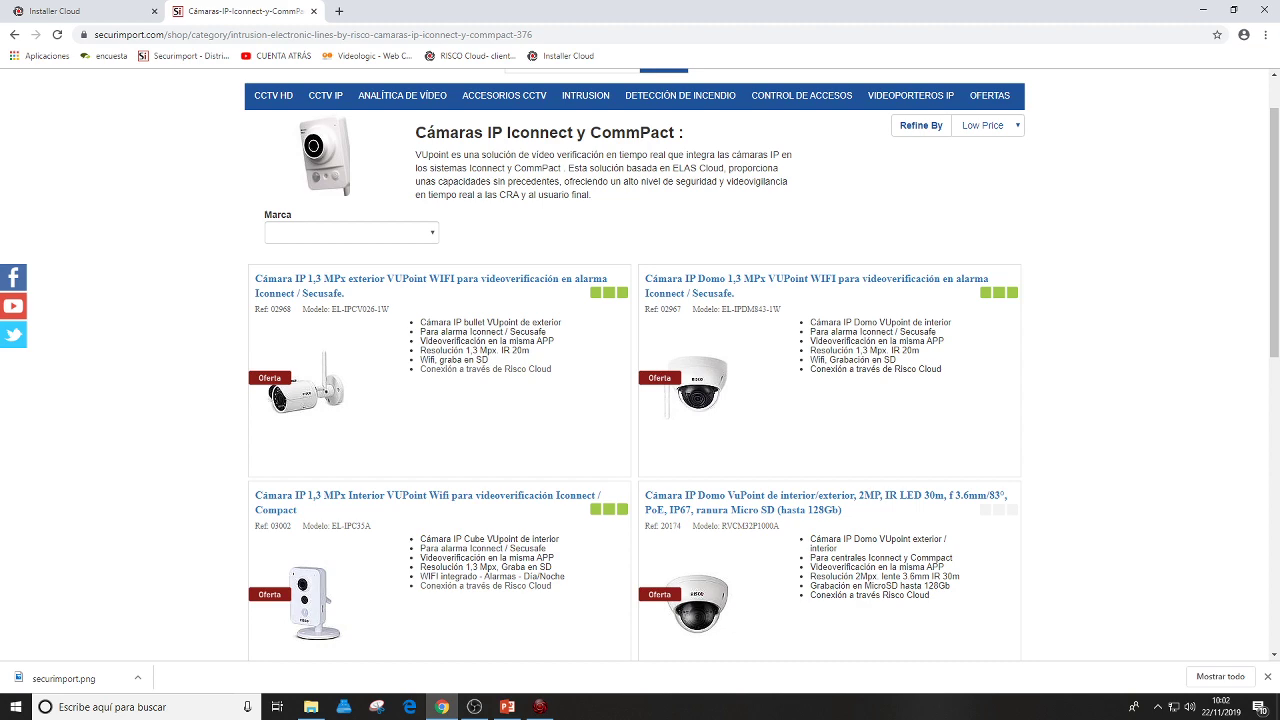
{"action": "key", "text": "alt+Tab"}
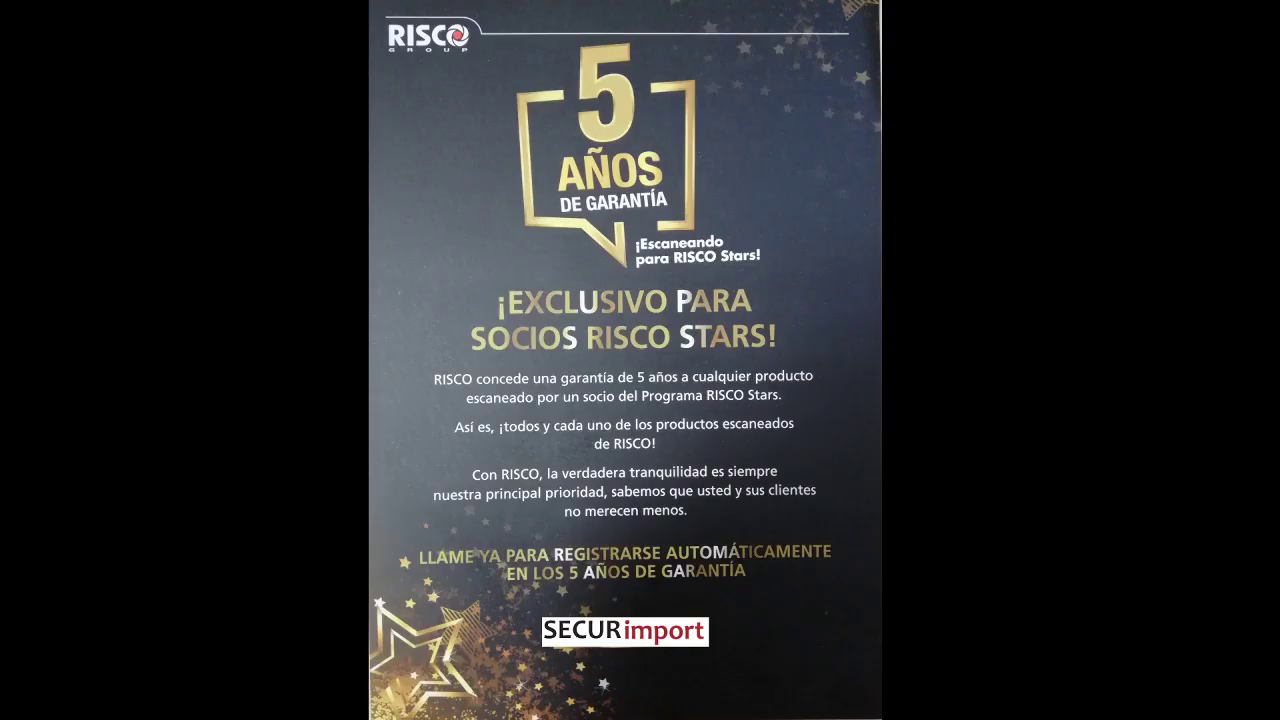